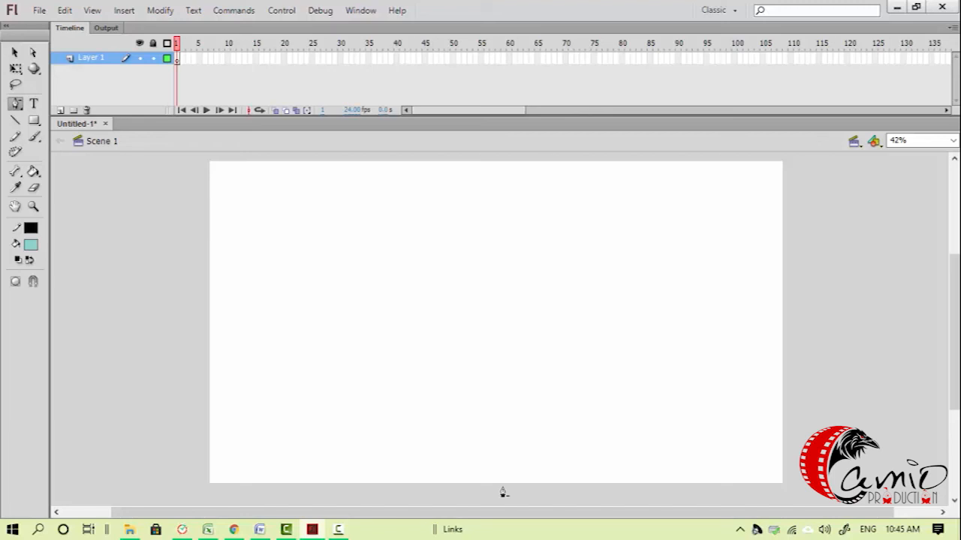
Open car.fla from the youtube folder
{"action": "left_click", "coordinate": [131, 529]}
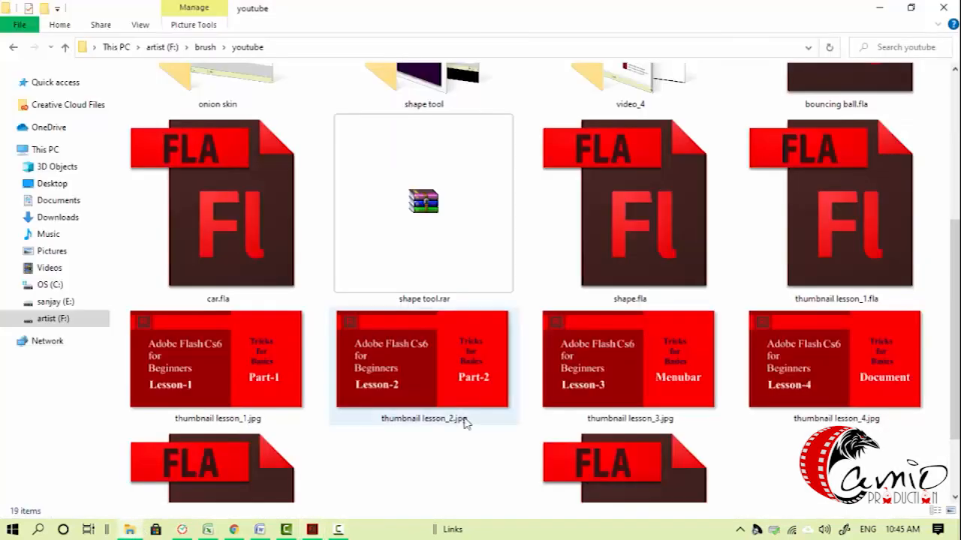
{"action": "double_click", "coordinate": [252, 231]}
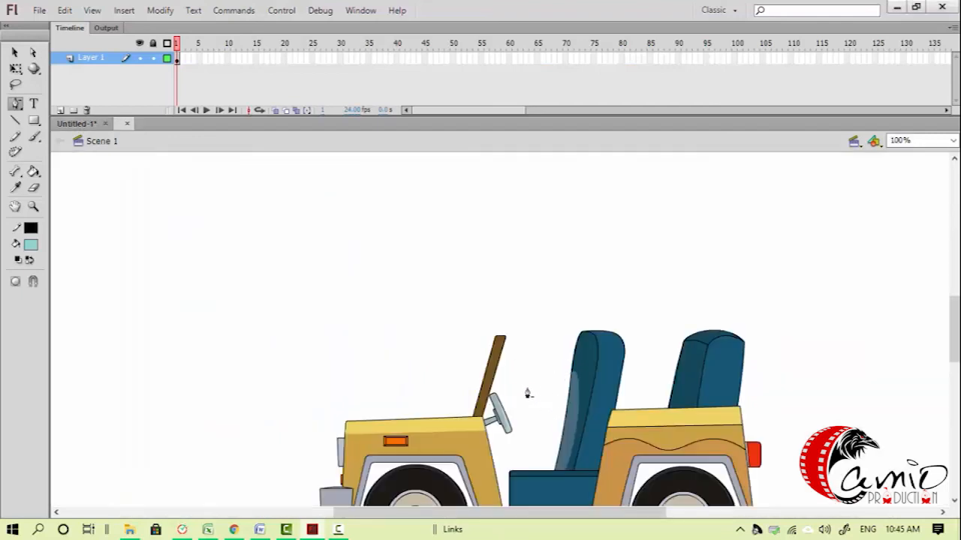
{"action": "left_click_drag", "start_coordinate": [537, 409], "coordinate": [553, 289]}
Cut the car artwork out of car.fla and paste it into the Untitled-1 document
{"action": "key", "text": "v"}
{"action": "left_click_drag", "start_coordinate": [348, 221], "coordinate": [727, 443]}
{"action": "left_click_drag", "start_coordinate": [637, 355], "coordinate": [574, 365]}
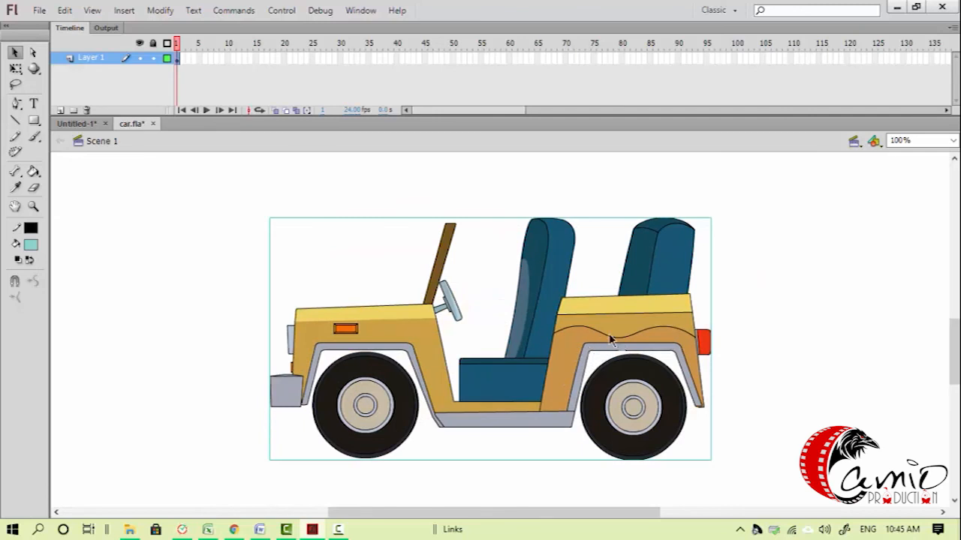
{"action": "key", "text": "ctrl+x"}
{"action": "left_click", "coordinate": [82, 124]}
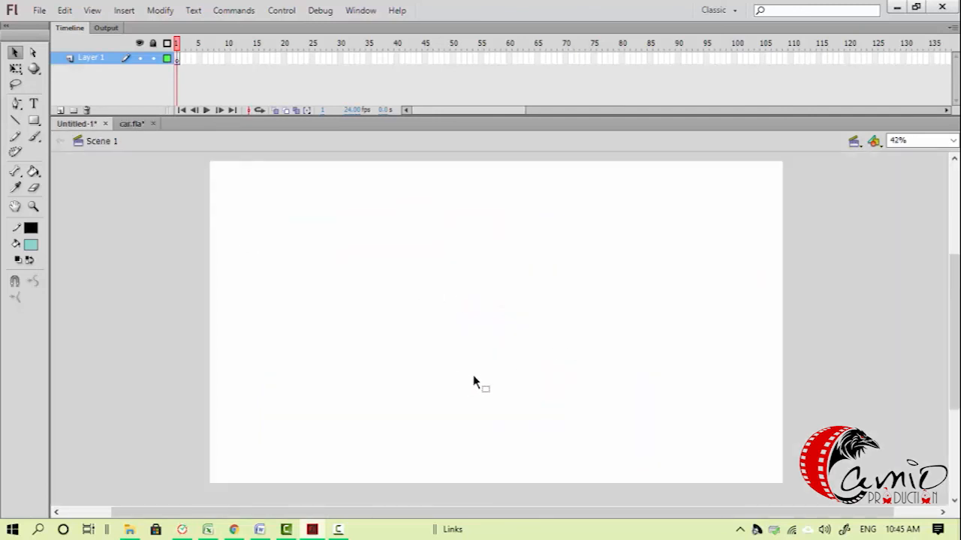
{"action": "key", "text": "ctrl+v"}
Scale the pasted car up with Free Transform and centre it on the stage
{"action": "left_click_drag", "start_coordinate": [556, 367], "coordinate": [506, 384]}
{"action": "key", "text": "q"}
{"action": "left_click_drag", "start_coordinate": [542, 295], "coordinate": [683, 218]}
{"action": "left_click_drag", "start_coordinate": [577, 305], "coordinate": [551, 317]}
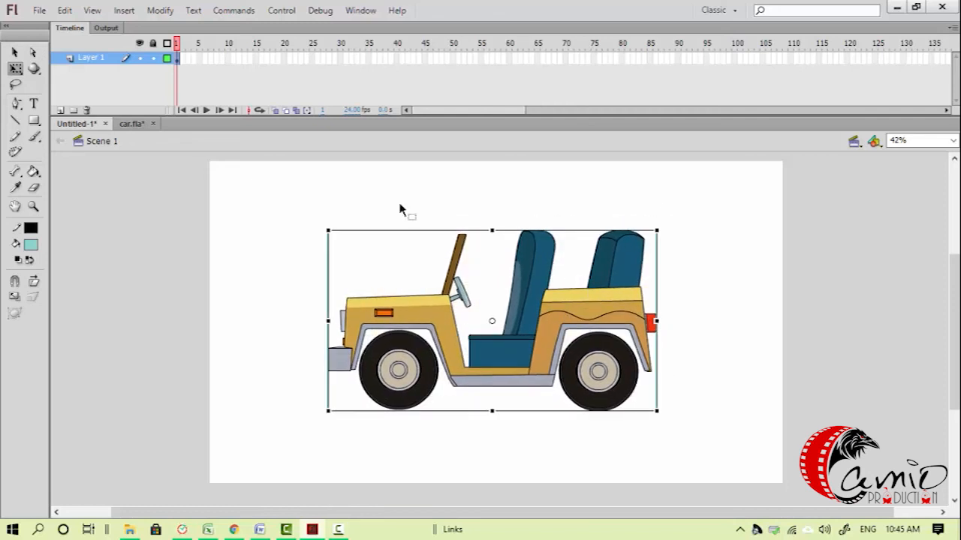
{"action": "left_click", "coordinate": [238, 200]}
Lock Layer 1 and add a new layer above it
{"action": "left_click_drag", "start_coordinate": [244, 355], "coordinate": [241, 364]}
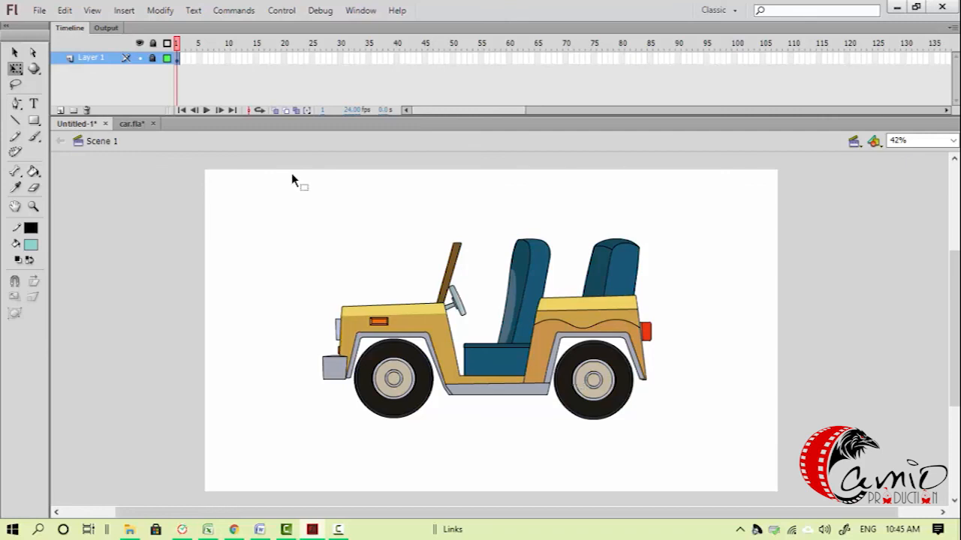
{"action": "left_click", "coordinate": [60, 110]}
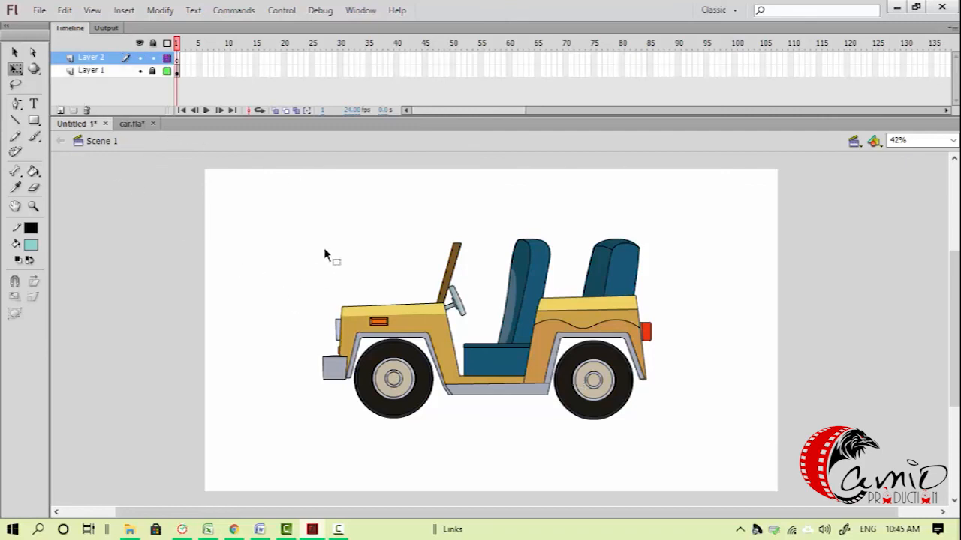
{"action": "left_click_drag", "start_coordinate": [310, 205], "coordinate": [780, 475]}
{"action": "key", "text": "v"}
{"action": "left_click_drag", "start_coordinate": [633, 409], "coordinate": [729, 429]}
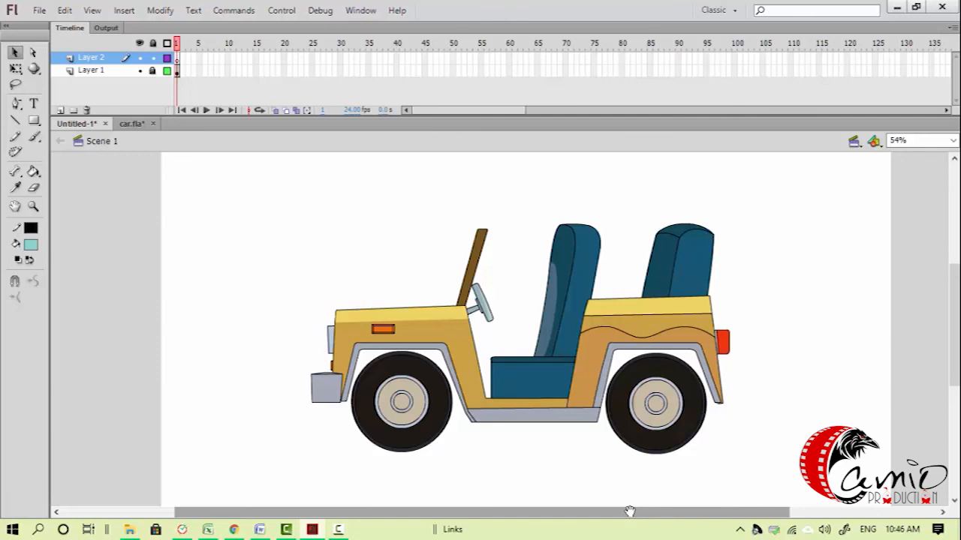
In a new group on Layer 2, draw a rectangle about 360 by 240 px over the car's front body and delete its fill
{"action": "scroll", "coordinate": [268, 410], "scroll_direction": "up", "scroll_amount": 1}
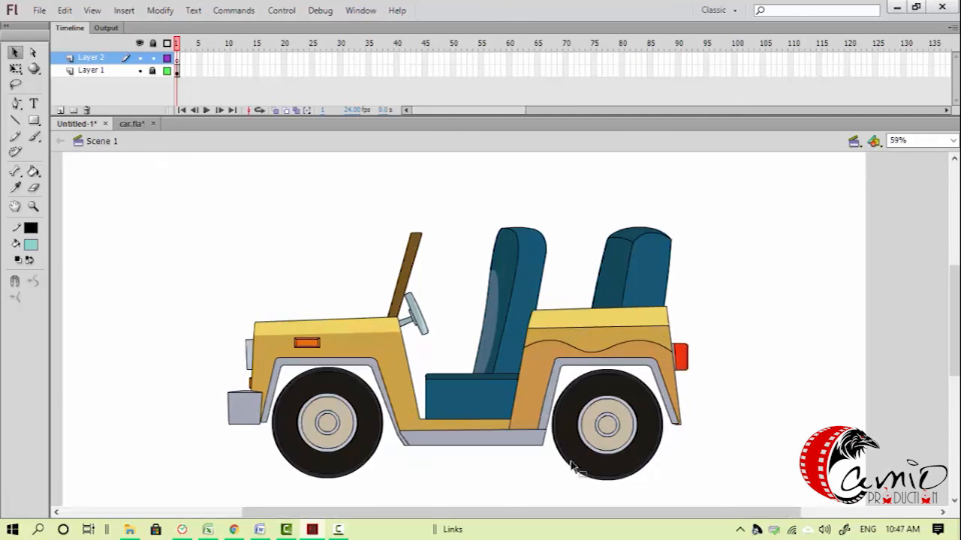
{"action": "scroll", "coordinate": [420, 443], "scroll_direction": "up", "scroll_amount": 3}
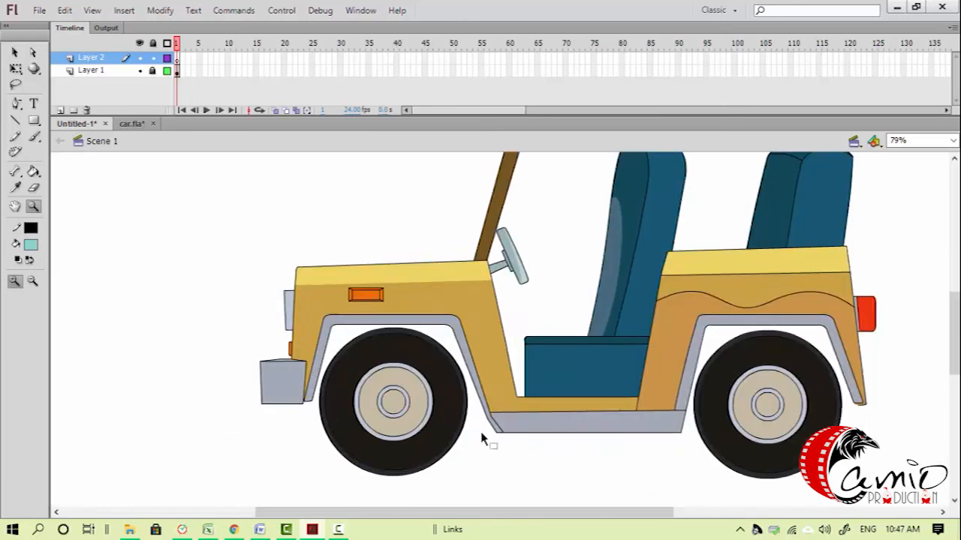
{"action": "double_click", "coordinate": [429, 445]}
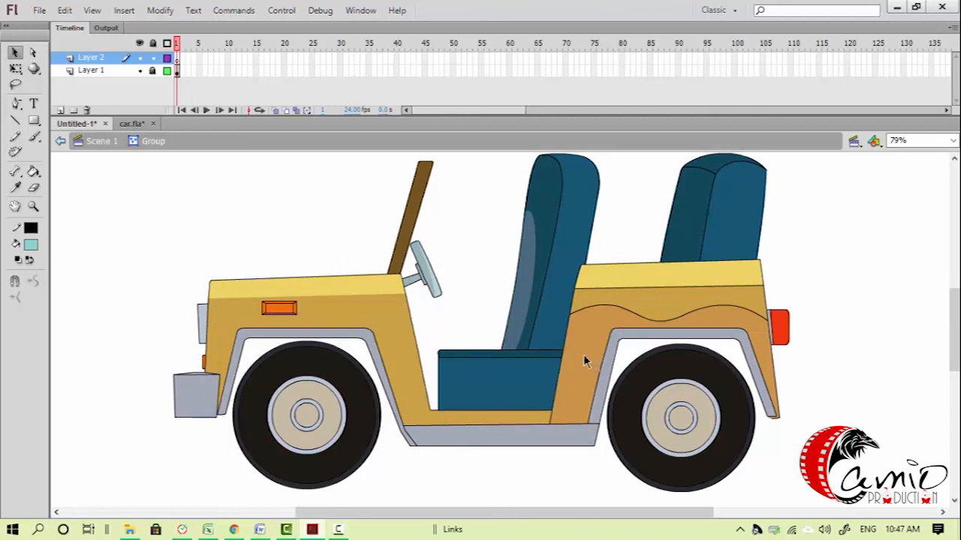
{"action": "left_click", "coordinate": [33, 120]}
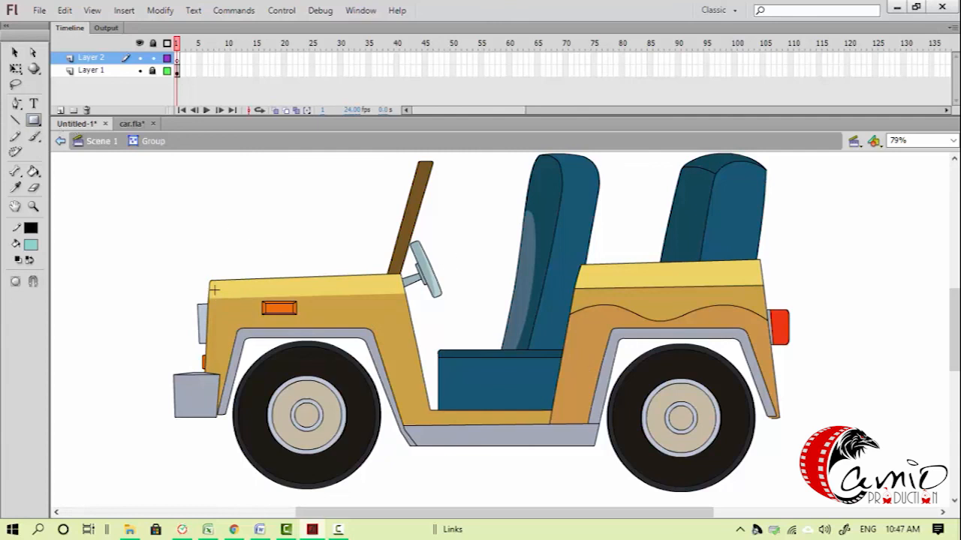
{"action": "left_click_drag", "start_coordinate": [210, 281], "coordinate": [411, 415]}
{"action": "key", "text": "v"}
{"action": "left_click", "coordinate": [318, 351]}
{"action": "key", "text": "Delete"}
Set the rectangle outline's stroke to 0.5
{"action": "key", "text": "ctrl+space"}
{"action": "left_click_drag", "start_coordinate": [203, 287], "coordinate": [427, 399]}
{"action": "key", "text": "space"}
{"action": "left_click_drag", "start_coordinate": [204, 235], "coordinate": [304, 379]}
{"action": "key", "text": "ctrl+space"}
{"action": "left_click_drag", "start_coordinate": [261, 272], "coordinate": [354, 339]}
{"action": "left_click", "coordinate": [308, 244]}
{"action": "left_click", "coordinate": [336, 284]}
{"action": "key", "text": "ctrl+minus"}
{"action": "key", "text": "ctrl+minus"}
{"action": "left_click_drag", "start_coordinate": [371, 313], "coordinate": [229, 258]}
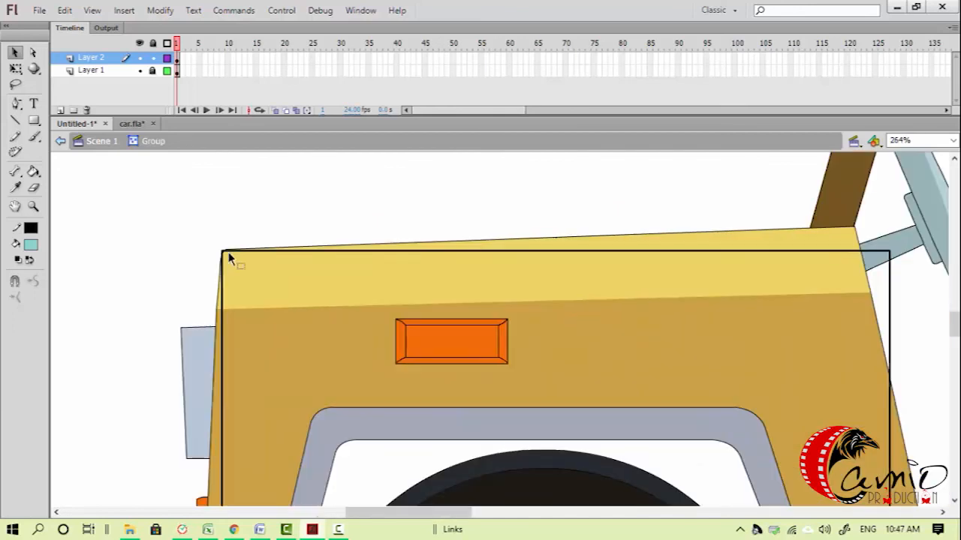
{"action": "left_click", "coordinate": [217, 280]}
{"action": "key", "text": "ctrl+F3"}
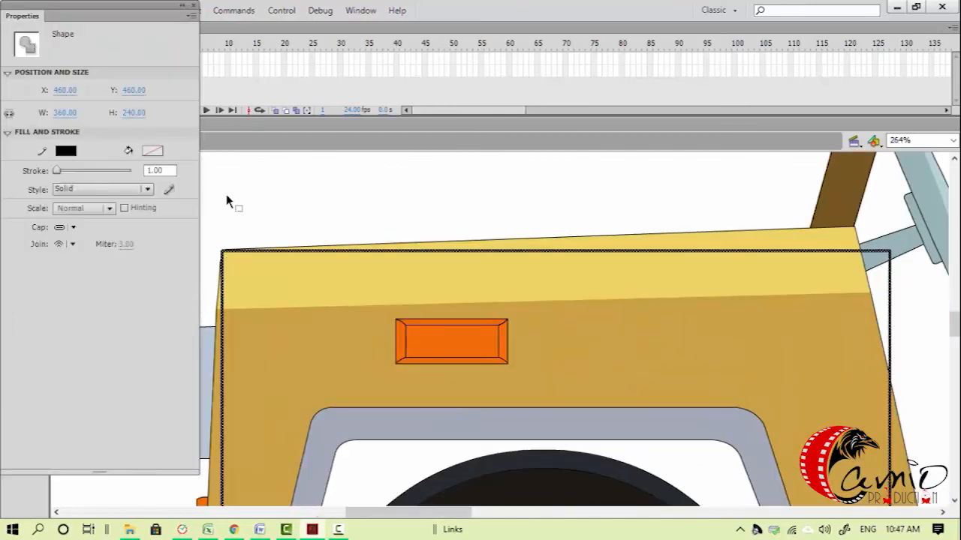
{"action": "left_click", "coordinate": [157, 170]}
{"action": "type", "text": "0.5"}
{"action": "key", "text": "Return"}
{"action": "key", "text": "ctrl+F3"}
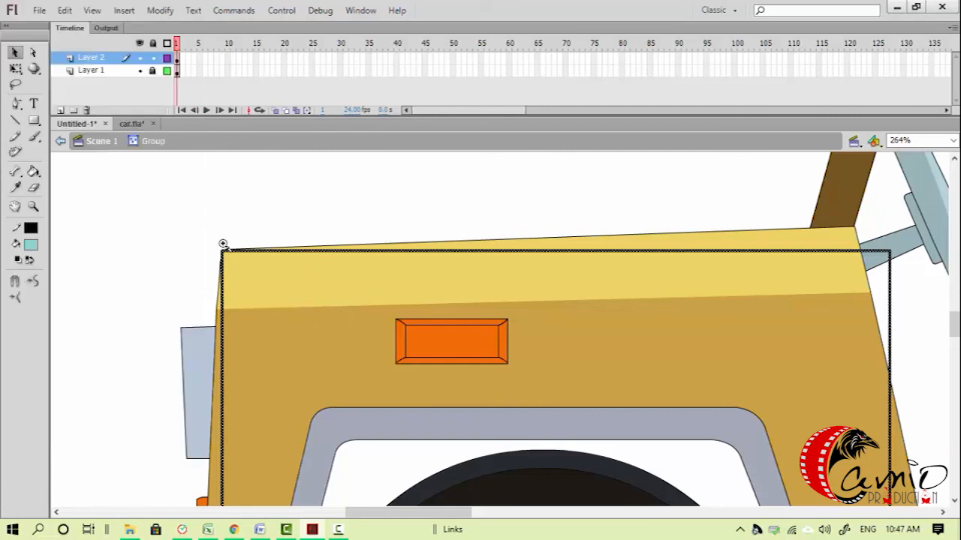
Fit the outline's upper front corner to the rounded front corner of the hood
{"action": "left_click_drag", "start_coordinate": [223, 244], "coordinate": [259, 324]}
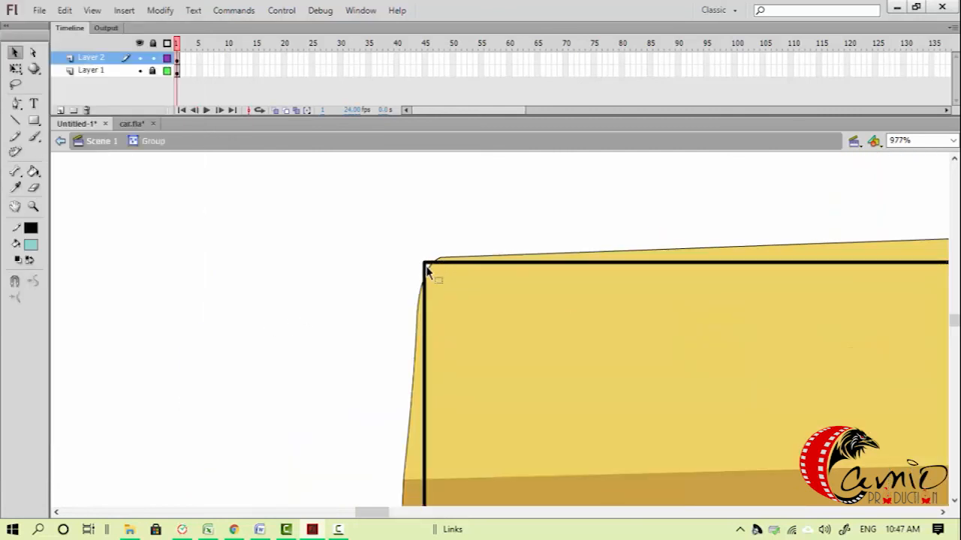
{"action": "left_click_drag", "start_coordinate": [426, 262], "coordinate": [440, 257]}
{"action": "left_click_drag", "start_coordinate": [442, 304], "coordinate": [423, 279]}
Move the outline's upper rear corner to the hood corner at the base of the windshield
{"action": "key", "text": "space"}
{"action": "left_click_drag", "start_coordinate": [428, 495], "coordinate": [229, 399]}
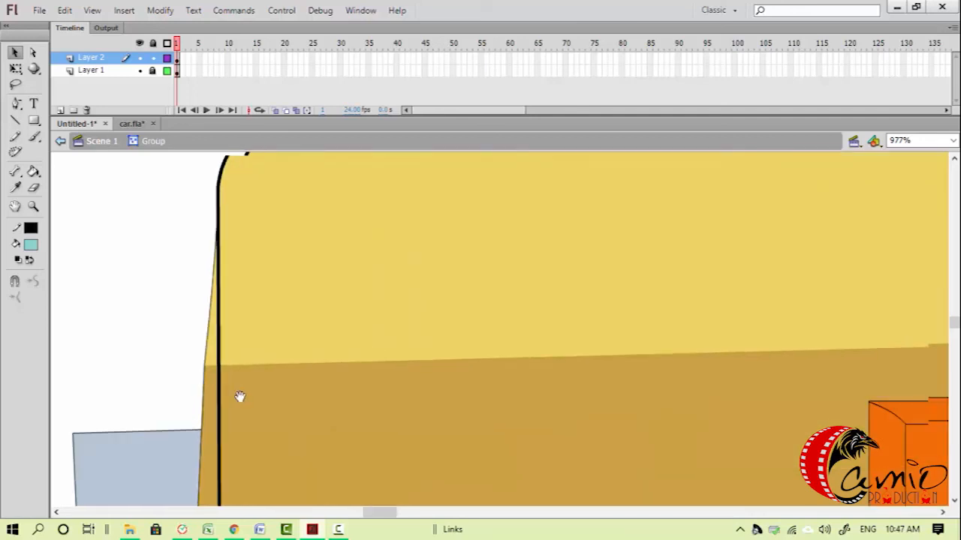
{"action": "left_click_drag", "start_coordinate": [863, 206], "coordinate": [364, 302]}
{"action": "left_click_drag", "start_coordinate": [720, 284], "coordinate": [96, 307]}
{"action": "left_click_drag", "start_coordinate": [904, 276], "coordinate": [373, 305]}
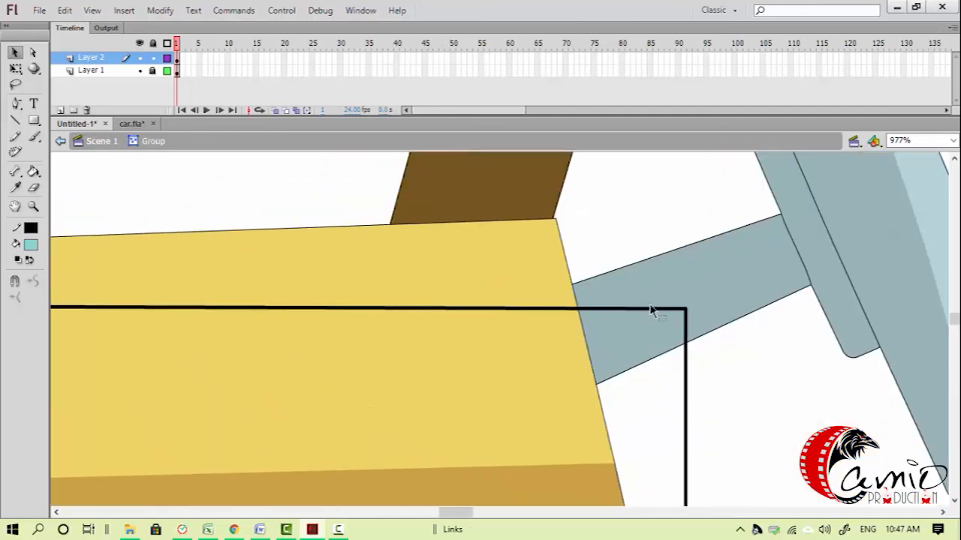
{"action": "left_click_drag", "start_coordinate": [685, 310], "coordinate": [556, 220]}
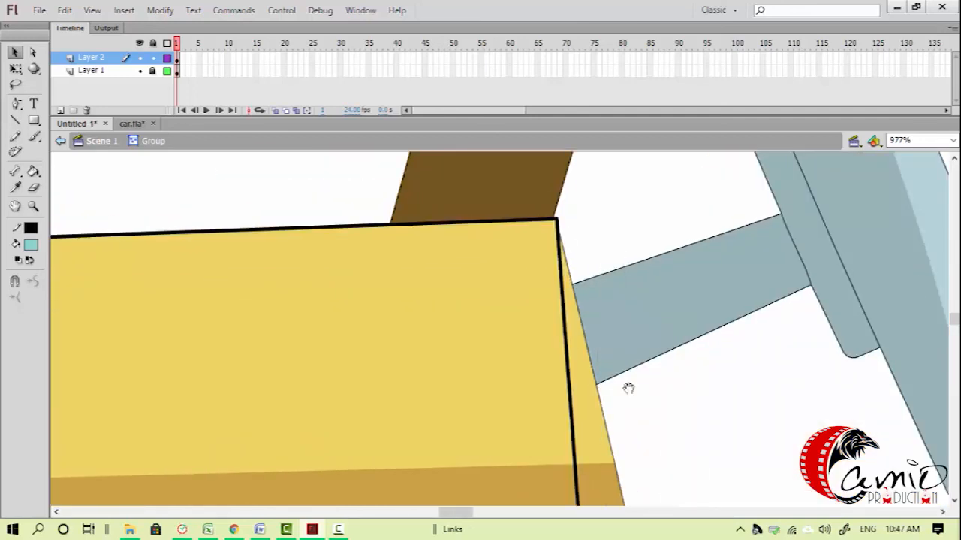
Move the outline's lower rear corner to the notch where the front body meets the floor strip
{"action": "key", "text": "space"}
{"action": "left_click_drag", "start_coordinate": [662, 444], "coordinate": [534, 247]}
{"action": "key", "text": "ctrl+minus"}
{"action": "left_click_drag", "start_coordinate": [538, 446], "coordinate": [469, 188]}
{"action": "left_click_drag", "start_coordinate": [495, 475], "coordinate": [398, 188]}
{"action": "left_click_drag", "start_coordinate": [444, 450], "coordinate": [427, 300]}
{"action": "left_click_drag", "start_coordinate": [325, 303], "coordinate": [441, 277]}
{"action": "key", "text": "ctrl+minus"}
Move the outline's lower front corner over the bumper, in line with the front edge of the body panel
{"action": "key", "text": "p"}
{"action": "left_click_drag", "start_coordinate": [465, 322], "coordinate": [570, 425]}
{"action": "left_click_drag", "start_coordinate": [428, 384], "coordinate": [476, 388]}
{"action": "key", "text": "v"}
{"action": "left_click_drag", "start_coordinate": [354, 433], "coordinate": [574, 376]}
{"action": "key", "text": "ctrl+equal"}
{"action": "left_click_drag", "start_coordinate": [453, 398], "coordinate": [328, 362]}
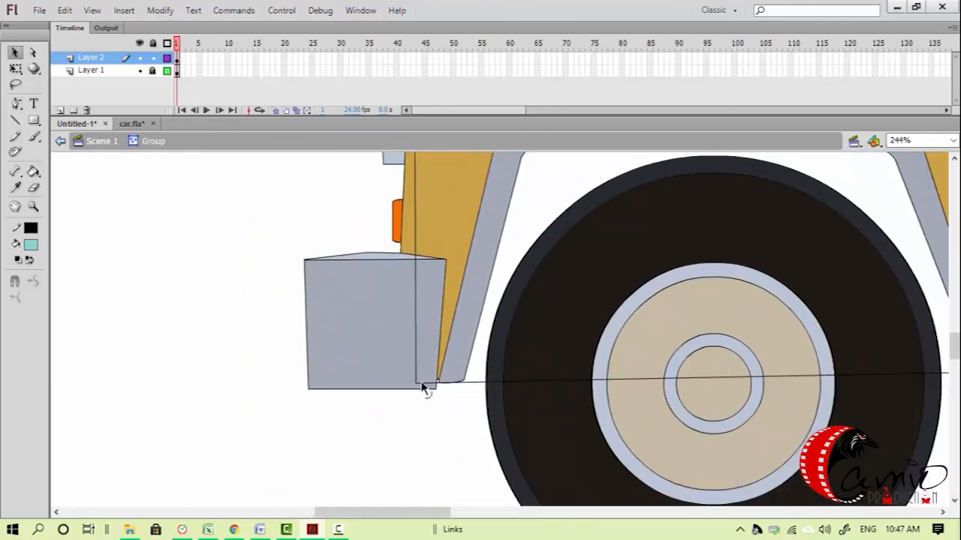
{"action": "left_click_drag", "start_coordinate": [415, 384], "coordinate": [395, 369]}
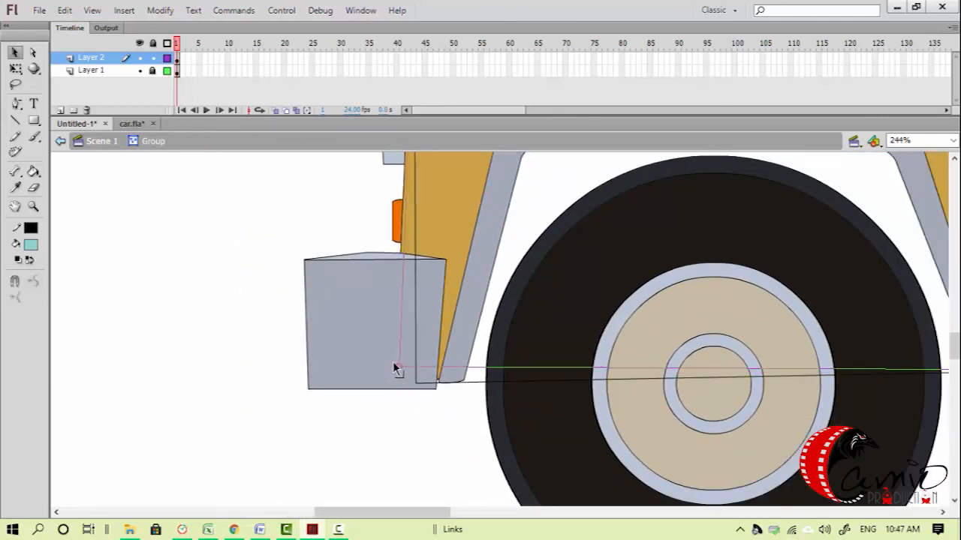
{"action": "key", "text": "z"}
{"action": "left_click", "coordinate": [374, 282]}
{"action": "left_click_drag", "start_coordinate": [470, 438], "coordinate": [398, 349]}
{"action": "key", "text": "v"}
{"action": "left_click_drag", "start_coordinate": [478, 403], "coordinate": [467, 429]}
{"action": "left_click_drag", "start_coordinate": [517, 457], "coordinate": [466, 450]}
Add points to the outline's bottom edge and bend it around the lower tips of the front panel and fender trim
{"action": "key", "text": "z"}
{"action": "left_click_drag", "start_coordinate": [439, 366], "coordinate": [546, 475]}
{"action": "key", "text": "v"}
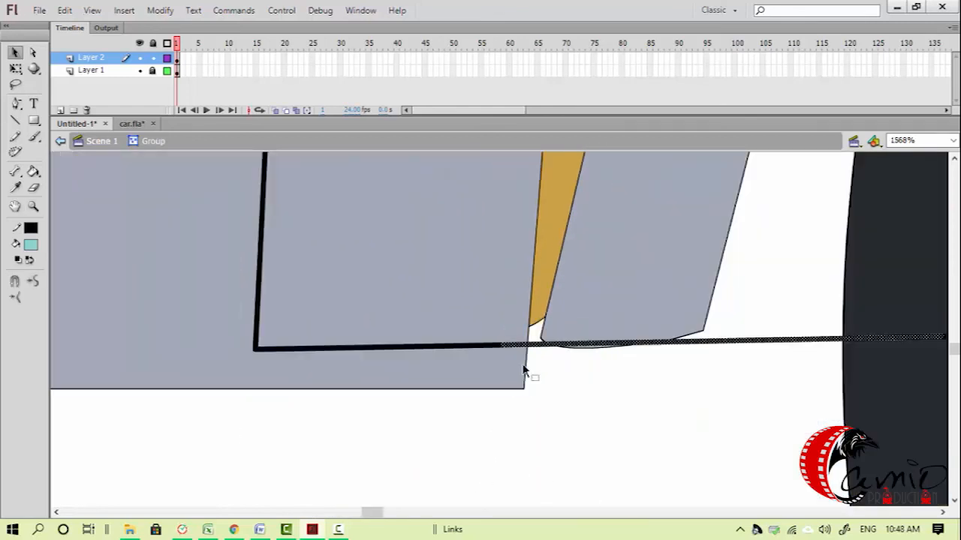
{"action": "mouse_move", "coordinate": [538, 347]}
{"action": "left_mouse_down"}
{"action": "mouse_move", "coordinate": [542, 324]}
{"action": "mouse_move", "coordinate": [516, 327]}
{"action": "mouse_move", "coordinate": [565, 351]}
{"action": "left_mouse_up"}
{"action": "left_click_drag", "start_coordinate": [633, 313], "coordinate": [541, 339]}
{"action": "left_click", "coordinate": [625, 333], "text": "ctrl"}
{"action": "left_click_drag", "start_coordinate": [602, 329], "coordinate": [507, 347]}
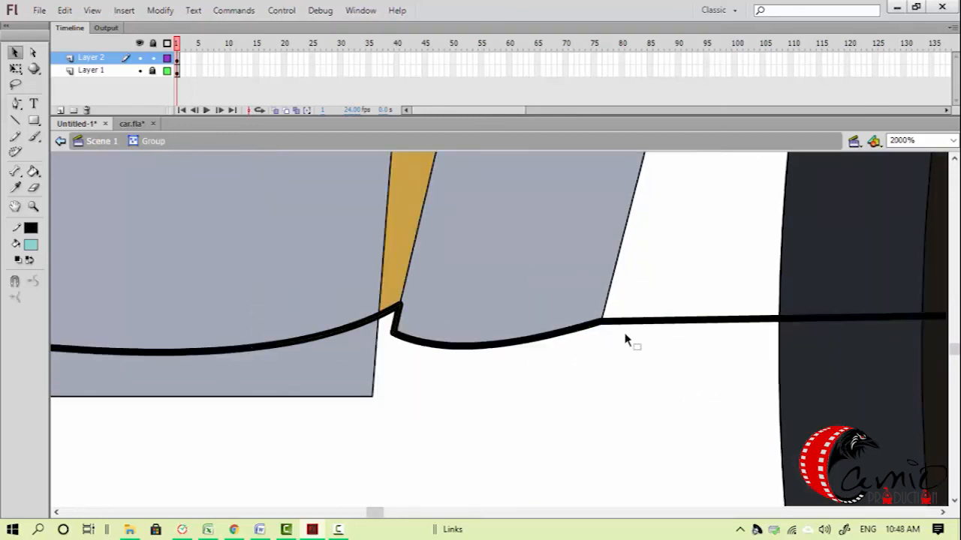
{"action": "key", "text": "ctrl+minus"}
{"action": "key", "text": "ctrl+minus"}
{"action": "key", "text": "ctrl+minus"}
{"action": "left_click_drag", "start_coordinate": [682, 286], "coordinate": [406, 373]}
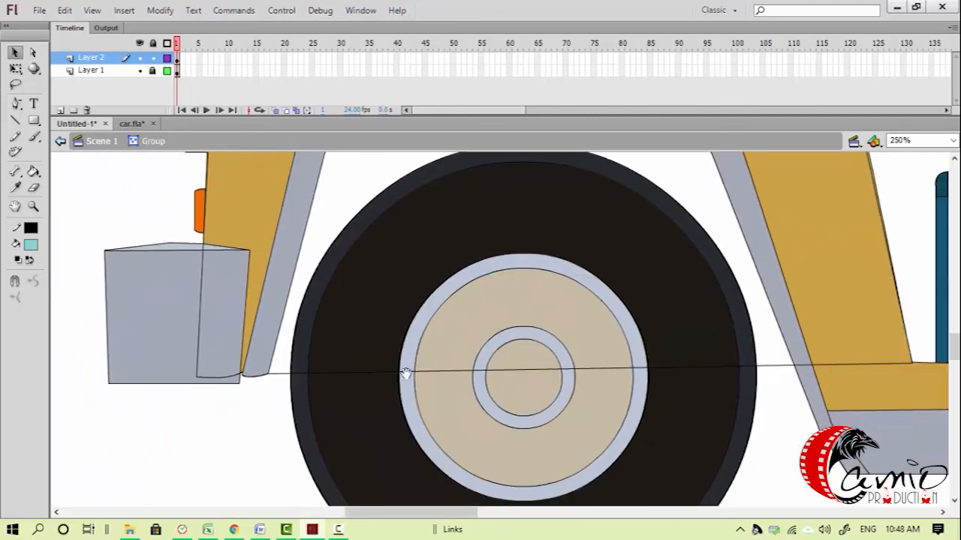
{"action": "left_click_drag", "start_coordinate": [484, 366], "coordinate": [408, 188]}
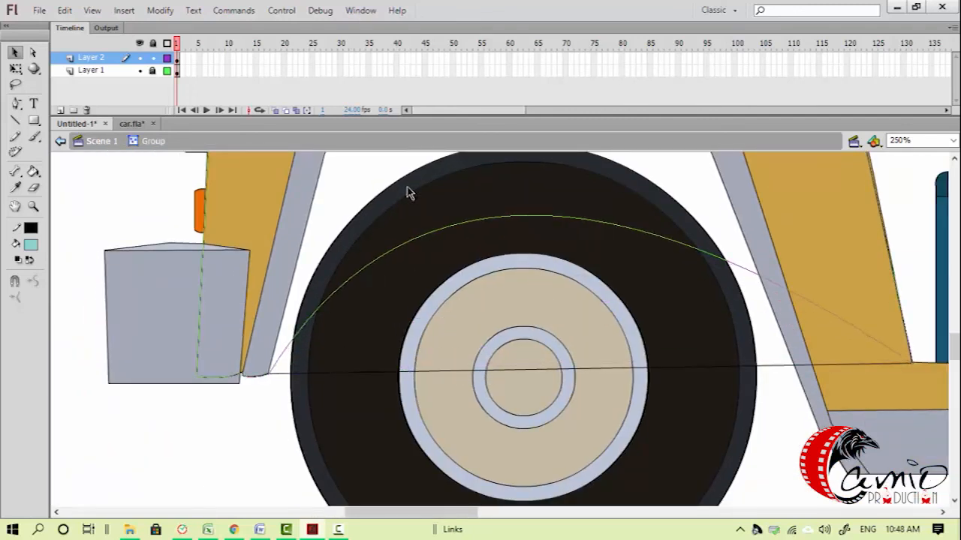
{"action": "key", "text": "z"}
{"action": "key", "text": "ctrl+z"}
Pull two new corner points from the bottom edge up to the upper corners of the front wheel arch
{"action": "key", "text": "alt"}
{"action": "left_click_drag", "start_coordinate": [498, 297], "coordinate": [493, 393]}
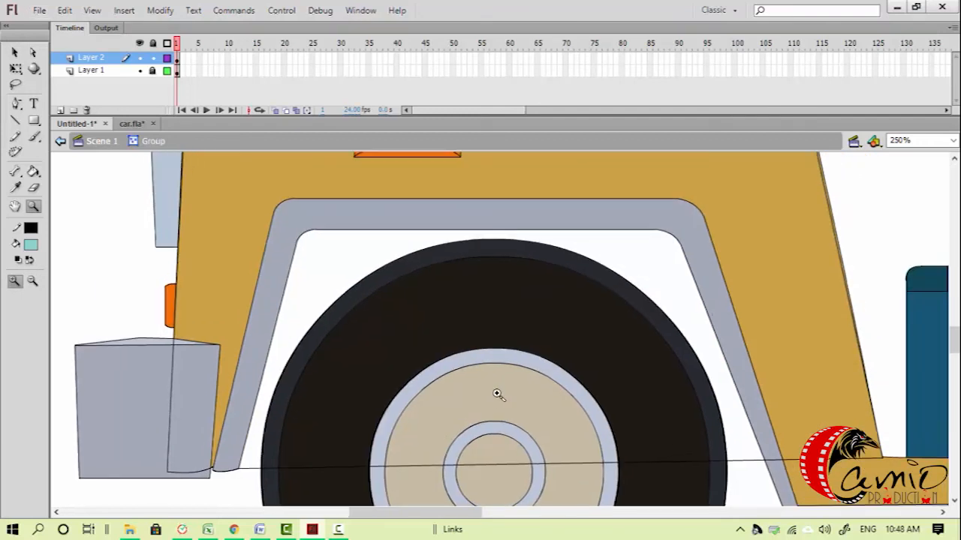
{"action": "key", "text": "v"}
{"action": "left_click_drag", "start_coordinate": [493, 446], "coordinate": [493, 403]}
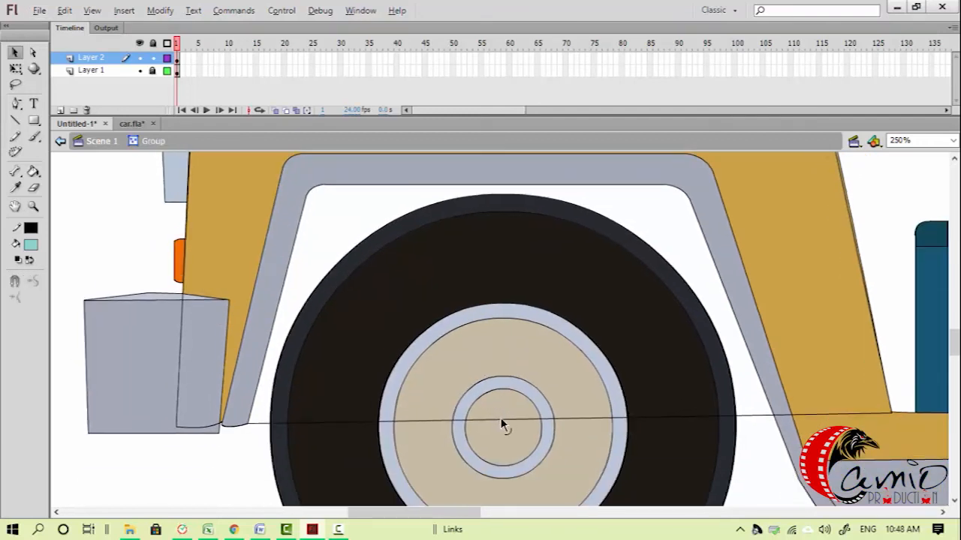
{"action": "left_click_drag", "start_coordinate": [502, 422], "coordinate": [305, 199]}
{"action": "left_click_drag", "start_coordinate": [556, 291], "coordinate": [690, 203]}
Add a point on the outline where the arch's top edge meets its rear rounded corner
{"action": "key", "text": "z"}
{"action": "left_click_drag", "start_coordinate": [511, 164], "coordinate": [709, 238]}
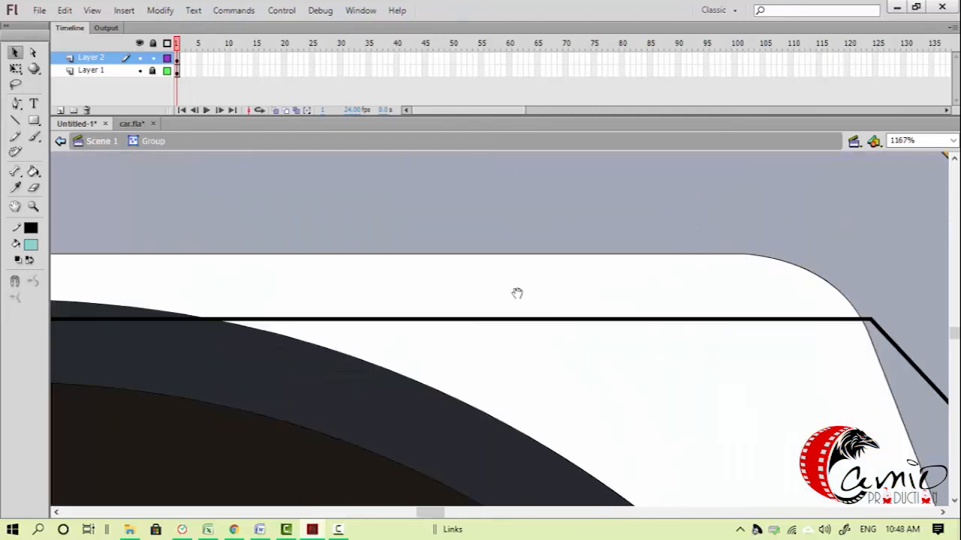
{"action": "left_click_drag", "start_coordinate": [562, 298], "coordinate": [412, 290]}
{"action": "key", "text": "v"}
{"action": "left_click_drag", "start_coordinate": [653, 309], "coordinate": [644, 309]}
{"action": "left_click_drag", "start_coordinate": [505, 310], "coordinate": [534, 247]}
Add and align points at the arch's front upper corner and bend the segment between them to the rounded shape
{"action": "left_click_drag", "start_coordinate": [282, 289], "coordinate": [750, 343]}
{"action": "left_click_drag", "start_coordinate": [142, 280], "coordinate": [856, 275]}
{"action": "left_click_drag", "start_coordinate": [375, 300], "coordinate": [778, 281]}
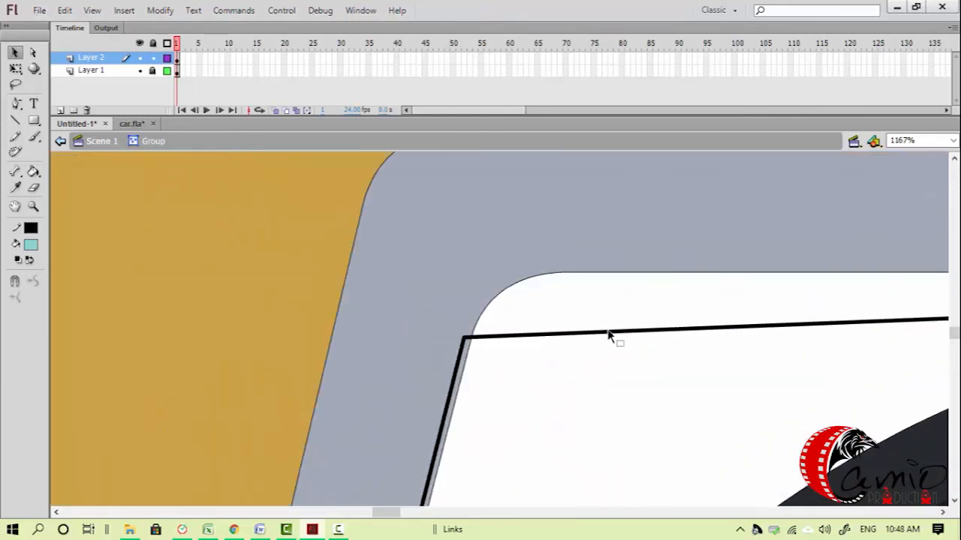
{"action": "left_click_drag", "start_coordinate": [613, 338], "coordinate": [577, 275]}
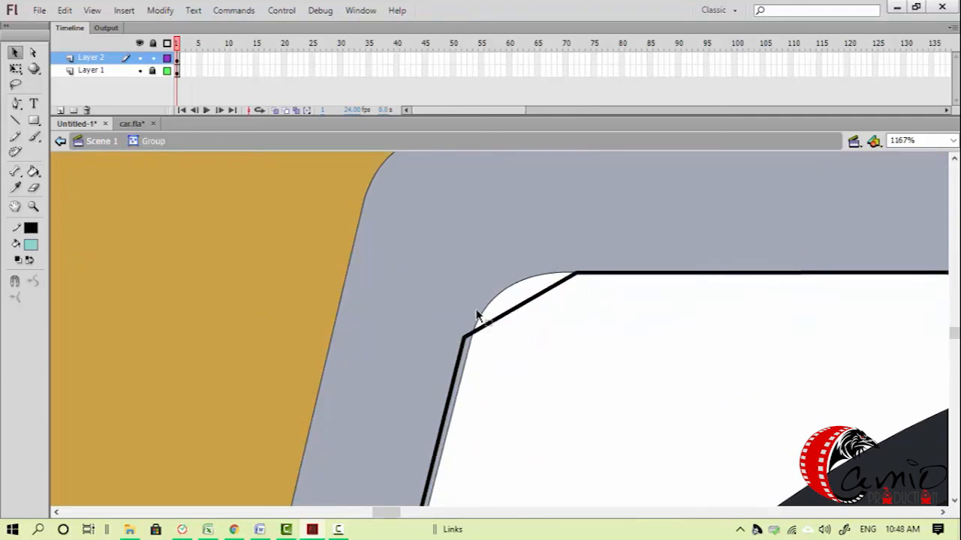
{"action": "left_click_drag", "start_coordinate": [464, 339], "coordinate": [473, 343]}
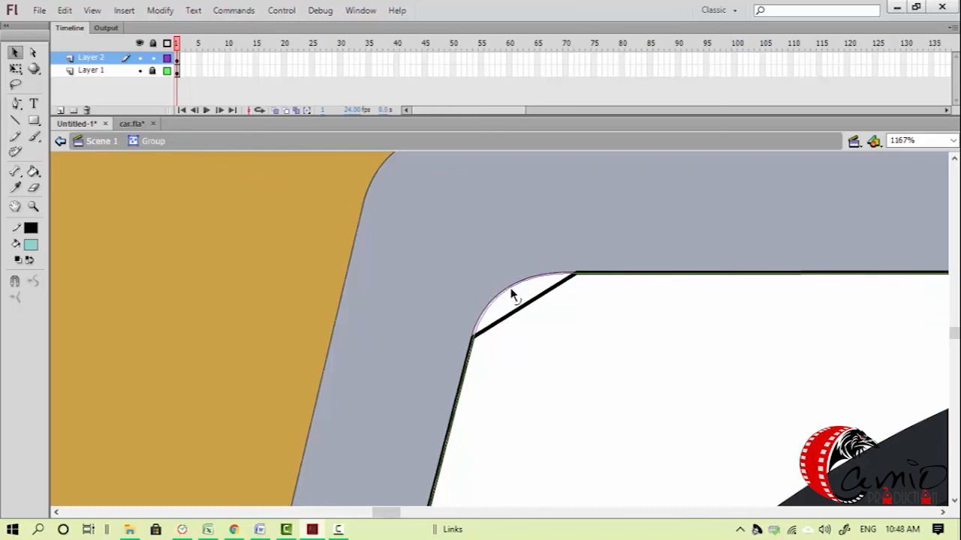
{"action": "left_click_drag", "start_coordinate": [510, 289], "coordinate": [509, 288]}
Bend the short segment at the arch's rear upper corner to match the rounded fender trim
{"action": "key", "text": "ctrl+minus"}
{"action": "key", "text": "ctrl+minus"}
{"action": "left_click_drag", "start_coordinate": [735, 321], "coordinate": [530, 299]}
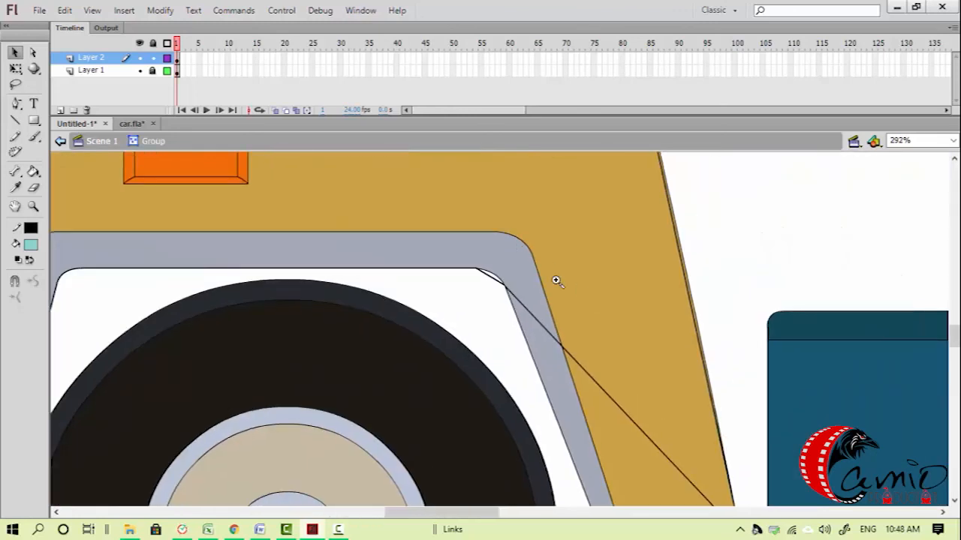
{"action": "left_click", "coordinate": [558, 281], "text": "ctrl"}
{"action": "left_click", "coordinate": [432, 360], "text": "ctrl"}
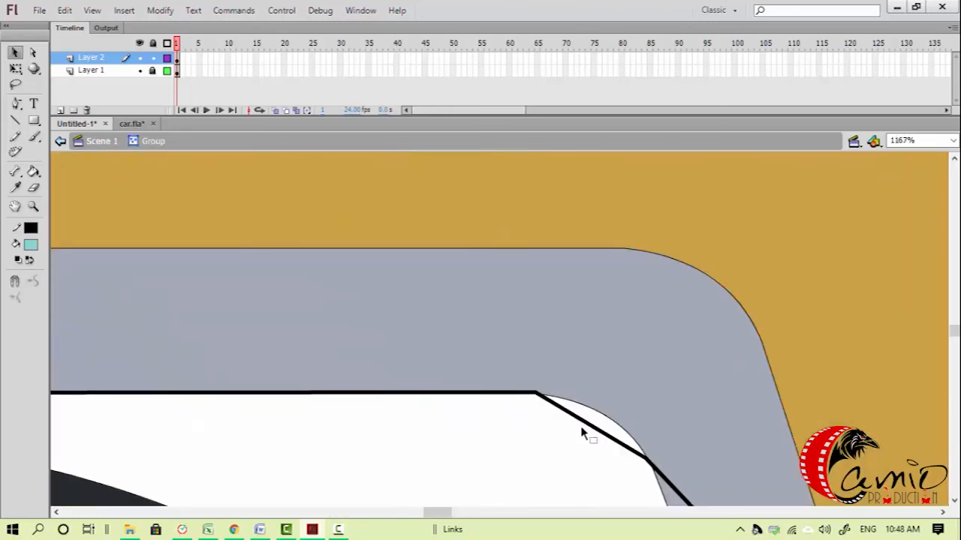
{"action": "mouse_move", "coordinate": [583, 421]}
{"action": "left_mouse_down"}
{"action": "mouse_move", "coordinate": [597, 412]}
{"action": "mouse_move", "coordinate": [593, 424]}
{"action": "left_mouse_up"}
Extend the outline down the arch's rear edge to the sill's lower front corner, aligning a point with the trim's kink
{"action": "left_click_drag", "start_coordinate": [591, 445], "coordinate": [389, 189]}
{"action": "left_click_drag", "start_coordinate": [347, 243], "coordinate": [533, 411]}
{"action": "left_click_drag", "start_coordinate": [601, 257], "coordinate": [463, 471]}
{"action": "left_click_drag", "start_coordinate": [462, 484], "coordinate": [456, 434]}
{"action": "left_click_drag", "start_coordinate": [395, 289], "coordinate": [419, 365]}
{"action": "key", "text": "ctrl+equal"}
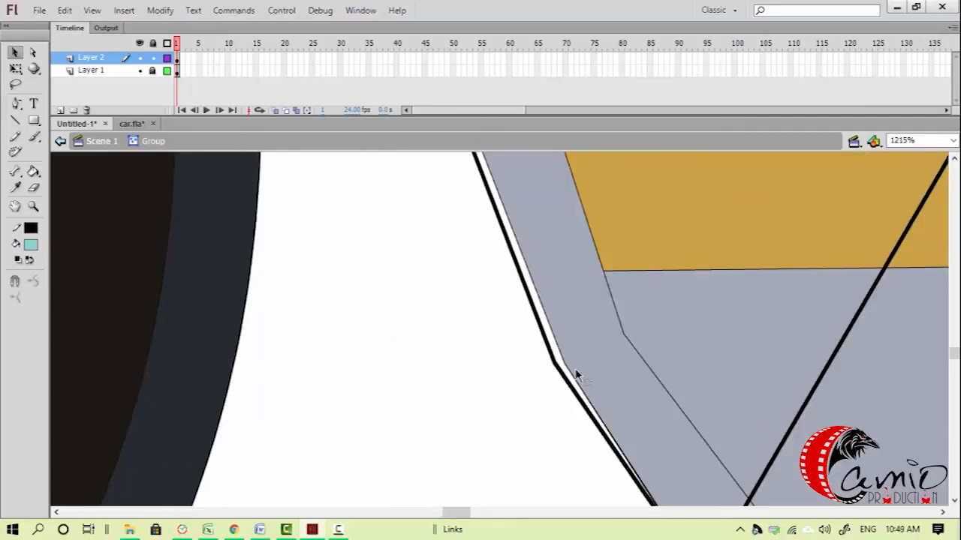
{"action": "left_click_drag", "start_coordinate": [557, 369], "coordinate": [564, 365]}
Pull new points out of the outline's closing segment towards the rear body and the rear wheel arch's front edge
{"action": "key", "text": "ctrl+minus"}
{"action": "key", "text": "ctrl+minus"}
{"action": "key", "text": "ctrl+minus"}
{"action": "key", "text": "p"}
{"action": "mouse_move", "coordinate": [445, 300]}
{"action": "left_mouse_down"}
{"action": "mouse_move", "coordinate": [466, 413]}
{"action": "mouse_move", "coordinate": [348, 310]}
{"action": "mouse_move", "coordinate": [165, 302]}
{"action": "left_mouse_up"}
{"action": "mouse_move", "coordinate": [421, 330]}
{"action": "left_mouse_down"}
{"action": "mouse_move", "coordinate": [265, 375]}
{"action": "mouse_move", "coordinate": [335, 314]}
{"action": "left_mouse_up"}
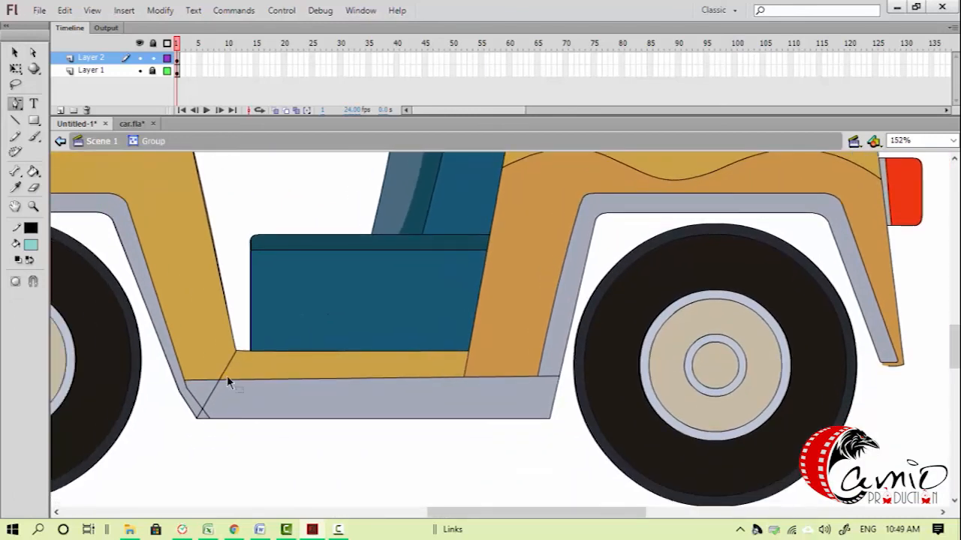
{"action": "key", "text": "v"}
{"action": "left_click_drag", "start_coordinate": [222, 381], "coordinate": [551, 179]}
{"action": "left_click_drag", "start_coordinate": [566, 163], "coordinate": [535, 293]}
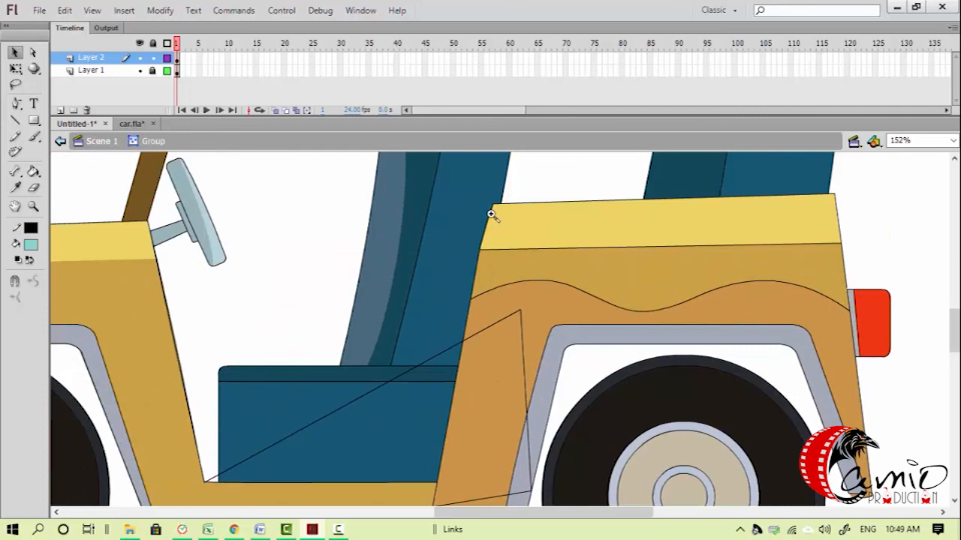
Move the outline's upper point onto the front top corner of the rear body
{"action": "left_click_drag", "start_coordinate": [468, 197], "coordinate": [580, 329]}
{"action": "left_click_drag", "start_coordinate": [488, 453], "coordinate": [433, 190]}
{"action": "left_click", "coordinate": [402, 172]}
{"action": "left_click_drag", "start_coordinate": [444, 260], "coordinate": [446, 344]}
{"action": "left_click_drag", "start_coordinate": [564, 375], "coordinate": [534, 333]}
{"action": "key", "text": "z"}
{"action": "left_click", "coordinate": [559, 355]}
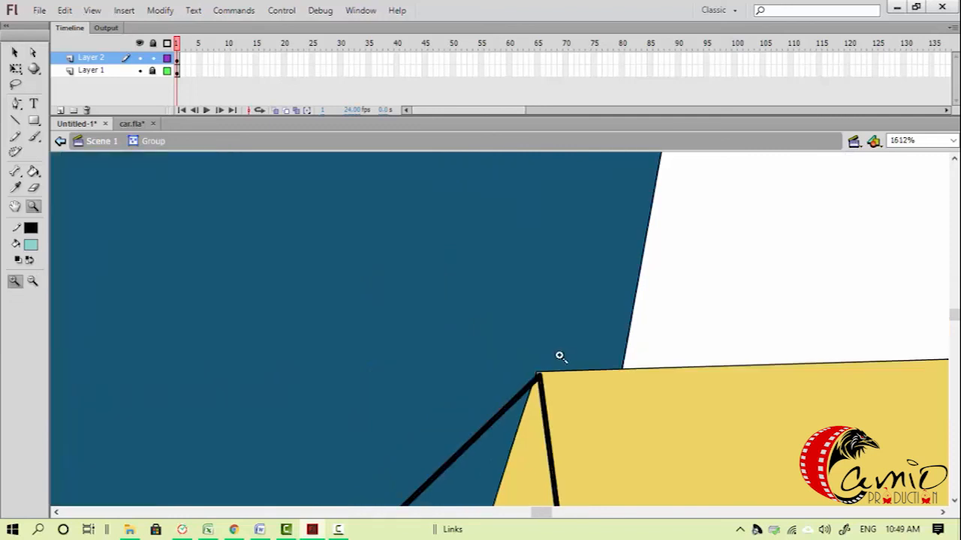
Extend the outline along the rear body's top edge and align its point with the rear top corner
{"action": "key", "text": "ctrl+minus"}
{"action": "left_click_drag", "start_coordinate": [543, 397], "coordinate": [182, 328]}
{"action": "left_click_drag", "start_coordinate": [231, 378], "coordinate": [388, 340]}
{"action": "left_click_drag", "start_coordinate": [225, 403], "coordinate": [740, 322]}
{"action": "key", "text": "ctrl+minus"}
{"action": "left_click_drag", "start_coordinate": [517, 360], "coordinate": [192, 344]}
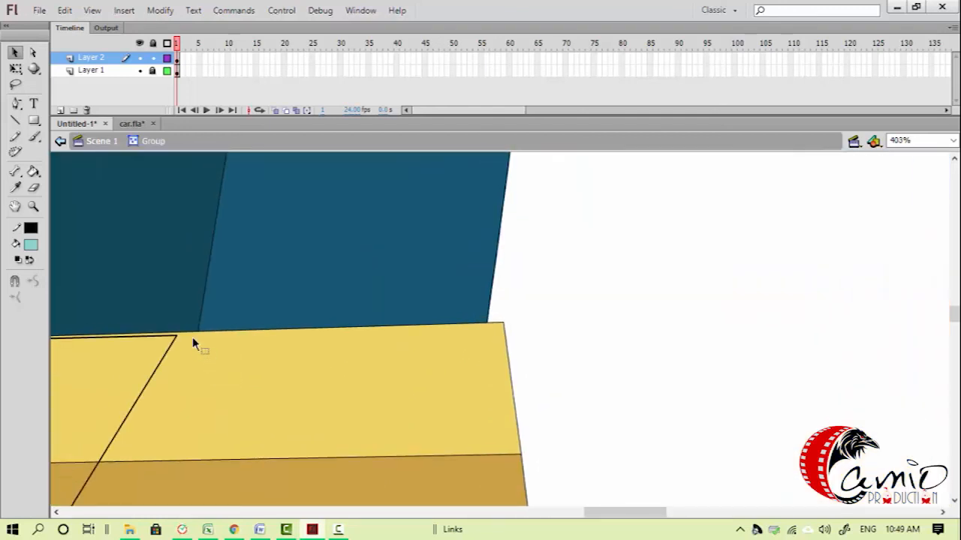
{"action": "left_click", "coordinate": [234, 325]}
{"action": "left_click_drag", "start_coordinate": [123, 353], "coordinate": [763, 317]}
{"action": "key", "text": "ctrl+equal"}
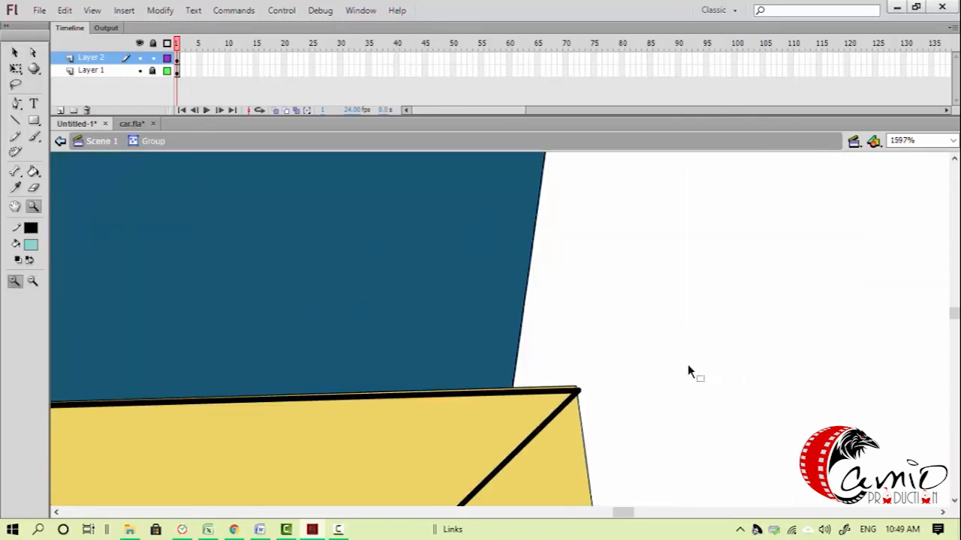
{"action": "left_click_drag", "start_coordinate": [577, 394], "coordinate": [578, 395]}
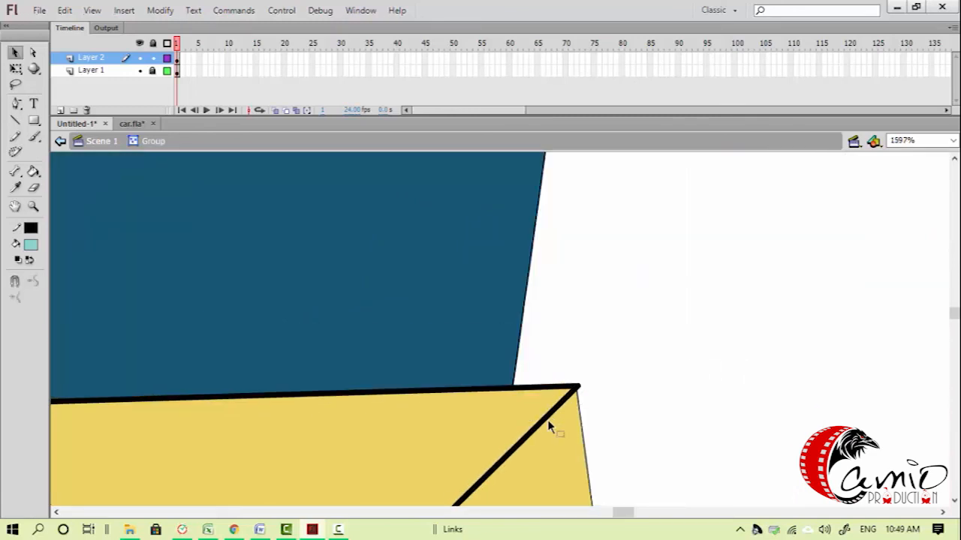
Extend the outline down the rear body's back edge towards the lower tip of the rear fender
{"action": "scroll", "coordinate": [547, 420], "scroll_direction": "down", "scroll_amount": 5}
{"action": "scroll", "coordinate": [543, 306], "scroll_direction": "up", "scroll_amount": 2}
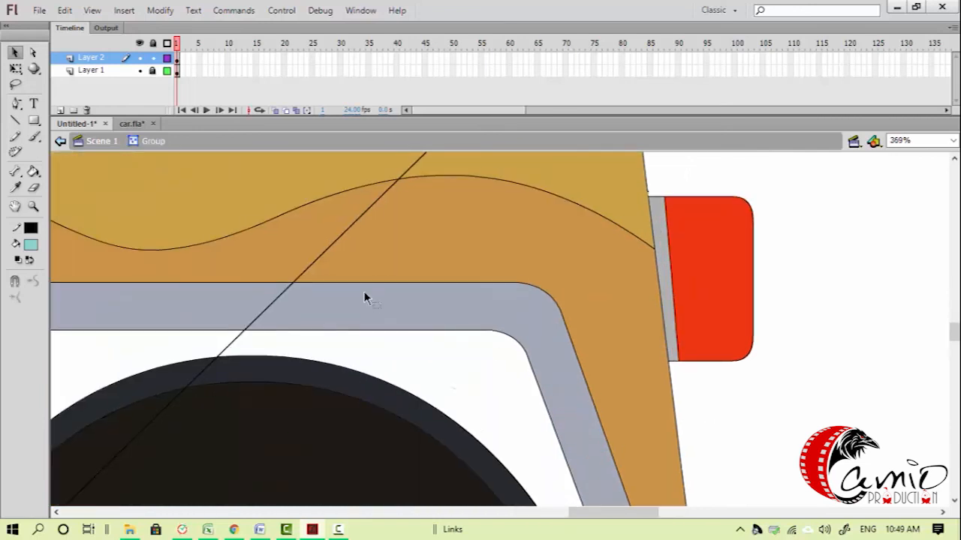
{"action": "left_click_drag", "start_coordinate": [302, 277], "coordinate": [638, 472]}
{"action": "scroll", "coordinate": [650, 461], "scroll_direction": "up", "scroll_amount": 6}
Align outline points around the rear fender's lower tip, curve its bottom edge and round the trim corner
{"action": "key", "text": "v"}
{"action": "left_click_drag", "start_coordinate": [570, 330], "coordinate": [560, 369]}
{"action": "left_click_drag", "start_coordinate": [428, 399], "coordinate": [638, 418]}
{"action": "left_click_drag", "start_coordinate": [568, 393], "coordinate": [627, 397]}
{"action": "left_click_drag", "start_coordinate": [749, 397], "coordinate": [755, 419]}
{"action": "mouse_move", "coordinate": [517, 356]}
{"action": "left_mouse_down"}
{"action": "mouse_move", "coordinate": [555, 397]}
{"action": "mouse_move", "coordinate": [629, 366]}
{"action": "left_mouse_up"}
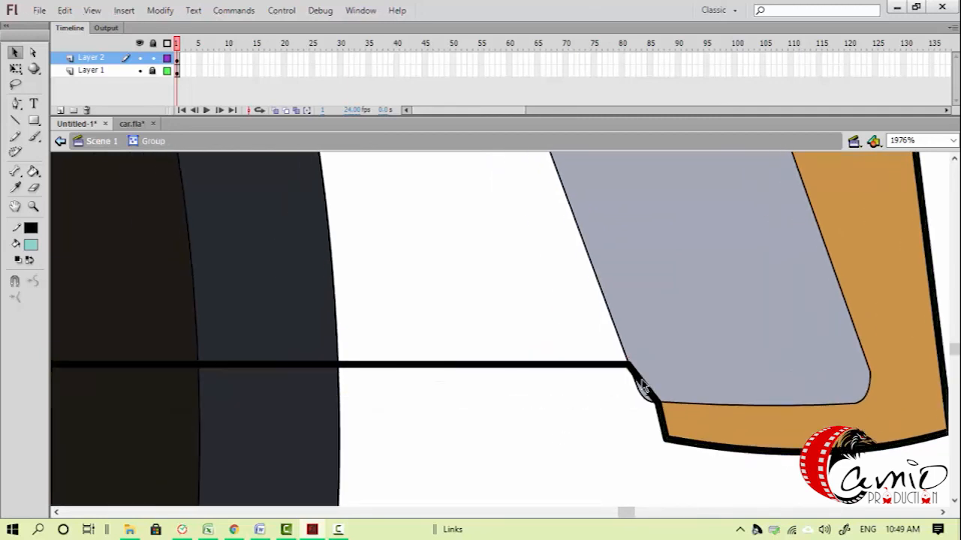
{"action": "key", "text": "ctrl+minus"}
{"action": "key", "text": "ctrl+minus"}
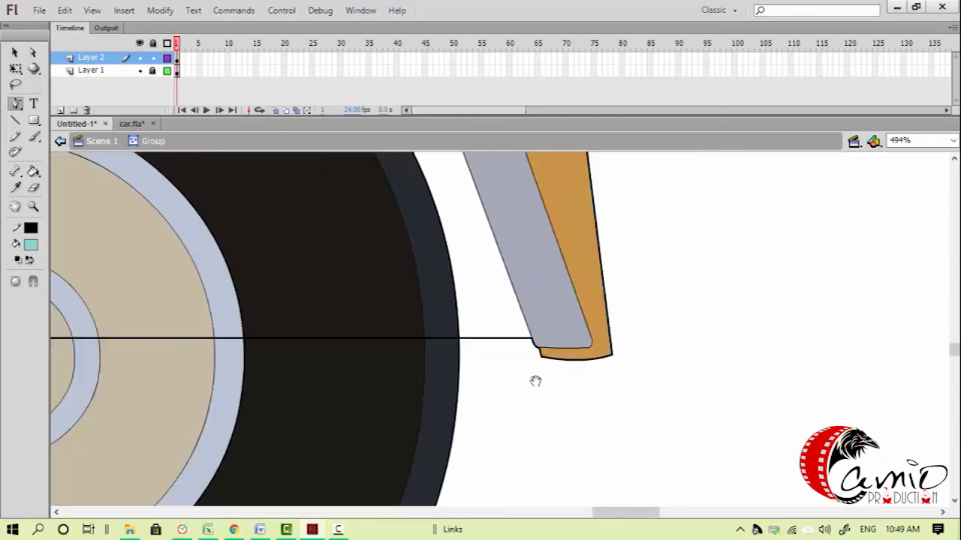
Pull points from the line crossing the rear wheel to the rear and front upper corners of the wheel arch
{"action": "key", "text": "alt+v"}
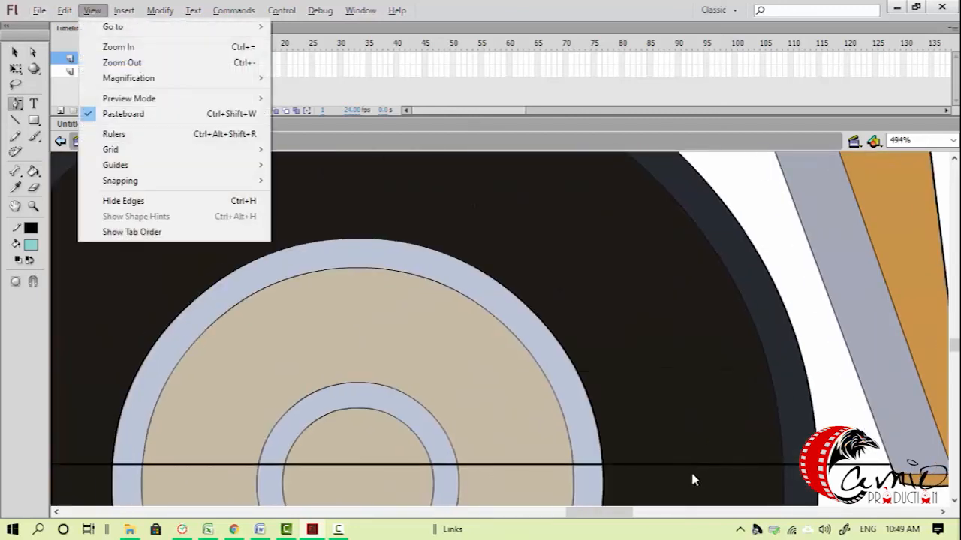
{"action": "key", "text": "Escape"}
{"action": "key", "text": "v"}
{"action": "left_click_drag", "start_coordinate": [698, 465], "coordinate": [738, 187]}
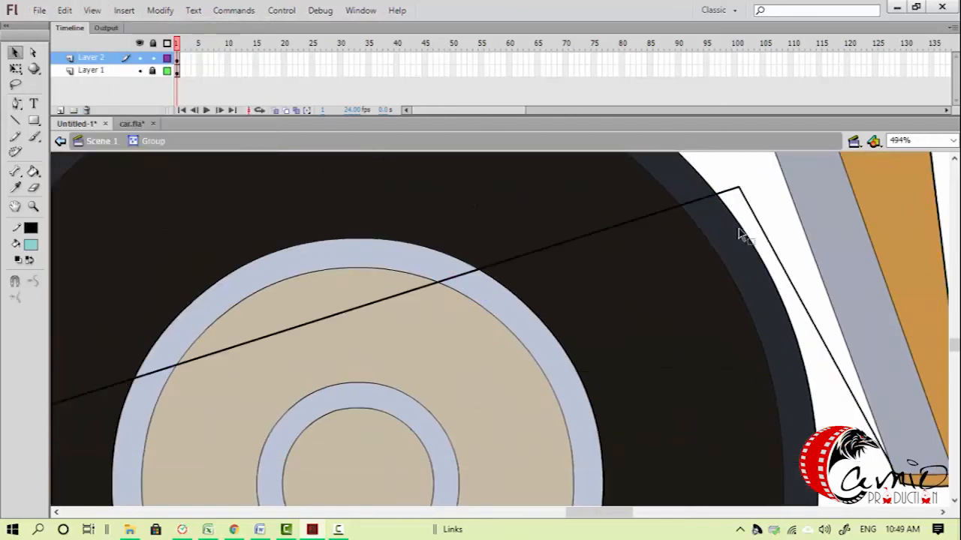
{"action": "key", "text": "ctrl+minus"}
{"action": "left_click_drag", "start_coordinate": [624, 279], "coordinate": [669, 313]}
{"action": "left_click_drag", "start_coordinate": [450, 396], "coordinate": [625, 343]}
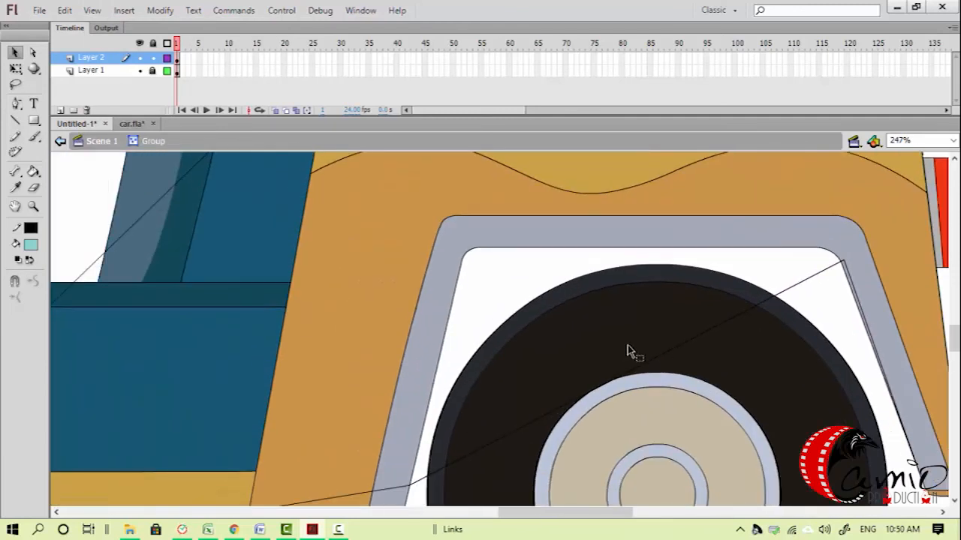
{"action": "left_click_drag", "start_coordinate": [686, 343], "coordinate": [474, 252]}
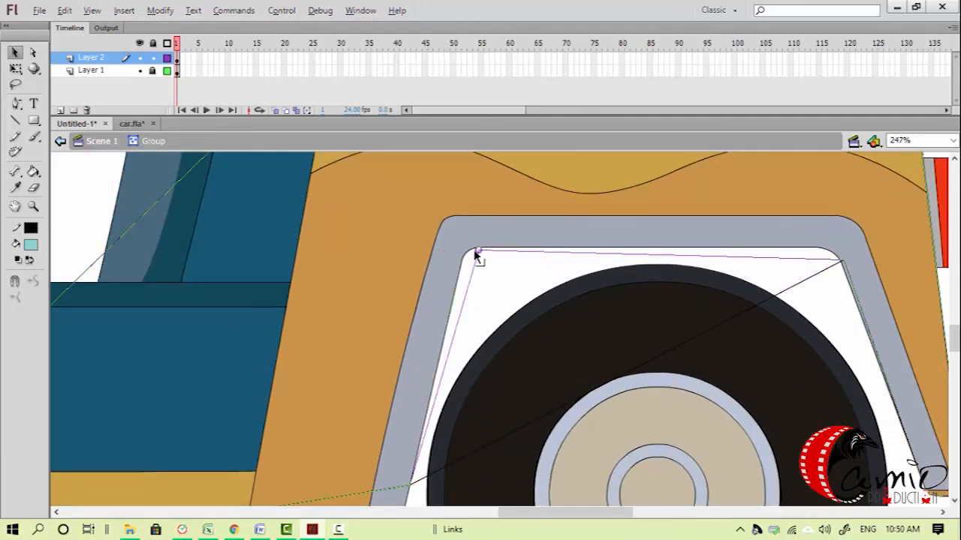
Add a point where the rear arch's top edge meets its rear rounded corner and bend the segment to the curve
{"action": "key", "text": "ctrl+space"}
{"action": "left_click_drag", "start_coordinate": [754, 216], "coordinate": [886, 326]}
{"action": "key", "text": "ctrl+space"}
{"action": "left_click_drag", "start_coordinate": [515, 225], "coordinate": [608, 354]}
{"action": "left_click_drag", "start_coordinate": [541, 353], "coordinate": [520, 378]}
{"action": "left_click_drag", "start_coordinate": [306, 310], "coordinate": [504, 326]}
{"action": "key", "text": "ctrl+space"}
{"action": "left_click_drag", "start_coordinate": [520, 287], "coordinate": [717, 385]}
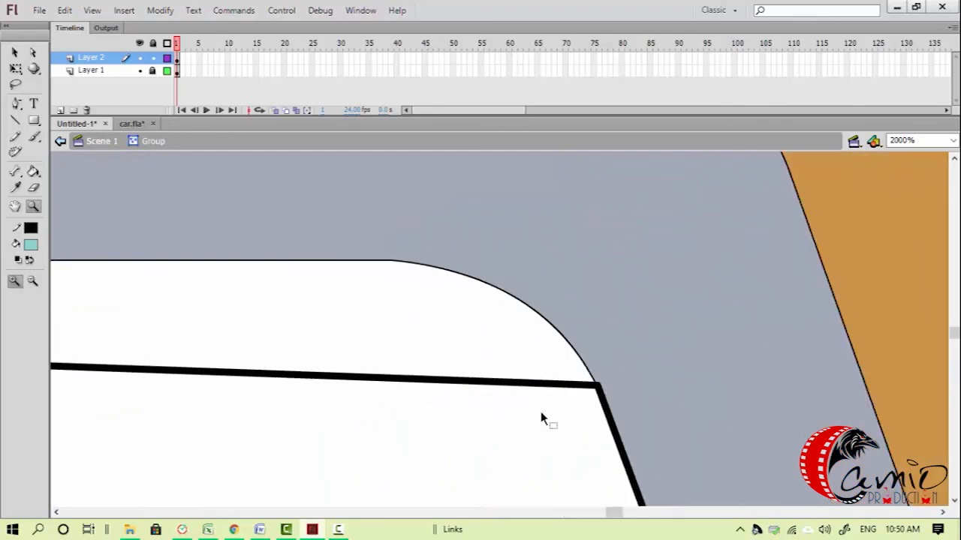
{"action": "left_click_drag", "start_coordinate": [370, 379], "coordinate": [392, 262]}
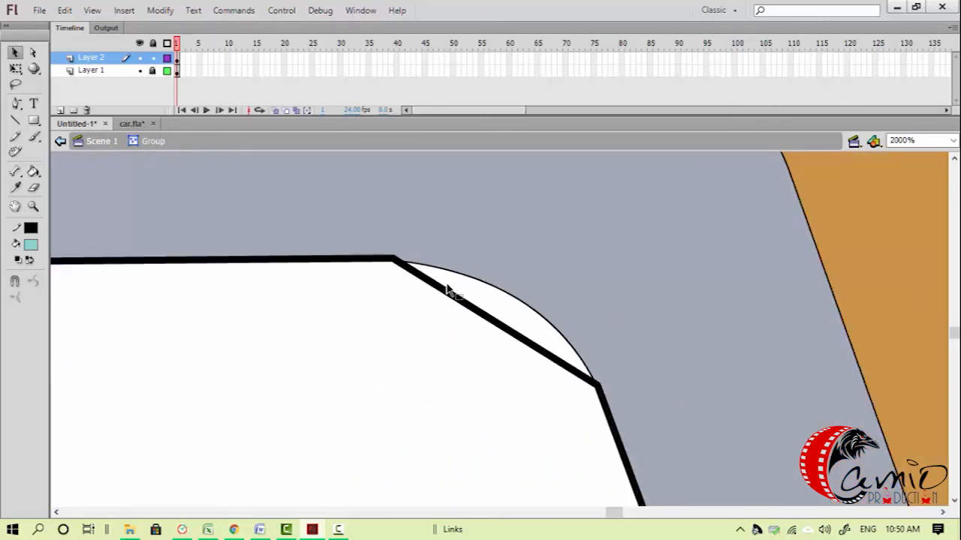
{"action": "left_click_drag", "start_coordinate": [477, 261], "coordinate": [458, 263]}
Fit the outline to the rounded front upper corner of the rear wheel arch
{"action": "key", "text": "space"}
{"action": "left_click_drag", "start_coordinate": [322, 315], "coordinate": [848, 342]}
{"action": "left_click_drag", "start_coordinate": [445, 326], "coordinate": [893, 315]}
{"action": "left_click_drag", "start_coordinate": [510, 353], "coordinate": [800, 341]}
{"action": "left_click_drag", "start_coordinate": [75, 283], "coordinate": [491, 286]}
{"action": "left_click_drag", "start_coordinate": [476, 348], "coordinate": [336, 402]}
{"action": "left_click_drag", "start_coordinate": [381, 327], "coordinate": [381, 328]}
Move the outline's point at the base of the rear arch onto the sill's lower rear corner
{"action": "key", "text": "ctrl+minus"}
{"action": "key", "text": "ctrl+minus"}
{"action": "key", "text": "ctrl+minus"}
{"action": "key", "text": "ctrl+minus"}
{"action": "key", "text": "z"}
{"action": "left_click", "coordinate": [508, 390]}
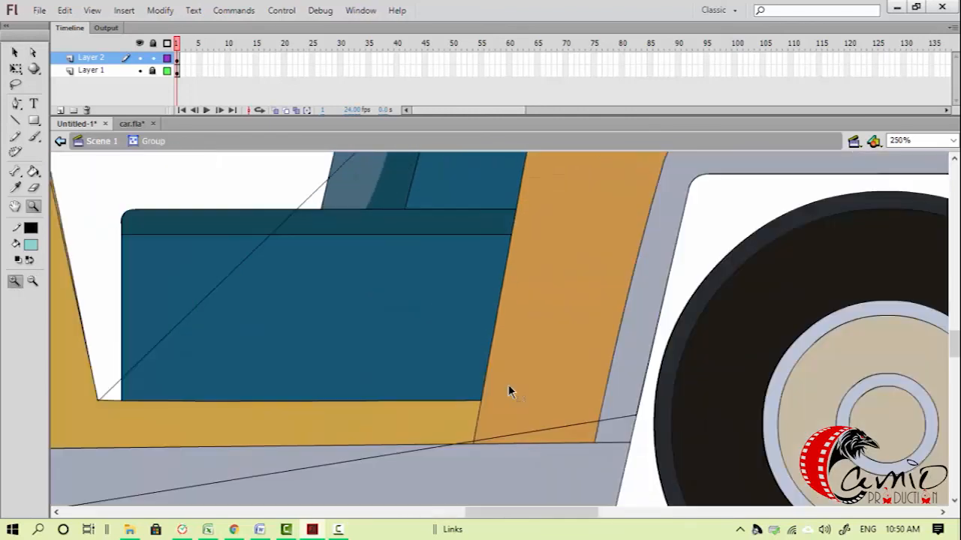
{"action": "left_click", "coordinate": [451, 340]}
{"action": "left_click_drag", "start_coordinate": [523, 317], "coordinate": [323, 167]}
{"action": "key", "text": "v"}
{"action": "left_click_drag", "start_coordinate": [594, 322], "coordinate": [517, 236]}
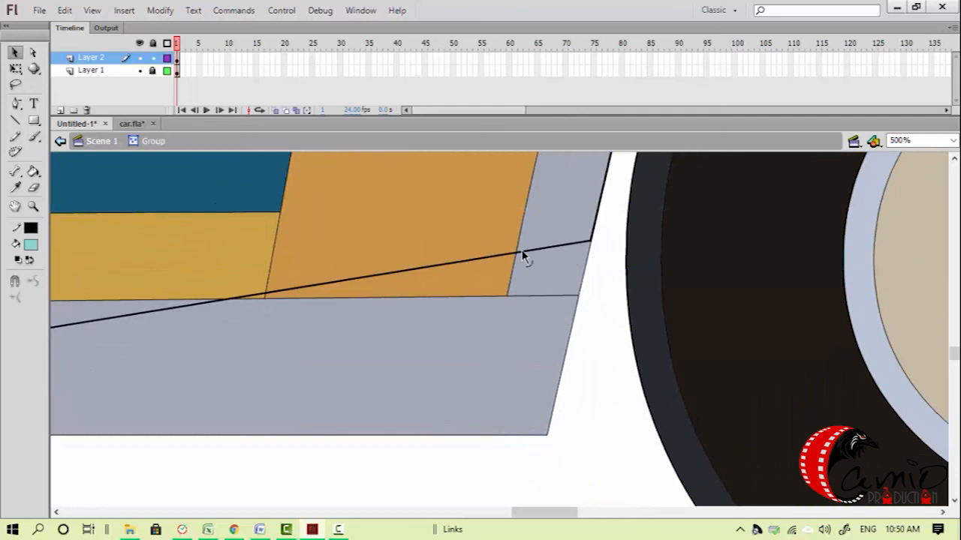
{"action": "left_click_drag", "start_coordinate": [590, 241], "coordinate": [547, 435]}
{"action": "left_click_drag", "start_coordinate": [296, 404], "coordinate": [775, 429]}
{"action": "left_click_drag", "start_coordinate": [491, 386], "coordinate": [485, 358]}
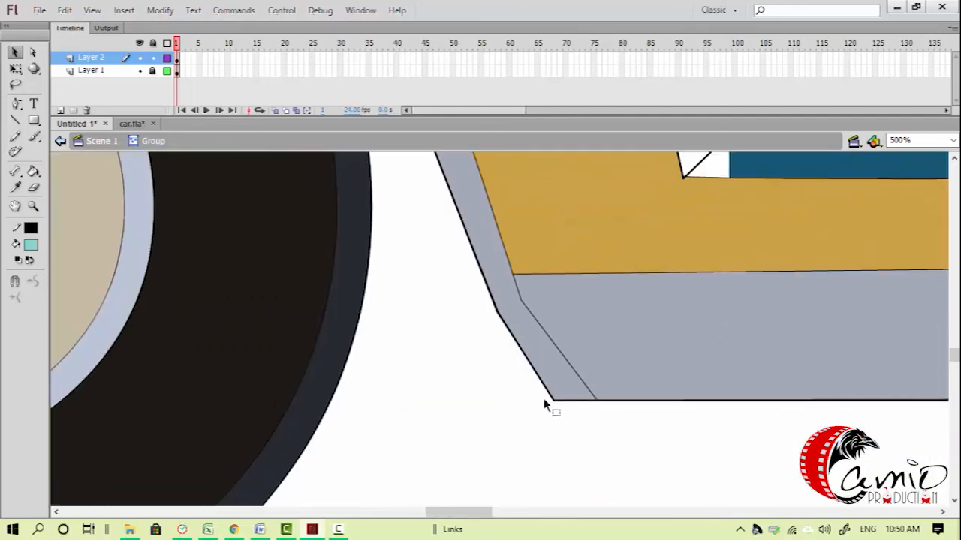
Pull the remaining diagonal to the corner where the door opening's floor meets the rear body and align it
{"action": "key", "text": "ctrl+2"}
{"action": "left_click", "coordinate": [549, 350]}
{"action": "key", "text": "ctrl+="}
{"action": "key", "text": "ctrl+="}
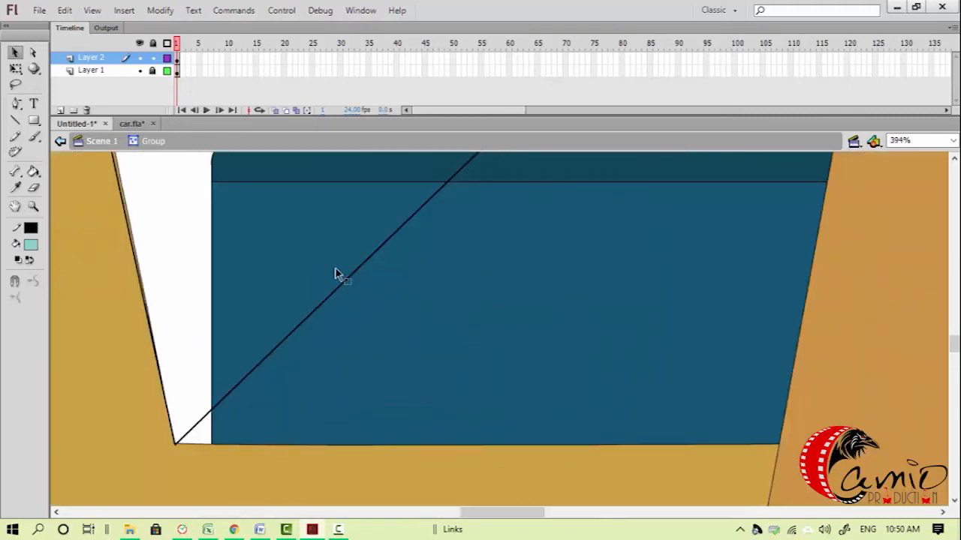
{"action": "left_click_drag", "start_coordinate": [350, 276], "coordinate": [776, 445]}
{"action": "key", "text": "ctrl+space"}
{"action": "left_click", "coordinate": [736, 412], "text": "ctrl"}
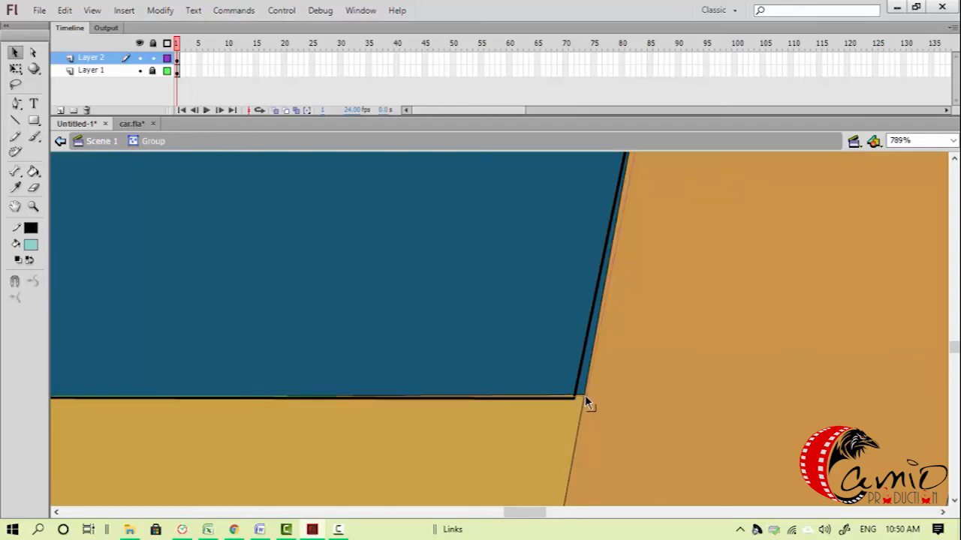
{"action": "left_click_drag", "start_coordinate": [583, 396], "coordinate": [585, 394]}
Add a point at the kink in the rear body's front edge and bend the segment above it to match
{"action": "key", "text": "ctrl+-"}
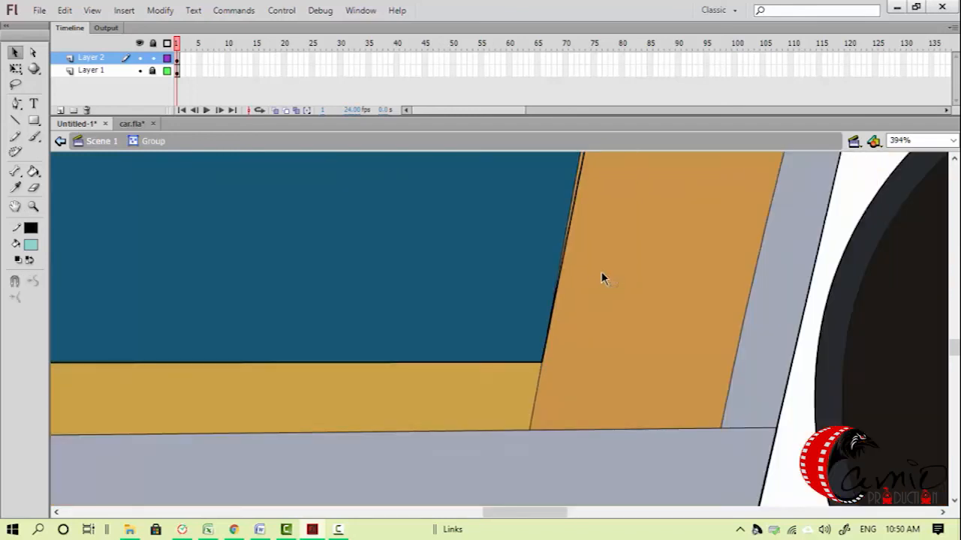
{"action": "left_click_drag", "start_coordinate": [598, 275], "coordinate": [531, 463]}
{"action": "left_click_drag", "start_coordinate": [540, 255], "coordinate": [463, 408]}
{"action": "left_click_drag", "start_coordinate": [485, 309], "coordinate": [441, 430]}
{"action": "left_click_drag", "start_coordinate": [468, 337], "coordinate": [465, 335]}
{"action": "left_click", "coordinate": [484, 370], "text": "ctrl"}
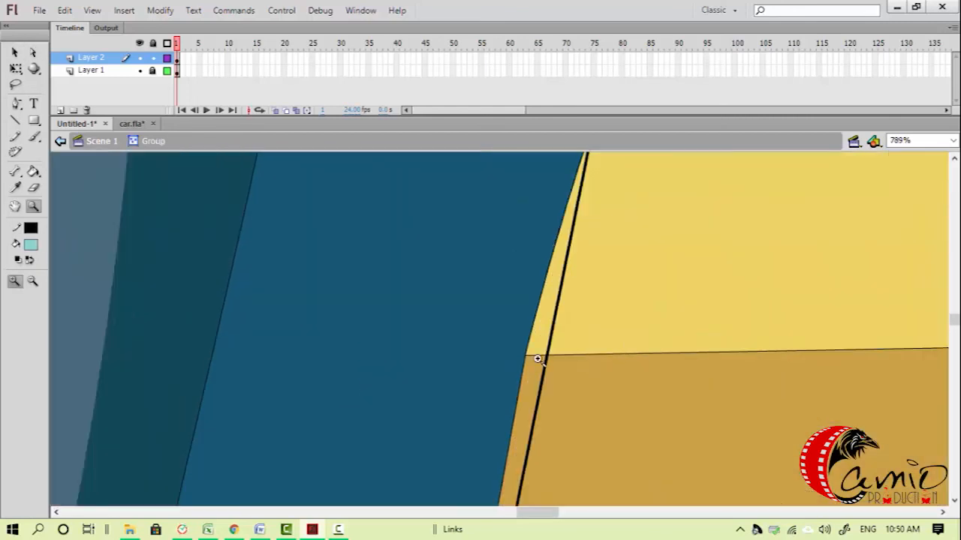
{"action": "left_click_drag", "start_coordinate": [548, 363], "coordinate": [525, 353]}
{"action": "left_click_drag", "start_coordinate": [555, 273], "coordinate": [551, 269]}
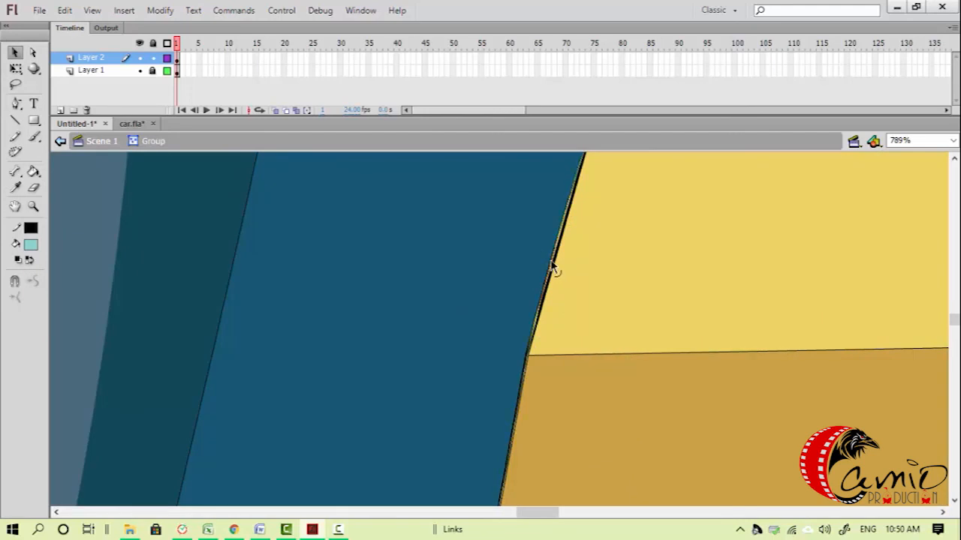
Exit the group and toggle the visibility of Layer 1 to examine the complete body outline against the artwork
{"action": "key", "text": "ctrl+minus"}
{"action": "key", "text": "ctrl+minus"}
{"action": "key", "text": "ctrl+minus"}
{"action": "key", "text": "ctrl+minus"}
{"action": "left_click_drag", "start_coordinate": [337, 383], "coordinate": [521, 352]}
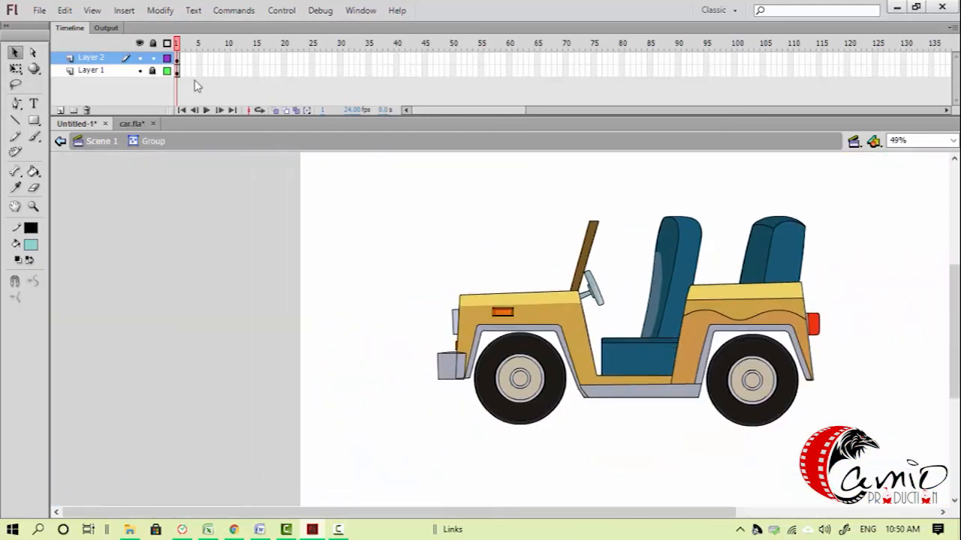
{"action": "left_click", "coordinate": [140, 70]}
{"action": "double_click", "coordinate": [243, 272]}
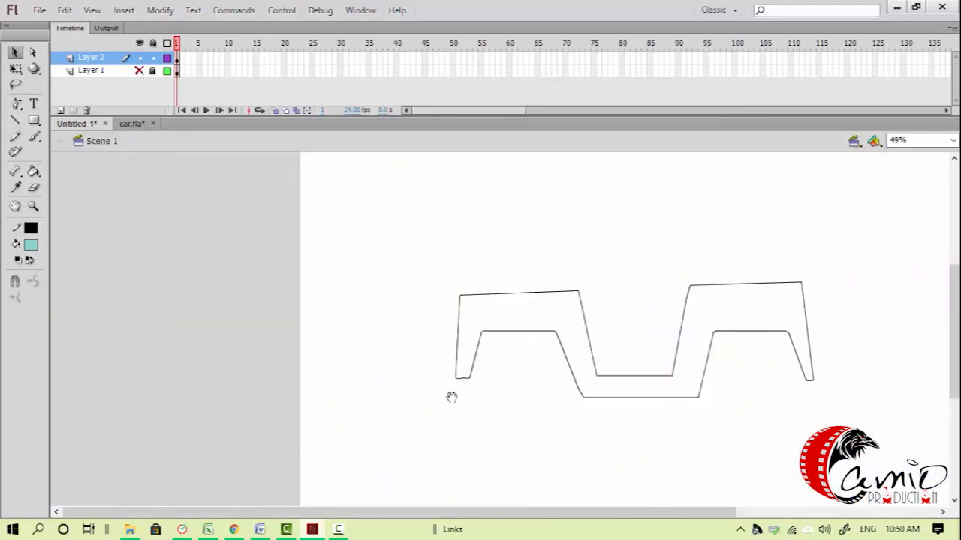
{"action": "left_click", "coordinate": [140, 70]}
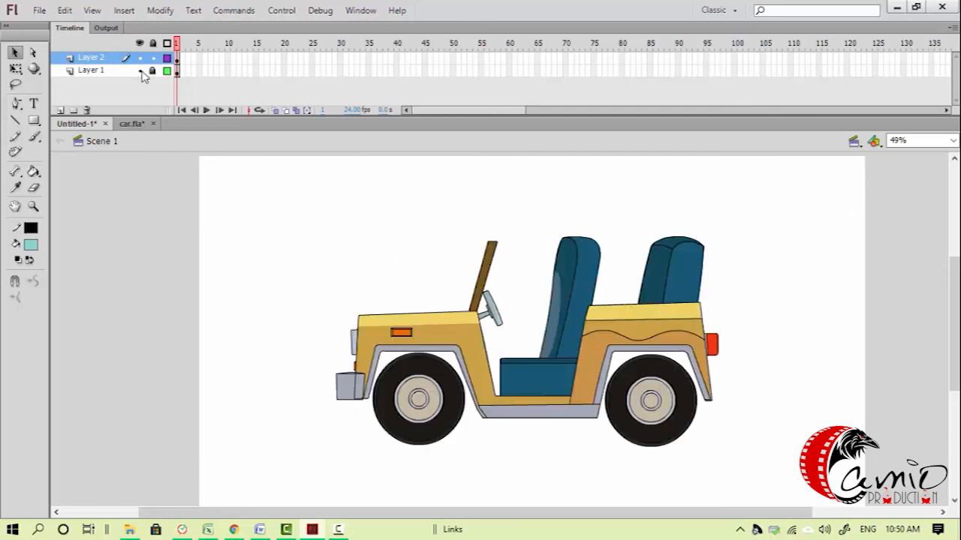
{"action": "left_click", "coordinate": [139, 71]}
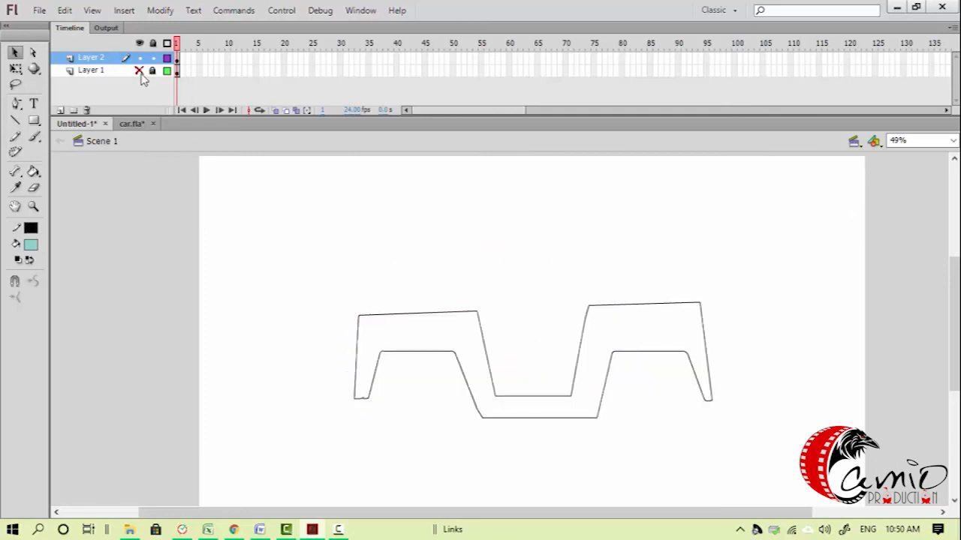
{"action": "left_click", "coordinate": [140, 71]}
{"action": "left_click", "coordinate": [140, 71]}
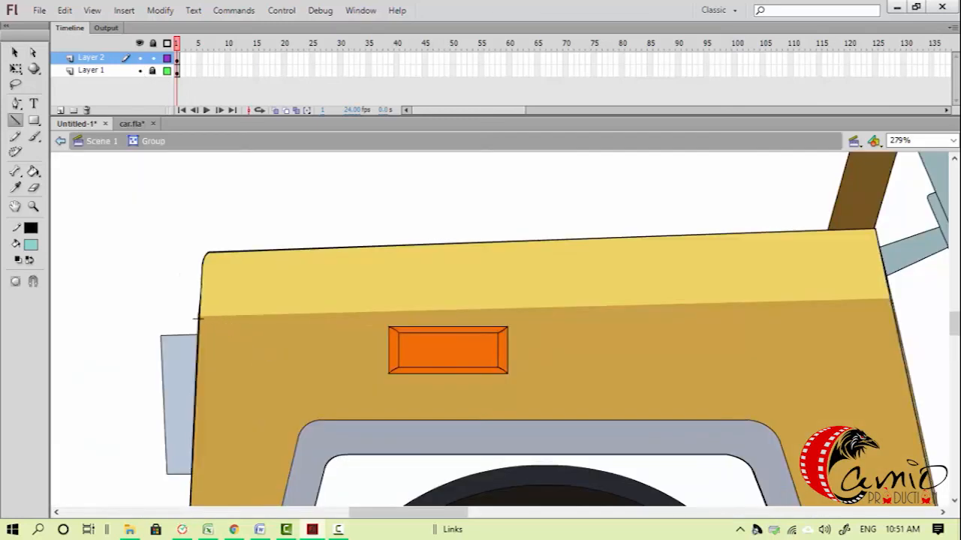
Draw a line along the hood's light and dark colour boundary, fit its rear end to the outline and remove the overhang
{"action": "left_click_drag", "start_coordinate": [361, 310], "coordinate": [894, 297]}
{"action": "scroll", "coordinate": [893, 297], "scroll_direction": "up", "scroll_amount": 5}
{"action": "key", "text": "v"}
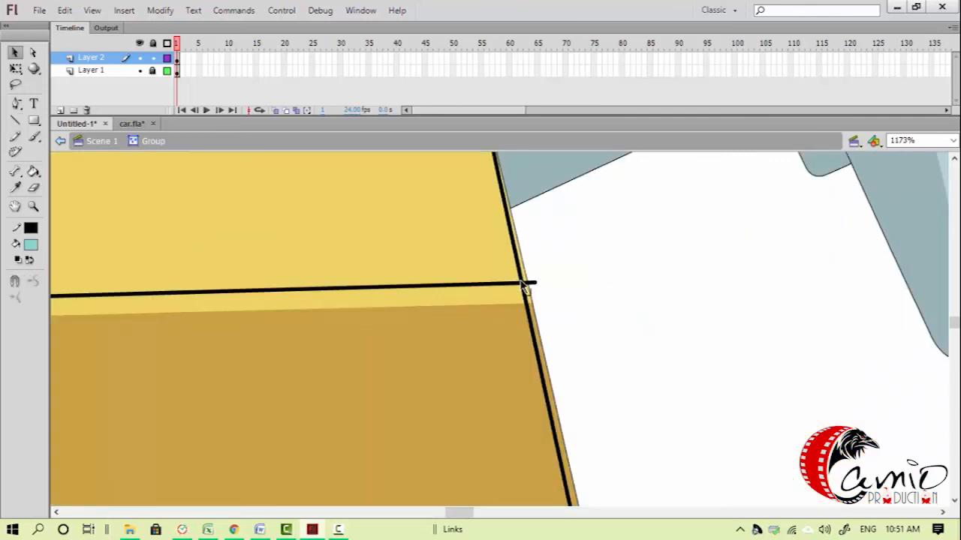
{"action": "left_click_drag", "start_coordinate": [536, 311], "coordinate": [538, 298]}
{"action": "key", "text": "Delete"}
Align the front end of the hood line with the colour boundary at the outline's front edge
{"action": "left_click_drag", "start_coordinate": [400, 341], "coordinate": [927, 368]}
{"action": "left_click_drag", "start_coordinate": [120, 341], "coordinate": [848, 321]}
{"action": "left_click_drag", "start_coordinate": [143, 327], "coordinate": [921, 292]}
{"action": "left_click_drag", "start_coordinate": [90, 309], "coordinate": [364, 331]}
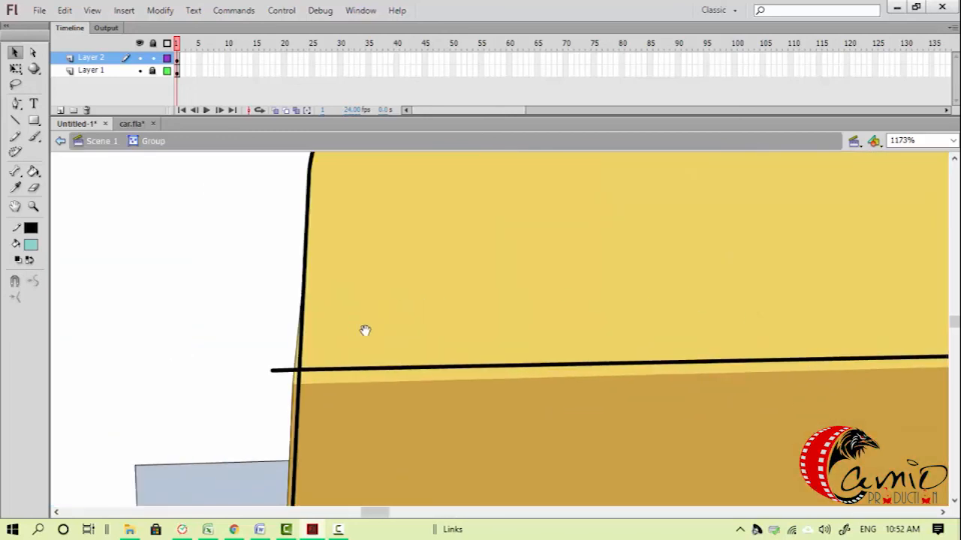
{"action": "left_click_drag", "start_coordinate": [304, 373], "coordinate": [289, 383]}
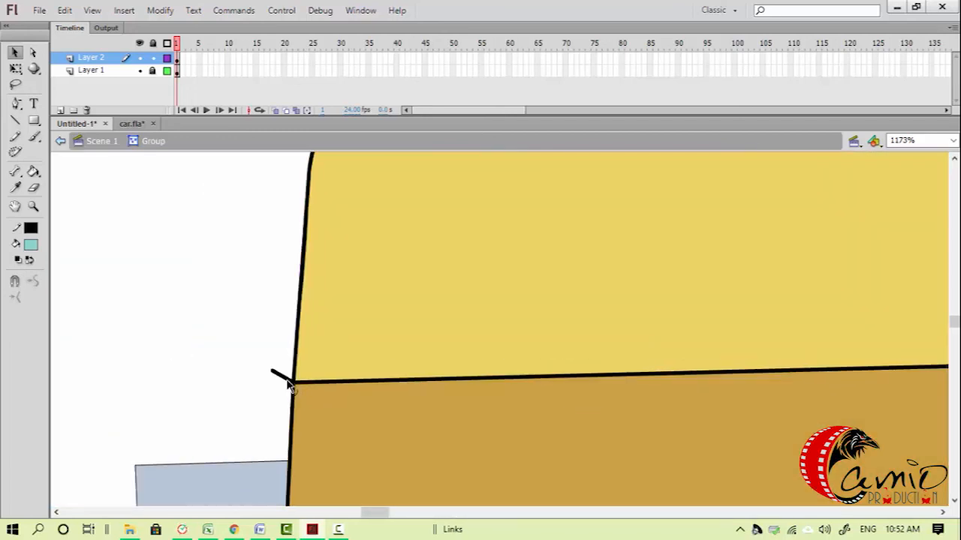
Draw a straight line along the lower border of the rear body's light top band
{"action": "key", "text": "ctrl+minus"}
{"action": "key", "text": "ctrl+minus"}
{"action": "left_click_drag", "start_coordinate": [923, 420], "coordinate": [323, 306]}
{"action": "left_click_drag", "start_coordinate": [645, 388], "coordinate": [97, 338]}
{"action": "left_click_drag", "start_coordinate": [905, 323], "coordinate": [421, 369]}
{"action": "key", "text": "ctrl+minus"}
{"action": "left_click_drag", "start_coordinate": [358, 213], "coordinate": [693, 428]}
{"action": "left_click_drag", "start_coordinate": [267, 375], "coordinate": [343, 367]}
{"action": "key", "text": "n"}
{"action": "mouse_move", "coordinate": [248, 318]}
{"action": "left_mouse_down"}
{"action": "mouse_move", "coordinate": [811, 301]}
{"action": "mouse_move", "coordinate": [833, 308]}
{"action": "left_mouse_up"}
{"action": "left_click_drag", "start_coordinate": [890, 377], "coordinate": [789, 276]}
Align both ends of the rear body line with the colour boundary at the outline's rear and front edges
{"action": "key", "text": "v"}
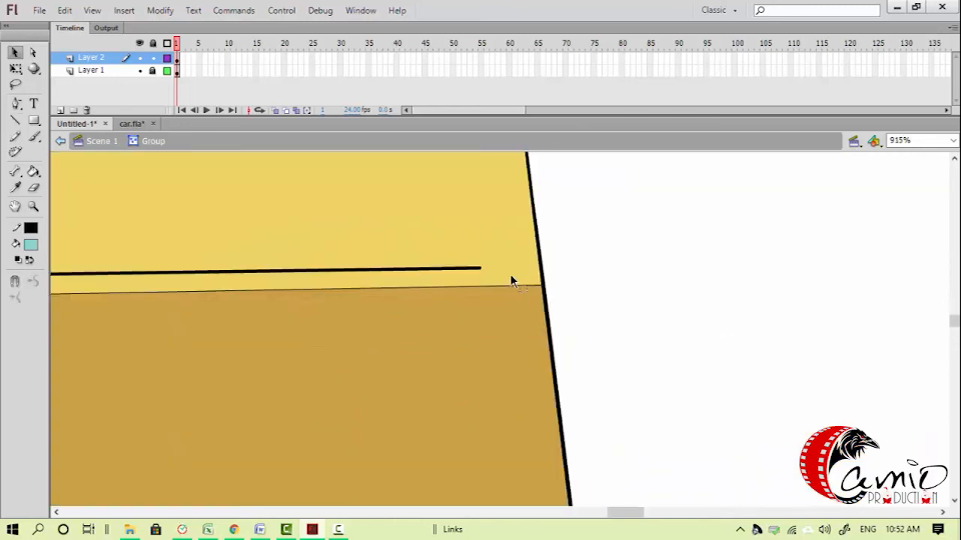
{"action": "left_click_drag", "start_coordinate": [481, 268], "coordinate": [541, 286]}
{"action": "left_click_drag", "start_coordinate": [428, 312], "coordinate": [855, 358]}
{"action": "left_click_drag", "start_coordinate": [429, 360], "coordinate": [875, 365]}
{"action": "left_click_drag", "start_coordinate": [322, 360], "coordinate": [885, 356]}
{"action": "left_click_drag", "start_coordinate": [300, 352], "coordinate": [908, 361]}
{"action": "left_click_drag", "start_coordinate": [294, 271], "coordinate": [281, 327]}
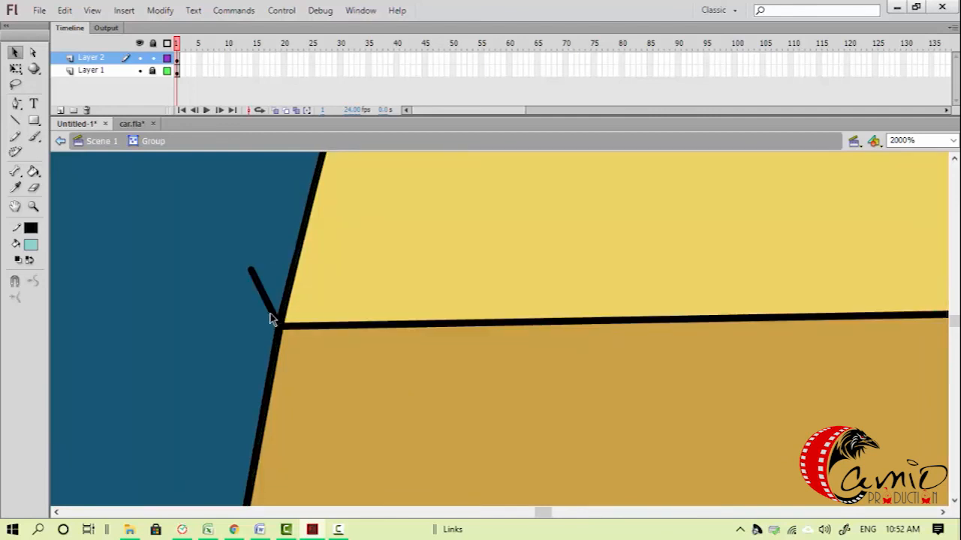
Start a Pen path at the outline along the wavy colour boundary on the rear body and curve it over the first crest
{"action": "key", "text": "ctrl+minus"}
{"action": "key", "text": "ctrl+minus"}
{"action": "key", "text": "ctrl+minus"}
{"action": "mouse_move", "coordinate": [530, 390]}
{"action": "left_mouse_down"}
{"action": "mouse_move", "coordinate": [329, 337]}
{"action": "mouse_move", "coordinate": [440, 444]}
{"action": "left_mouse_up"}
{"action": "left_click_drag", "start_coordinate": [303, 360], "coordinate": [433, 408]}
{"action": "left_click_drag", "start_coordinate": [411, 313], "coordinate": [220, 315]}
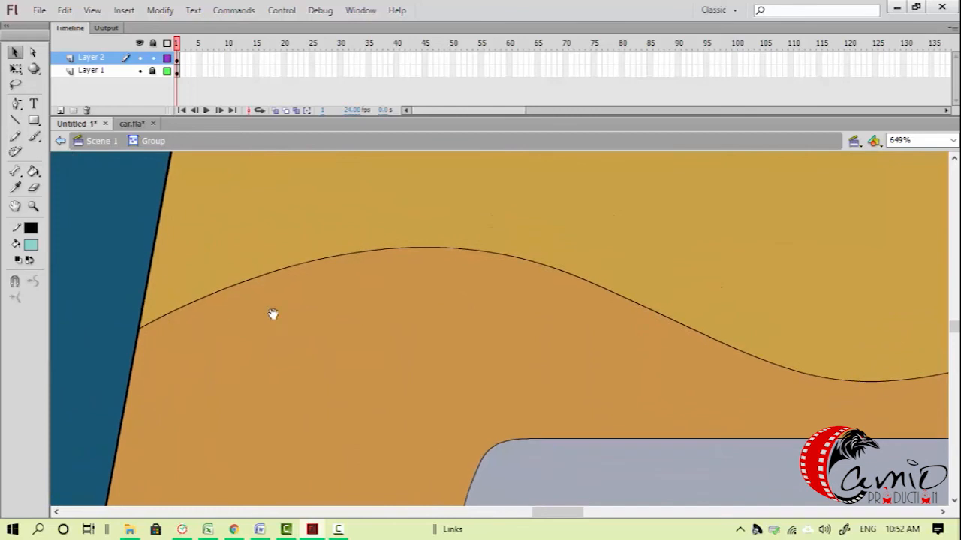
{"action": "key", "text": "ctrl+minus"}
{"action": "key", "text": "p"}
{"action": "left_click_drag", "start_coordinate": [453, 388], "coordinate": [332, 401]}
{"action": "left_click_drag", "start_coordinate": [534, 386], "coordinate": [646, 372]}
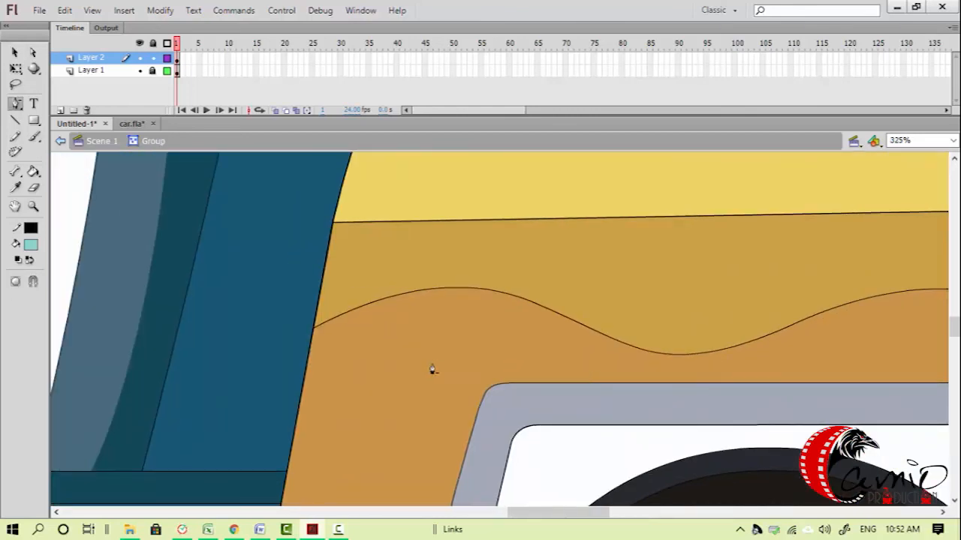
{"action": "left_click_drag", "start_coordinate": [318, 265], "coordinate": [489, 383]}
{"action": "left_click_drag", "start_coordinate": [340, 307], "coordinate": [280, 313]}
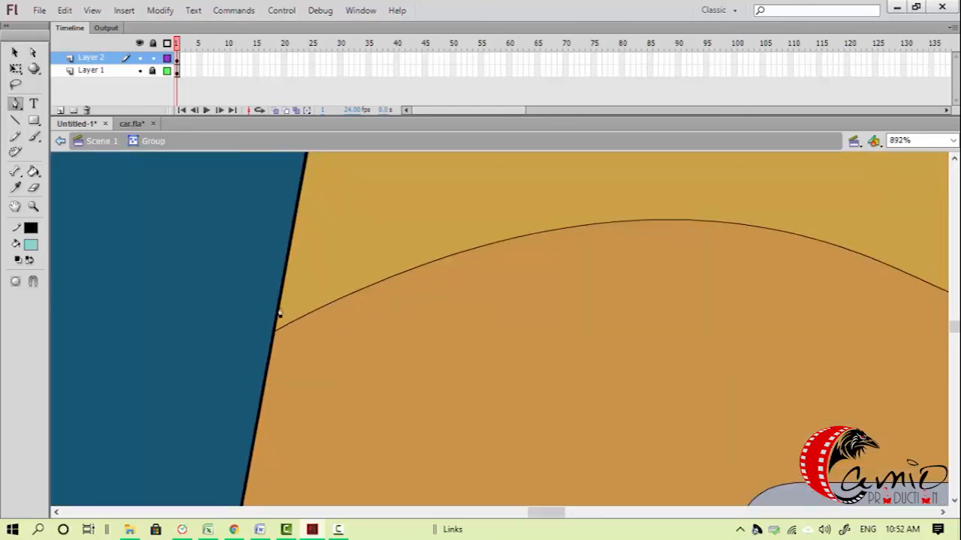
{"action": "left_click_drag", "start_coordinate": [399, 289], "coordinate": [223, 344]}
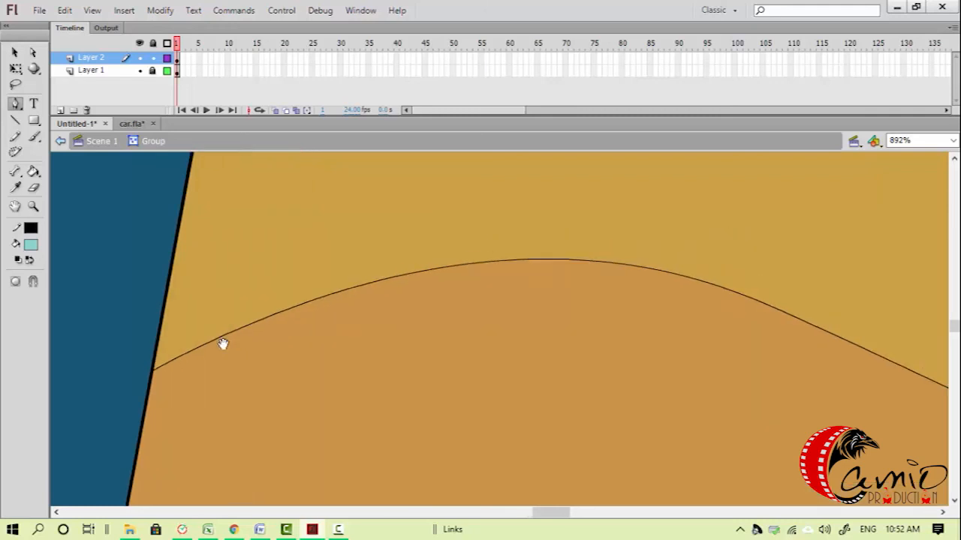
{"action": "left_click_drag", "start_coordinate": [572, 281], "coordinate": [675, 276]}
Continue the wavy Pen path through the trough and over the second crest to the outline's edge beside the tail light
{"action": "left_click_drag", "start_coordinate": [713, 334], "coordinate": [326, 278]}
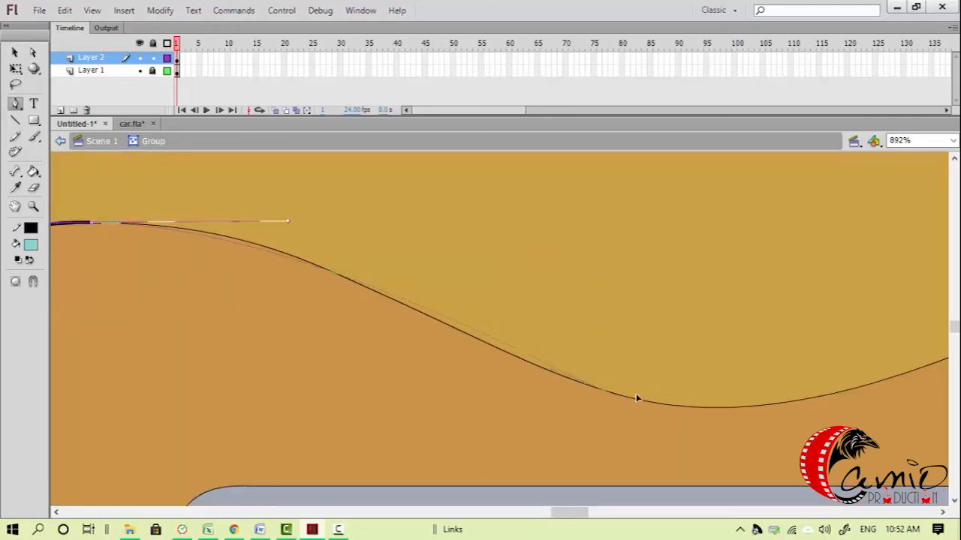
{"action": "left_click_drag", "start_coordinate": [726, 412], "coordinate": [743, 430]}
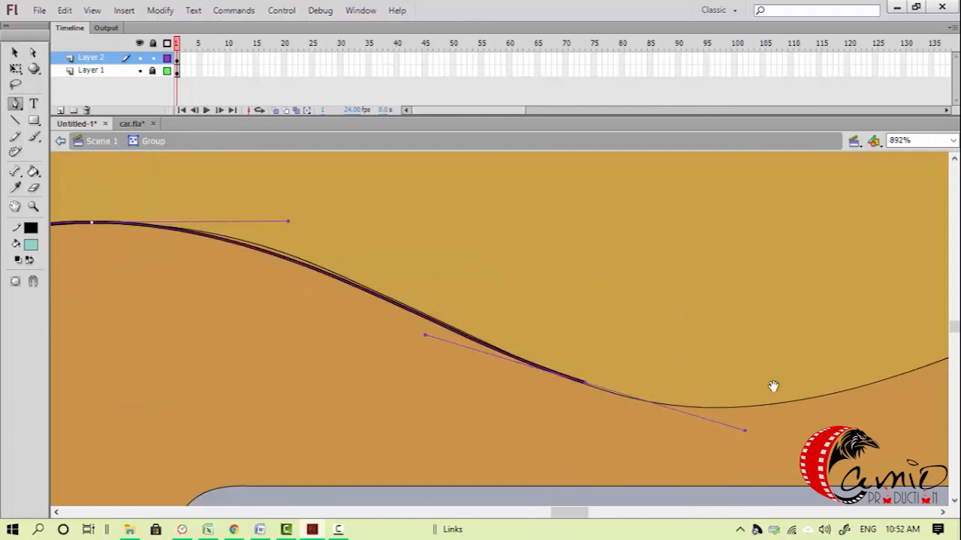
{"action": "left_click_drag", "start_coordinate": [774, 386], "coordinate": [396, 358]}
{"action": "left_click_drag", "start_coordinate": [642, 304], "coordinate": [244, 320]}
{"action": "left_click_drag", "start_coordinate": [568, 326], "coordinate": [813, 427]}
{"action": "left_click", "coordinate": [832, 461]}
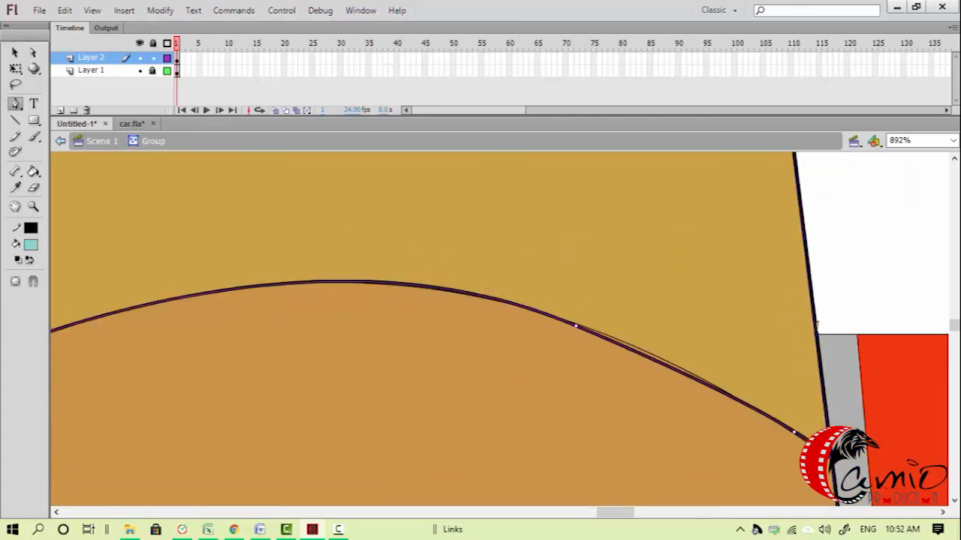
{"action": "key", "text": "v"}
{"action": "left_click", "coordinate": [540, 432]}
Attach the wavy line's front end to the body outline and bend the adjoining section onto the colour boundary
{"action": "key", "text": "ctrl+minus"}
{"action": "left_click_drag", "start_coordinate": [421, 413], "coordinate": [876, 430]}
{"action": "left_click_drag", "start_coordinate": [378, 393], "coordinate": [772, 393]}
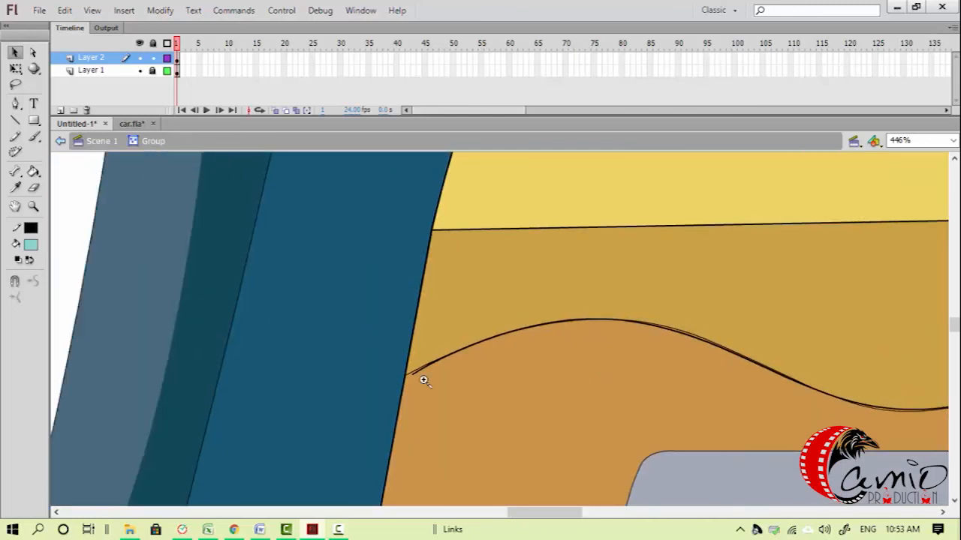
{"action": "key", "text": "z"}
{"action": "left_click_drag", "start_coordinate": [358, 319], "coordinate": [500, 399]}
{"action": "key", "text": "v"}
{"action": "left_click_drag", "start_coordinate": [440, 383], "coordinate": [410, 387]}
{"action": "left_click_drag", "start_coordinate": [493, 349], "coordinate": [496, 342]}
Bend the wavy line's slope after the first crest and its trough to match the colour boundary
{"action": "left_click_drag", "start_coordinate": [667, 313], "coordinate": [285, 335]}
{"action": "left_click_drag", "start_coordinate": [788, 274], "coordinate": [309, 308]}
{"action": "left_click_drag", "start_coordinate": [811, 332], "coordinate": [398, 325]}
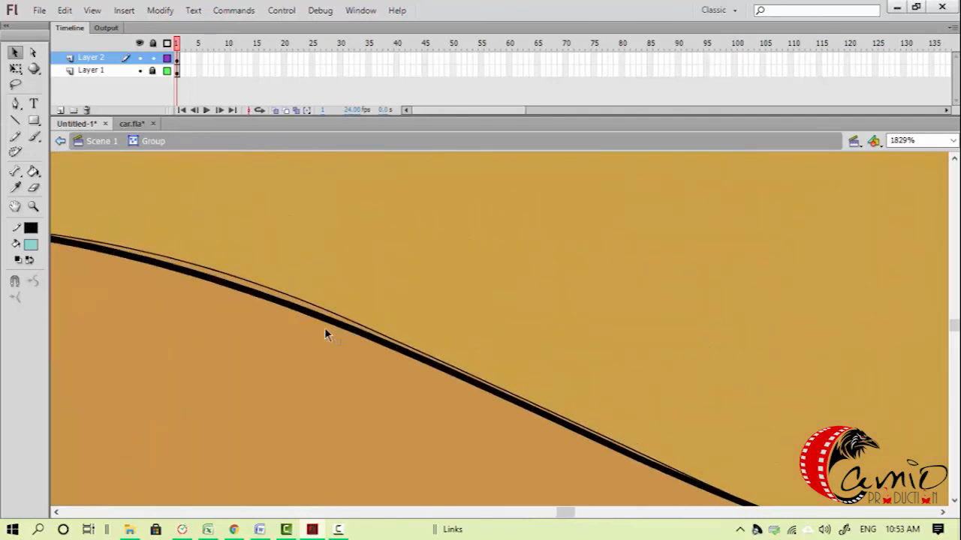
{"action": "left_click_drag", "start_coordinate": [326, 316], "coordinate": [325, 313]}
{"action": "left_click_drag", "start_coordinate": [416, 358], "coordinate": [417, 354]}
{"action": "key", "text": "ctrl+minus"}
{"action": "key", "text": "ctrl+minus"}
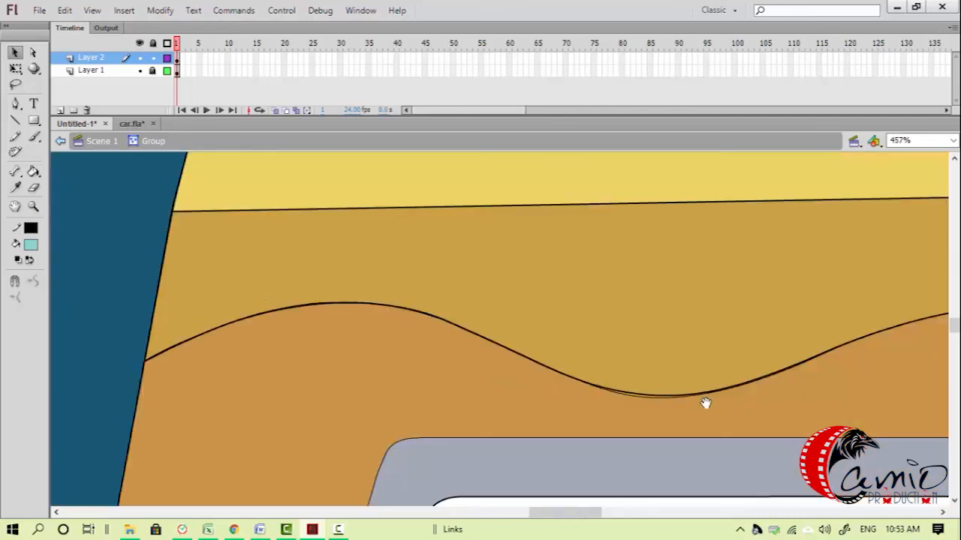
{"action": "left_click_drag", "start_coordinate": [699, 400], "coordinate": [389, 392]}
{"action": "left_click", "coordinate": [325, 363]}
{"action": "left_click_drag", "start_coordinate": [575, 410], "coordinate": [575, 414]}
Delete the surplus anchor points on the wavy line's last slope toward the tail light
{"action": "left_click_drag", "start_coordinate": [802, 402], "coordinate": [376, 388]}
{"action": "left_click_drag", "start_coordinate": [703, 358], "coordinate": [322, 384]}
{"action": "left_click_drag", "start_coordinate": [844, 318], "coordinate": [444, 289]}
{"action": "left_click_drag", "start_coordinate": [261, 276], "coordinate": [311, 289]}
{"action": "key", "text": "ctrl+z"}
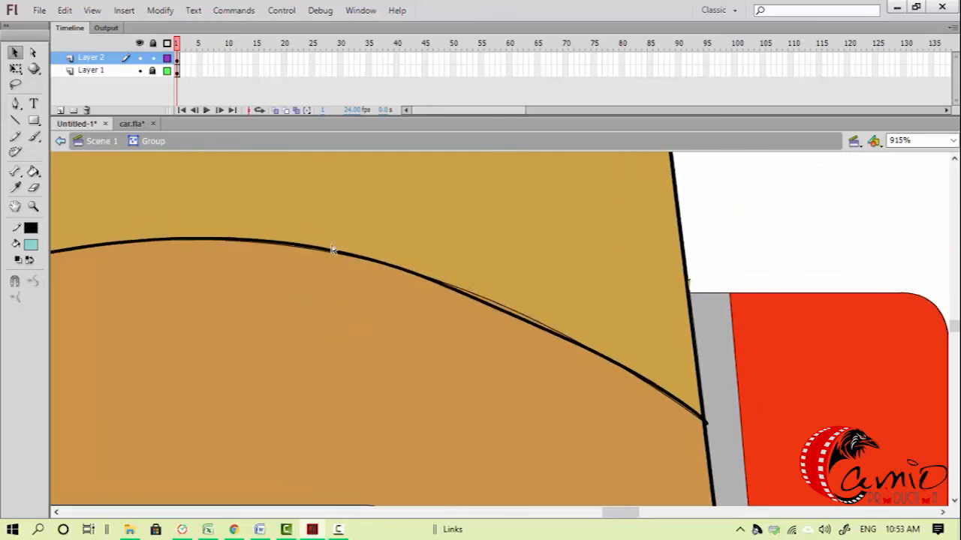
{"action": "key", "text": "a"}
{"action": "left_click", "coordinate": [499, 310]}
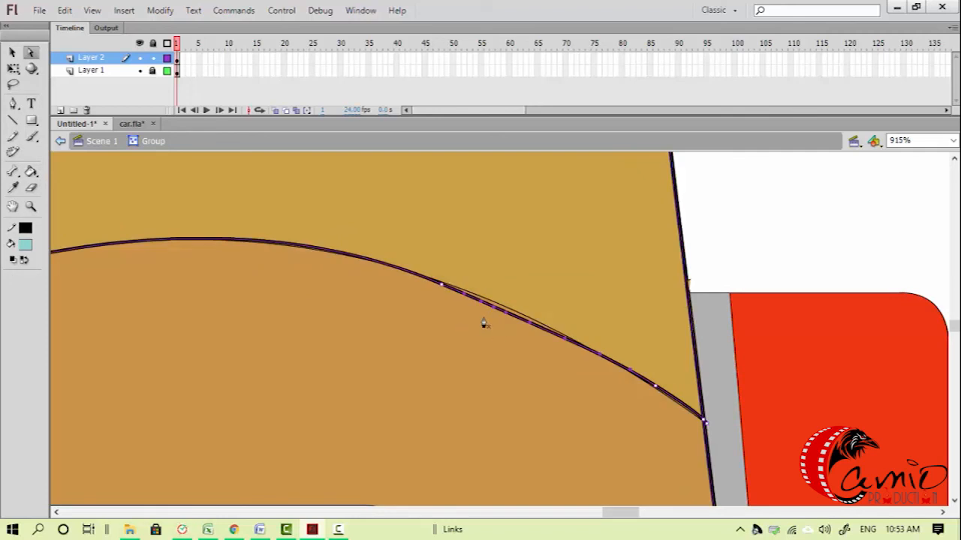
{"action": "key", "text": "p"}
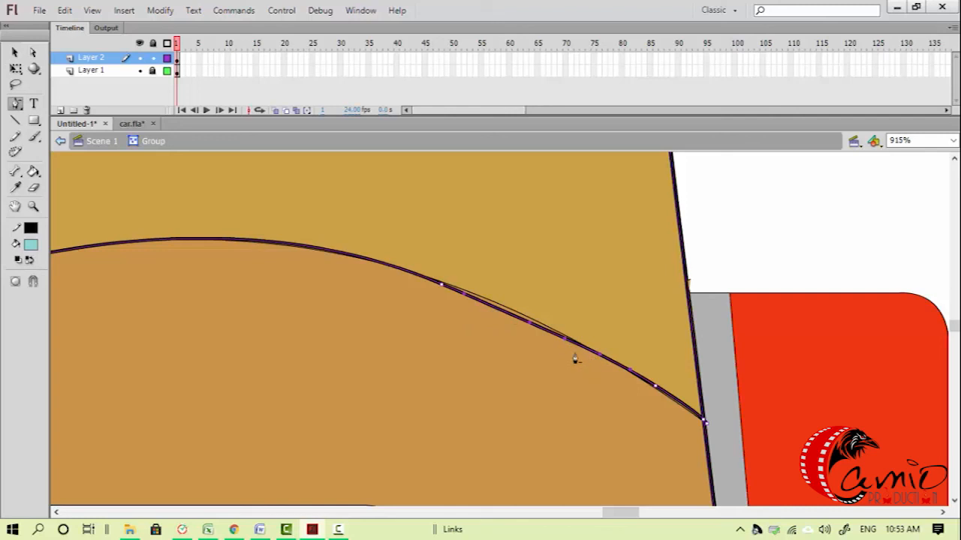
{"action": "key", "text": "a"}
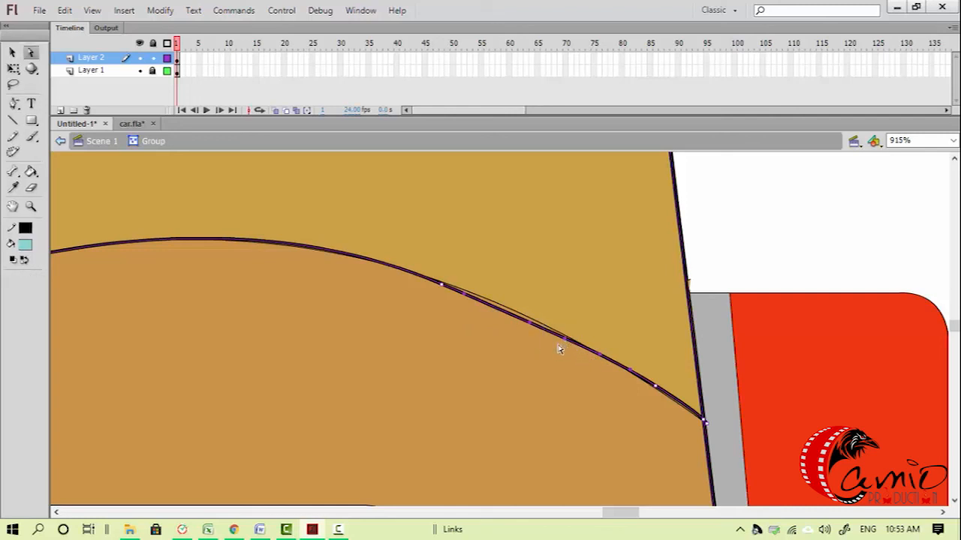
{"action": "key", "text": "p"}
{"action": "left_click", "coordinate": [566, 344]}
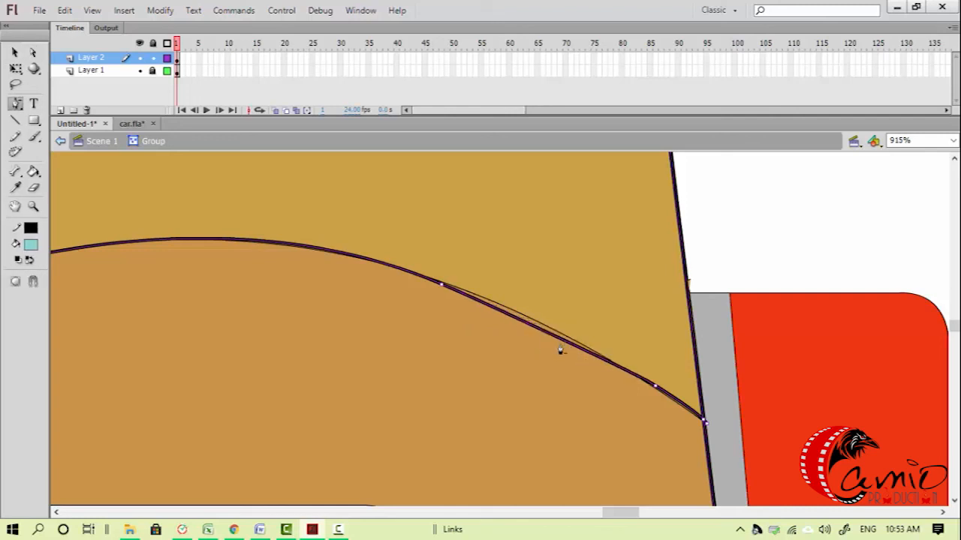
Adjust the curve handle on the wavy line's last slope so that the line follows the colour boundary
{"action": "key", "text": "a"}
{"action": "left_click", "coordinate": [490, 313]}
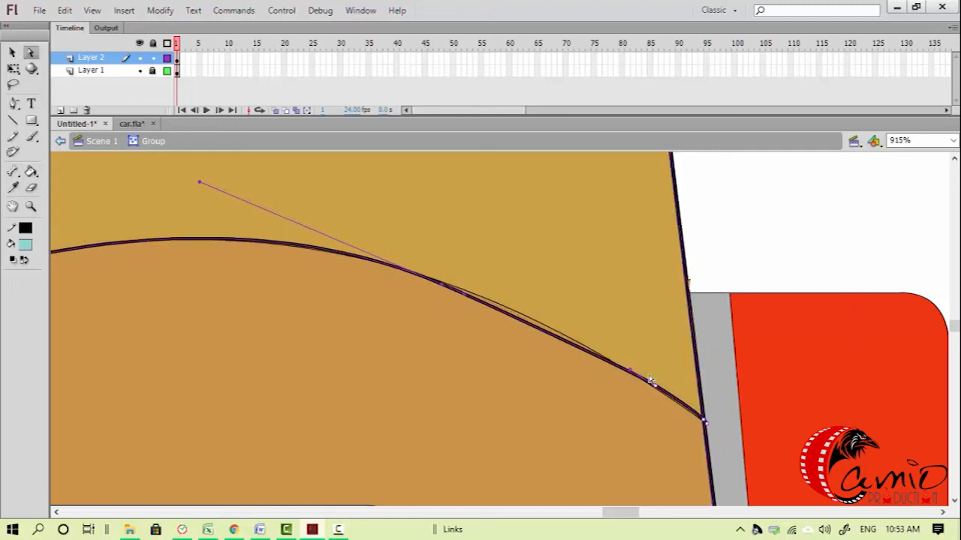
{"action": "left_click_drag", "start_coordinate": [631, 372], "coordinate": [546, 321]}
{"action": "left_click", "coordinate": [481, 369]}
{"action": "key", "text": "ctrl+minus"}
{"action": "key", "text": "ctrl+minus"}
{"action": "key", "text": "ctrl+minus"}
{"action": "left_click_drag", "start_coordinate": [438, 383], "coordinate": [821, 394]}
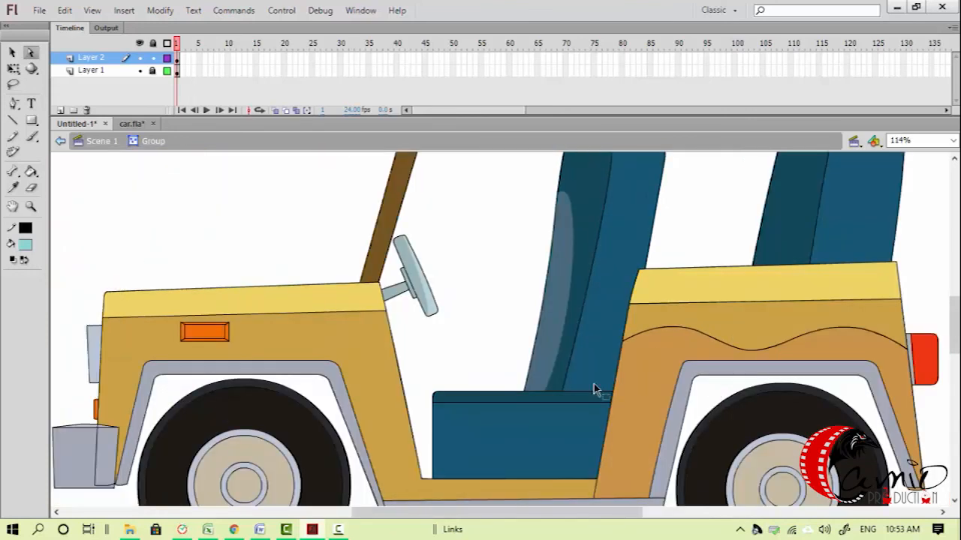
Hide Layer 1 to check the traced body lines, and show it again
{"action": "key", "text": "ctrl+minus"}
{"action": "left_click", "coordinate": [139, 70]}
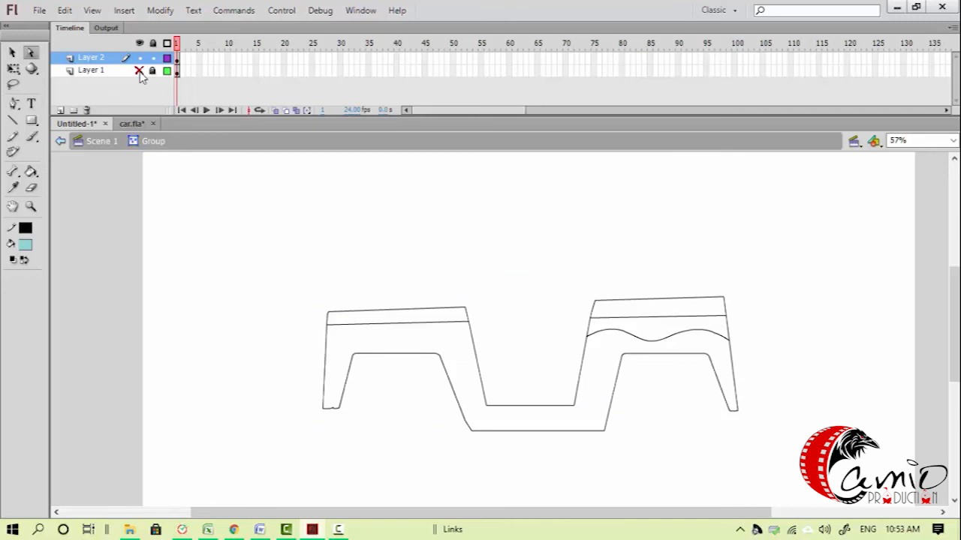
{"action": "left_click", "coordinate": [139, 69]}
Leave the body outline's group and bring the orange lamp on the jeep's front side into close view
{"action": "scroll", "coordinate": [386, 327], "scroll_direction": "up", "scroll_amount": 2}
{"action": "scroll", "coordinate": [409, 319], "scroll_direction": "up", "scroll_amount": 2}
{"action": "key", "text": "v"}
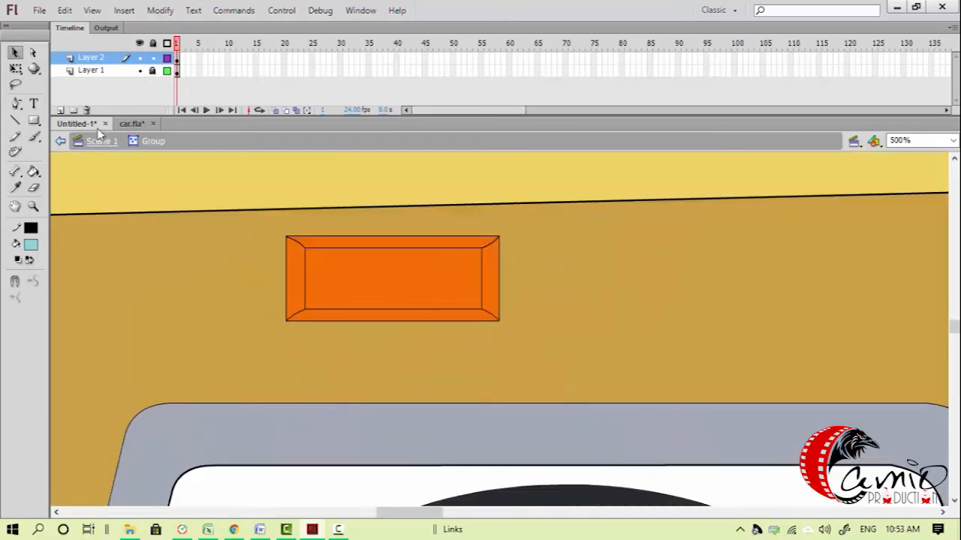
{"action": "double_click", "coordinate": [333, 302]}
{"action": "scroll", "coordinate": [286, 319], "scroll_direction": "left", "scroll_amount": 5}
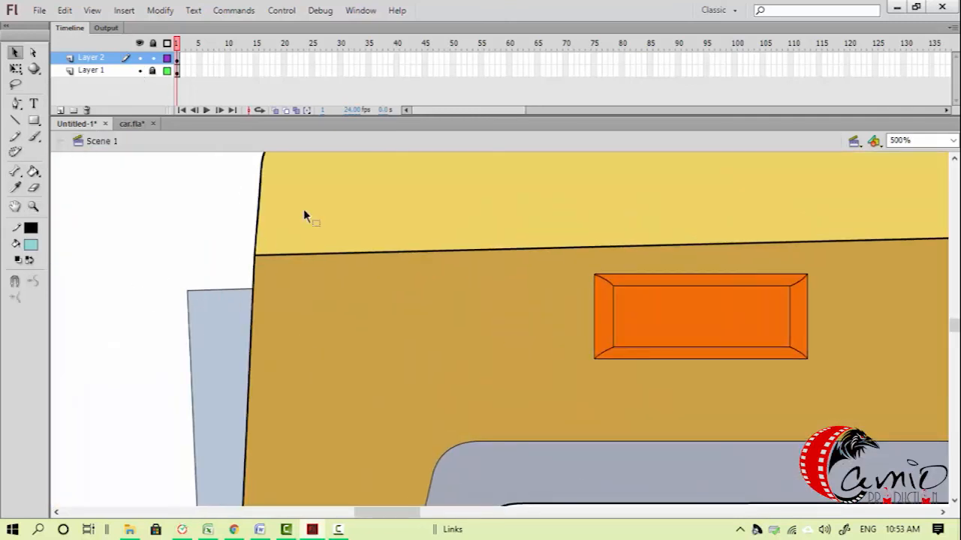
{"action": "left_click_drag", "start_coordinate": [570, 326], "coordinate": [465, 334]}
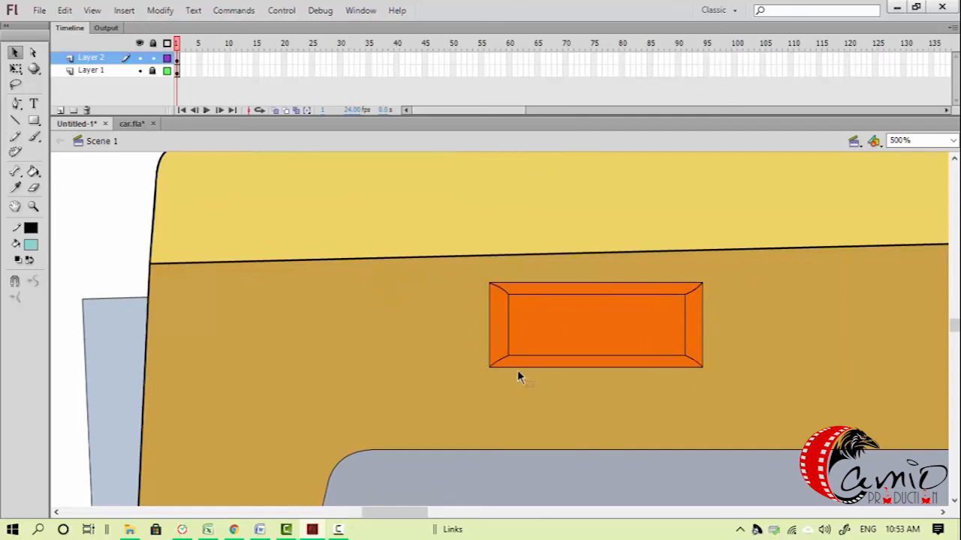
Draw a rectangle over the orange side lamp inside a group and delete its fill, keeping only the stroke
{"action": "double_click", "coordinate": [501, 338]}
{"action": "key", "text": "r"}
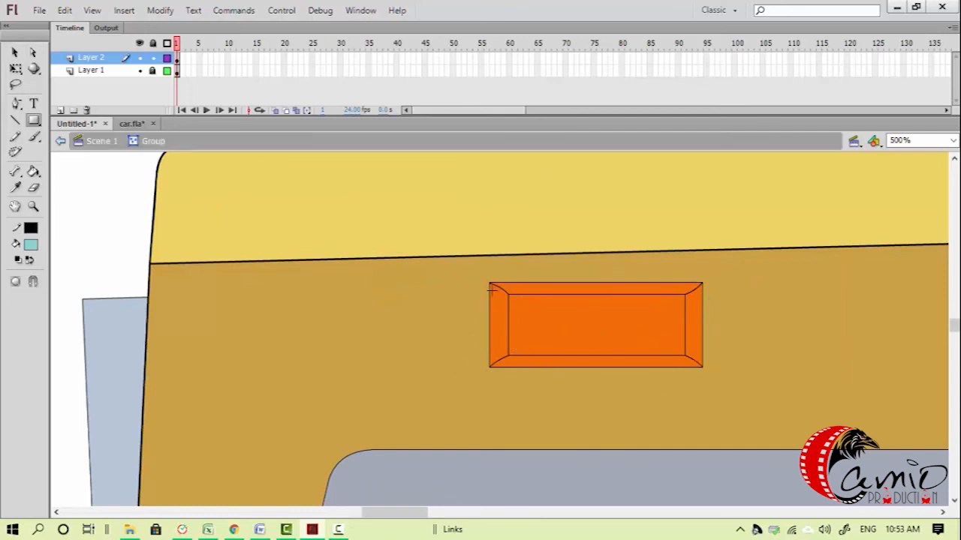
{"action": "mouse_move", "coordinate": [476, 280]}
{"action": "left_mouse_down"}
{"action": "mouse_move", "coordinate": [541, 320]}
{"action": "mouse_move", "coordinate": [699, 365]}
{"action": "left_mouse_up"}
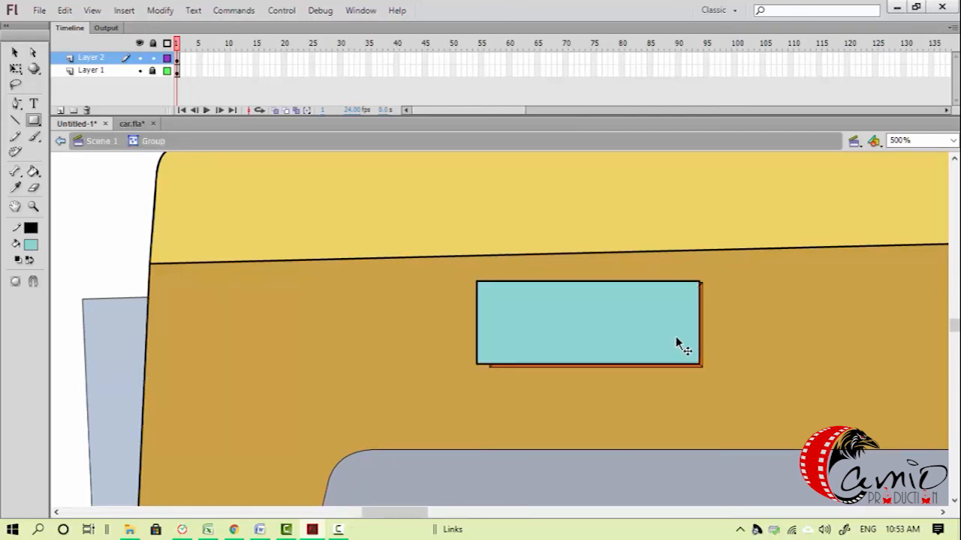
{"action": "key", "text": "v"}
{"action": "left_click", "coordinate": [673, 342]}
{"action": "scroll", "coordinate": [566, 354], "scroll_direction": "up", "scroll_amount": 3}
{"action": "key", "text": "Delete"}
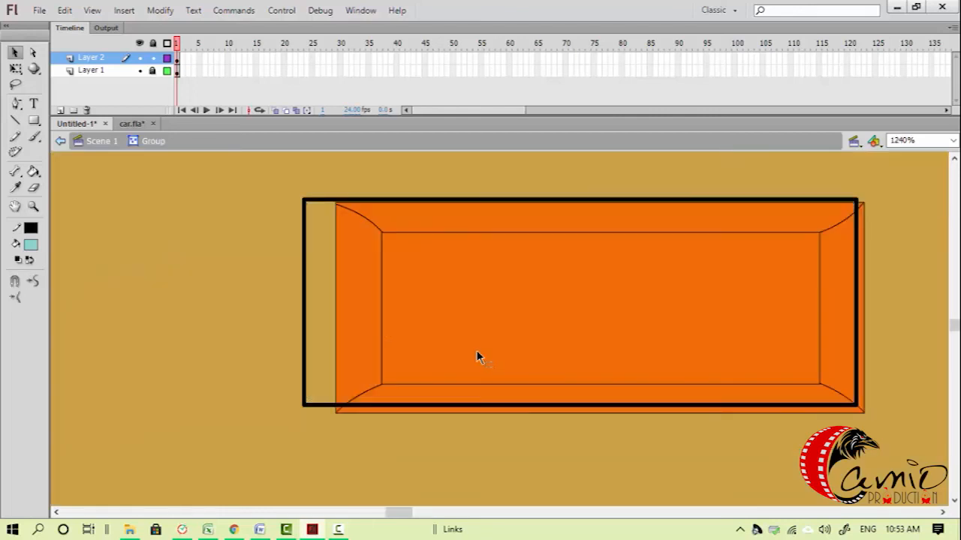
Move the rectangle onto the orange lamp and scale it to match the lamp's outer border
{"action": "double_click", "coordinate": [304, 311]}
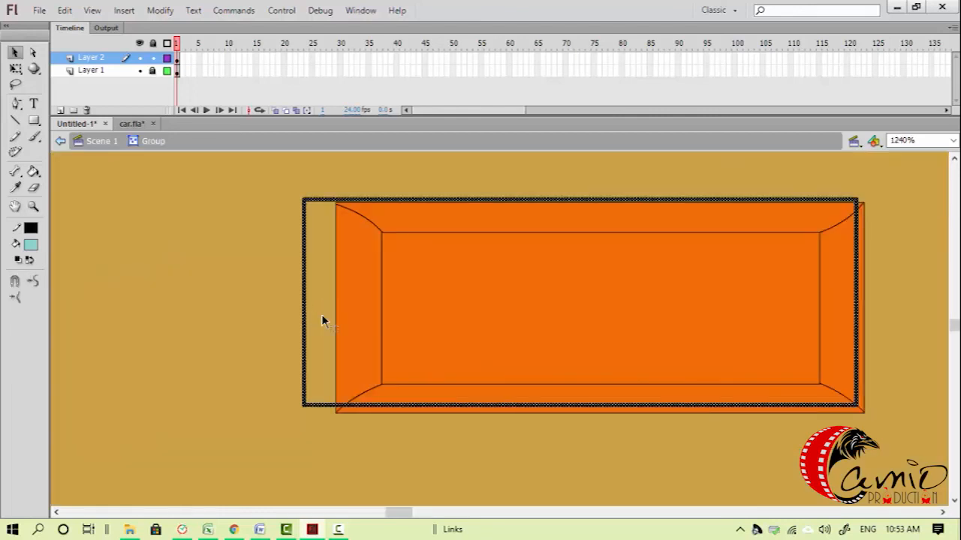
{"action": "left_click_drag", "start_coordinate": [313, 322], "coordinate": [337, 322]}
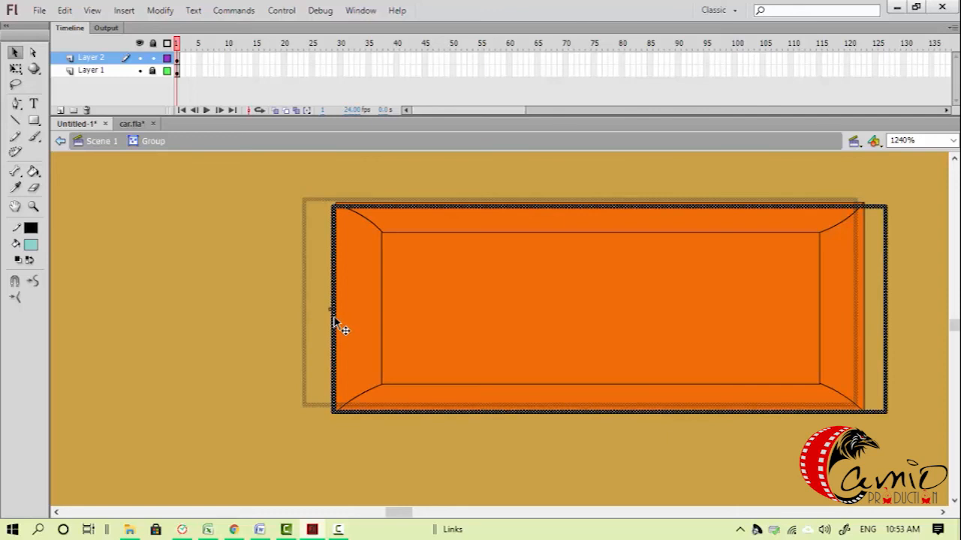
{"action": "key", "text": "q"}
{"action": "left_click_drag", "start_coordinate": [826, 311], "coordinate": [803, 312]}
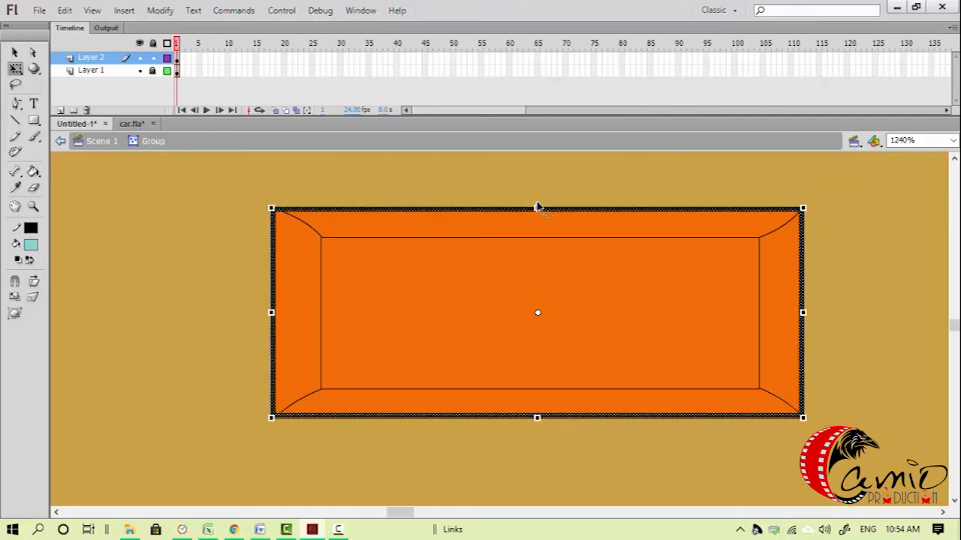
{"action": "left_click", "coordinate": [315, 214]}
{"action": "double_click", "coordinate": [317, 217]}
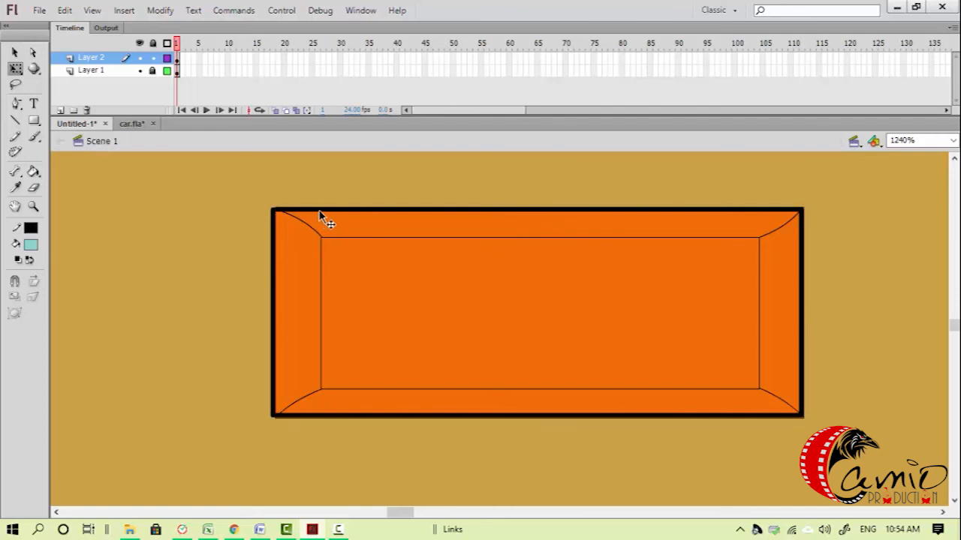
Duplicate the lamp rectangle in place and scale the copy to the lamp's inner border
{"action": "double_click", "coordinate": [319, 215]}
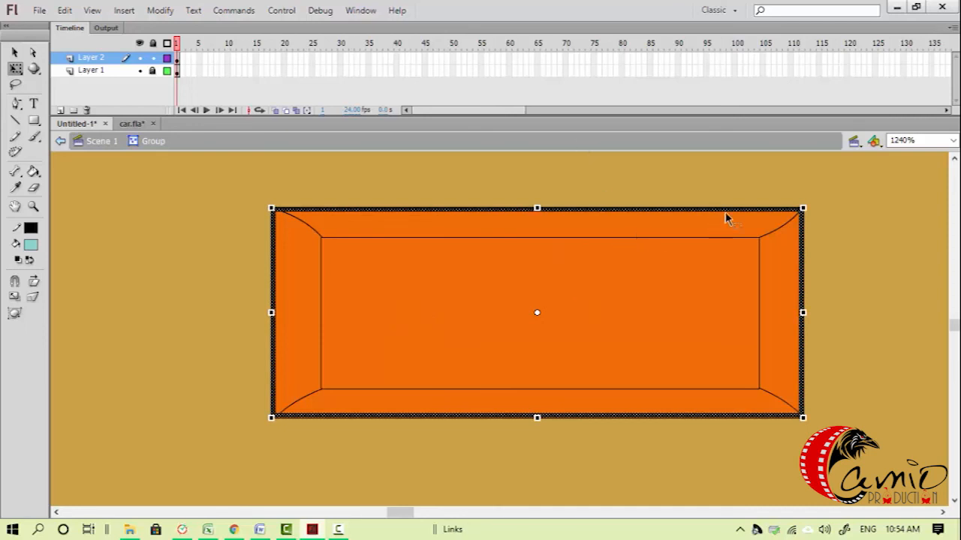
{"action": "left_click_drag", "start_coordinate": [800, 213], "coordinate": [764, 232]}
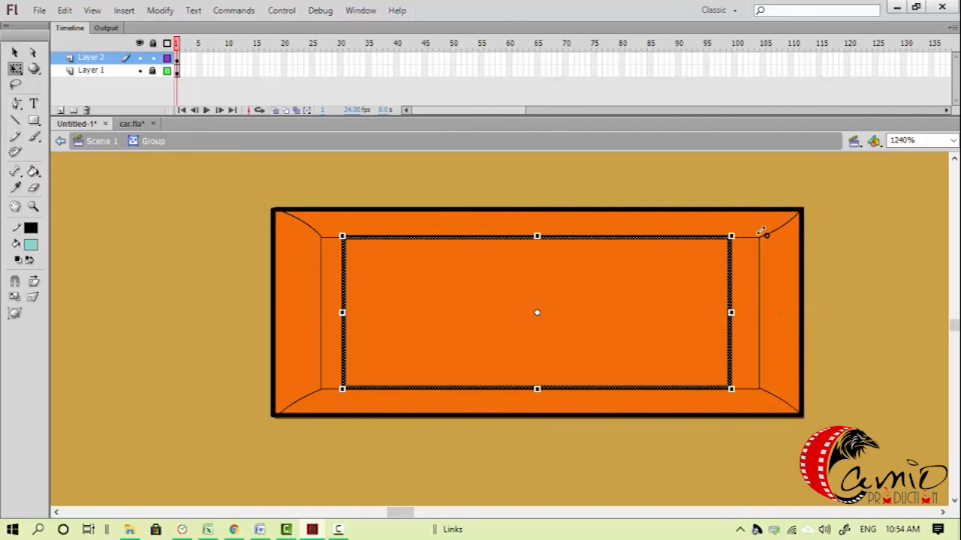
{"action": "left_click_drag", "start_coordinate": [730, 312], "coordinate": [757, 312]}
{"action": "key", "text": "ctrl+space"}
{"action": "left_click", "coordinate": [349, 220]}
{"action": "key", "text": "space"}
{"action": "left_click_drag", "start_coordinate": [459, 426], "coordinate": [431, 265]}
{"action": "left_click_drag", "start_coordinate": [460, 311], "coordinate": [425, 311]}
{"action": "key", "text": "space"}
Join the inner and outer rectangles at the lamp's upper rear corner with a line and bend it along the artwork
{"action": "left_click_drag", "start_coordinate": [944, 307], "coordinate": [551, 332]}
{"action": "left_click_drag", "start_coordinate": [825, 216], "coordinate": [633, 339]}
{"action": "key", "text": "n"}
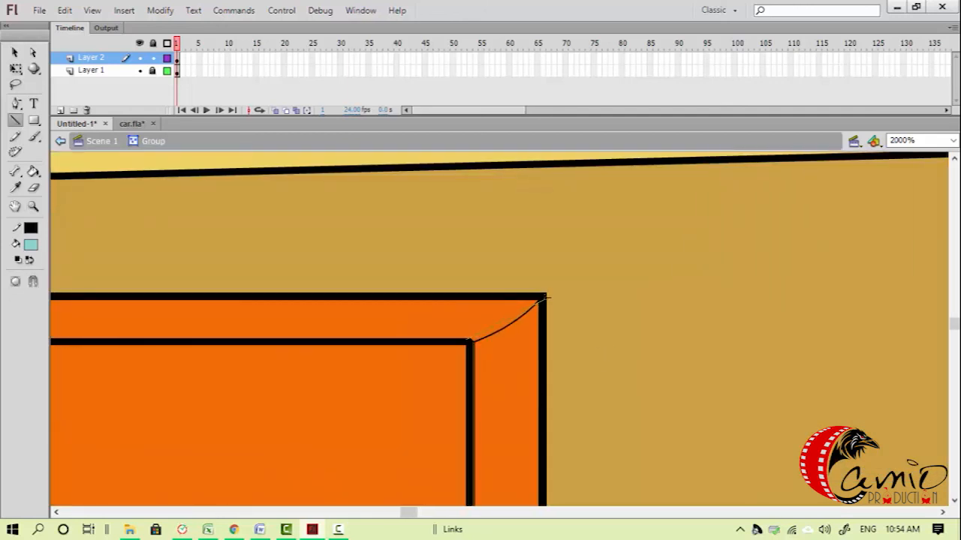
{"action": "left_click_drag", "start_coordinate": [547, 298], "coordinate": [541, 297]}
{"action": "key", "text": "v"}
{"action": "left_click_drag", "start_coordinate": [496, 325], "coordinate": [503, 328]}
Connect the two rectangles at the lamp's lower rear corner with a line curved to match the artwork
{"action": "key", "text": "space"}
{"action": "left_click_drag", "start_coordinate": [474, 412], "coordinate": [473, 203]}
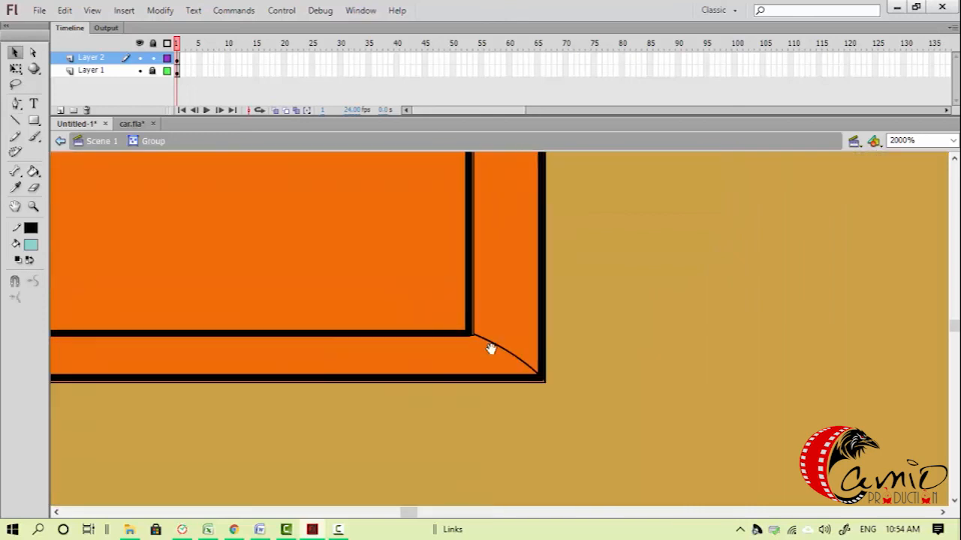
{"action": "left_click_drag", "start_coordinate": [471, 371], "coordinate": [433, 379]}
{"action": "key", "text": "n"}
{"action": "mouse_move", "coordinate": [436, 344]}
{"action": "left_mouse_down"}
{"action": "mouse_move", "coordinate": [502, 388]}
{"action": "mouse_move", "coordinate": [476, 365]}
{"action": "left_mouse_up"}
{"action": "key", "text": "v"}
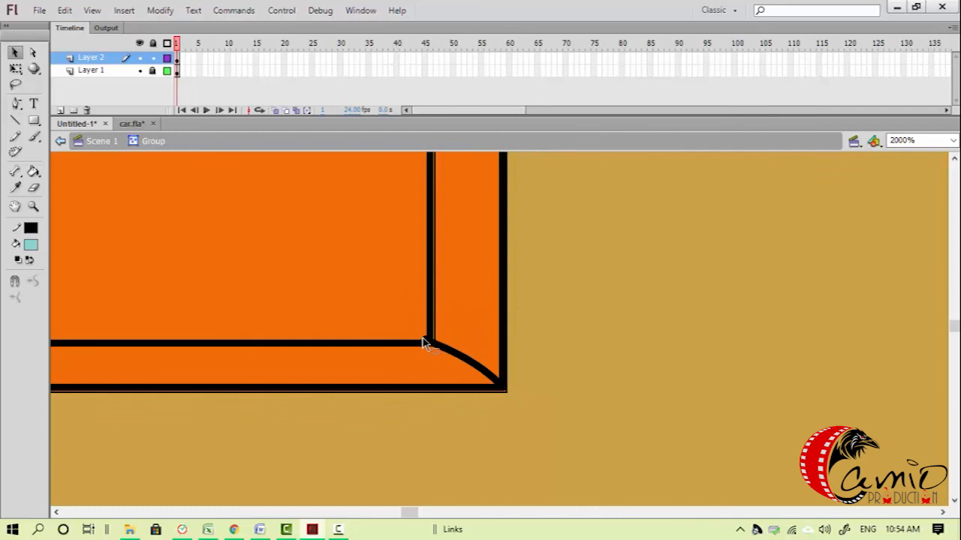
Draw the connecting line between the two rectangles at the lamp's lower front corner
{"action": "scroll", "coordinate": [454, 365], "scroll_direction": "left", "scroll_amount": 5}
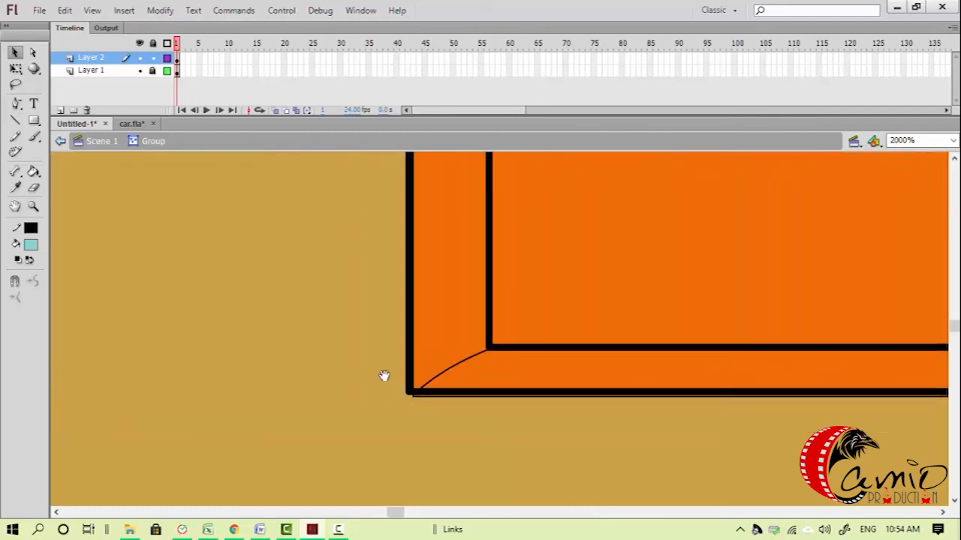
{"action": "key", "text": "n"}
{"action": "left_click_drag", "start_coordinate": [488, 346], "coordinate": [455, 358]}
{"action": "key", "text": "v"}
Draw the connecting line between the two rectangles at the lamp's upper front corner
{"action": "left_click_drag", "start_coordinate": [452, 291], "coordinate": [414, 393]}
{"action": "key", "text": "n"}
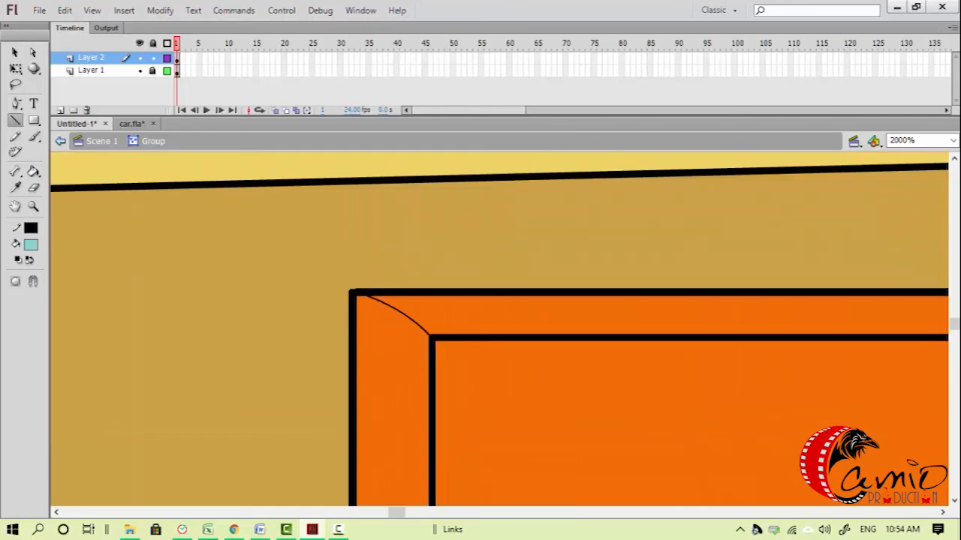
{"action": "left_click_drag", "start_coordinate": [430, 334], "coordinate": [412, 319]}
{"action": "key", "text": "v"}
Check the whole tracing by hiding and reshowing Layer 1, leaving the group and reopening it for editing
{"action": "key", "text": "ctrl+minus"}
{"action": "key", "text": "ctrl+minus"}
{"action": "key", "text": "ctrl+minus"}
{"action": "key", "text": "p"}
{"action": "left_click_drag", "start_coordinate": [692, 407], "coordinate": [538, 335]}
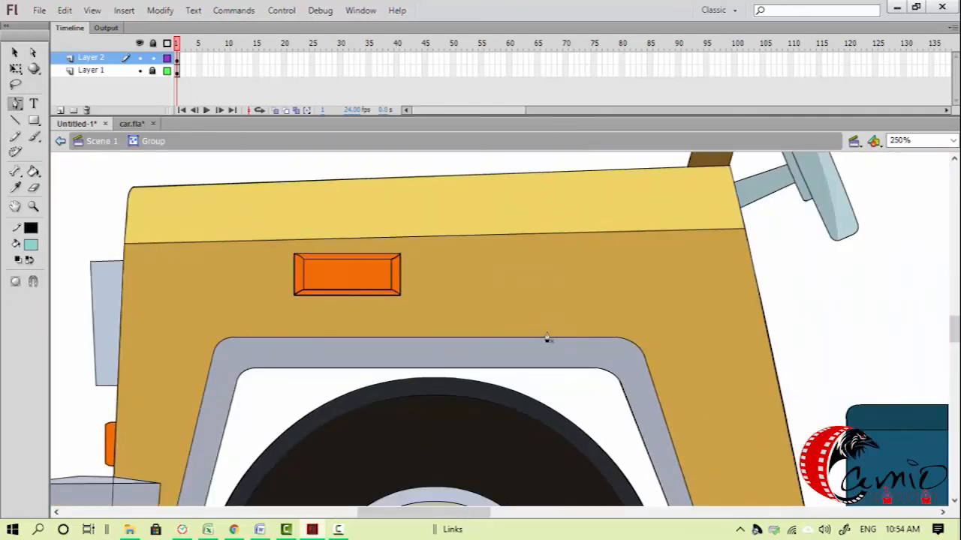
{"action": "key", "text": "ctrl+minus"}
{"action": "left_click_drag", "start_coordinate": [751, 319], "coordinate": [517, 320]}
{"action": "key", "text": "ctrl+minus"}
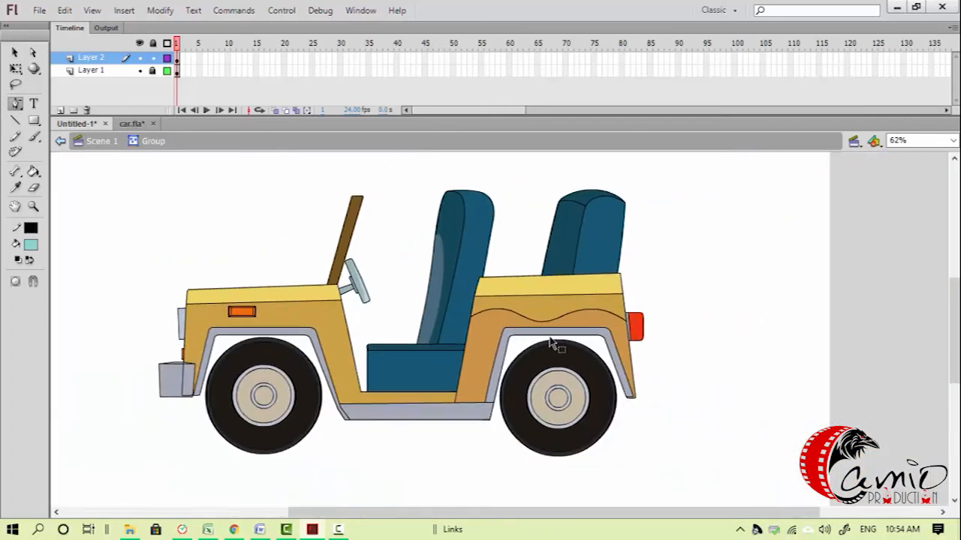
{"action": "key", "text": "v"}
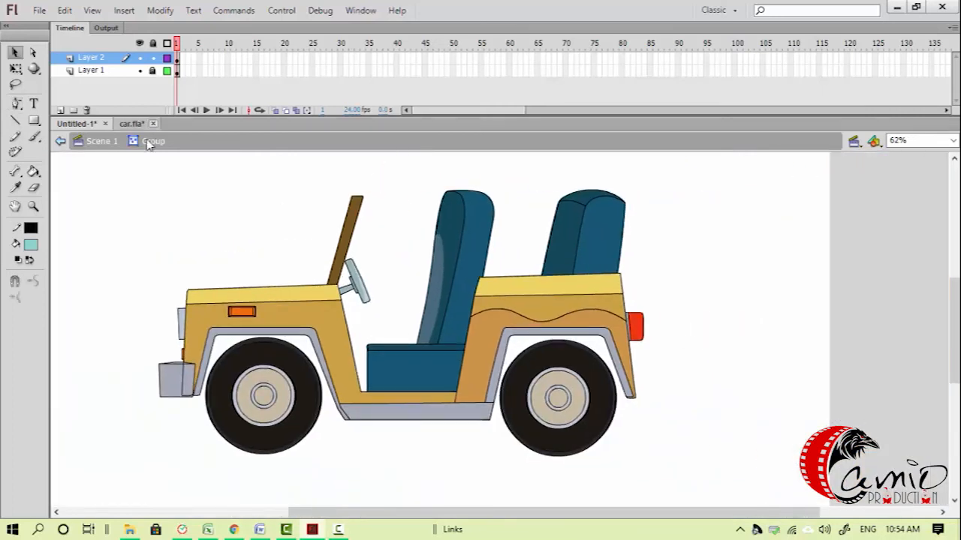
{"action": "left_click", "coordinate": [139, 70]}
{"action": "left_click", "coordinate": [139, 70]}
{"action": "double_click", "coordinate": [224, 251]}
{"action": "left_click_drag", "start_coordinate": [175, 283], "coordinate": [391, 440]}
{"action": "left_click_drag", "start_coordinate": [605, 387], "coordinate": [439, 415]}
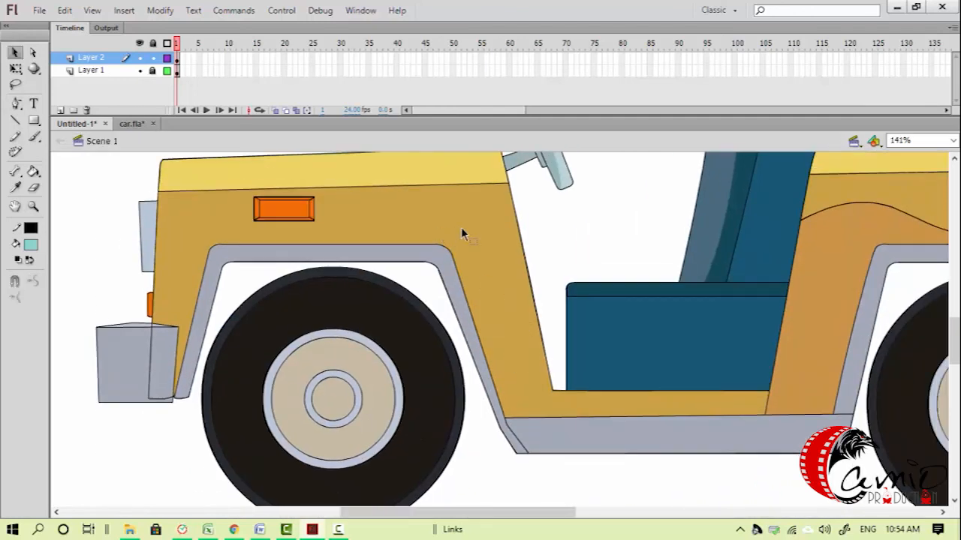
{"action": "left_click", "coordinate": [621, 309]}
{"action": "double_click", "coordinate": [533, 289]}
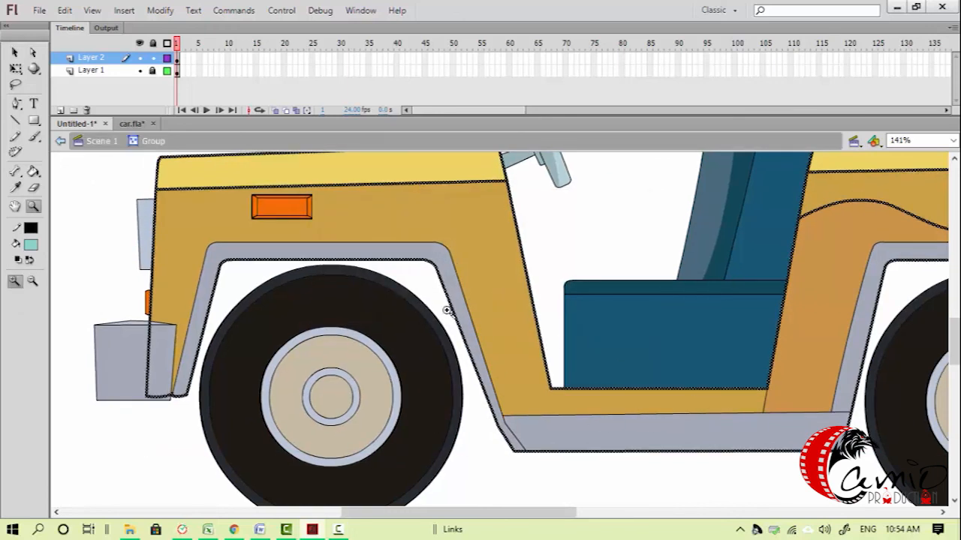
Select all line segments along the inner edge of the rear wheel arch, from the sill around to the rear leg's lower end
{"action": "left_click_drag", "start_coordinate": [444, 311], "coordinate": [912, 488]}
{"action": "left_click", "coordinate": [571, 421]}
{"action": "left_click_drag", "start_coordinate": [506, 396], "coordinate": [561, 118]}
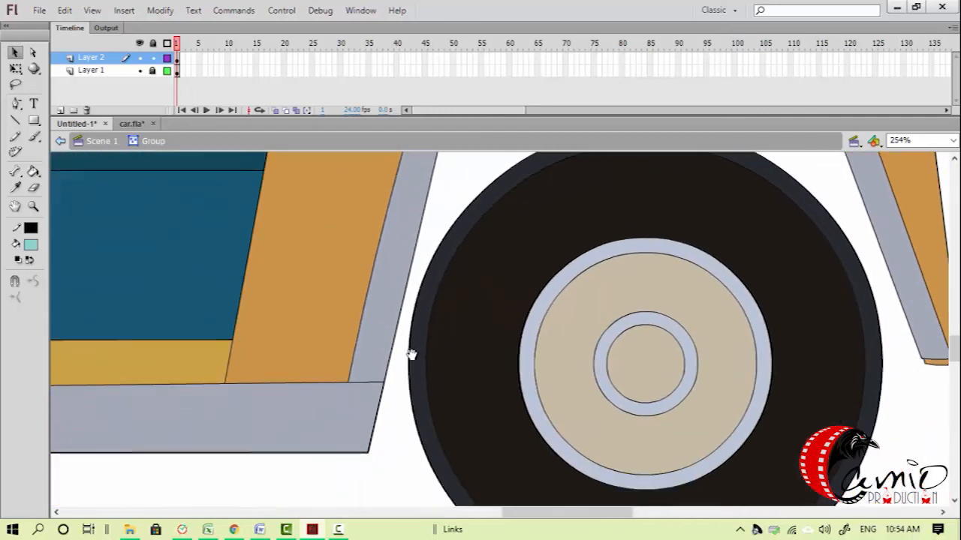
{"action": "left_click", "coordinate": [388, 372]}
{"action": "left_click_drag", "start_coordinate": [433, 288], "coordinate": [314, 464]}
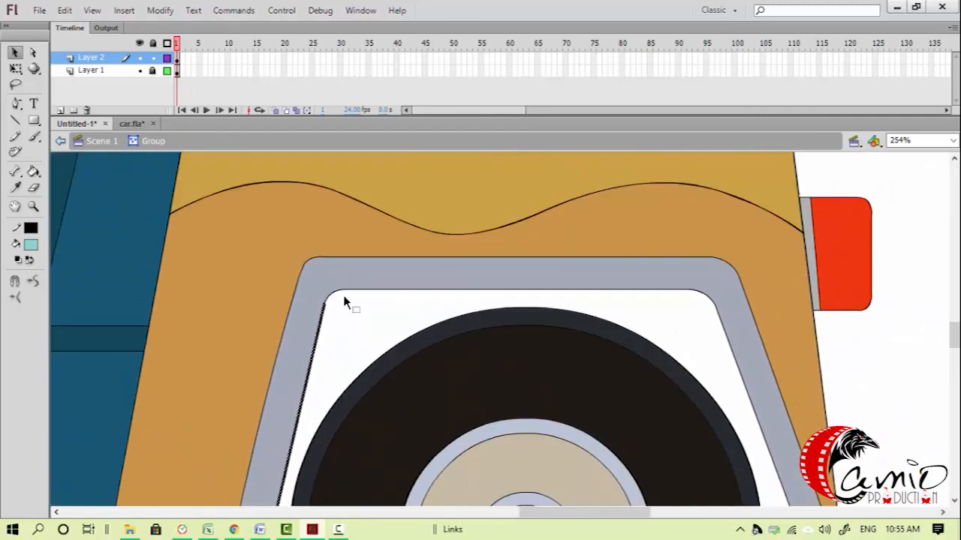
{"action": "left_click", "coordinate": [382, 291], "text": "shift"}
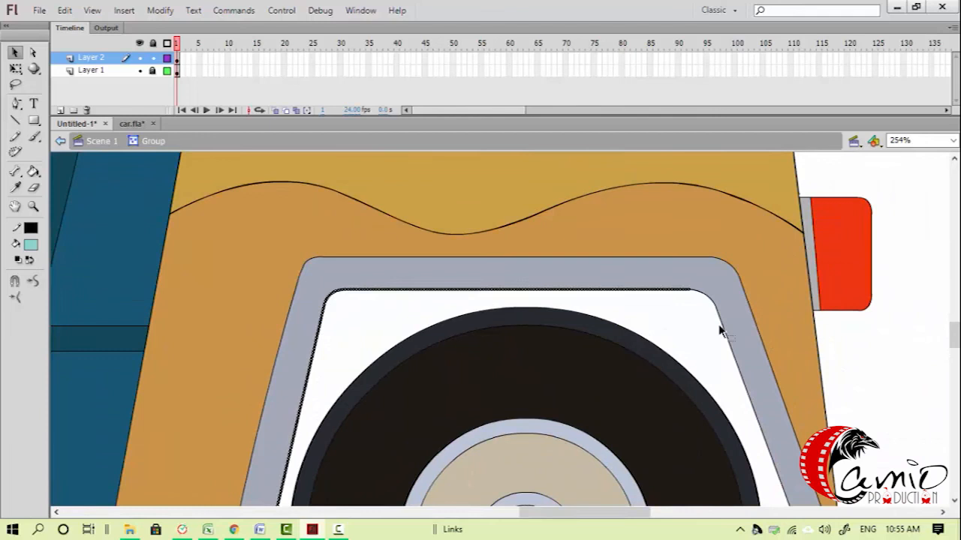
{"action": "left_click", "coordinate": [709, 301], "text": "shift"}
{"action": "left_click_drag", "start_coordinate": [724, 341], "coordinate": [667, 290]}
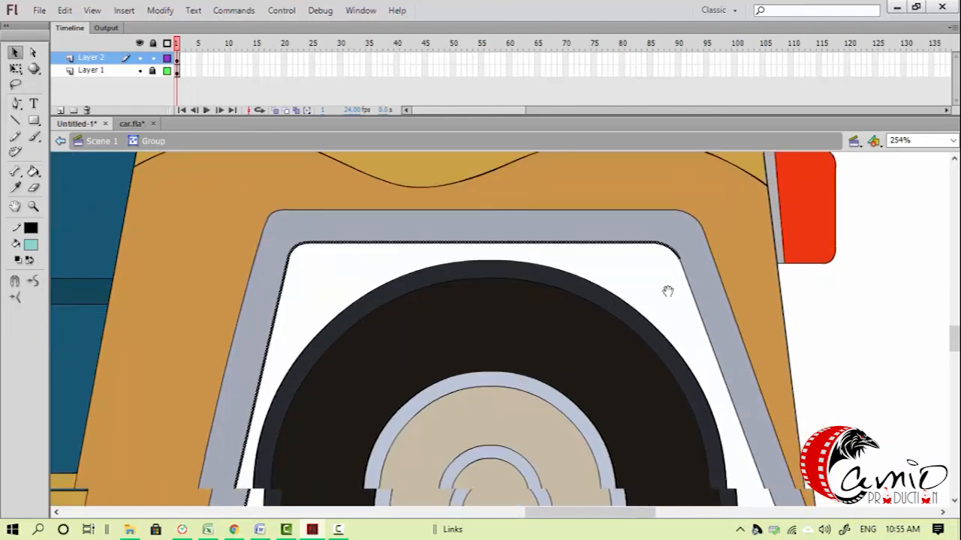
{"action": "left_click", "coordinate": [712, 351], "text": "shift"}
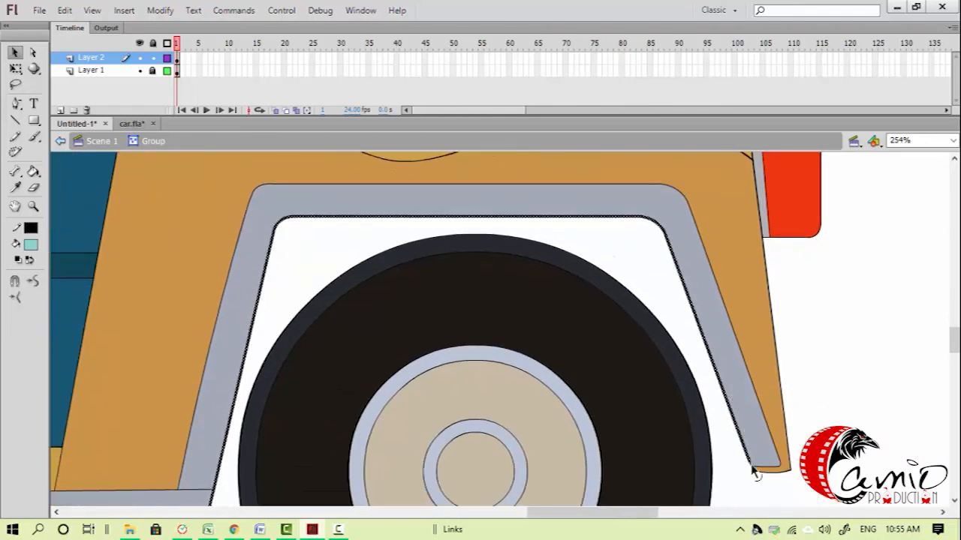
{"action": "scroll", "coordinate": [579, 373], "scroll_direction": "down", "scroll_amount": 3}
{"action": "scroll", "coordinate": [579, 373], "scroll_direction": "left", "scroll_amount": 2}
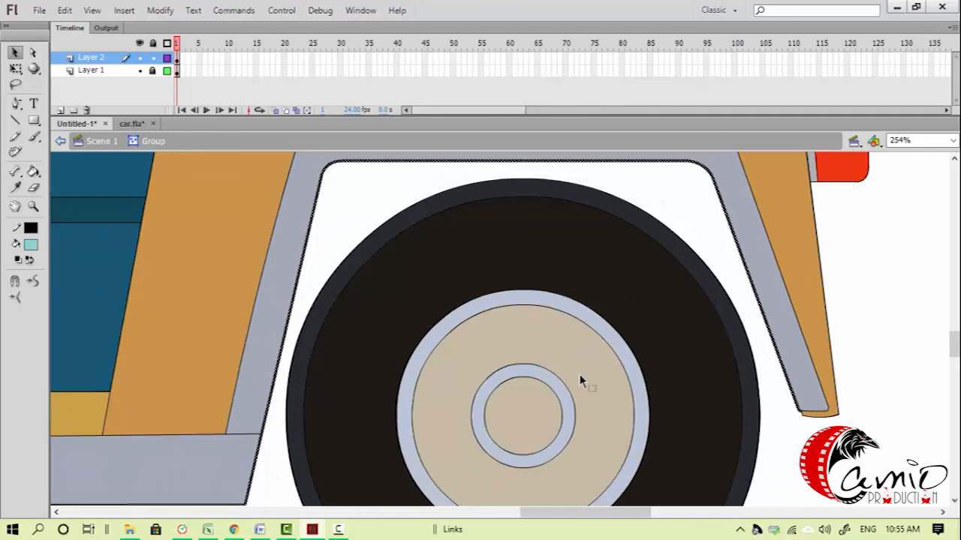
Duplicate the selected rear wheel arch line and move the copy up to the upper edge of the grey trim
{"action": "left_click_drag", "start_coordinate": [554, 350], "coordinate": [444, 307]}
{"action": "key", "text": "ctrl+z"}
{"action": "left_click_drag", "start_coordinate": [527, 324], "coordinate": [531, 408]}
{"action": "key", "text": "shift+Up"}
{"action": "key", "text": "shift+Up"}
{"action": "key", "text": "shift+Up"}
{"action": "key", "text": "shift+Up"}
{"action": "key", "text": "shift+Up"}
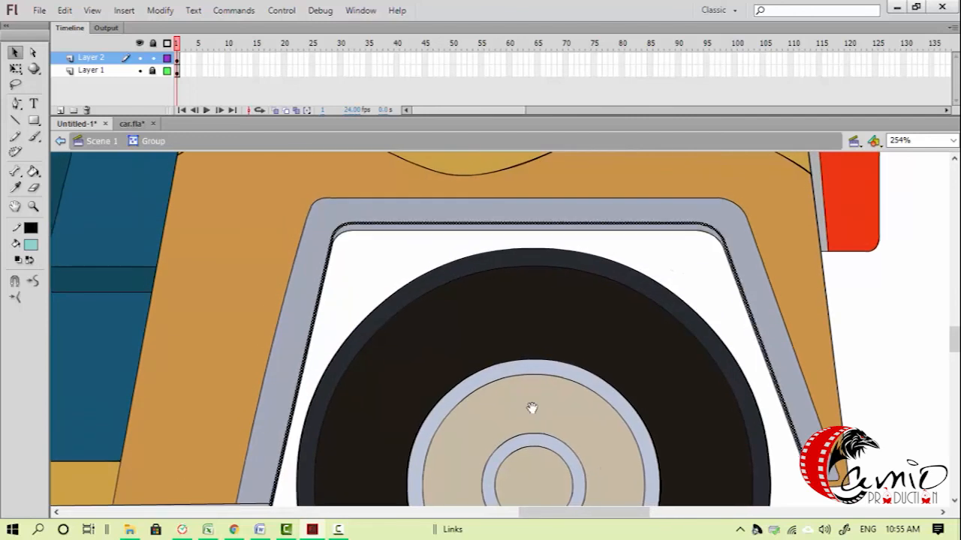
{"action": "key", "text": "Down"}
{"action": "key", "text": "Down"}
{"action": "key", "text": "Down"}
{"action": "key", "text": "Down"}
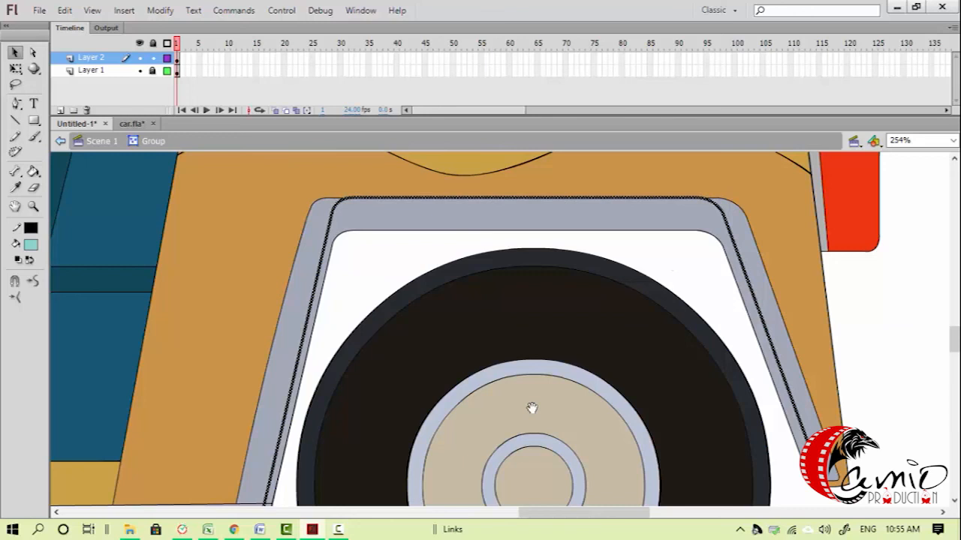
Stretch the copied arch line horizontally to the grey trim's outer edges and adjust its front leg to the artwork
{"action": "key", "text": "q"}
{"action": "left_click_drag", "start_coordinate": [818, 370], "coordinate": [841, 369]}
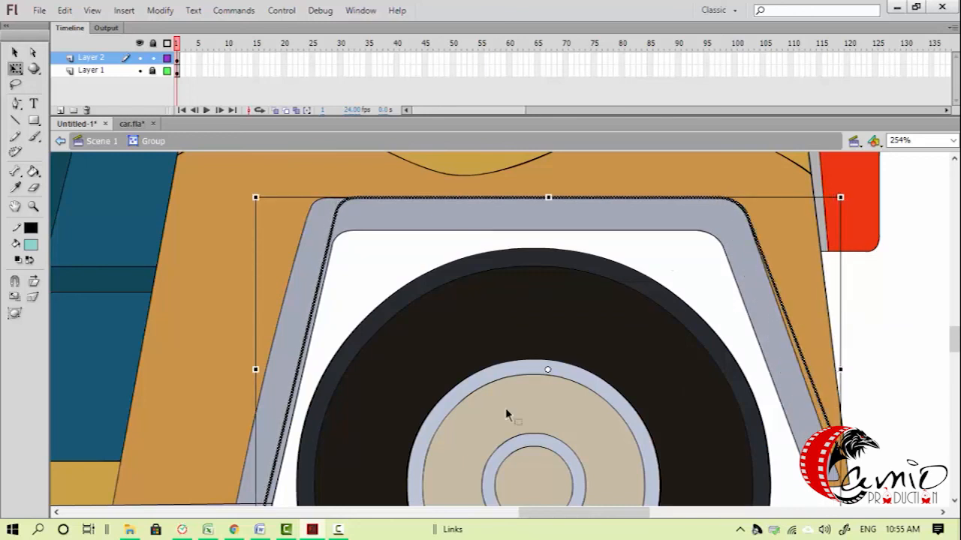
{"action": "left_click_drag", "start_coordinate": [256, 369], "coordinate": [228, 369]}
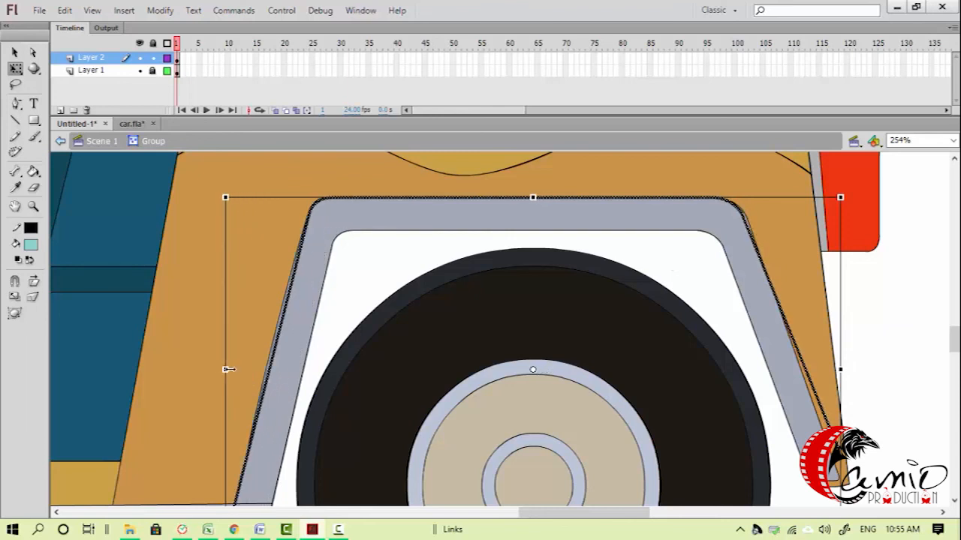
{"action": "scroll", "coordinate": [218, 391], "scroll_direction": "down", "scroll_amount": 2}
{"action": "scroll", "coordinate": [221, 397], "scroll_direction": "up", "scroll_amount": 1}
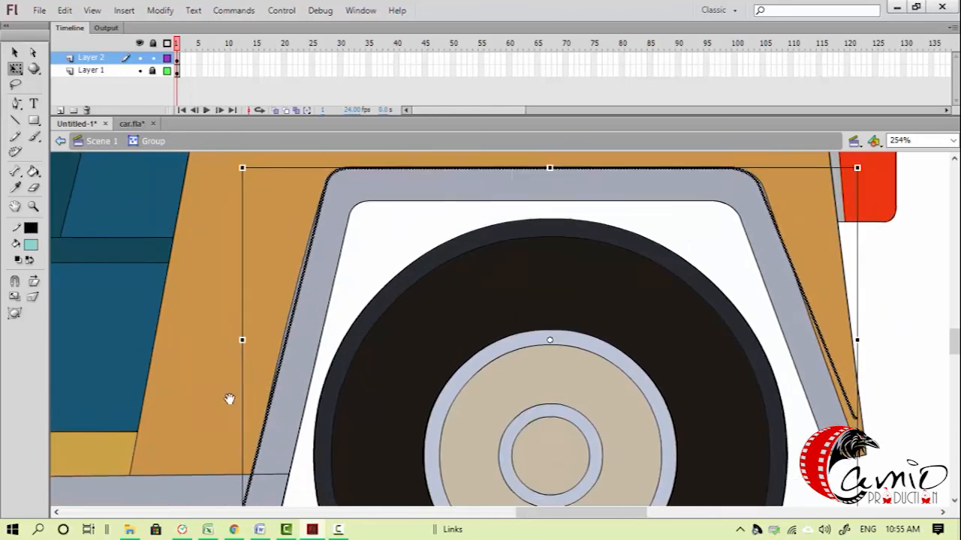
{"action": "left_click", "coordinate": [294, 326]}
{"action": "left_click", "coordinate": [294, 311]}
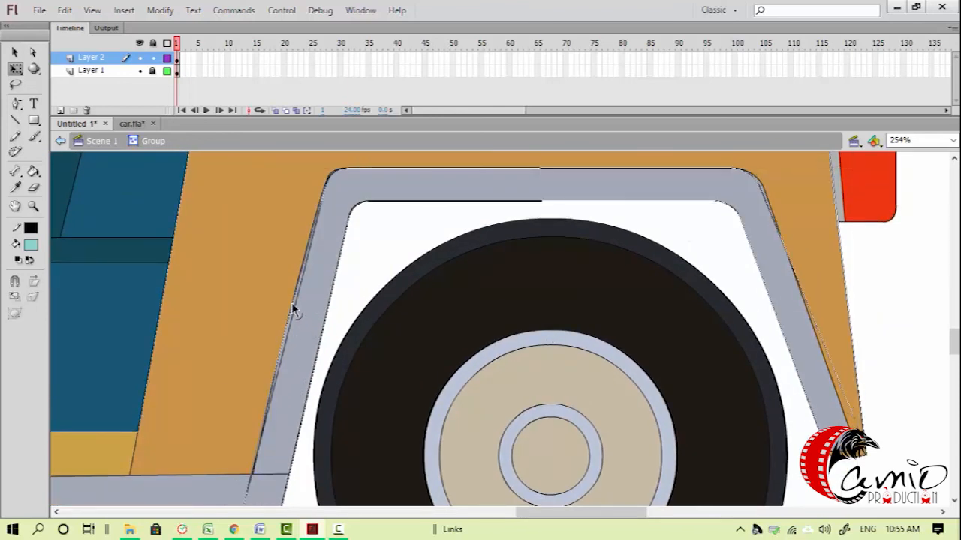
{"action": "left_click_drag", "start_coordinate": [297, 288], "coordinate": [300, 288]}
Reshape the copied line's rear leg and upper rear corner to follow the outer edge of the rear wheel arch trim
{"action": "left_click_drag", "start_coordinate": [509, 333], "coordinate": [406, 355]}
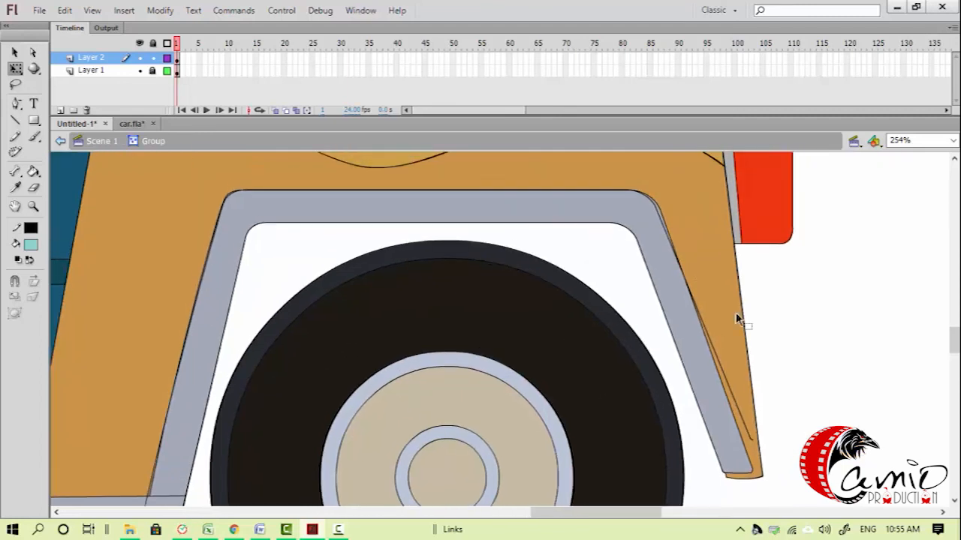
{"action": "key", "text": "z"}
{"action": "left_click_drag", "start_coordinate": [728, 412], "coordinate": [812, 488]}
{"action": "key", "text": "v"}
{"action": "key", "text": "alt"}
{"action": "left_click", "coordinate": [406, 292]}
{"action": "left_click_drag", "start_coordinate": [398, 274], "coordinate": [408, 401]}
{"action": "left_click_drag", "start_coordinate": [363, 337], "coordinate": [402, 483]}
{"action": "left_click_drag", "start_coordinate": [303, 261], "coordinate": [395, 487]}
{"action": "left_click_drag", "start_coordinate": [364, 297], "coordinate": [440, 445]}
{"action": "left_click_drag", "start_coordinate": [370, 322], "coordinate": [436, 487]}
{"action": "left_click_drag", "start_coordinate": [331, 161], "coordinate": [433, 387]}
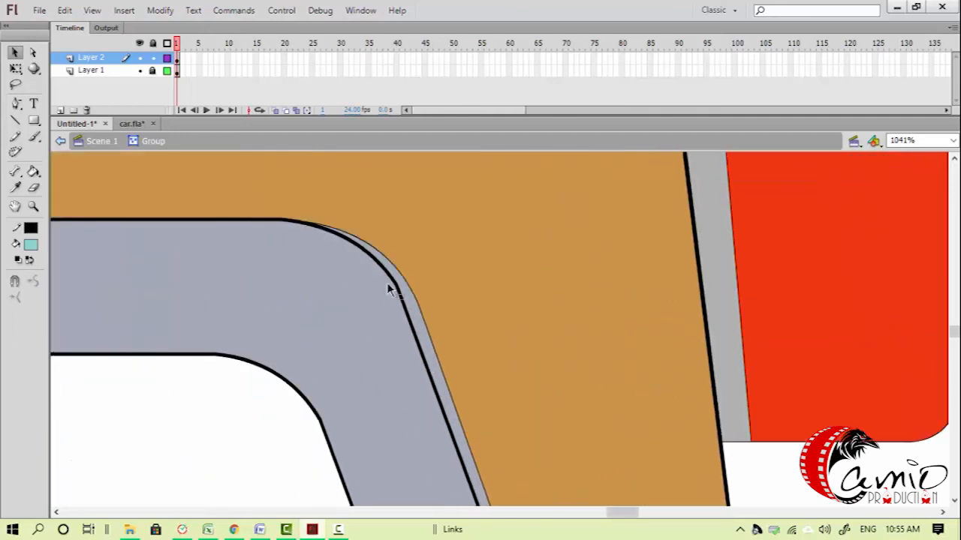
{"action": "left_click_drag", "start_coordinate": [399, 286], "coordinate": [422, 320]}
{"action": "left_click_drag", "start_coordinate": [374, 263], "coordinate": [396, 265]}
Close the lower end of the rear arch trim's rear leg with a line and bend it along the artwork
{"action": "key", "text": "ctrl+minus"}
{"action": "key", "text": "ctrl+minus"}
{"action": "left_click_drag", "start_coordinate": [486, 465], "coordinate": [454, 262]}
{"action": "key", "text": "z"}
{"action": "left_click_drag", "start_coordinate": [618, 450], "coordinate": [467, 318]}
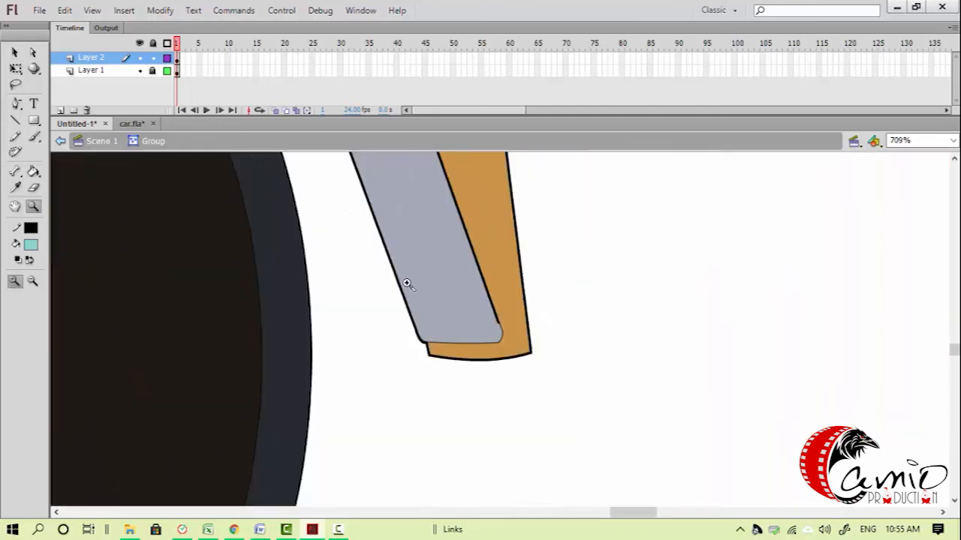
{"action": "left_click", "coordinate": [406, 283]}
{"action": "left_click", "coordinate": [495, 409]}
{"action": "key", "text": "n"}
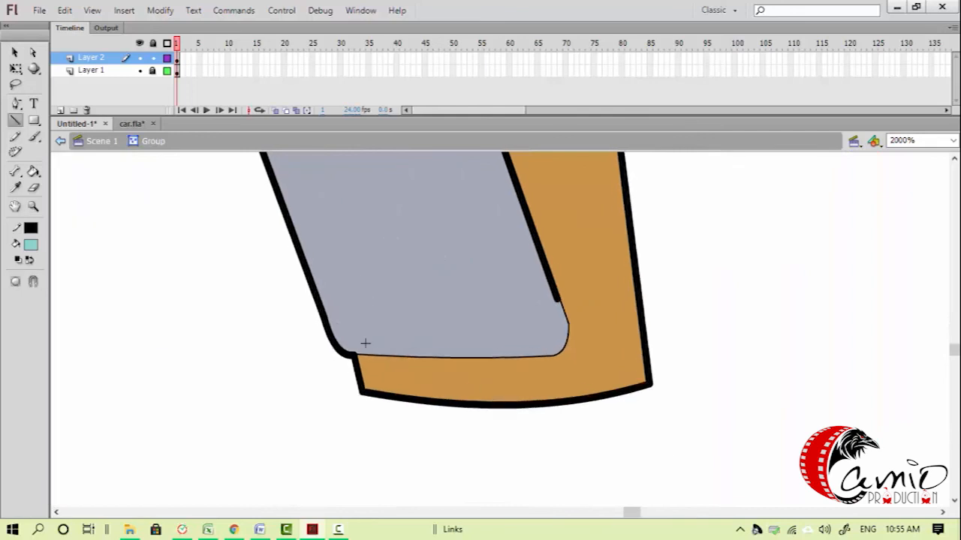
{"action": "mouse_move", "coordinate": [353, 354]}
{"action": "left_mouse_down"}
{"action": "mouse_move", "coordinate": [541, 313]}
{"action": "mouse_move", "coordinate": [557, 300]}
{"action": "mouse_move", "coordinate": [556, 359]}
{"action": "mouse_move", "coordinate": [569, 334]}
{"action": "left_mouse_up"}
{"action": "key", "text": "v"}
{"action": "left_click_drag", "start_coordinate": [499, 355], "coordinate": [496, 357]}
Move the lower front end of the rear arch's outer trim line to the upper edge of the grey sill
{"action": "key", "text": "ctrl+minus"}
{"action": "key", "text": "ctrl+minus"}
{"action": "key", "text": "ctrl+minus"}
{"action": "left_click_drag", "start_coordinate": [257, 297], "coordinate": [670, 420]}
{"action": "mouse_move", "coordinate": [257, 296]}
{"action": "left_mouse_down"}
{"action": "mouse_move", "coordinate": [456, 265]}
{"action": "mouse_move", "coordinate": [478, 198]}
{"action": "left_mouse_up"}
{"action": "left_click_drag", "start_coordinate": [498, 361], "coordinate": [599, 442]}
{"action": "left_click_drag", "start_coordinate": [450, 387], "coordinate": [493, 233]}
{"action": "key", "text": "ctrl+minus"}
{"action": "key", "text": "ctrl+minus"}
{"action": "key", "text": "ctrl+minus"}
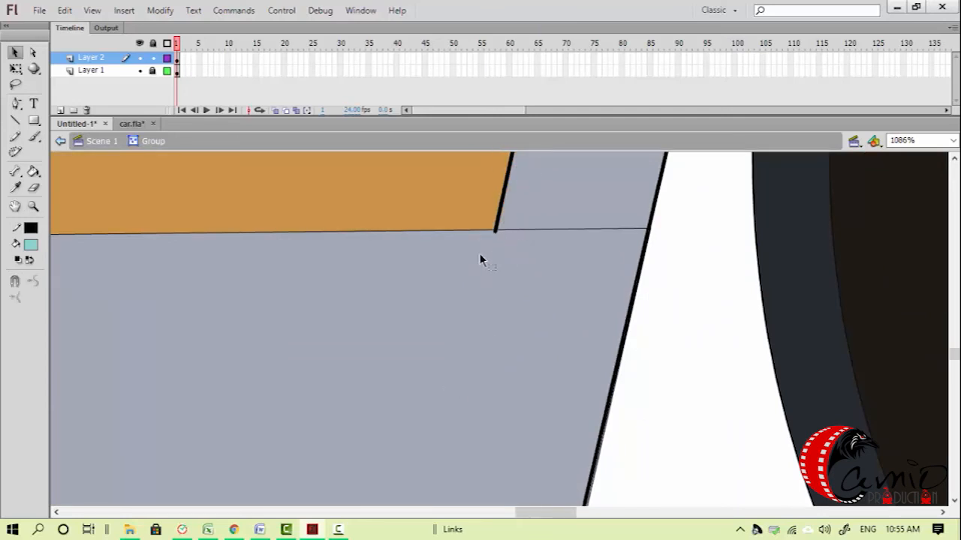
Draw a line along the grey sill's upper edge between the wheel arches and delete the piece overshooting the rear arch
{"action": "left_click_drag", "start_coordinate": [379, 353], "coordinate": [551, 389]}
{"action": "left_click_drag", "start_coordinate": [326, 268], "coordinate": [776, 456]}
{"action": "left_click_drag", "start_coordinate": [508, 366], "coordinate": [516, 403]}
{"action": "key", "text": "n"}
{"action": "mouse_move", "coordinate": [122, 354]}
{"action": "left_mouse_down"}
{"action": "mouse_move", "coordinate": [821, 343]}
{"action": "mouse_move", "coordinate": [797, 347]}
{"action": "left_mouse_up"}
{"action": "key", "text": "v"}
{"action": "left_click", "coordinate": [789, 348]}
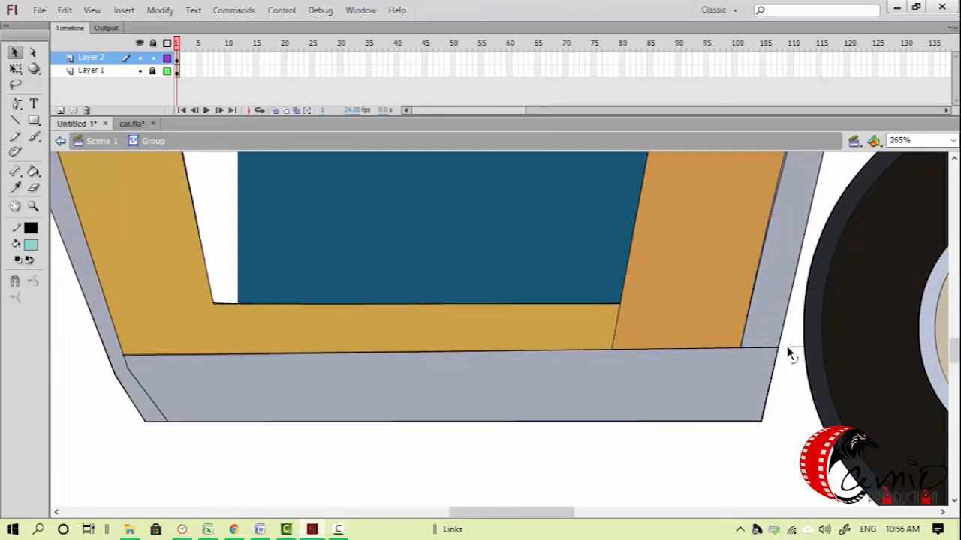
{"action": "key", "text": "Delete"}
Align the front end of the sill line with the lower corner of the yellow body at the front arch trim
{"action": "key", "text": "z"}
{"action": "left_click", "coordinate": [111, 340]}
{"action": "key", "text": "v"}
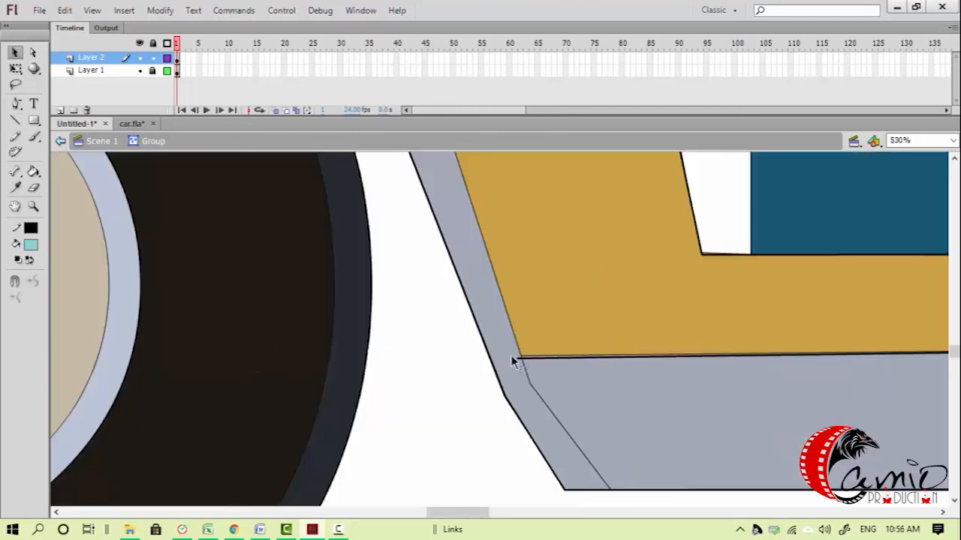
{"action": "key", "text": "z"}
{"action": "left_click", "coordinate": [497, 344]}
{"action": "key", "text": "v"}
{"action": "double_click", "coordinate": [544, 358]}
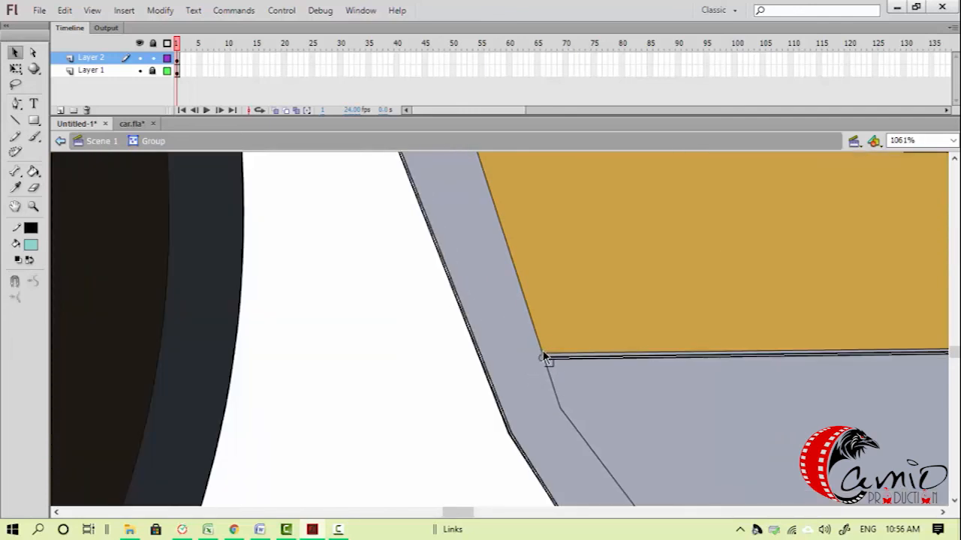
{"action": "left_click_drag", "start_coordinate": [544, 350], "coordinate": [542, 350]}
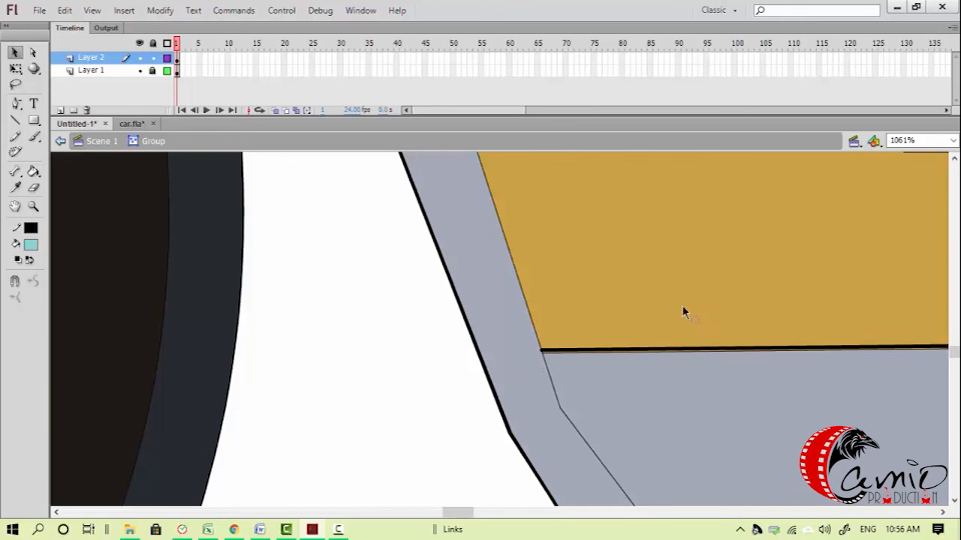
Draw the boundary line between the yellow floor strip and the orange rear panel down to the sill's upper edge
{"action": "key", "text": "ctrl+minus"}
{"action": "key", "text": "ctrl+minus"}
{"action": "key", "text": "ctrl+minus"}
{"action": "left_click_drag", "start_coordinate": [794, 341], "coordinate": [488, 390]}
{"action": "key", "text": "z"}
{"action": "left_click", "coordinate": [540, 408]}
{"action": "key", "text": "v"}
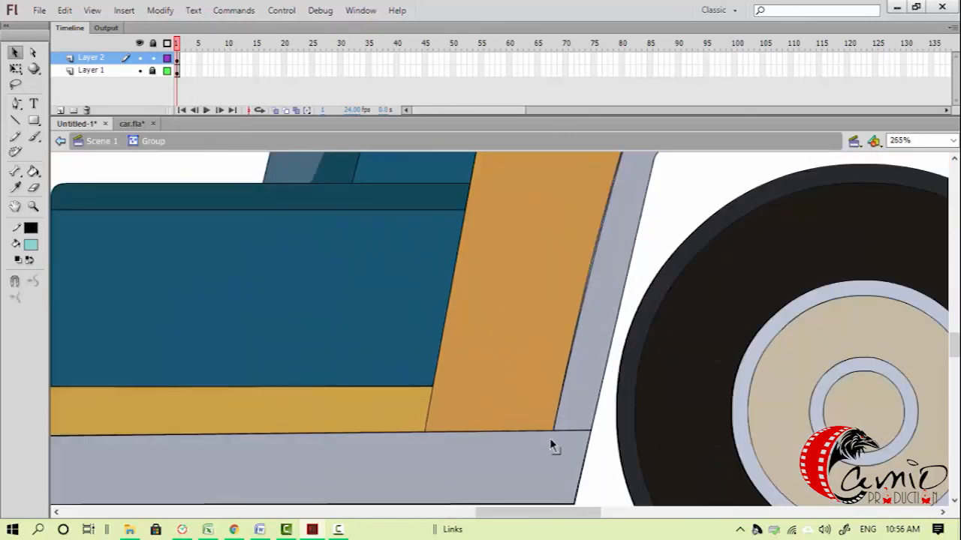
{"action": "key", "text": "ctrl+space"}
{"action": "left_click", "coordinate": [448, 386]}
{"action": "left_click_drag", "start_coordinate": [626, 415], "coordinate": [512, 355]}
{"action": "key", "text": "ctrl+space"}
{"action": "left_click", "coordinate": [513, 357]}
{"action": "left_click_drag", "start_coordinate": [535, 426], "coordinate": [513, 378]}
{"action": "left_click", "coordinate": [513, 384]}
{"action": "left_click_drag", "start_coordinate": [550, 447], "coordinate": [534, 262]}
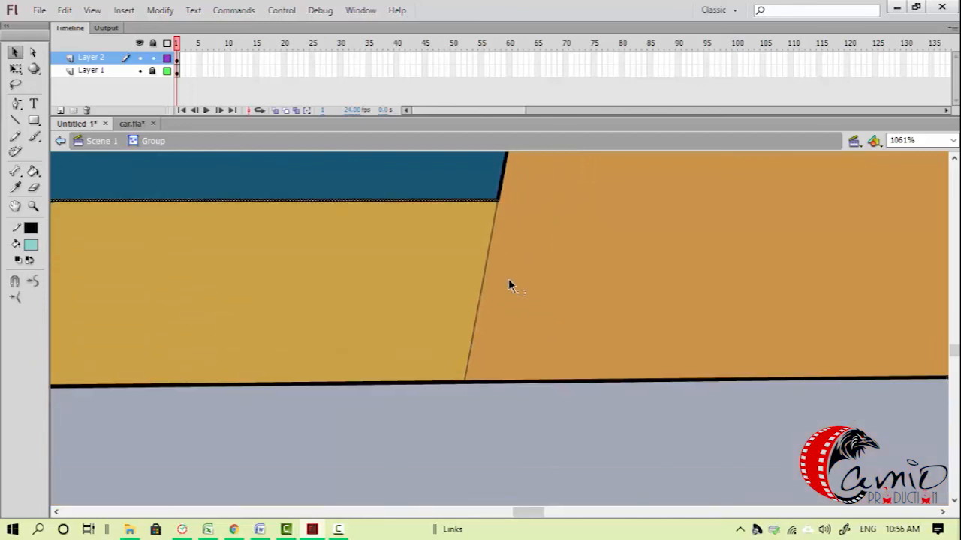
{"action": "key", "text": "n"}
{"action": "left_click_drag", "start_coordinate": [493, 237], "coordinate": [465, 381]}
{"action": "key", "text": "v"}
Select the line segments along the inner edge of the front wheel arch, including both legs
{"action": "key", "text": "ctrl+minus"}
{"action": "key", "text": "ctrl+minus"}
{"action": "key", "text": "ctrl+minus"}
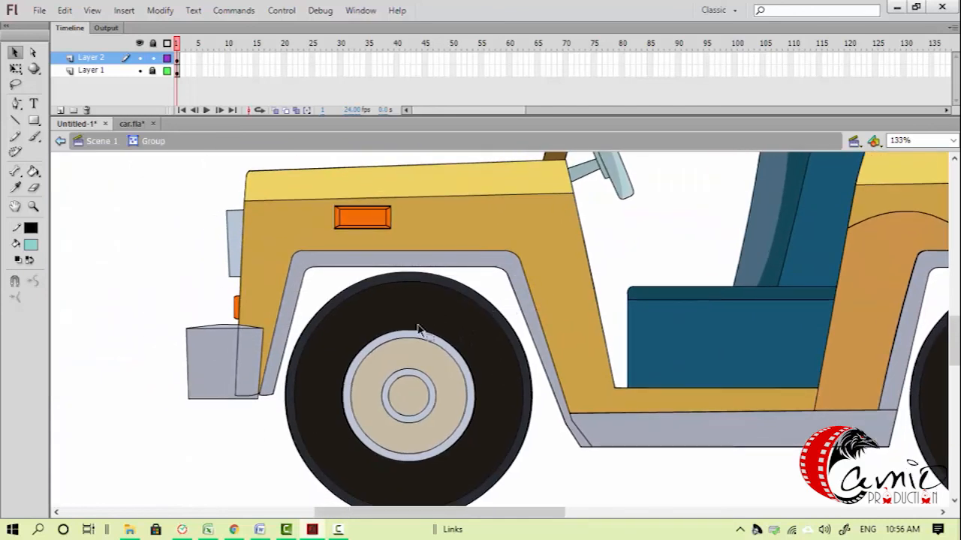
{"action": "left_click_drag", "start_coordinate": [226, 214], "coordinate": [634, 503]}
{"action": "left_click_drag", "start_coordinate": [383, 291], "coordinate": [374, 301]}
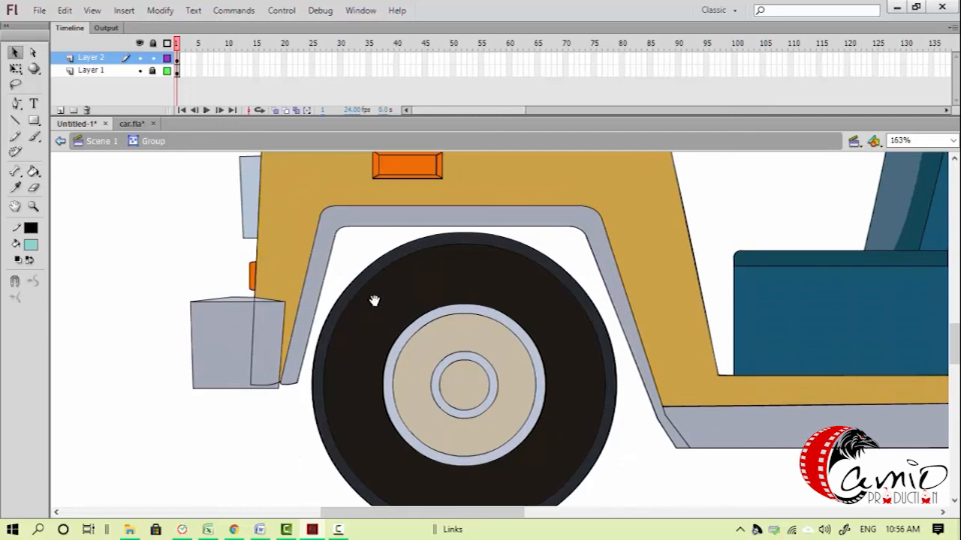
{"action": "left_click", "coordinate": [336, 252]}
{"action": "left_click", "coordinate": [367, 229], "text": "shift"}
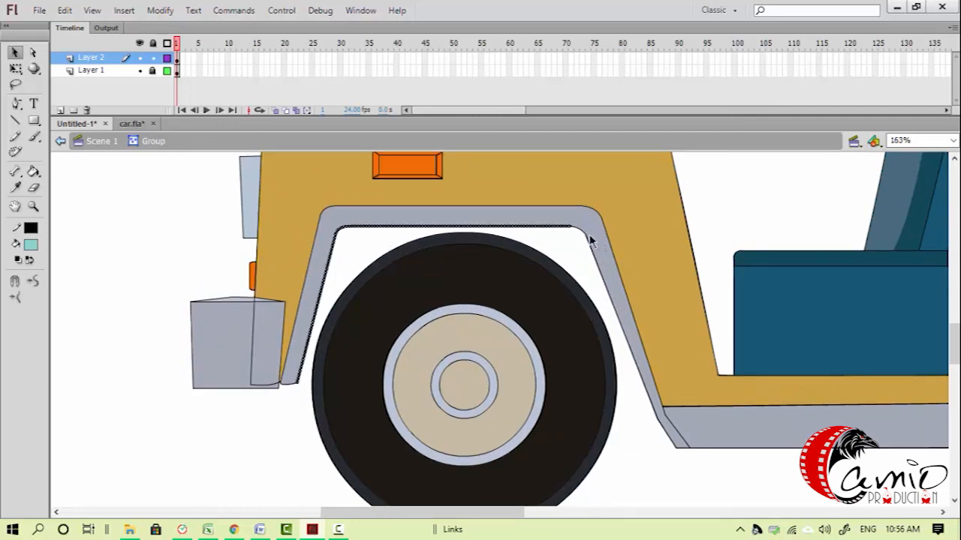
{"action": "left_click", "coordinate": [595, 260], "text": "shift"}
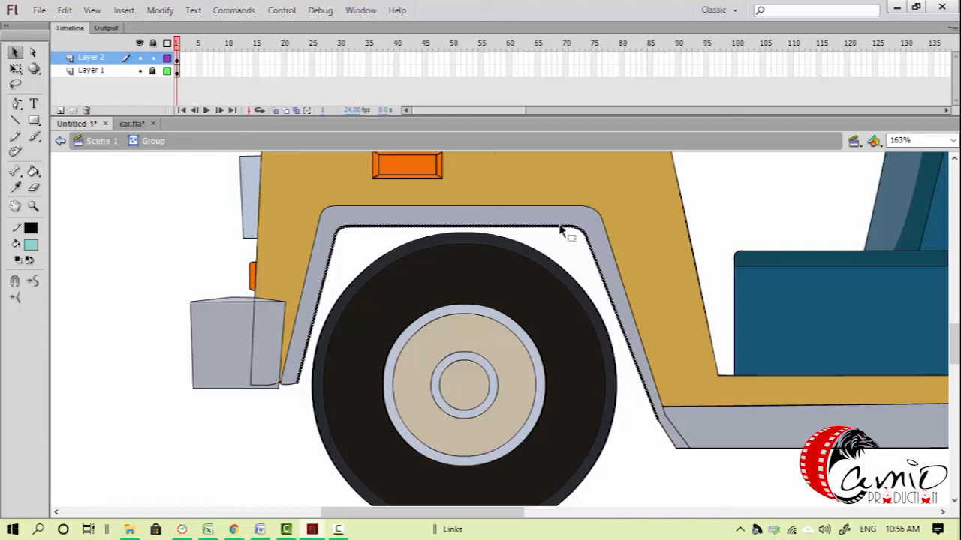
Duplicate the selected front wheel arch line upward and nudge the copy onto the grey trim's upper edge
{"action": "left_click_drag", "start_coordinate": [558, 232], "coordinate": [558, 203]}
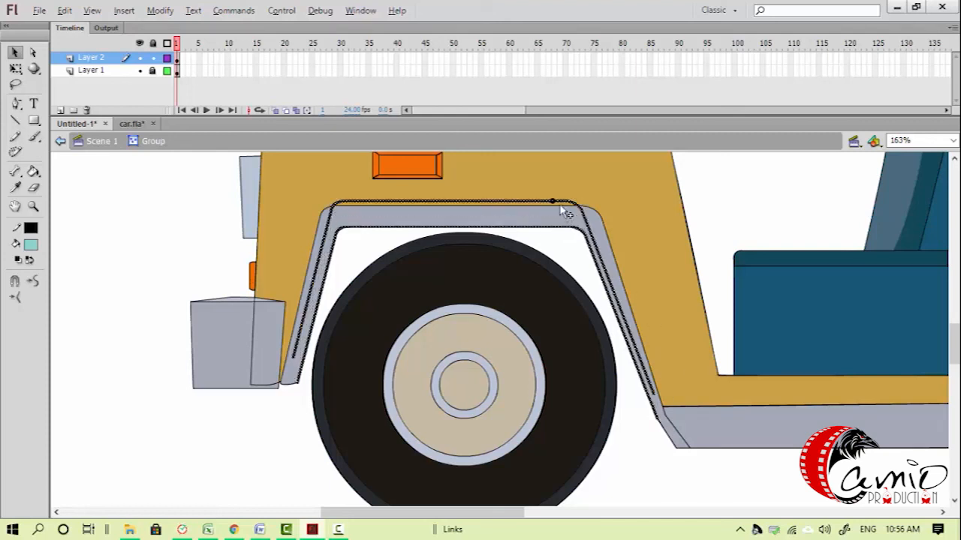
{"action": "key", "text": "Down"}
{"action": "key", "text": "Down"}
{"action": "key", "text": "Down"}
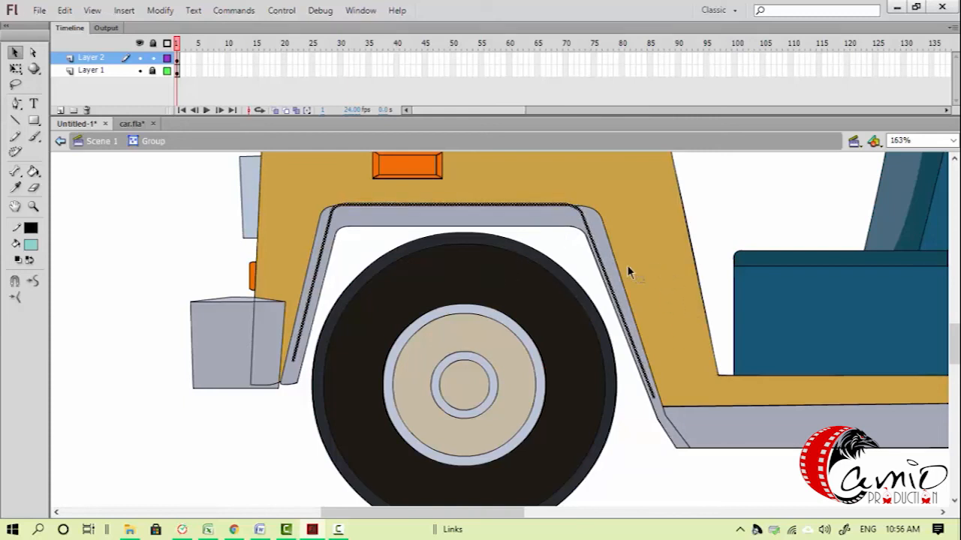
Widen and skew the copied arch line so its front leg and front corner follow the grey trim's outer edge
{"action": "key", "text": "q"}
{"action": "left_click_drag", "start_coordinate": [654, 301], "coordinate": [677, 302]}
{"action": "mouse_move", "coordinate": [294, 301]}
{"action": "left_mouse_down"}
{"action": "mouse_move", "coordinate": [277, 303]}
{"action": "mouse_move", "coordinate": [286, 302]}
{"action": "left_mouse_up"}
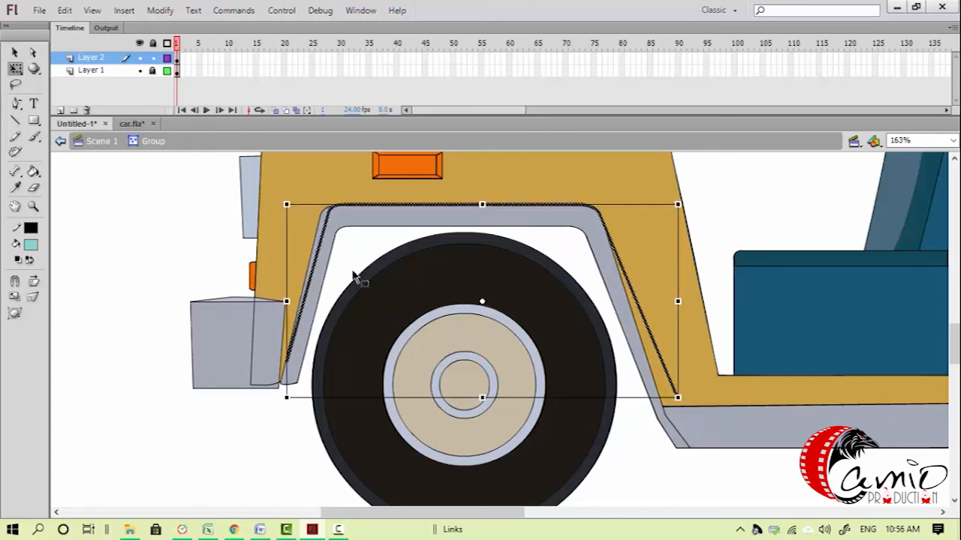
{"action": "key", "text": "ctrl+space"}
{"action": "left_click_drag", "start_coordinate": [280, 191], "coordinate": [350, 276]}
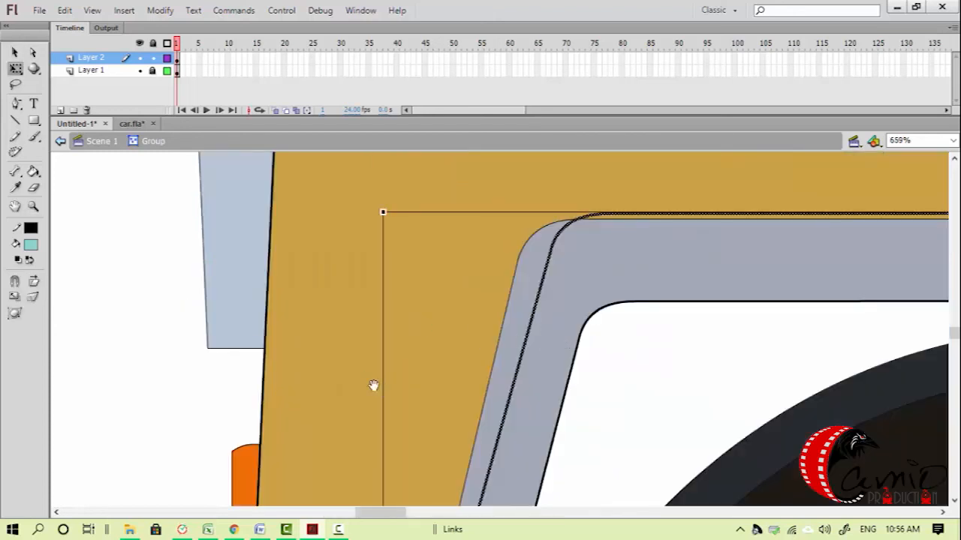
{"action": "scroll", "coordinate": [373, 385], "scroll_direction": "down", "scroll_amount": 3}
{"action": "left_click_drag", "start_coordinate": [376, 435], "coordinate": [348, 434]}
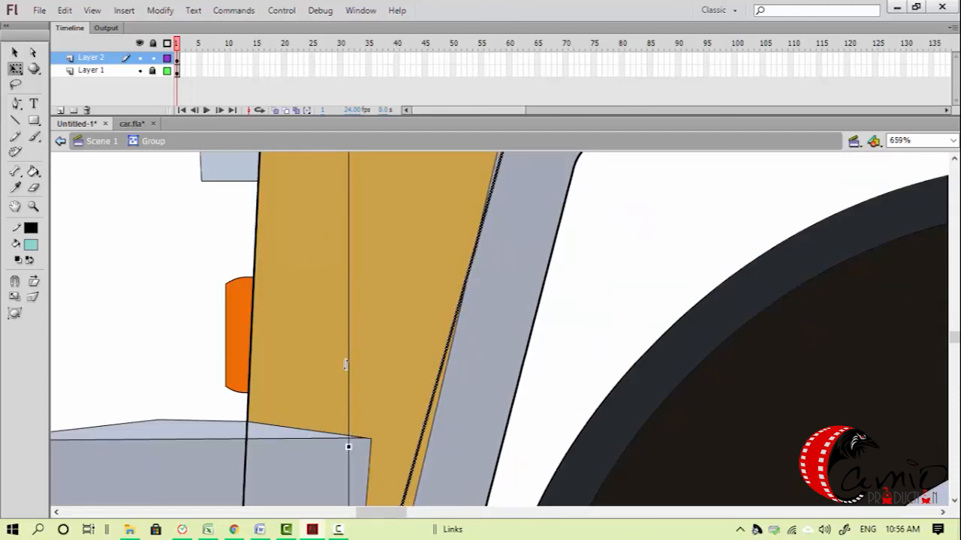
{"action": "scroll", "coordinate": [369, 382], "scroll_direction": "up", "scroll_amount": 3}
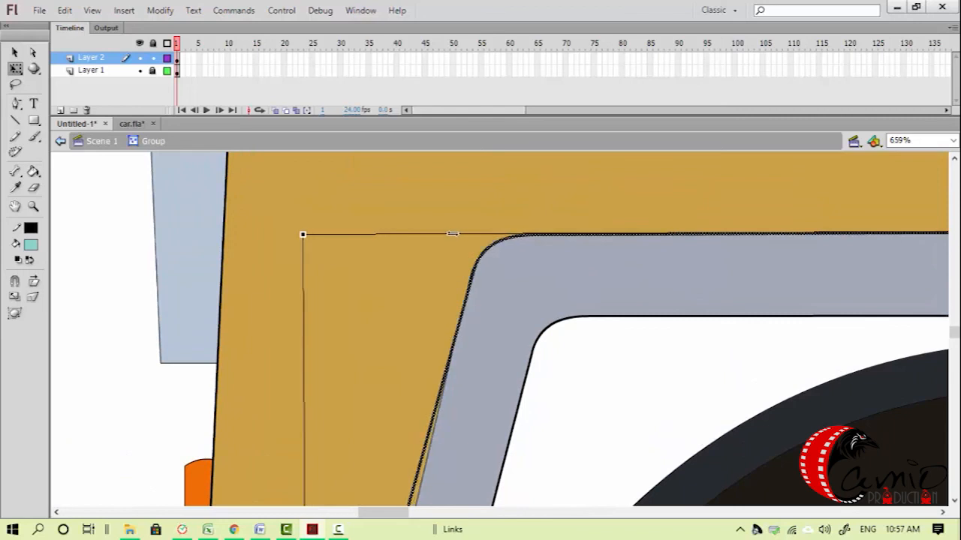
Transform the rear side of the copied arch line to fit the grey trim's outer edge behind the front wheel
{"action": "key", "text": "ctrl+minus"}
{"action": "left_click_drag", "start_coordinate": [679, 347], "coordinate": [462, 330]}
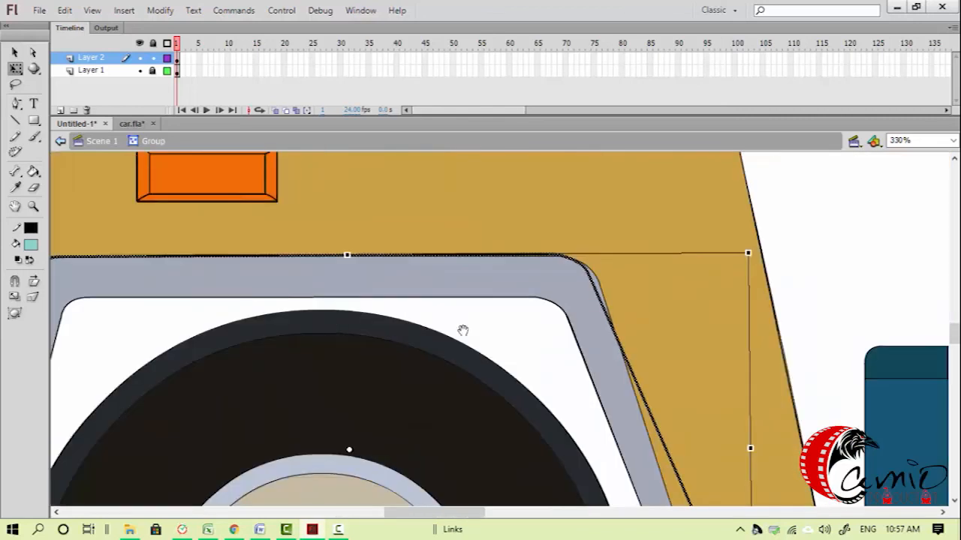
{"action": "left_click_drag", "start_coordinate": [719, 396], "coordinate": [696, 347]}
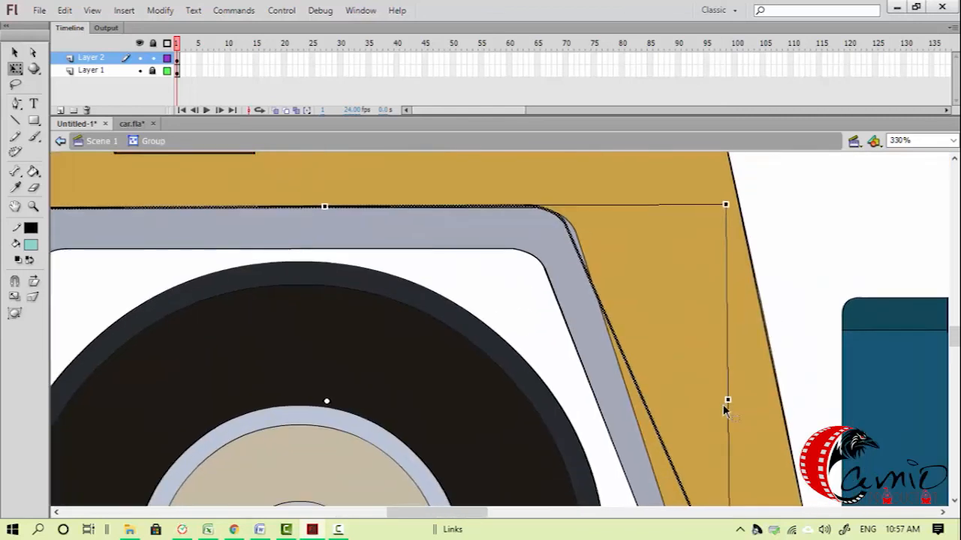
{"action": "left_click_drag", "start_coordinate": [727, 400], "coordinate": [647, 286]}
{"action": "left_click", "coordinate": [703, 406]}
Bring the arch line's rear leg closer to the outer edge of the grey trim
{"action": "key", "text": "z"}
{"action": "left_click_drag", "start_coordinate": [527, 216], "coordinate": [683, 403]}
{"action": "key", "text": "v"}
{"action": "left_click_drag", "start_coordinate": [637, 432], "coordinate": [587, 396]}
{"action": "left_click_drag", "start_coordinate": [637, 359], "coordinate": [570, 396]}
{"action": "key", "text": "ctrl+z"}
{"action": "left_click_drag", "start_coordinate": [563, 184], "coordinate": [592, 437]}
{"action": "left_click_drag", "start_coordinate": [495, 188], "coordinate": [504, 391]}
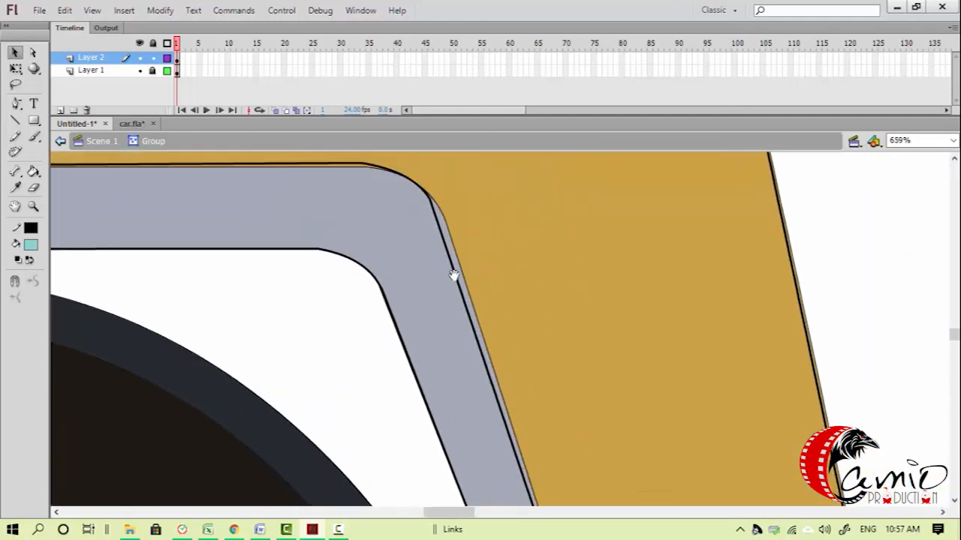
Align the arch line's rear upper corner with the grey trim and bend its curve onto the outer edge
{"action": "mouse_move", "coordinate": [434, 208]}
{"action": "left_mouse_down"}
{"action": "mouse_move", "coordinate": [454, 234]}
{"action": "mouse_move", "coordinate": [379, 163]}
{"action": "left_mouse_up"}
{"action": "left_click", "coordinate": [379, 163]}
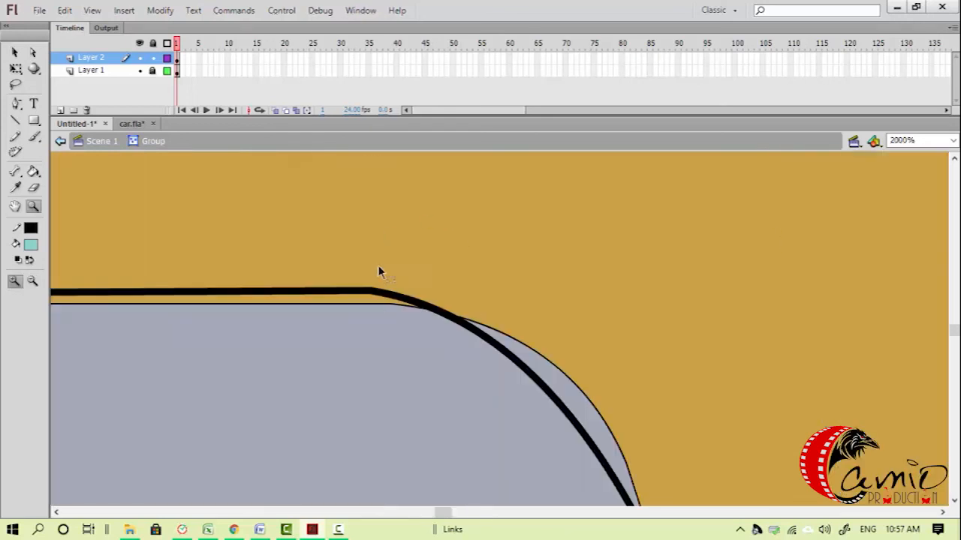
{"action": "scroll", "coordinate": [487, 330], "scroll_direction": "down", "scroll_amount": 2}
{"action": "mouse_move", "coordinate": [544, 335]}
{"action": "left_mouse_down"}
{"action": "mouse_move", "coordinate": [574, 326]}
{"action": "mouse_move", "coordinate": [590, 343]}
{"action": "left_mouse_up"}
{"action": "left_click_drag", "start_coordinate": [613, 441], "coordinate": [617, 440]}
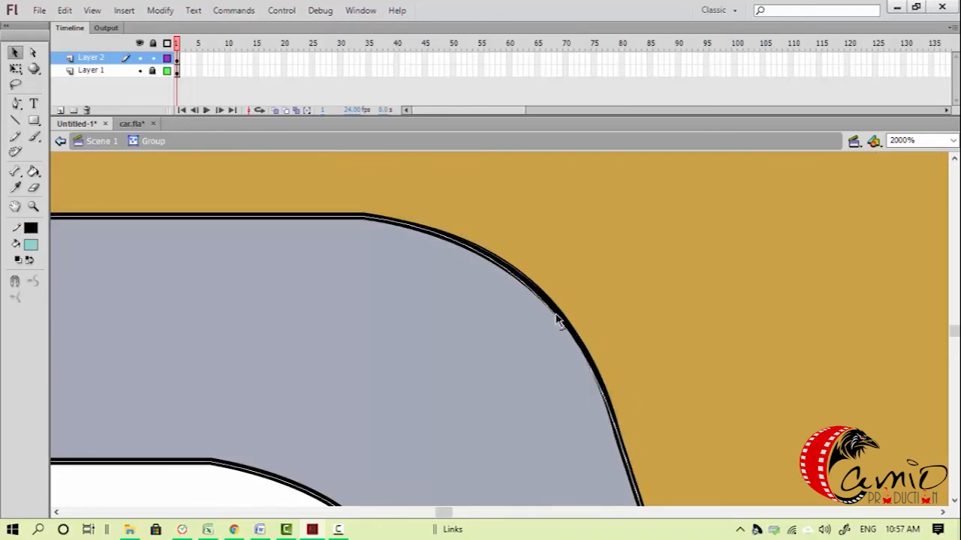
Complete the rear leg of the arch line with a segment from the yellow body's lower corner to the sill's lower edge
{"action": "key", "text": "ctrl+minus"}
{"action": "key", "text": "ctrl+minus"}
{"action": "key", "text": "ctrl+minus"}
{"action": "key", "text": "ctrl+minus"}
{"action": "scroll", "coordinate": [558, 461], "scroll_direction": "down", "scroll_amount": 3}
{"action": "key", "text": "ctrl+equal"}
{"action": "left_click_drag", "start_coordinate": [553, 311], "coordinate": [693, 455]}
{"action": "left_click_drag", "start_coordinate": [333, 251], "coordinate": [521, 397]}
{"action": "mouse_move", "coordinate": [407, 228]}
{"action": "left_mouse_down"}
{"action": "mouse_move", "coordinate": [563, 500]}
{"action": "mouse_move", "coordinate": [594, 498]}
{"action": "mouse_move", "coordinate": [578, 489]}
{"action": "left_mouse_up"}
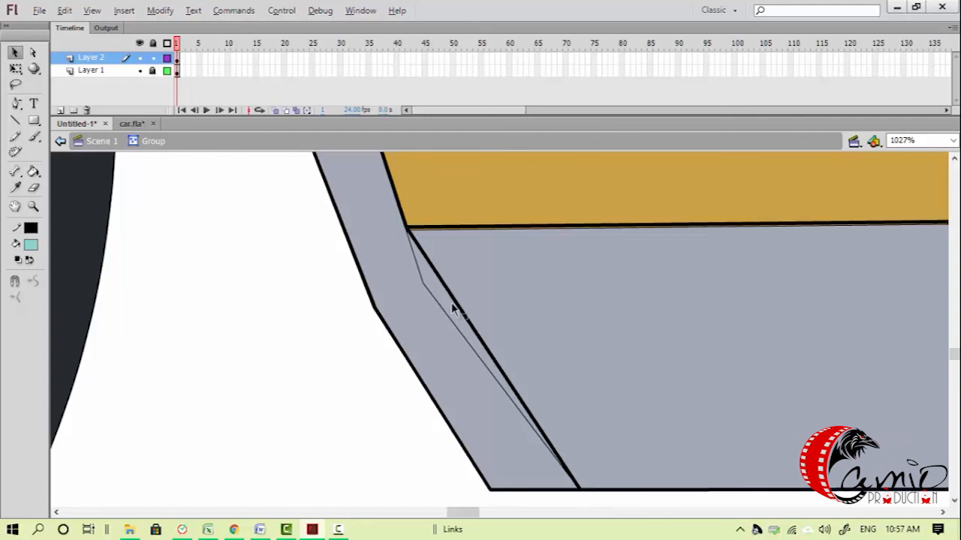
Attach the lower end of the arch line's front leg to the body outline at the foot of the grey trim
{"action": "key", "text": "ctrl+minus"}
{"action": "key", "text": "ctrl+minus"}
{"action": "key", "text": "ctrl+minus"}
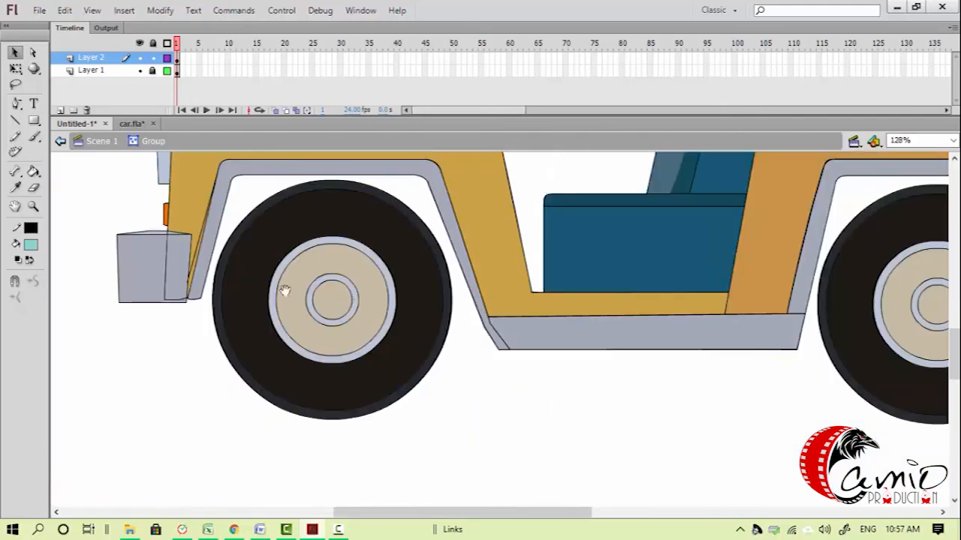
{"action": "left_click_drag", "start_coordinate": [285, 291], "coordinate": [461, 377]}
{"action": "left_click", "coordinate": [460, 377]}
{"action": "left_click", "coordinate": [500, 413]}
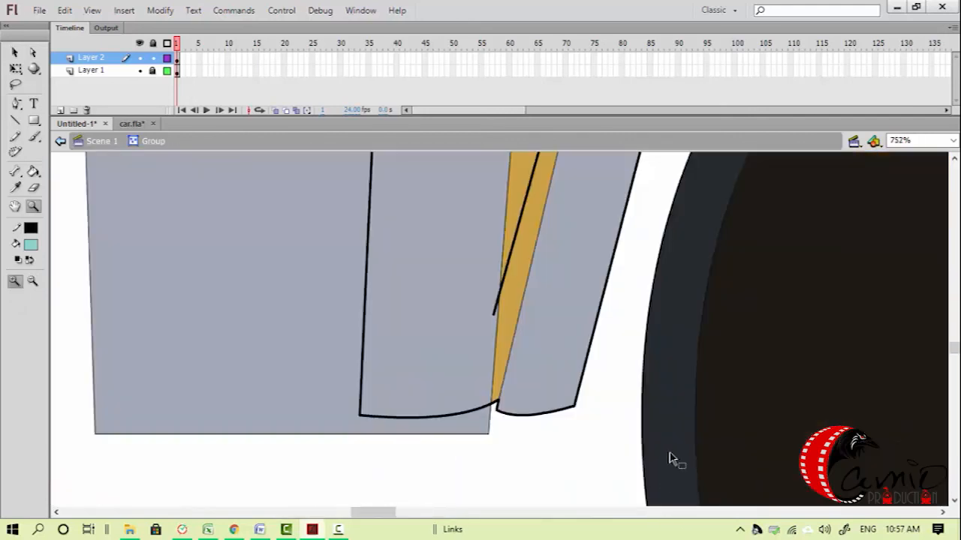
{"action": "left_click", "coordinate": [533, 361]}
{"action": "left_click_drag", "start_coordinate": [430, 273], "coordinate": [440, 439]}
{"action": "key", "text": "ctrl+minus"}
{"action": "key", "text": "ctrl+minus"}
{"action": "key", "text": "ctrl+minus"}
{"action": "key", "text": "ctrl+minus"}
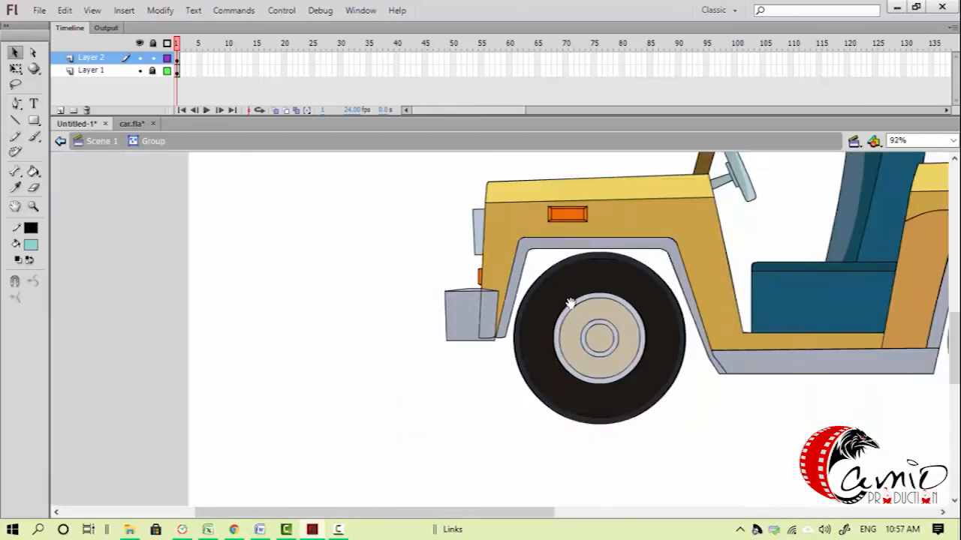
Check the body linework with Layer 1 hidden, return to Scene 1 and show Layer 1 again
{"action": "left_click", "coordinate": [138, 70]}
{"action": "left_click_drag", "start_coordinate": [468, 316], "coordinate": [344, 296]}
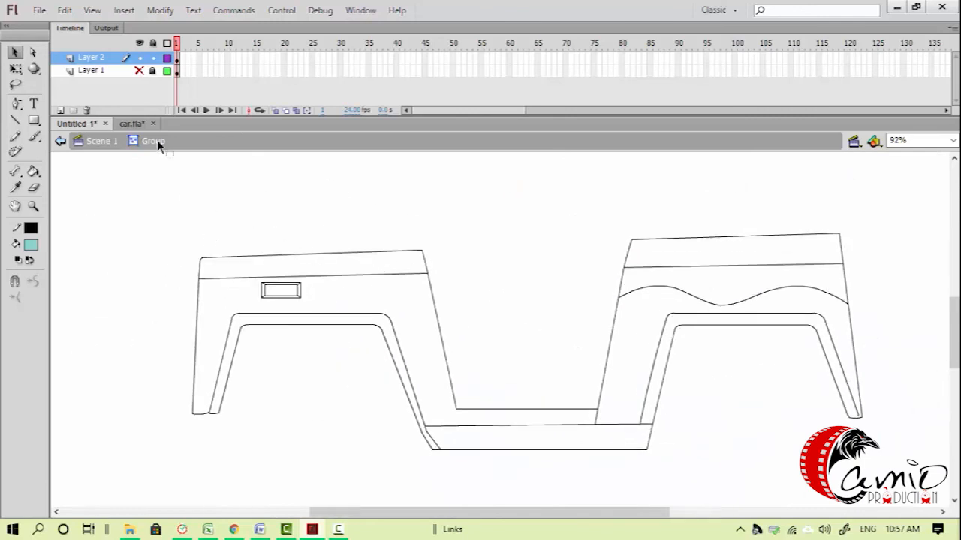
{"action": "left_click", "coordinate": [109, 143]}
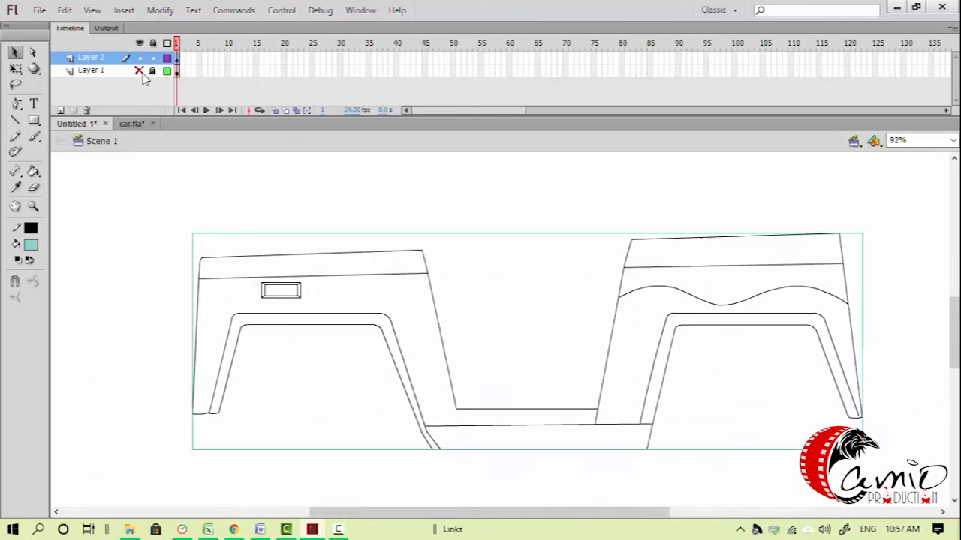
{"action": "left_click", "coordinate": [139, 71]}
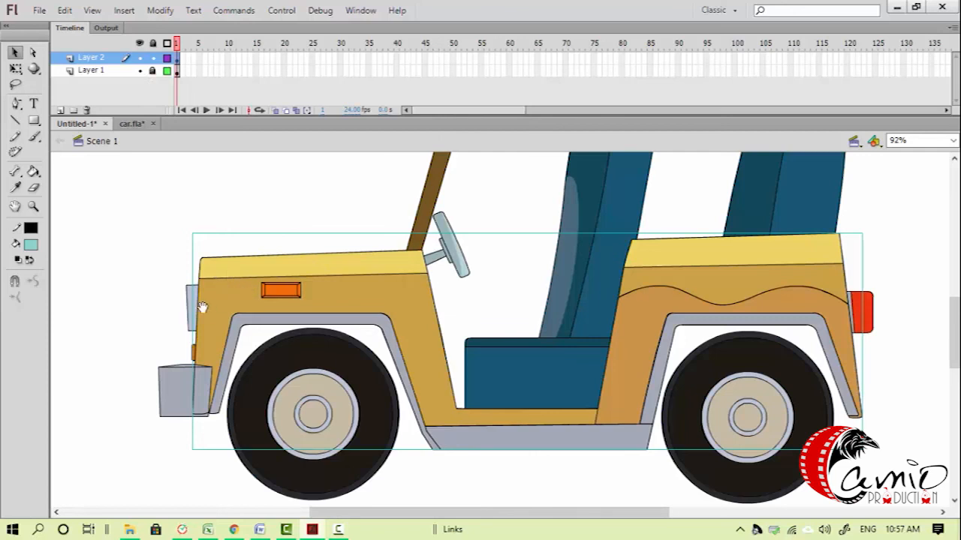
{"action": "left_click_drag", "start_coordinate": [203, 307], "coordinate": [224, 318]}
{"action": "left_click", "coordinate": [150, 366]}
In a separate group, draw a tall narrow rectangle beside the brown windshield pillar and delete its fill
{"action": "left_click_drag", "start_coordinate": [185, 369], "coordinate": [178, 286]}
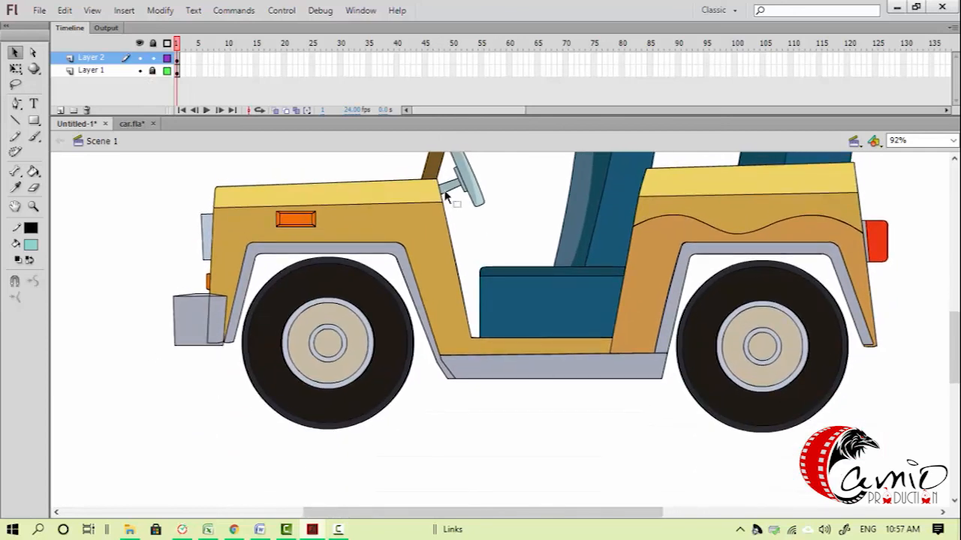
{"action": "left_click_drag", "start_coordinate": [544, 200], "coordinate": [471, 375]}
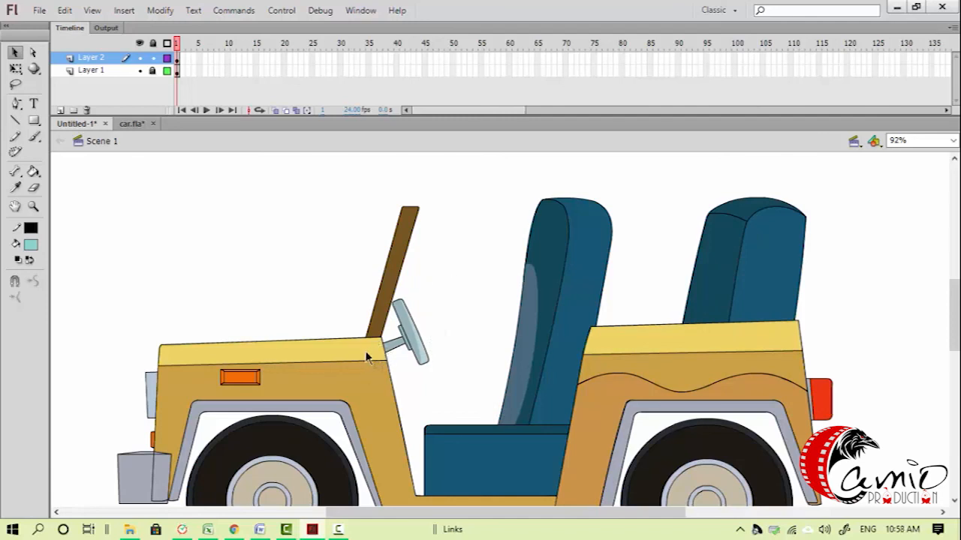
{"action": "double_click", "coordinate": [405, 246]}
{"action": "left_click", "coordinate": [356, 186]}
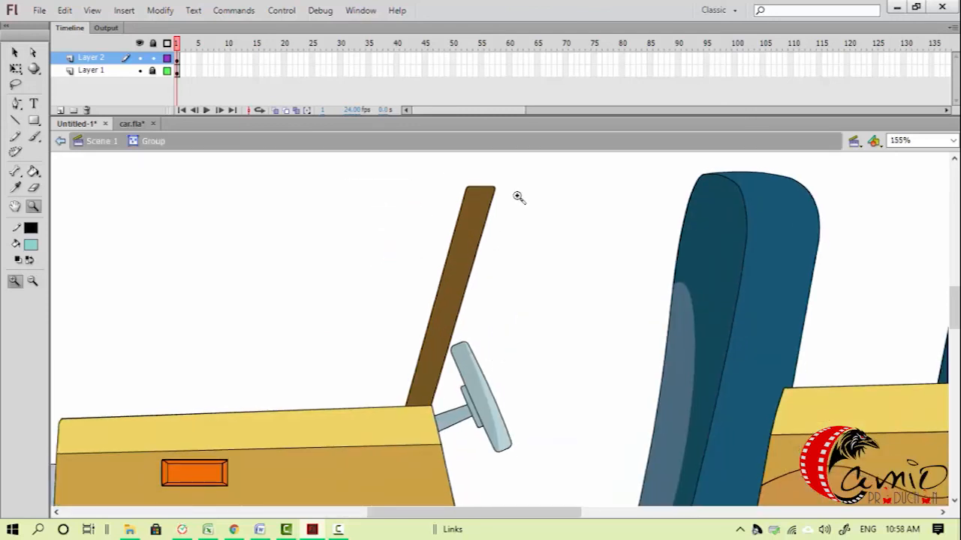
{"action": "key", "text": "r"}
{"action": "left_click_drag", "start_coordinate": [398, 190], "coordinate": [419, 408]}
{"action": "key", "text": "v"}
{"action": "left_click", "coordinate": [420, 358]}
{"action": "key", "text": "Delete"}
Tilt the rectangle outline toward the pillar's slope and move it onto the top of the brown pillar
{"action": "double_click", "coordinate": [415, 193]}
{"action": "key", "text": "q"}
{"action": "left_click_drag", "start_coordinate": [425, 190], "coordinate": [449, 195]}
{"action": "key", "text": "z"}
{"action": "left_click_drag", "start_coordinate": [380, 181], "coordinate": [559, 309]}
{"action": "key", "text": "v"}
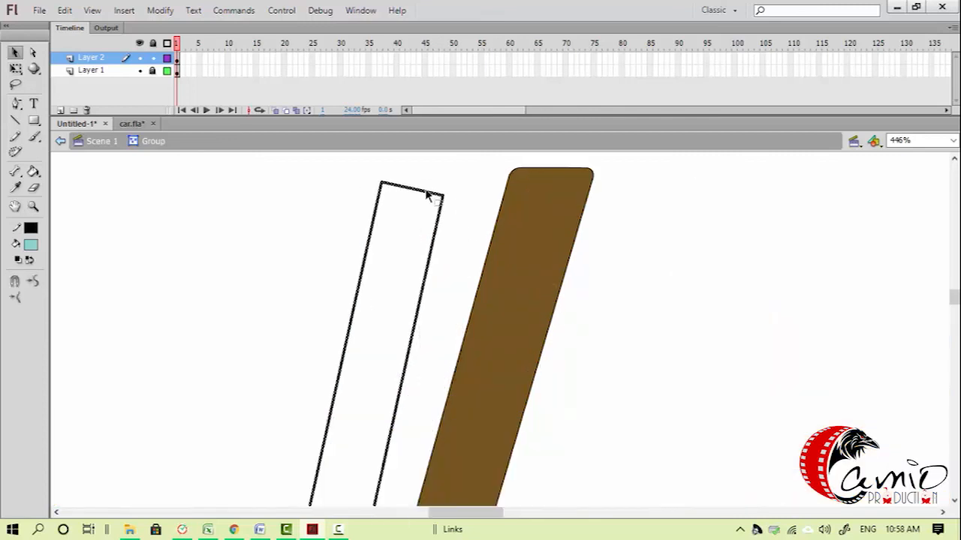
{"action": "left_click_drag", "start_coordinate": [438, 197], "coordinate": [571, 182]}
Fit the outline's lower corners to the base of the brown pillar on the hood
{"action": "key", "text": "space"}
{"action": "left_click_drag", "start_coordinate": [452, 484], "coordinate": [499, 132]}
{"action": "key", "text": "z"}
{"action": "left_click_drag", "start_coordinate": [376, 422], "coordinate": [498, 518]}
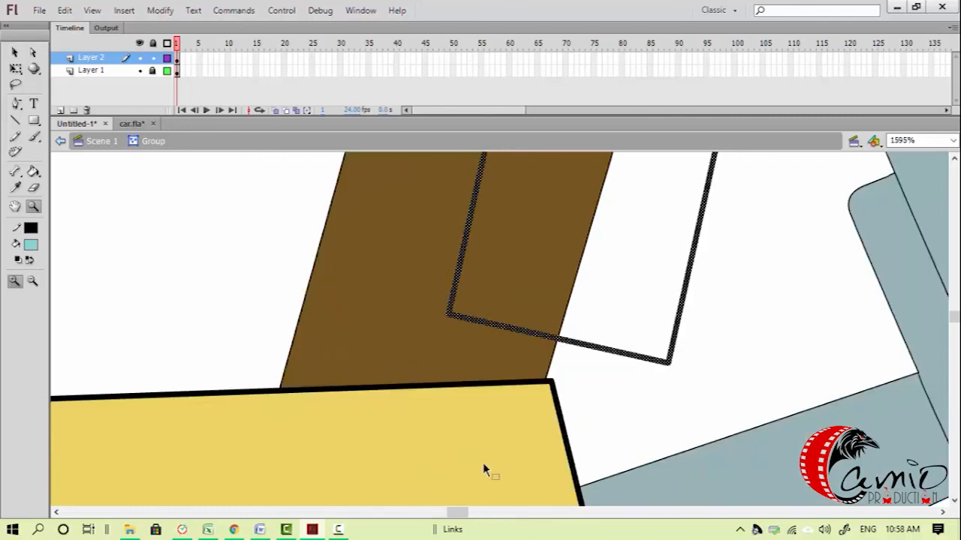
{"action": "key", "text": "v"}
{"action": "key", "text": "space"}
{"action": "left_click_drag", "start_coordinate": [461, 382], "coordinate": [472, 389]}
{"action": "left_click", "coordinate": [471, 389]}
{"action": "left_click_drag", "start_coordinate": [460, 323], "coordinate": [288, 398]}
{"action": "left_click_drag", "start_coordinate": [663, 372], "coordinate": [559, 389]}
{"action": "key", "text": "ctrl+z"}
Align the outline's upper rear corner with the brown pillar and round it to match
{"action": "key", "text": "space"}
{"action": "left_click_drag", "start_coordinate": [589, 203], "coordinate": [521, 480]}
{"action": "left_click_drag", "start_coordinate": [566, 245], "coordinate": [510, 485]}
{"action": "left_click_drag", "start_coordinate": [591, 219], "coordinate": [469, 298]}
{"action": "left_click", "coordinate": [578, 475]}
{"action": "left_click_drag", "start_coordinate": [486, 373], "coordinate": [529, 308]}
{"action": "left_click_drag", "start_coordinate": [515, 369], "coordinate": [551, 339]}
Shape the outline's upper front corner to the pillar's rounded corner and leave the group
{"action": "scroll", "coordinate": [551, 339], "scroll_direction": "left", "scroll_amount": 5}
{"action": "scroll", "coordinate": [543, 350], "scroll_direction": "down", "scroll_amount": 2}
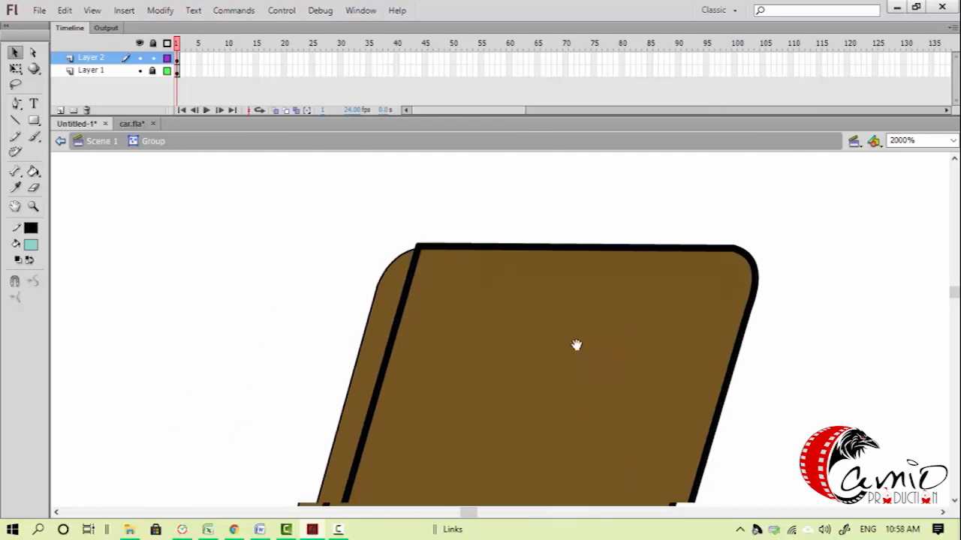
{"action": "left_click_drag", "start_coordinate": [455, 283], "coordinate": [446, 271]}
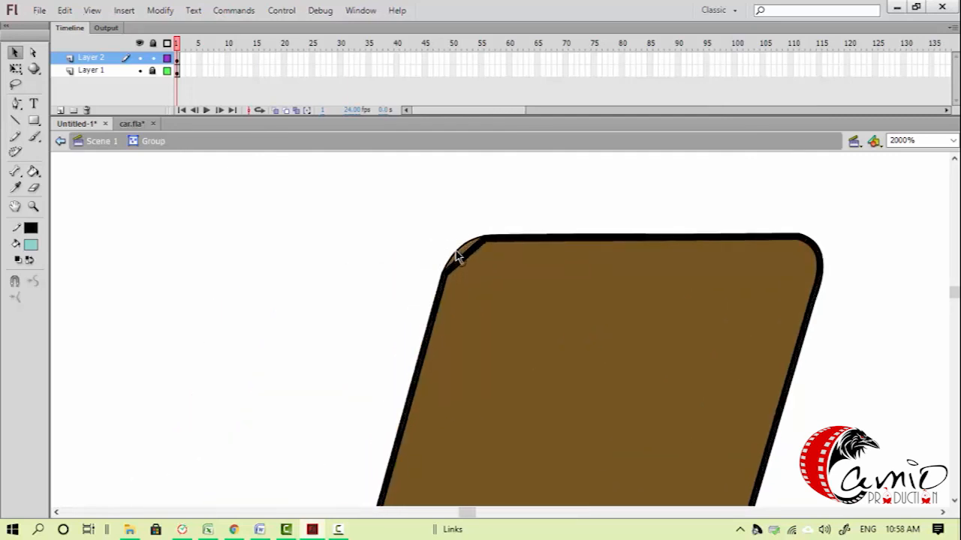
{"action": "key", "text": "ctrl+minus"}
{"action": "key", "text": "ctrl+minus"}
{"action": "key", "text": "ctrl+minus"}
{"action": "key", "text": "ctrl+minus"}
{"action": "double_click", "coordinate": [379, 334]}
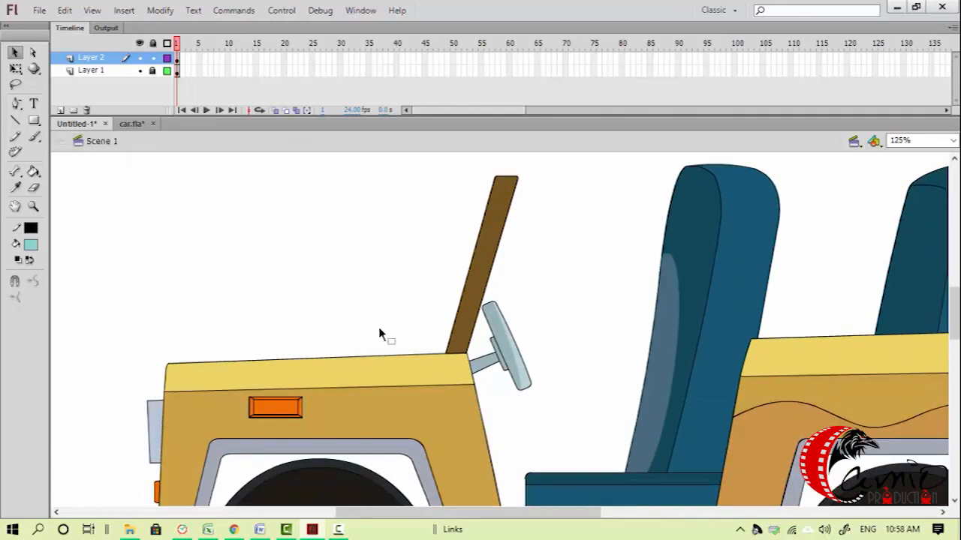
Create and enter a new group for the steering wheel linework on Layer 2
{"action": "left_click", "coordinate": [140, 70]}
{"action": "left_click_drag", "start_coordinate": [475, 294], "coordinate": [493, 343]}
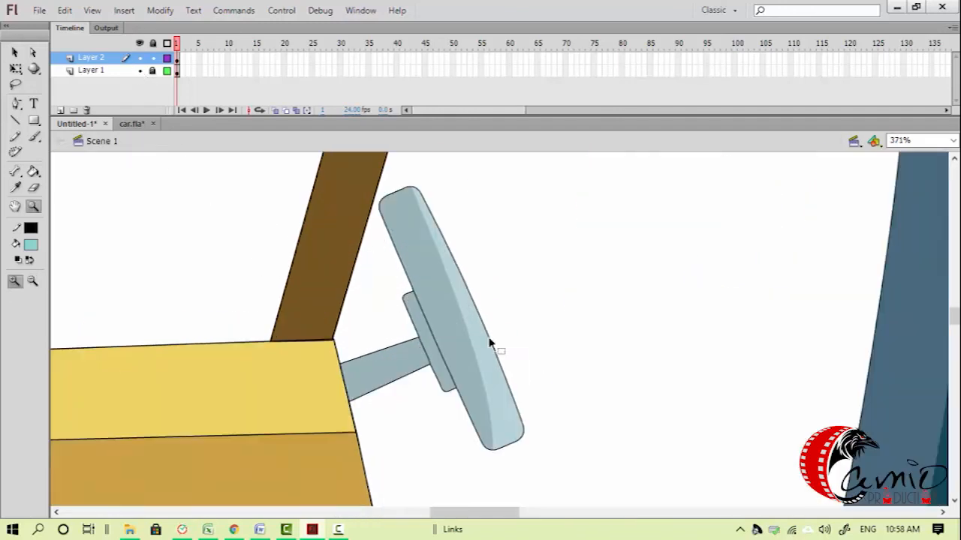
{"action": "left_click_drag", "start_coordinate": [594, 272], "coordinate": [598, 271]}
{"action": "key", "text": "ctrl+g"}
{"action": "left_click_drag", "start_coordinate": [546, 303], "coordinate": [547, 303]}
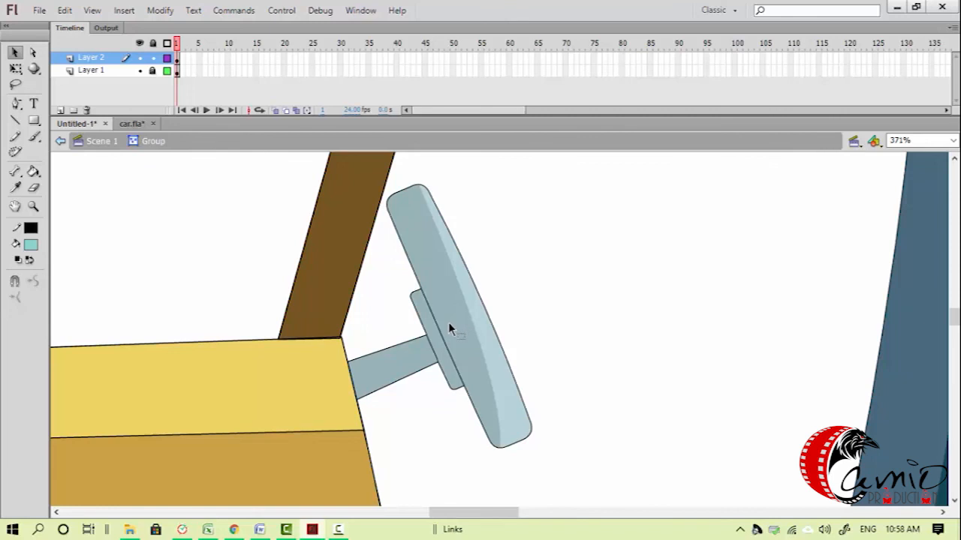
{"action": "key", "text": "r"}
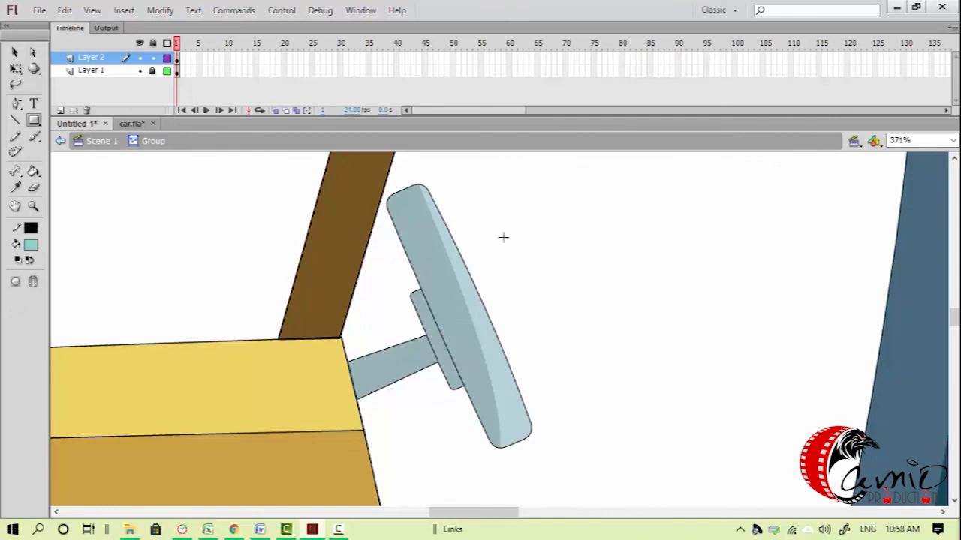
{"action": "mouse_move", "coordinate": [532, 197]}
{"action": "left_mouse_down"}
{"action": "mouse_move", "coordinate": [626, 386]}
{"action": "mouse_move", "coordinate": [589, 406]}
{"action": "left_mouse_up"}
{"action": "key", "text": "v"}
{"action": "left_click", "coordinate": [538, 353]}
{"action": "key", "text": "Delete"}
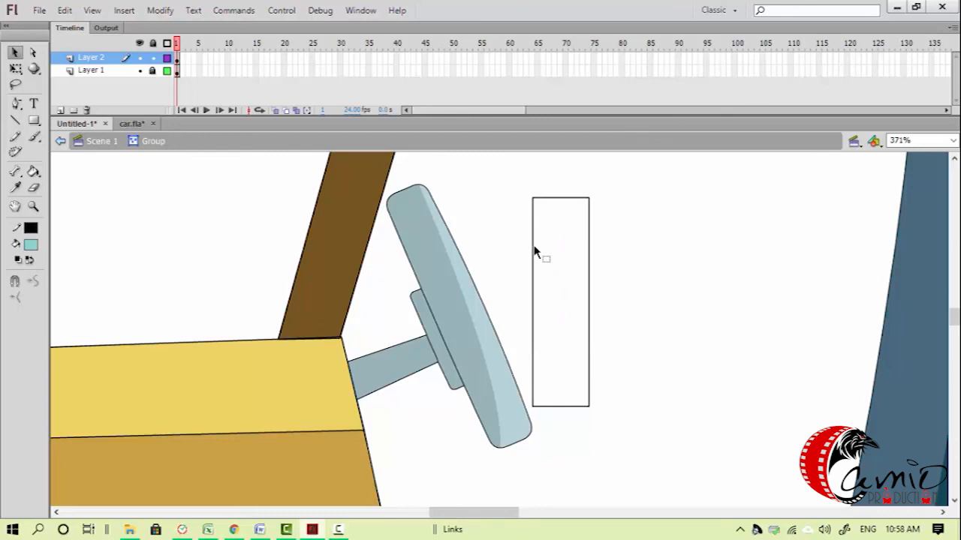
{"action": "double_click", "coordinate": [534, 255]}
{"action": "key", "text": "Delete"}
Draw a tall rectangle primitive beside the steering wheel and round its corners slightly
{"action": "left_click", "coordinate": [43, 127]}
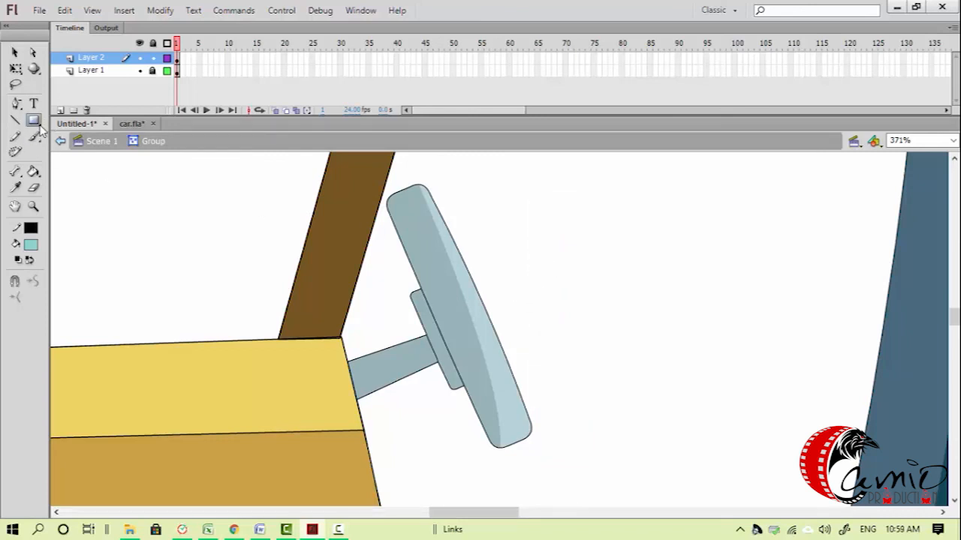
{"action": "left_click", "coordinate": [99, 154]}
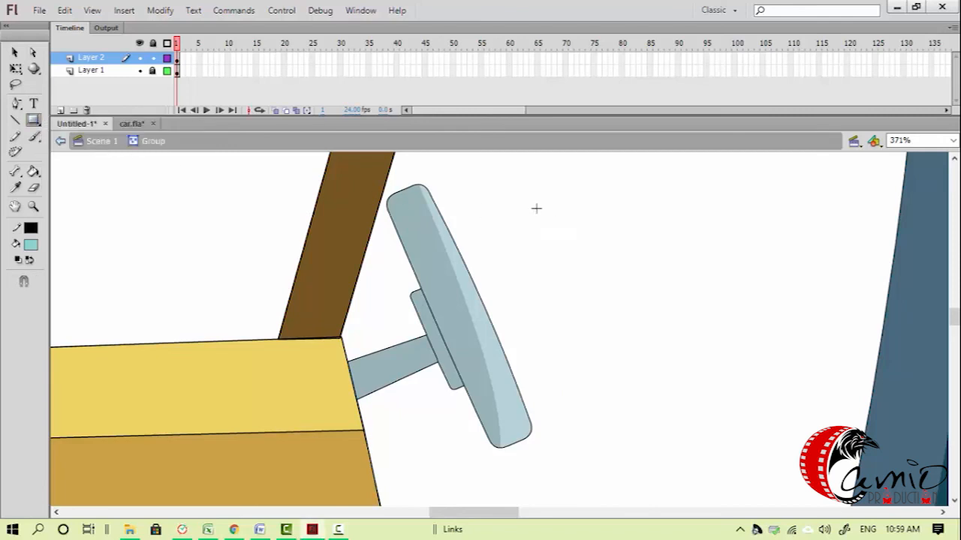
{"action": "left_click_drag", "start_coordinate": [537, 189], "coordinate": [599, 436]}
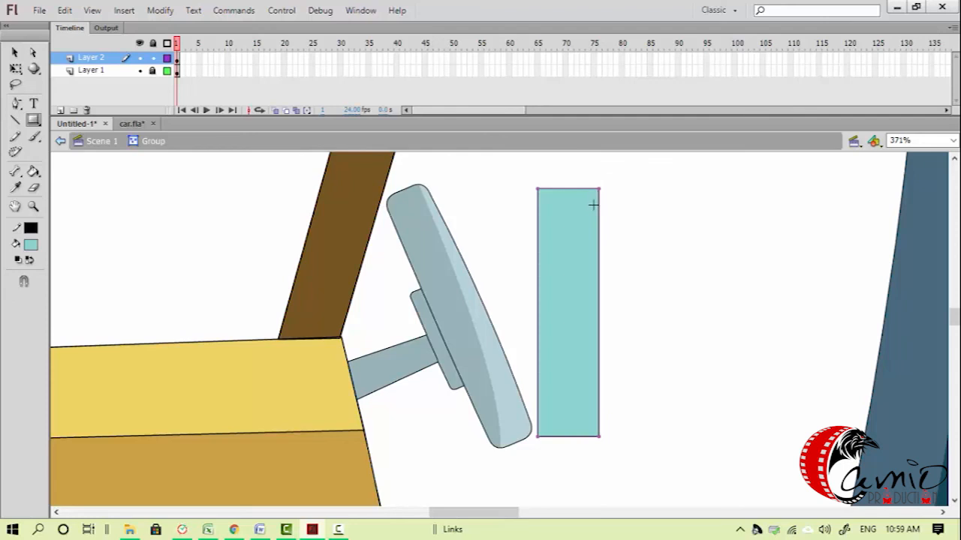
{"action": "key", "text": "v"}
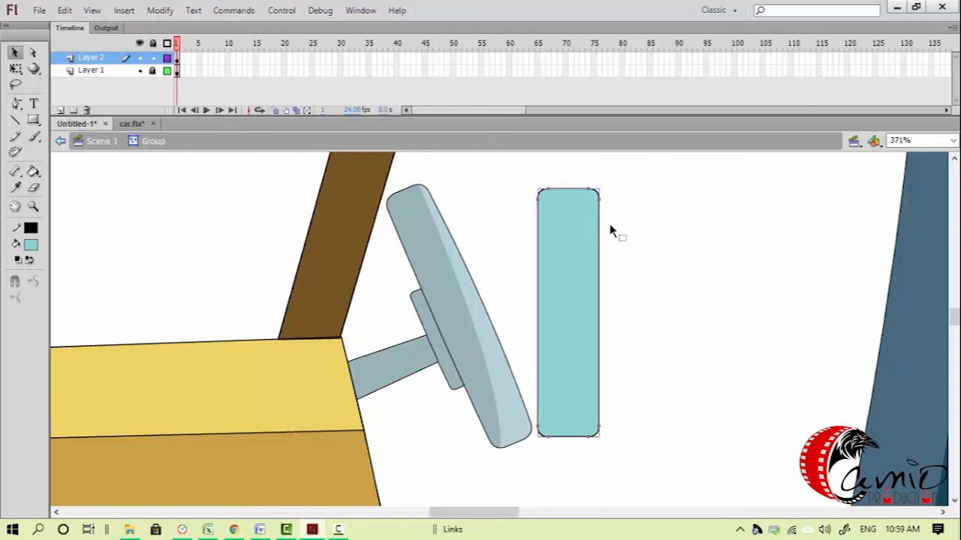
Remove the rounded rectangle's fill and rotate its outline counterclockwise so it leans like the steering wheel
{"action": "left_click", "coordinate": [574, 328]}
{"action": "key", "text": "Delete"}
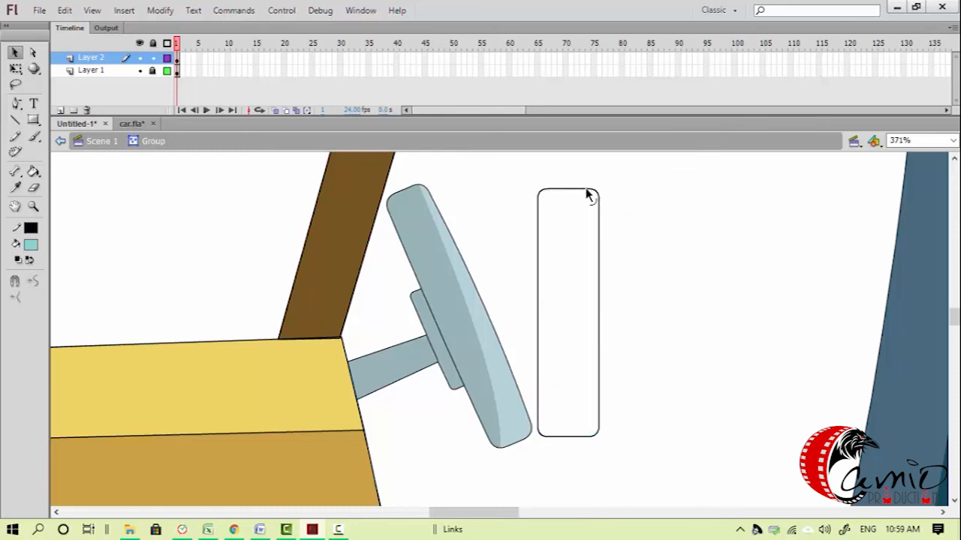
{"action": "double_click", "coordinate": [598, 196]}
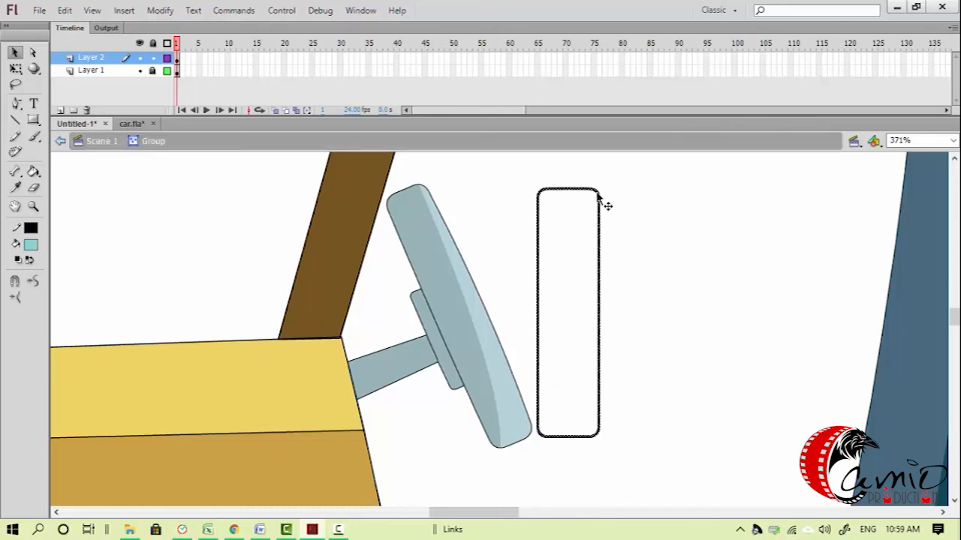
{"action": "key", "text": "q"}
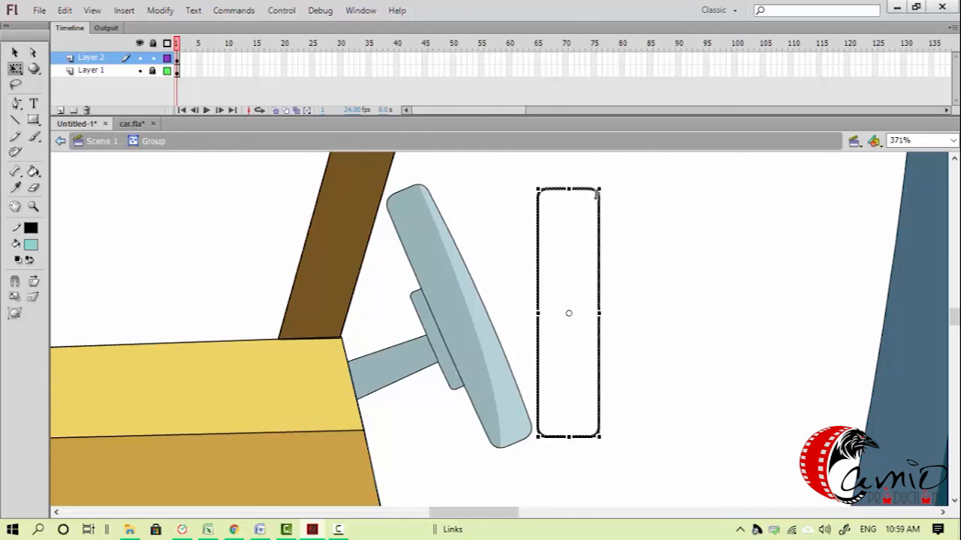
{"action": "left_click_drag", "start_coordinate": [608, 184], "coordinate": [575, 178]}
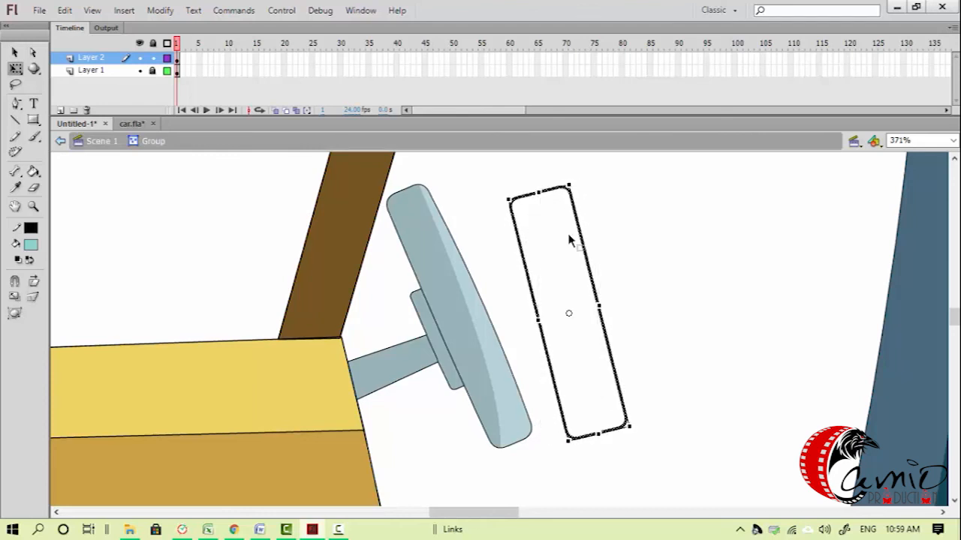
Nudge the tilted outline left until it overlaps the steering wheel
{"action": "key", "text": "Left"}
{"action": "key", "text": "Left"}
{"action": "key", "text": "Left"}
{"action": "key", "text": "Left"}
{"action": "key", "text": "Left"}
{"action": "key", "text": "Left"}
{"action": "key", "text": "Left"}
{"action": "key", "text": "Left"}
{"action": "key", "text": "Left"}
{"action": "key", "text": "Left"}
{"action": "key", "text": "Left"}
{"action": "key", "text": "Left"}
{"action": "key", "text": "Left"}
{"action": "key", "text": "Left"}
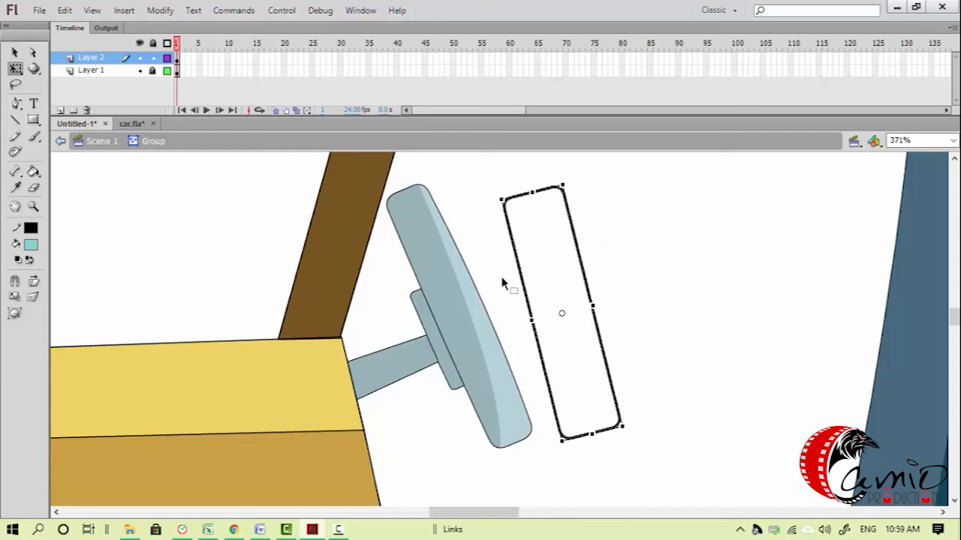
{"action": "key", "text": "Left"}
{"action": "key", "text": "Left"}
{"action": "key", "text": "Left"}
{"action": "key", "text": "Left"}
{"action": "key", "text": "Left"}
{"action": "key", "text": "Left"}
{"action": "key", "text": "Left"}
{"action": "key", "text": "Left"}
{"action": "key", "text": "Left"}
{"action": "key", "text": "Left"}
{"action": "key", "text": "Left"}
{"action": "key", "text": "Left"}
{"action": "key", "text": "Left"}
{"action": "key", "text": "Left"}
{"action": "key", "text": "Left"}
{"action": "key", "text": "Left"}
{"action": "key", "text": "Left"}
{"action": "key", "text": "Left"}
{"action": "key", "text": "Left"}
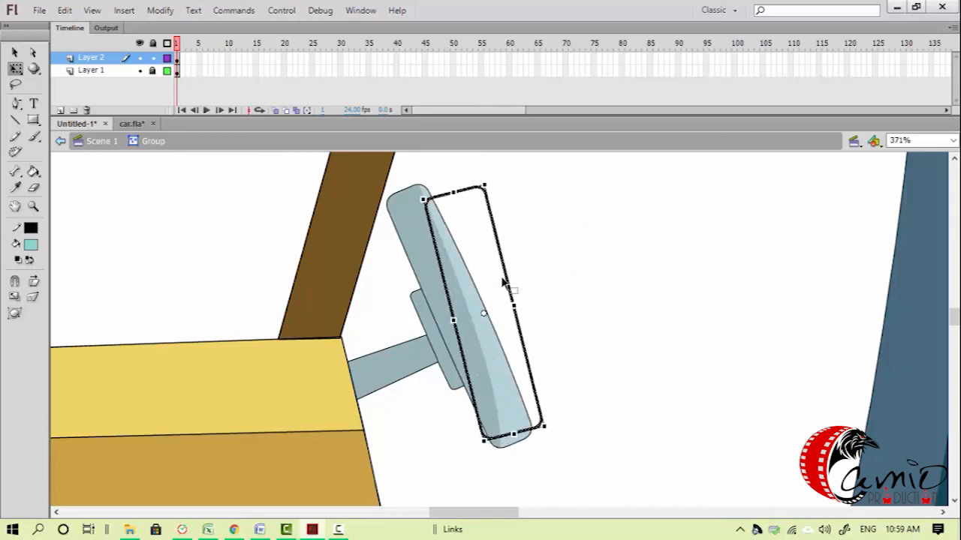
Tilt the outline to the steering wheel's angle and nudge it until its left edge and ends line up with the wheel
{"action": "left_click_drag", "start_coordinate": [483, 180], "coordinate": [414, 170]}
{"action": "key", "text": "Down"}
{"action": "key", "text": "Left"}
{"action": "key", "text": "Left"}
{"action": "key", "text": "Left"}
{"action": "key", "text": "Left"}
{"action": "key", "text": "Left"}
{"action": "key", "text": "Left"}
{"action": "key", "text": "Left"}
{"action": "key", "text": "Down"}
{"action": "key", "text": "Down"}
{"action": "key", "text": "Down"}
{"action": "key", "text": "Down"}
{"action": "key", "text": "Down"}
{"action": "key", "text": "Down"}
{"action": "key", "text": "Down"}
{"action": "key", "text": "Down"}
{"action": "key", "text": "Down"}
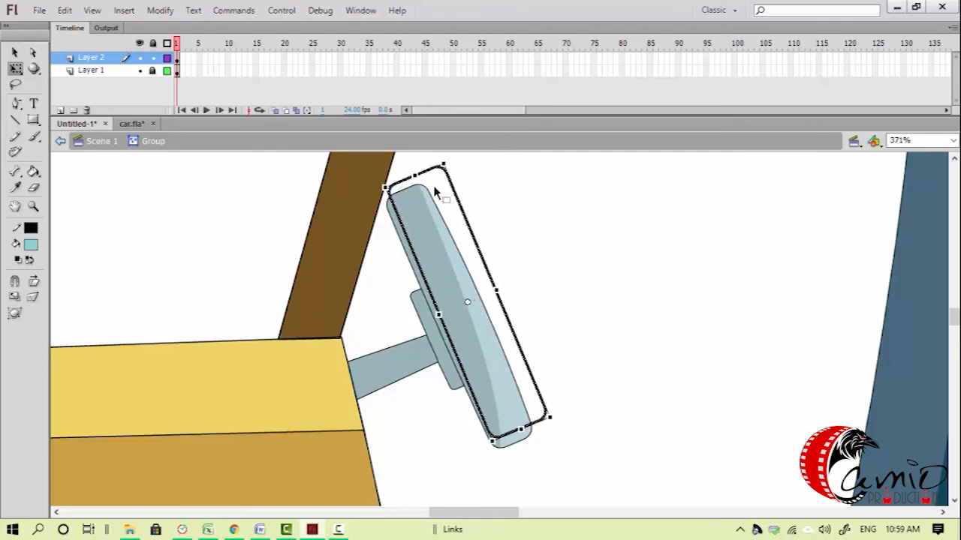
{"action": "key", "text": "Down"}
{"action": "key", "text": "Down"}
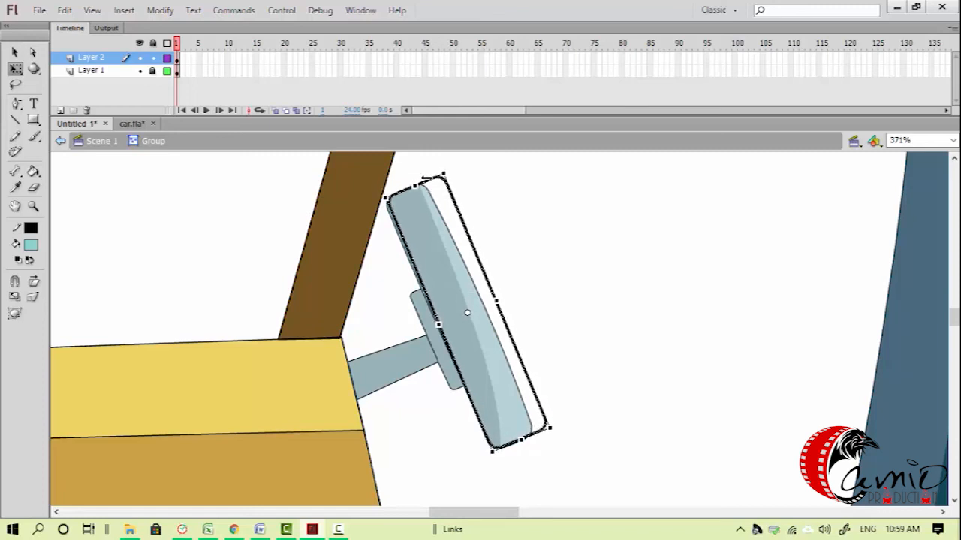
{"action": "left_click_drag", "start_coordinate": [424, 181], "coordinate": [419, 186]}
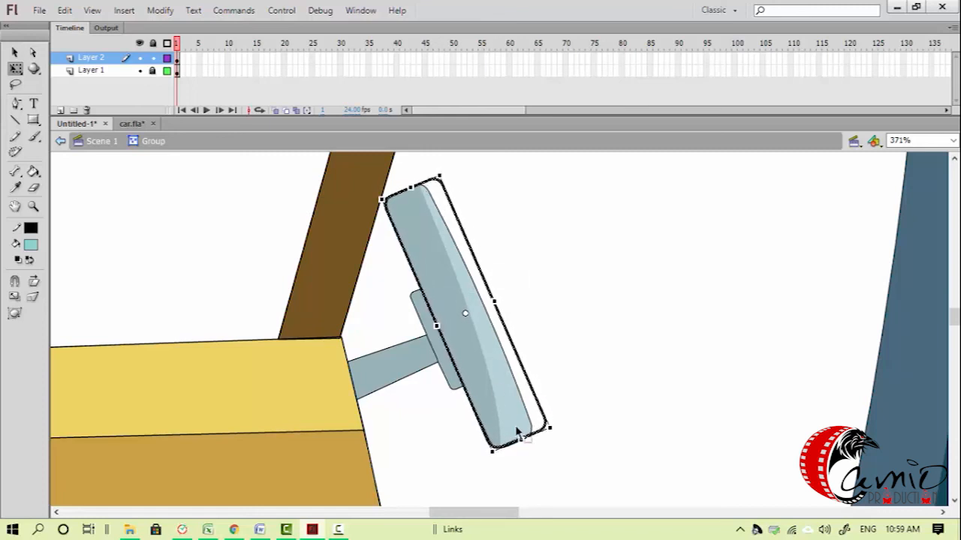
Try grouping the wheel outline and narrowing it from its right side, and undo both
{"action": "left_click", "coordinate": [547, 436]}
{"action": "left_click", "coordinate": [502, 321]}
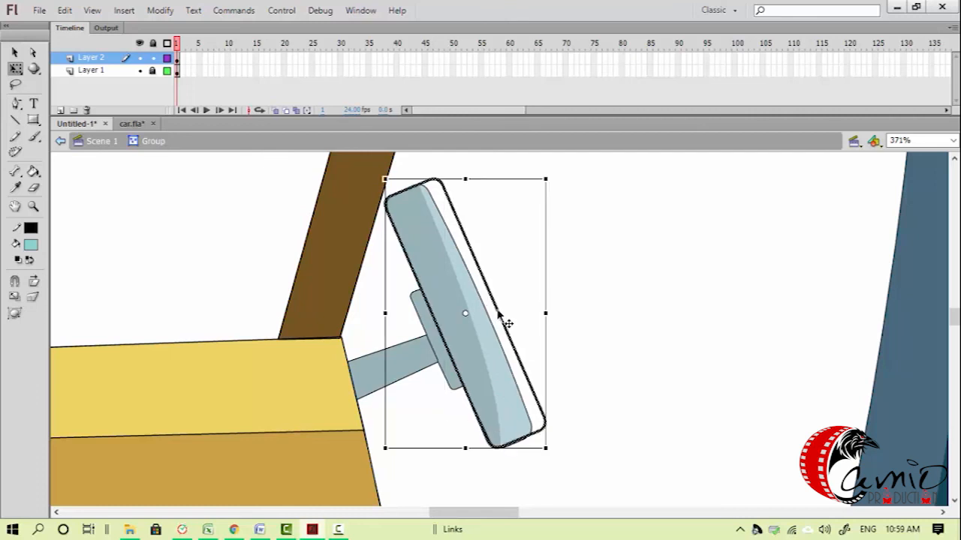
{"action": "key", "text": "ctrl+g"}
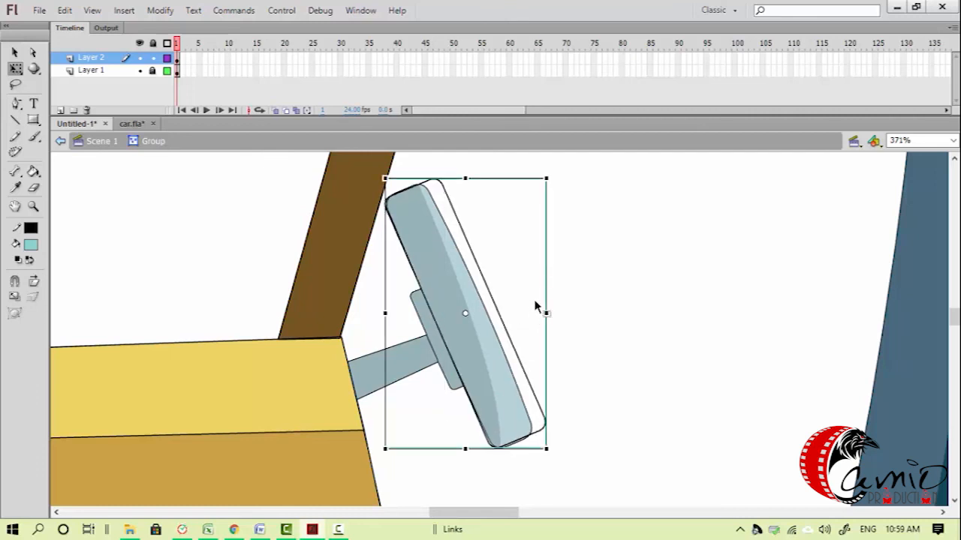
{"action": "left_click_drag", "start_coordinate": [546, 314], "coordinate": [521, 313]}
{"action": "key", "text": "ctrl+z"}
{"action": "key", "text": "ctrl+z"}
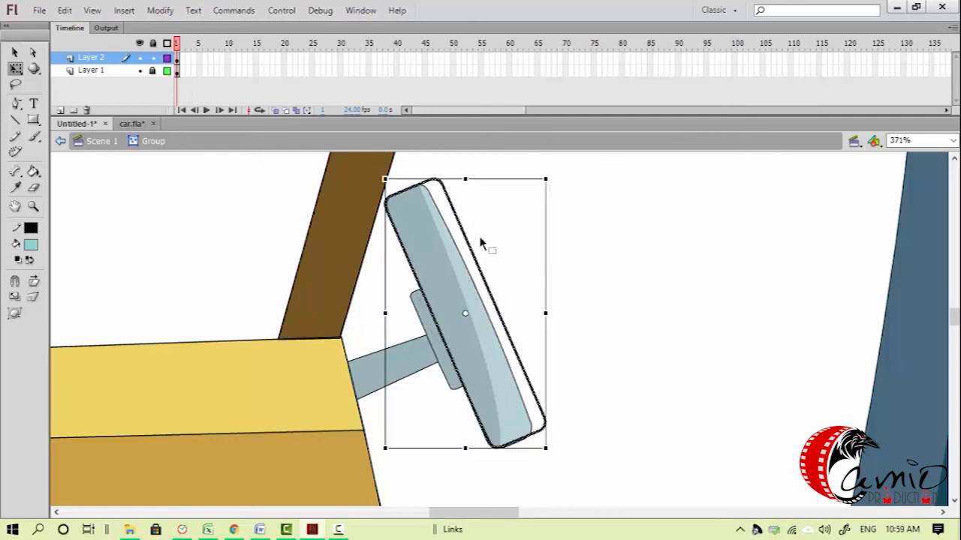
Fit the outline's lower left corner to the steering wheel's rounded corner
{"action": "left_click", "coordinate": [481, 247]}
{"action": "left_click", "coordinate": [473, 256]}
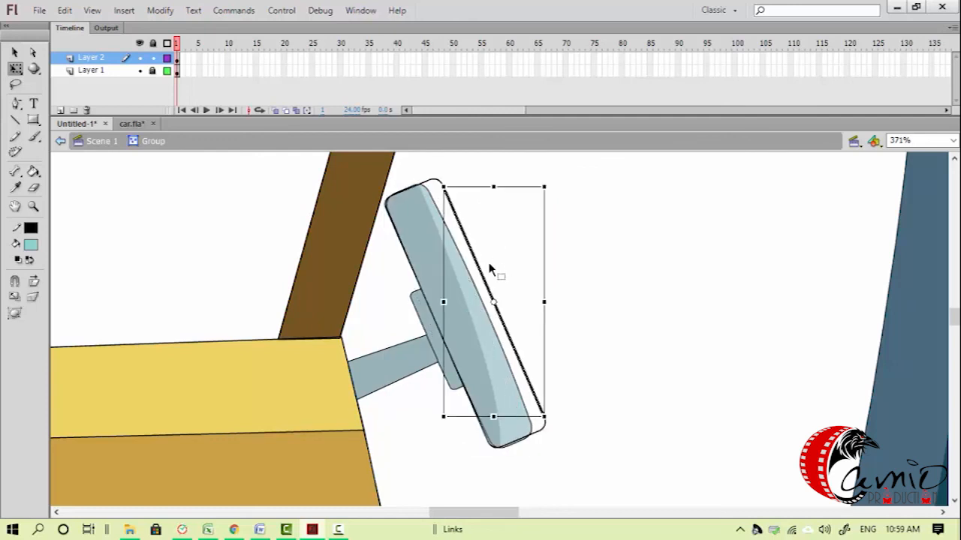
{"action": "left_click_drag", "start_coordinate": [462, 374], "coordinate": [636, 486]}
{"action": "key", "text": "v"}
{"action": "left_click_drag", "start_coordinate": [280, 322], "coordinate": [442, 437]}
{"action": "left_click_drag", "start_coordinate": [464, 342], "coordinate": [493, 342]}
{"action": "key", "text": "ctrl+z"}
{"action": "left_click_drag", "start_coordinate": [403, 309], "coordinate": [478, 326]}
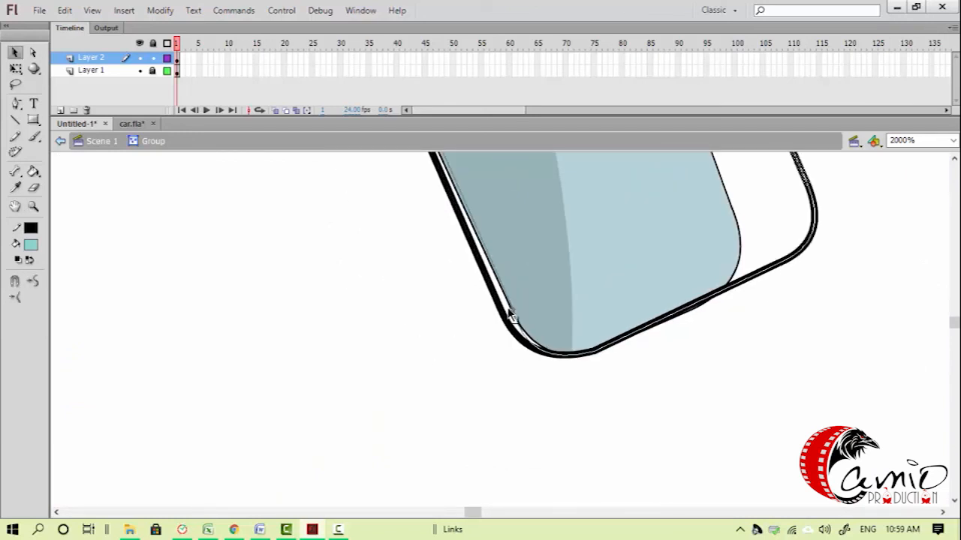
{"action": "left_click_drag", "start_coordinate": [537, 345], "coordinate": [542, 348]}
Pull the outline's lower right corner in to the steering wheel's lower right corner
{"action": "left_click_drag", "start_coordinate": [588, 314], "coordinate": [487, 373]}
{"action": "left_click", "coordinate": [700, 318]}
{"action": "left_click_drag", "start_coordinate": [686, 320], "coordinate": [608, 367]}
{"action": "key", "text": "ctrl+z"}
{"action": "left_click_drag", "start_coordinate": [707, 250], "coordinate": [674, 307]}
{"action": "key", "text": "ctrl+z"}
{"action": "mouse_move", "coordinate": [670, 316]}
{"action": "left_mouse_down"}
{"action": "mouse_move", "coordinate": [626, 337]}
{"action": "mouse_move", "coordinate": [636, 332]}
{"action": "mouse_move", "coordinate": [605, 331]}
{"action": "mouse_move", "coordinate": [617, 421]}
{"action": "left_mouse_up"}
Adjust the anchor points of the outline's upper left corner to follow the steering wheel's rounded corner
{"action": "key", "text": "ctrl+minus"}
{"action": "left_click_drag", "start_coordinate": [491, 275], "coordinate": [511, 416]}
{"action": "left_click_drag", "start_coordinate": [487, 225], "coordinate": [515, 416]}
{"action": "left_click_drag", "start_coordinate": [424, 183], "coordinate": [543, 448]}
{"action": "left_click_drag", "start_coordinate": [315, 303], "coordinate": [510, 381]}
{"action": "left_click_drag", "start_coordinate": [406, 345], "coordinate": [428, 332]}
{"action": "key", "text": "ctrl+z"}
{"action": "key", "text": "ctrl+z"}
{"action": "left_click", "coordinate": [414, 345]}
{"action": "key", "text": "a"}
{"action": "left_click", "coordinate": [418, 341]}
{"action": "left_click_drag", "start_coordinate": [391, 424], "coordinate": [396, 420]}
Move the outline's upper right corner points onto the wheel and bend the right edge along its curve
{"action": "left_click_drag", "start_coordinate": [604, 271], "coordinate": [507, 285]}
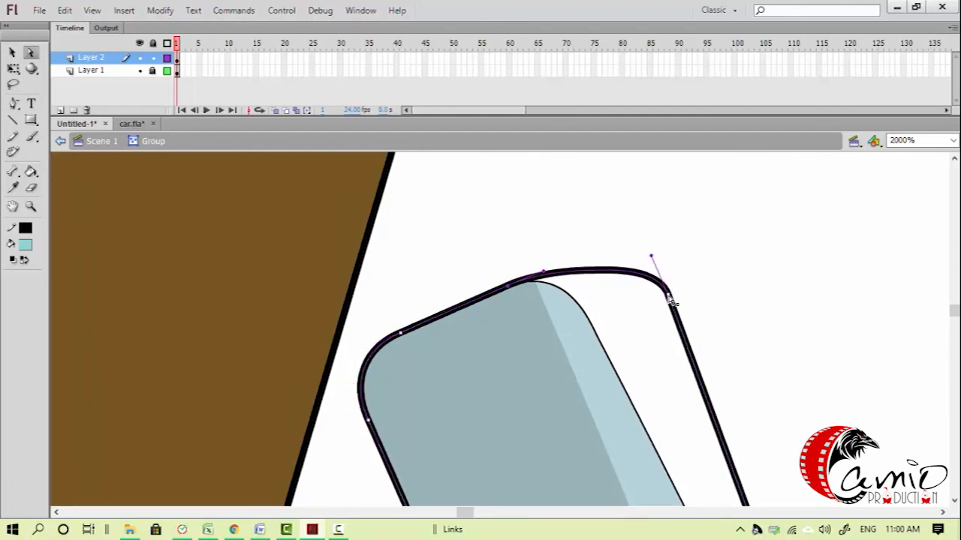
{"action": "left_click_drag", "start_coordinate": [664, 300], "coordinate": [576, 295]}
{"action": "left_click_drag", "start_coordinate": [649, 322], "coordinate": [547, 153]}
{"action": "key", "text": "v"}
{"action": "mouse_move", "coordinate": [608, 420]}
{"action": "left_mouse_down"}
{"action": "mouse_move", "coordinate": [653, 425]}
{"action": "mouse_move", "coordinate": [643, 425]}
{"action": "mouse_move", "coordinate": [595, 338]}
{"action": "mouse_move", "coordinate": [590, 405]}
{"action": "left_mouse_up"}
{"action": "scroll", "coordinate": [606, 425], "scroll_direction": "down", "scroll_amount": 2}
Draw a straight line from the wheel's upper edge down to its lower tip along the shading boundary
{"action": "key", "text": "n"}
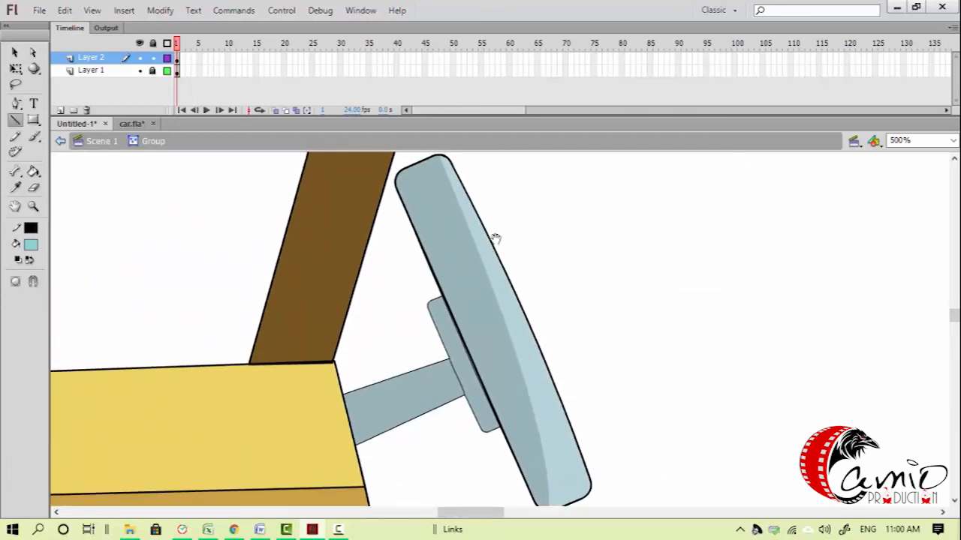
{"action": "scroll", "coordinate": [496, 238], "scroll_direction": "down", "scroll_amount": 1}
{"action": "left_click_drag", "start_coordinate": [493, 276], "coordinate": [502, 324]}
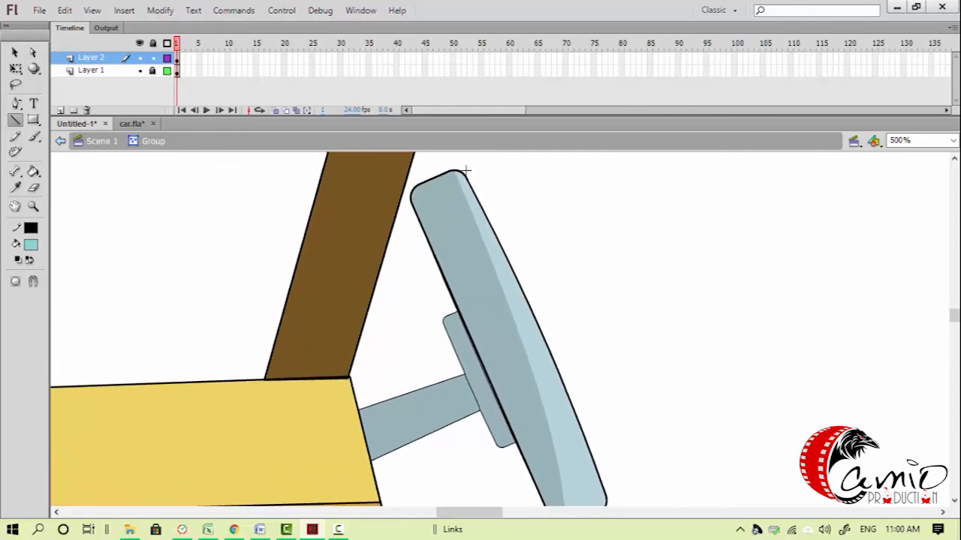
{"action": "left_click_drag", "start_coordinate": [454, 166], "coordinate": [553, 498]}
{"action": "scroll", "coordinate": [564, 398], "scroll_direction": "down", "scroll_amount": 1}
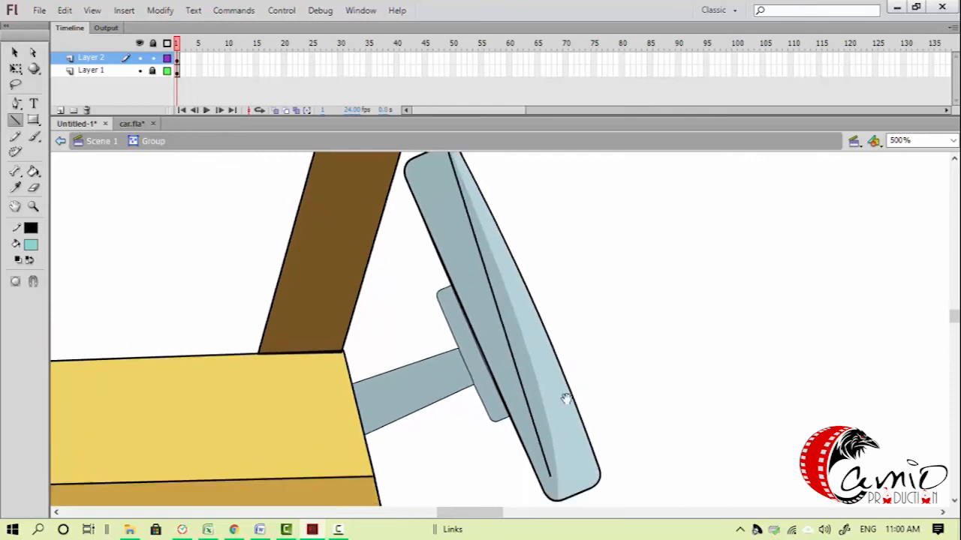
{"action": "key", "text": "z"}
{"action": "left_click", "coordinate": [597, 461]}
{"action": "key", "text": "v"}
{"action": "double_click", "coordinate": [572, 439]}
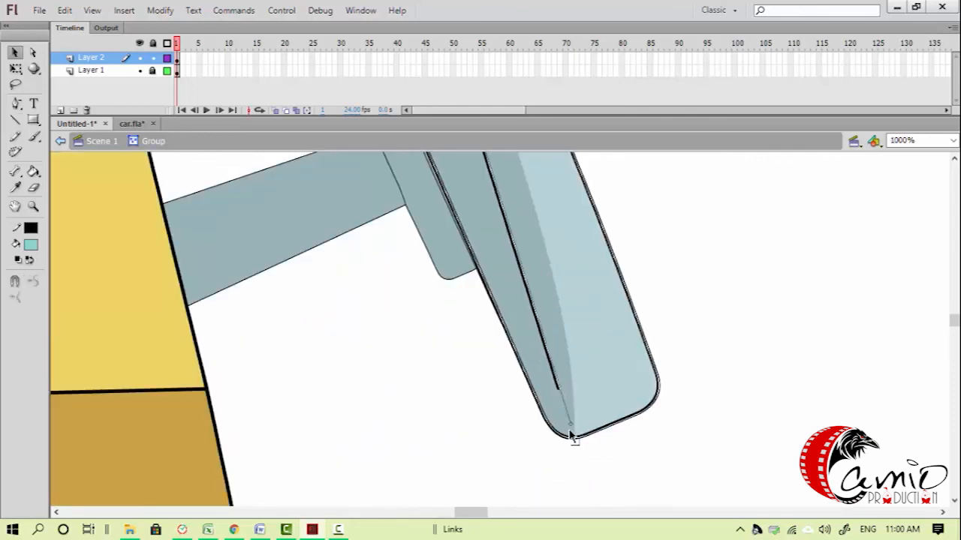
{"action": "left_click", "coordinate": [587, 423]}
Bend the shading line to follow the boundary between the wheel's two tones and leave the group
{"action": "key", "text": "ctrl+minus"}
{"action": "scroll", "coordinate": [481, 285], "scroll_direction": "up", "scroll_amount": 3}
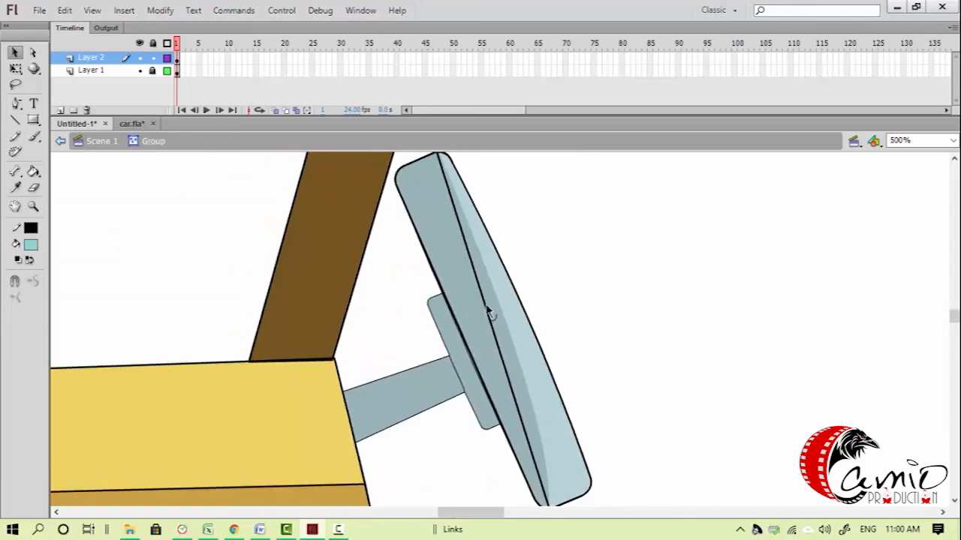
{"action": "left_click_drag", "start_coordinate": [485, 306], "coordinate": [505, 313]}
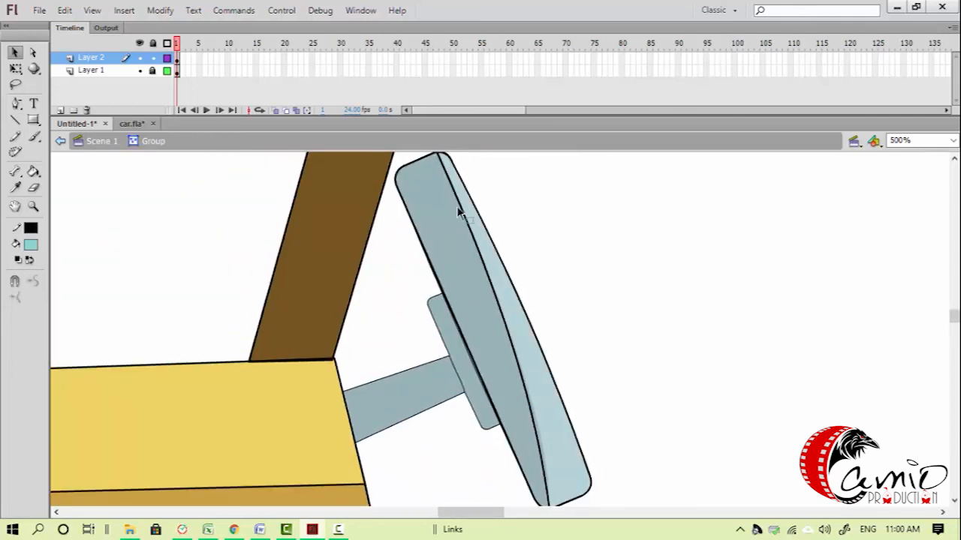
{"action": "scroll", "coordinate": [450, 193], "scroll_direction": "up", "scroll_amount": 1}
{"action": "scroll", "coordinate": [510, 381], "scroll_direction": "down", "scroll_amount": 4}
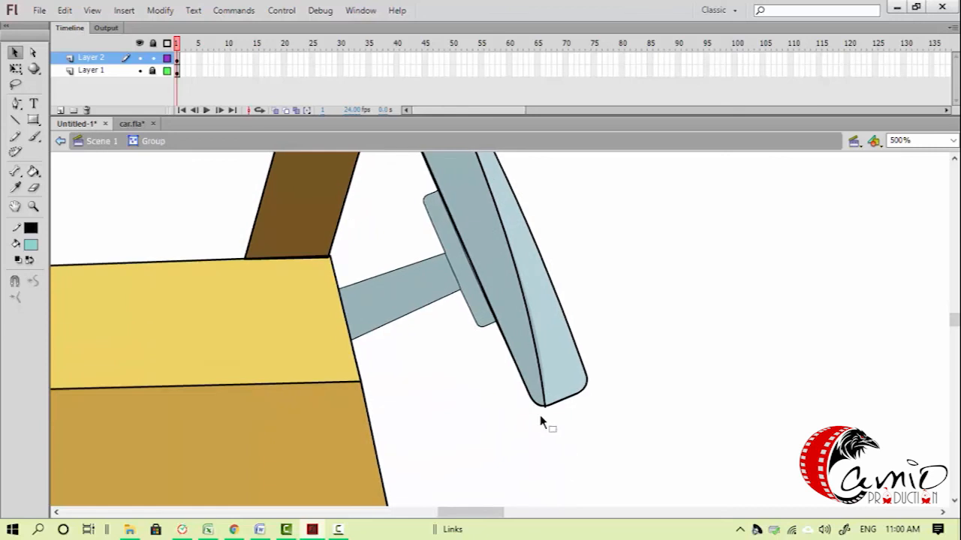
{"action": "left_click", "coordinate": [536, 349]}
{"action": "left_click", "coordinate": [484, 417]}
{"action": "key", "text": "ctrl+minus"}
{"action": "scroll", "coordinate": [597, 330], "scroll_direction": "up", "scroll_amount": 2}
{"action": "double_click", "coordinate": [596, 330]}
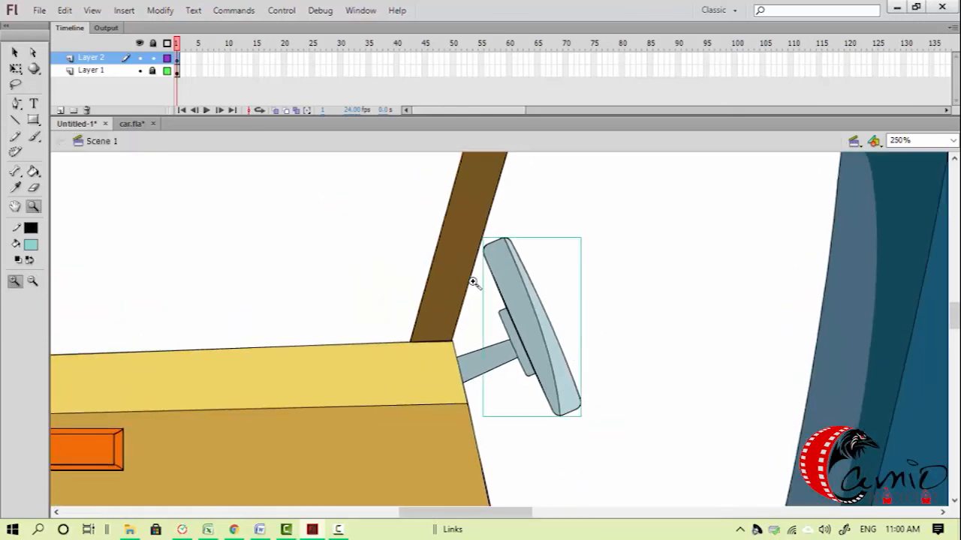
Reopen the steering wheel group, align its left edge with the artwork beside the hub, and leave the group
{"action": "scroll", "coordinate": [718, 331], "scroll_direction": "up", "scroll_amount": 3}
{"action": "left_click", "coordinate": [718, 331]}
{"action": "scroll", "coordinate": [691, 285], "scroll_direction": "down", "scroll_amount": 1}
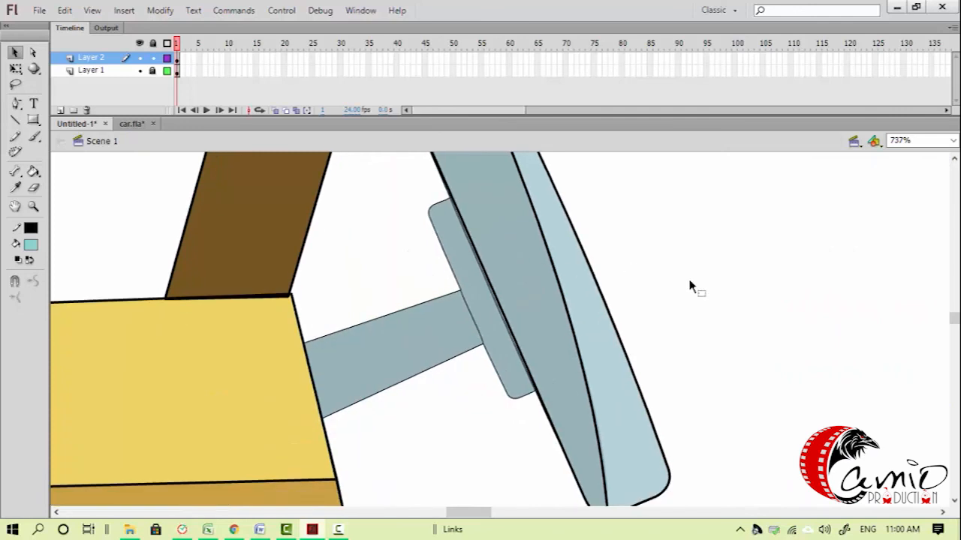
{"action": "double_click", "coordinate": [517, 338]}
{"action": "scroll", "coordinate": [533, 310], "scroll_direction": "up", "scroll_amount": 3}
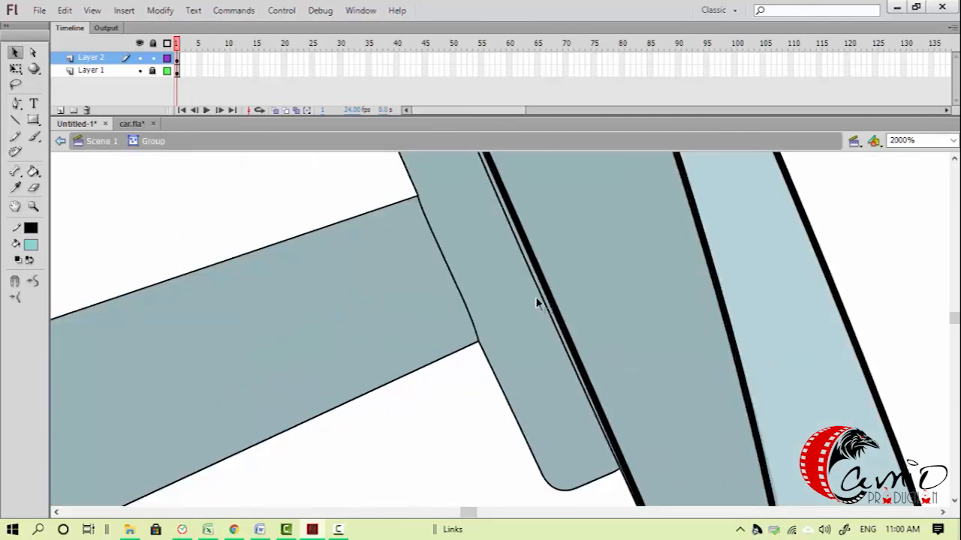
{"action": "scroll", "coordinate": [498, 360], "scroll_direction": "down", "scroll_amount": 4}
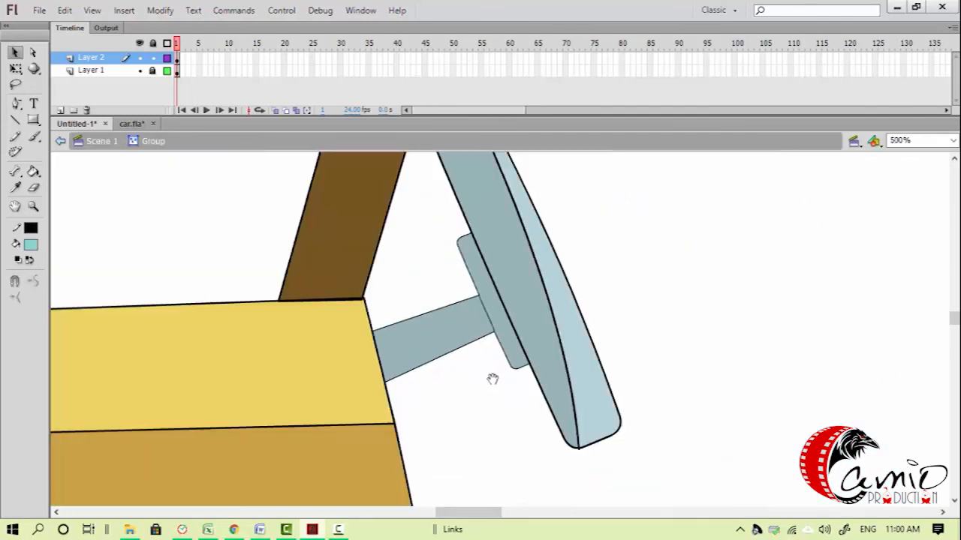
{"action": "double_click", "coordinate": [489, 388]}
Create and enter a new group for the steering column and hub linework on Layer 2
{"action": "left_click", "coordinate": [684, 298]}
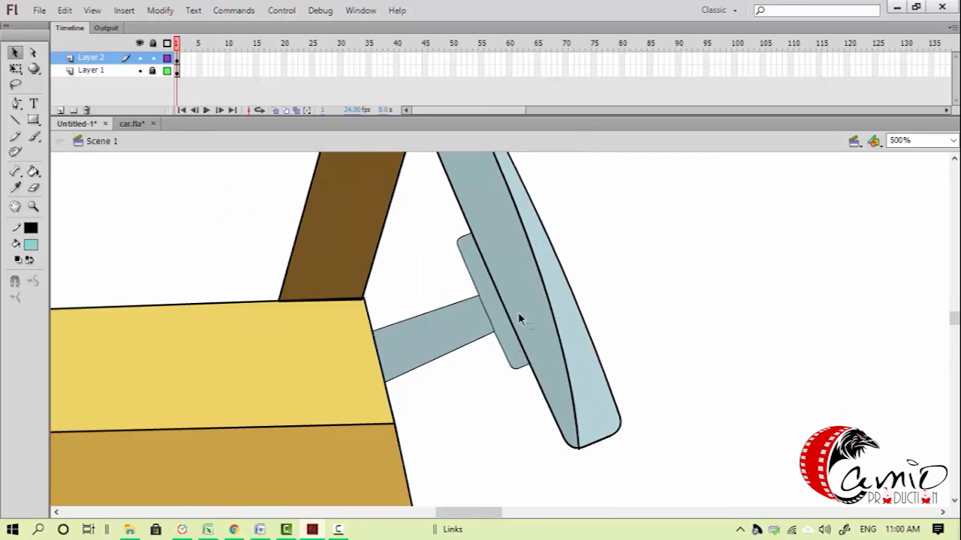
{"action": "double_click", "coordinate": [480, 387]}
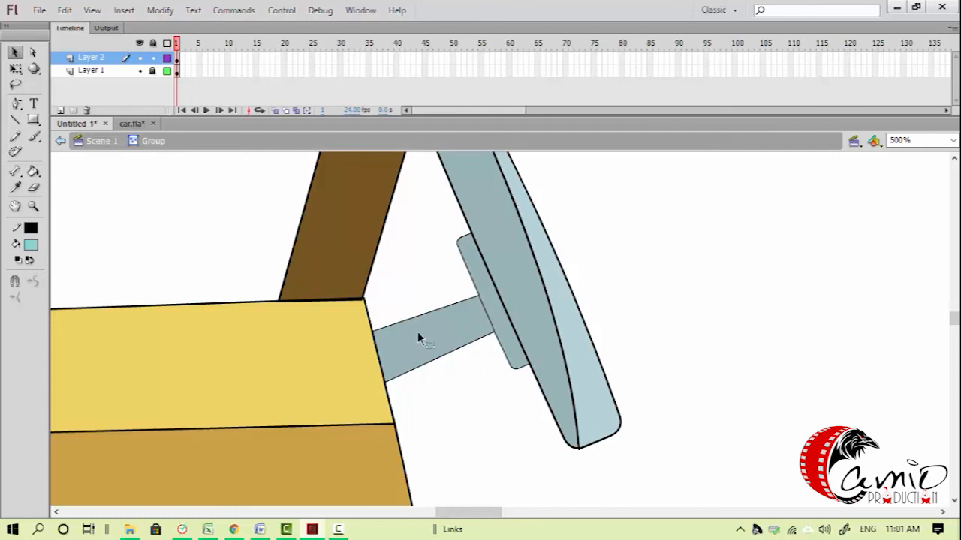
{"action": "key", "text": "r"}
{"action": "mouse_move", "coordinate": [390, 264]}
{"action": "left_mouse_down"}
{"action": "mouse_move", "coordinate": [470, 352]}
{"action": "mouse_move", "coordinate": [421, 344]}
{"action": "left_mouse_up"}
{"action": "key", "text": "v"}
{"action": "left_click", "coordinate": [441, 334]}
{"action": "key", "text": "Delete"}
Draw a rectangle with the Rectangle tool over the steering column and remove its fill
{"action": "mouse_move", "coordinate": [35, 124]}
{"action": "left_mouse_down"}
{"action": "mouse_move", "coordinate": [73, 133]}
{"action": "mouse_move", "coordinate": [73, 119]}
{"action": "left_mouse_up"}
{"action": "mouse_move", "coordinate": [486, 378]}
{"action": "left_mouse_down"}
{"action": "mouse_move", "coordinate": [421, 295]}
{"action": "mouse_move", "coordinate": [501, 376]}
{"action": "left_mouse_up"}
{"action": "key", "text": "v"}
{"action": "left_click", "coordinate": [471, 339]}
{"action": "key", "text": "Delete"}
Move the rectangle's upper left corner to where the column's upper edge meets the yellow body
{"action": "key", "text": "z"}
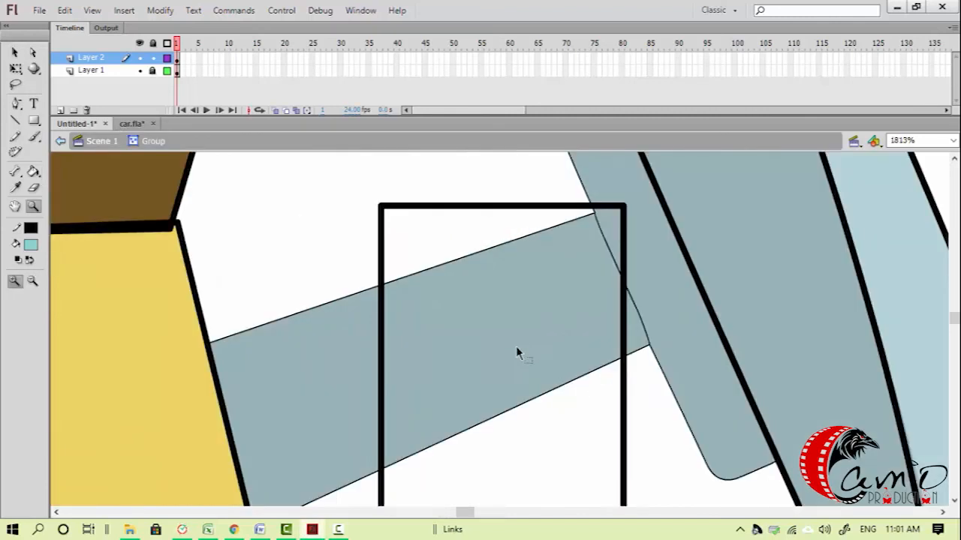
{"action": "key", "text": "v"}
{"action": "scroll", "coordinate": [515, 351], "scroll_direction": "up", "scroll_amount": 1}
{"action": "left_click_drag", "start_coordinate": [382, 231], "coordinate": [206, 367]}
Move the rectangle's upper right corner up to the top of the hub, just inside the wheel's edge
{"action": "key", "text": "space"}
{"action": "left_click_drag", "start_coordinate": [582, 265], "coordinate": [460, 358]}
{"action": "left_click_drag", "start_coordinate": [500, 325], "coordinate": [473, 332]}
{"action": "left_click_drag", "start_coordinate": [490, 282], "coordinate": [497, 199]}
{"action": "key", "text": "space"}
{"action": "left_click_drag", "start_coordinate": [468, 331], "coordinate": [450, 229]}
{"action": "key", "text": "z"}
{"action": "left_click_drag", "start_coordinate": [365, 230], "coordinate": [517, 314]}
{"action": "key", "text": "v"}
{"action": "left_click_drag", "start_coordinate": [549, 403], "coordinate": [543, 378]}
{"action": "key", "text": "space"}
{"action": "left_click_drag", "start_coordinate": [505, 394], "coordinate": [481, 326]}
Fit the outline's upper side to the artwork, adding corners at the hub's upper end and the column junction, and shape the hub's edge
{"action": "key", "text": "ctrl+space"}
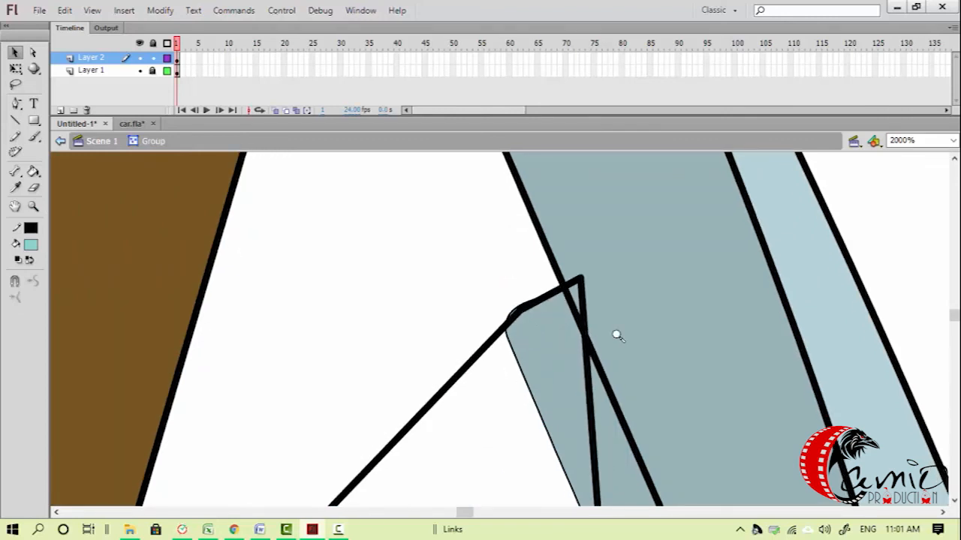
{"action": "left_click_drag", "start_coordinate": [488, 259], "coordinate": [616, 335]}
{"action": "left_click_drag", "start_coordinate": [527, 311], "coordinate": [535, 316]}
{"action": "mouse_move", "coordinate": [465, 343]}
{"action": "left_mouse_down"}
{"action": "mouse_move", "coordinate": [473, 334]}
{"action": "mouse_move", "coordinate": [456, 351]}
{"action": "left_mouse_up"}
{"action": "key", "text": "space"}
{"action": "left_click_drag", "start_coordinate": [398, 375], "coordinate": [398, 217]}
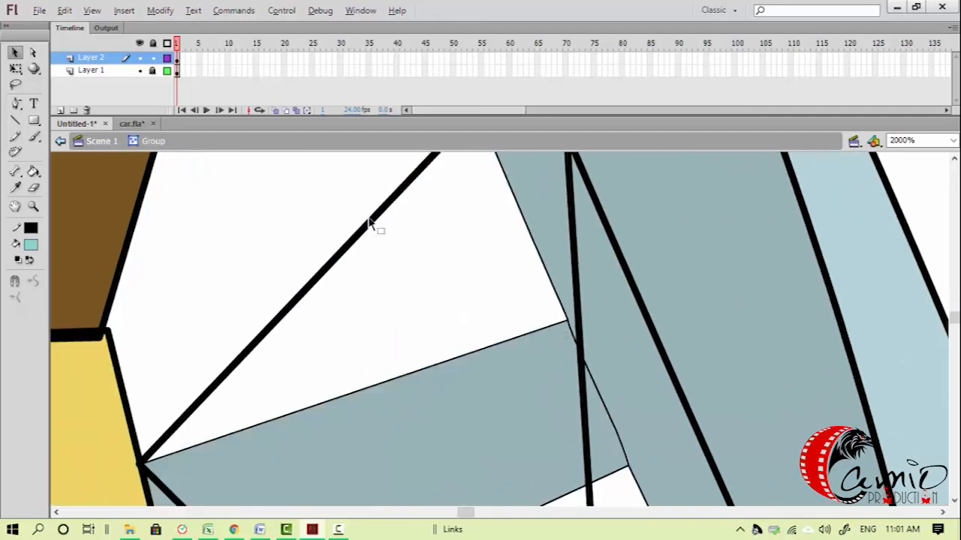
{"action": "mouse_move", "coordinate": [559, 322]}
{"action": "left_mouse_down"}
{"action": "mouse_move", "coordinate": [568, 326]}
{"action": "mouse_move", "coordinate": [553, 311]}
{"action": "left_mouse_up"}
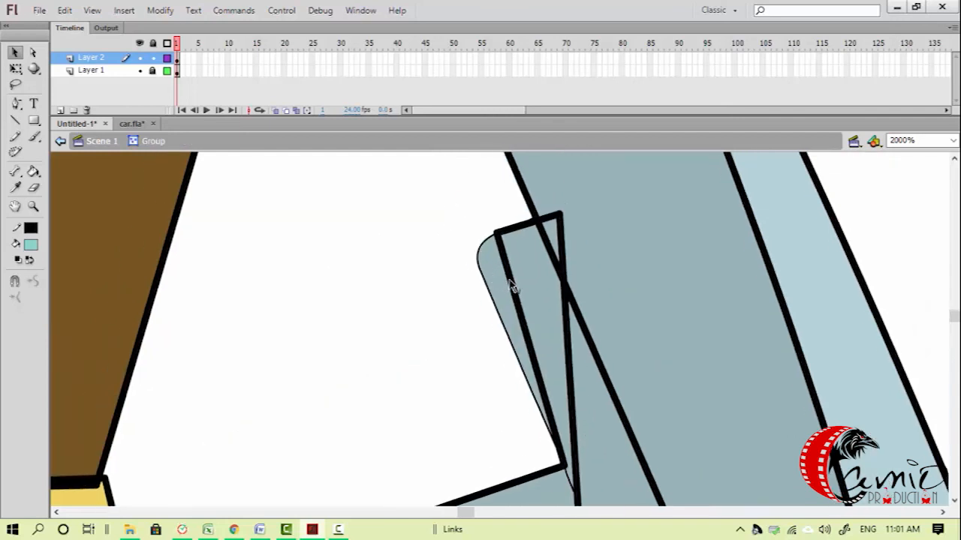
{"action": "left_click_drag", "start_coordinate": [511, 282], "coordinate": [479, 257]}
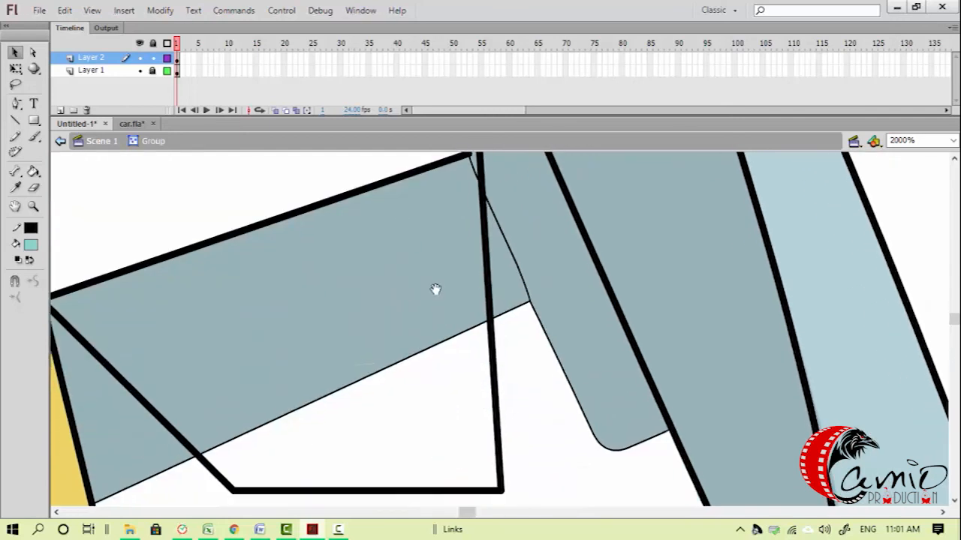
Fit the outline's lower side to the hub's lower end, its junction with the column, and the column's lower edge at the body
{"action": "scroll", "coordinate": [465, 353], "scroll_direction": "down", "scroll_amount": 2}
{"action": "left_click_drag", "start_coordinate": [490, 410], "coordinate": [654, 348]}
{"action": "left_click_drag", "start_coordinate": [594, 366], "coordinate": [407, 187]}
{"action": "left_click_drag", "start_coordinate": [495, 218], "coordinate": [507, 281]}
{"action": "left_click_drag", "start_coordinate": [482, 384], "coordinate": [497, 403]}
{"action": "left_click_drag", "start_coordinate": [143, 431], "coordinate": [366, 422]}
{"action": "mouse_move", "coordinate": [210, 436]}
{"action": "left_mouse_down"}
{"action": "mouse_move", "coordinate": [180, 440]}
{"action": "mouse_move", "coordinate": [198, 440]}
{"action": "left_mouse_up"}
{"action": "left_click_drag", "start_coordinate": [554, 268], "coordinate": [477, 395]}
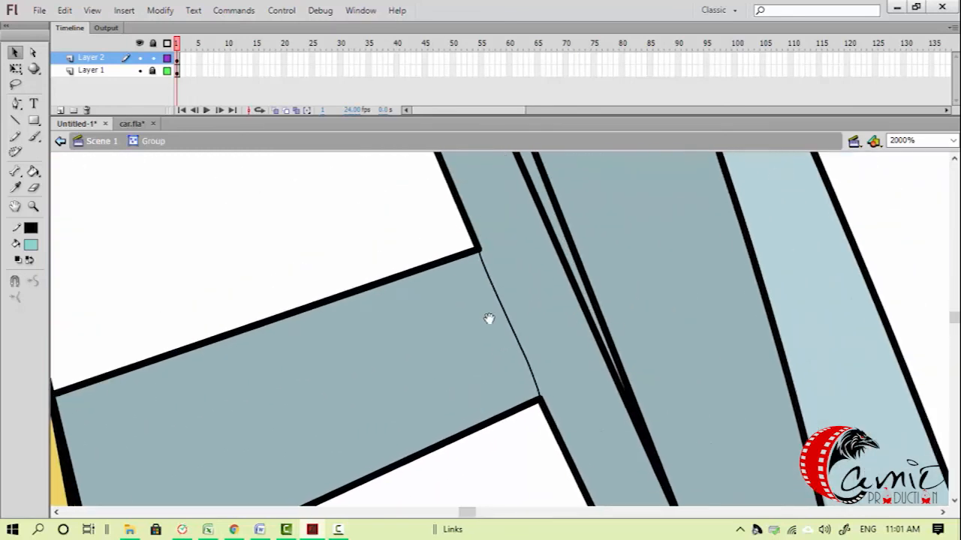
Draw the dividing line between the steering column and hub, and exit the group
{"action": "key", "text": "n"}
{"action": "left_click_drag", "start_coordinate": [524, 396], "coordinate": [537, 399]}
{"action": "key", "text": "v"}
{"action": "key", "text": "ctrl+minus"}
{"action": "key", "text": "ctrl+minus"}
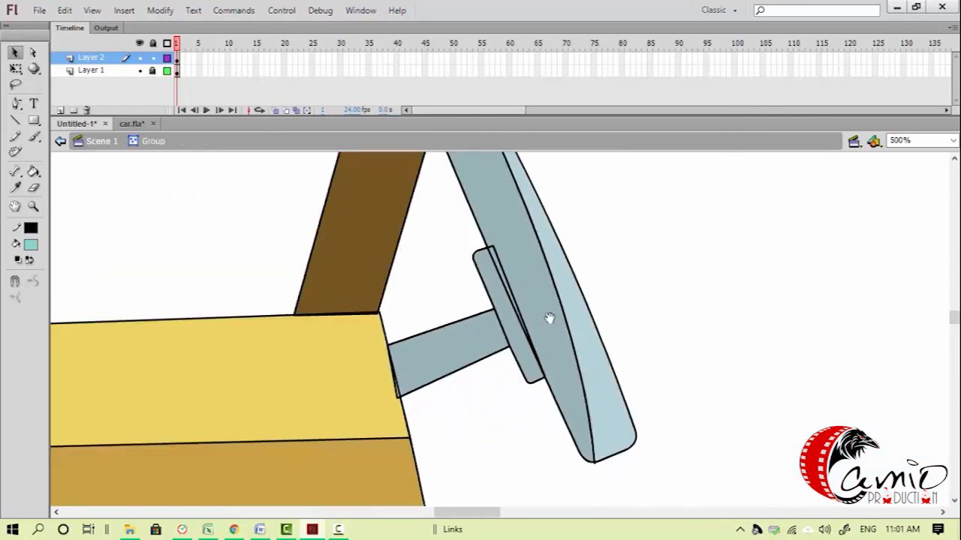
{"action": "double_click", "coordinate": [623, 284]}
Hide and show Layer 1 repeatedly to compare the traced linework on Layer 2 with the full jeep artwork
{"action": "key", "text": "ctrl+minus"}
{"action": "key", "text": "ctrl+minus"}
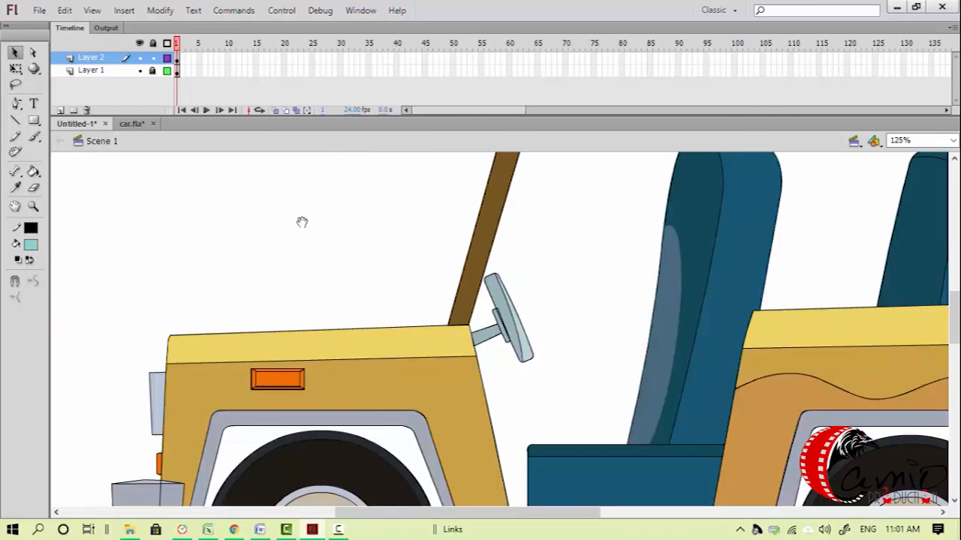
{"action": "key", "text": "ctrl+minus"}
{"action": "left_click_drag", "start_coordinate": [282, 254], "coordinate": [240, 278]}
{"action": "left_click", "coordinate": [140, 70]}
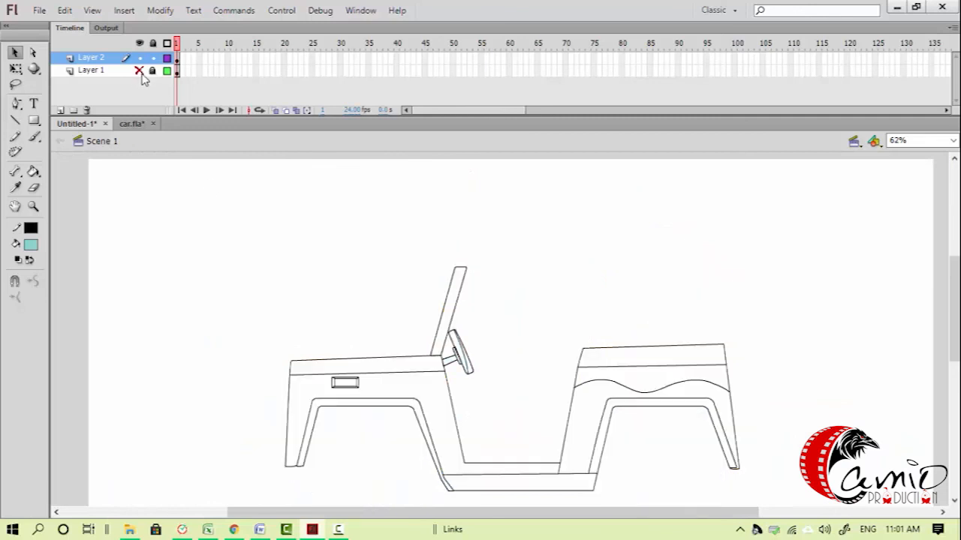
{"action": "left_click", "coordinate": [140, 70]}
{"action": "left_click", "coordinate": [140, 71]}
{"action": "left_click", "coordinate": [140, 70]}
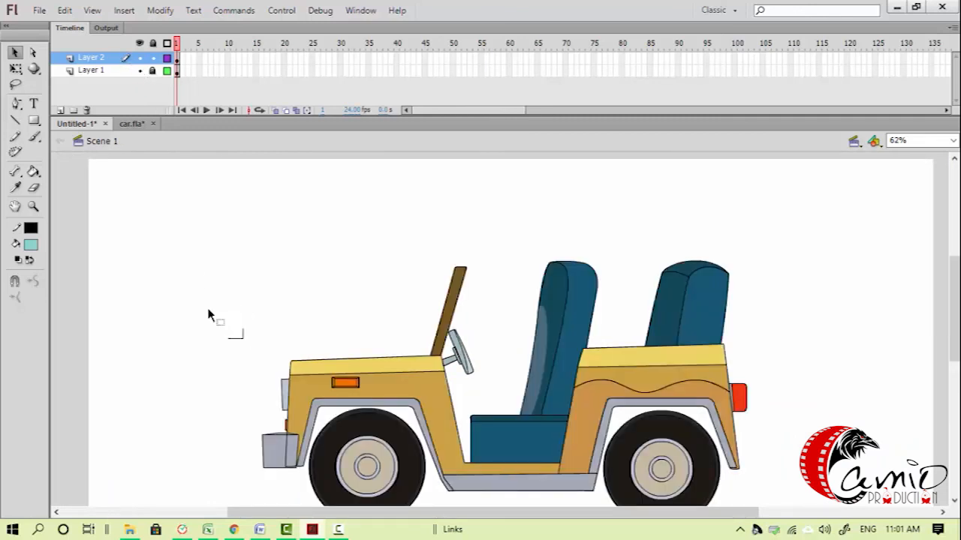
{"action": "left_click_drag", "start_coordinate": [231, 346], "coordinate": [182, 297]}
{"action": "left_click", "coordinate": [139, 70]}
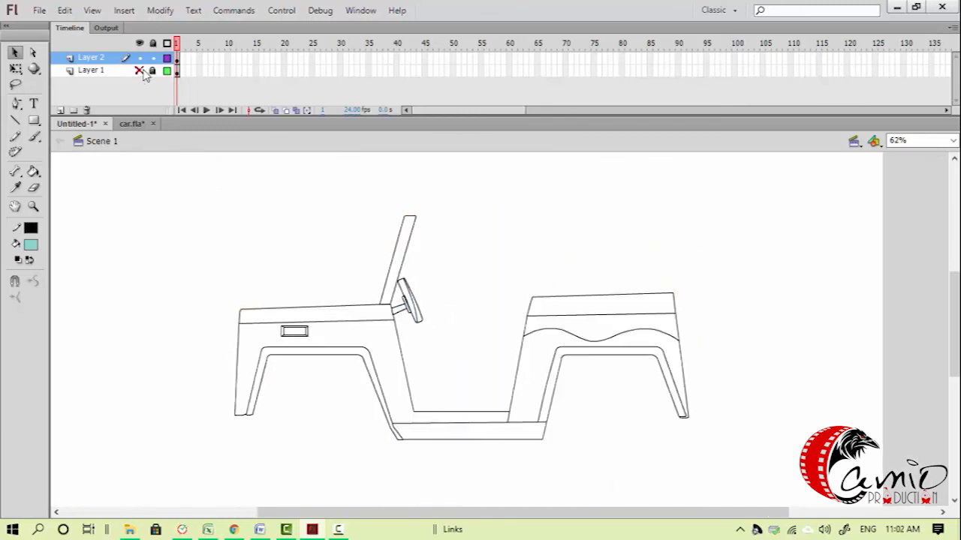
{"action": "left_click", "coordinate": [139, 70]}
{"action": "left_click", "coordinate": [139, 70]}
{"action": "left_click", "coordinate": [139, 72]}
{"action": "left_click", "coordinate": [139, 72]}
{"action": "left_click", "coordinate": [139, 72]}
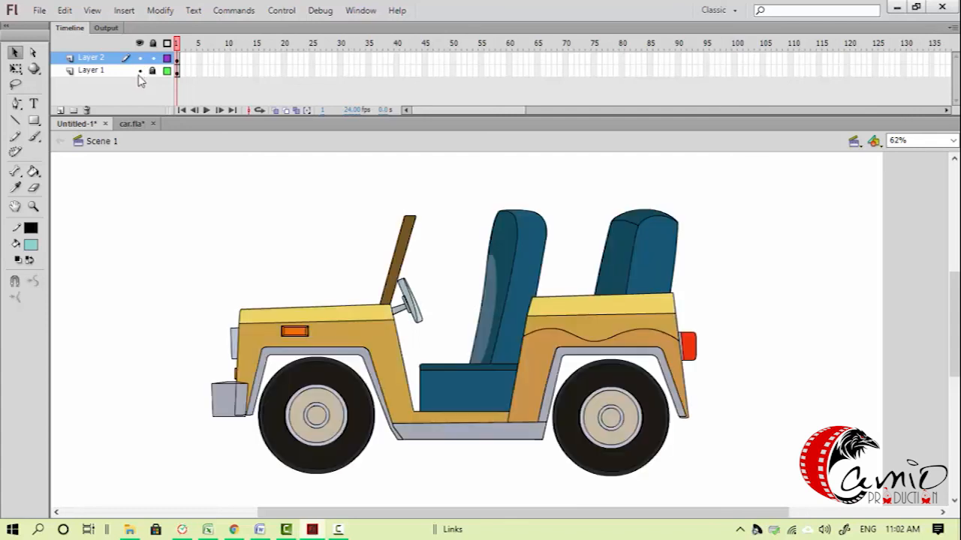
In a new group, draw a rectangle over the rear seat and remove its fill
{"action": "left_click_drag", "start_coordinate": [383, 208], "coordinate": [638, 395]}
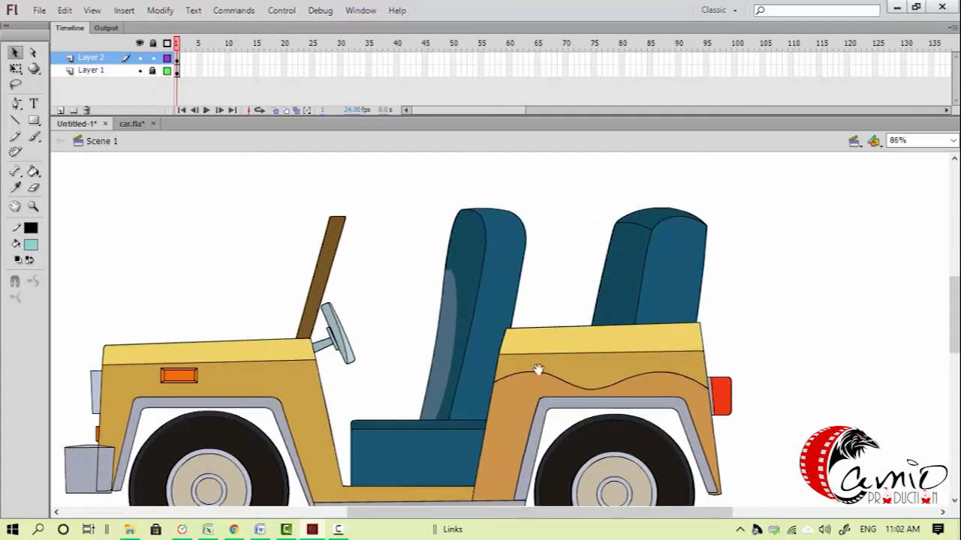
{"action": "left_click_drag", "start_coordinate": [581, 366], "coordinate": [592, 327]}
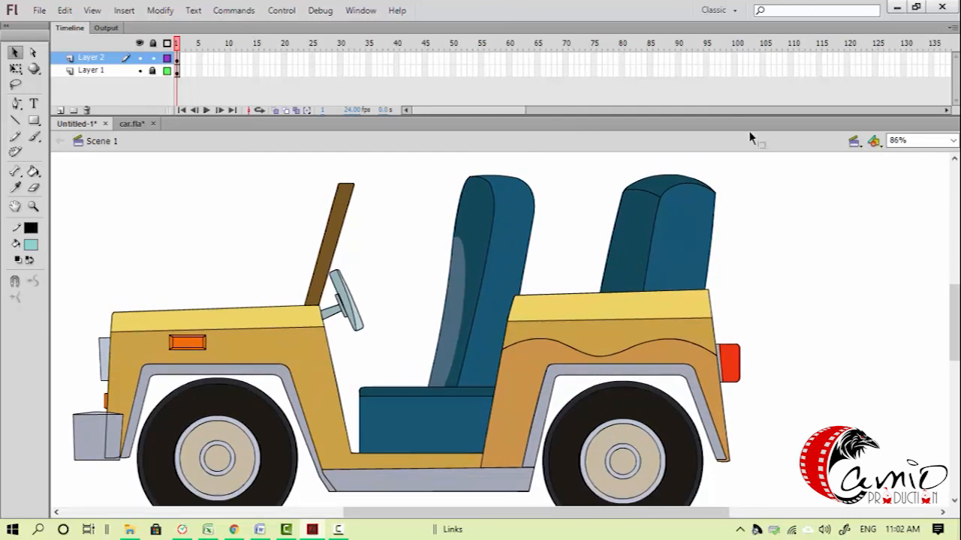
{"action": "double_click", "coordinate": [638, 276]}
{"action": "key", "text": "r"}
{"action": "left_click_drag", "start_coordinate": [603, 174], "coordinate": [657, 355]}
{"action": "key", "text": "v"}
{"action": "left_click", "coordinate": [634, 240]}
{"action": "key", "text": "Delete"}
Fit the rectangle's right side to the rear seat, from its upper right corner down to the yellow body
{"action": "left_click_drag", "start_coordinate": [707, 293], "coordinate": [594, 184]}
{"action": "left_click_drag", "start_coordinate": [583, 233], "coordinate": [552, 304]}
{"action": "left_click_drag", "start_coordinate": [493, 194], "coordinate": [677, 254]}
{"action": "left_click_drag", "start_coordinate": [729, 299], "coordinate": [654, 231]}
{"action": "left_click_drag", "start_coordinate": [423, 278], "coordinate": [483, 291]}
{"action": "left_click_drag", "start_coordinate": [387, 492], "coordinate": [428, 150]}
{"action": "left_click_drag", "start_coordinate": [367, 481], "coordinate": [473, 112]}
{"action": "mouse_move", "coordinate": [345, 473]}
{"action": "left_mouse_down"}
{"action": "mouse_move", "coordinate": [378, 368]}
{"action": "mouse_move", "coordinate": [500, 90]}
{"action": "left_mouse_up"}
{"action": "left_click_drag", "start_coordinate": [352, 313], "coordinate": [779, 268]}
{"action": "key", "text": "ctrl+minus"}
{"action": "left_click_drag", "start_coordinate": [558, 243], "coordinate": [538, 220]}
{"action": "left_click_drag", "start_coordinate": [469, 337], "coordinate": [743, 229]}
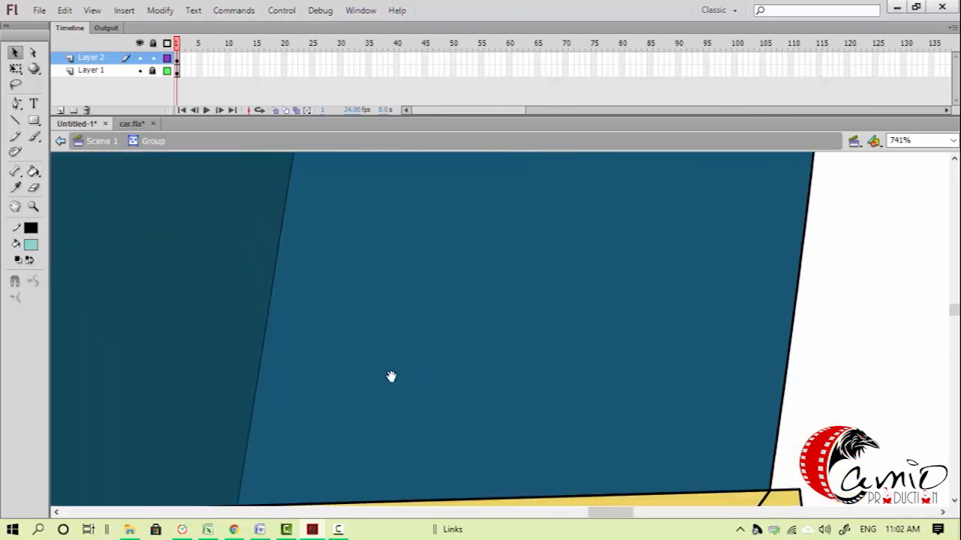
Pull a point on the rectangle's left side to where the rear seat's left edge meets the yellow body
{"action": "left_click_drag", "start_coordinate": [391, 377], "coordinate": [750, 75]}
{"action": "left_click_drag", "start_coordinate": [405, 358], "coordinate": [448, 403]}
{"action": "left_click", "coordinate": [349, 215]}
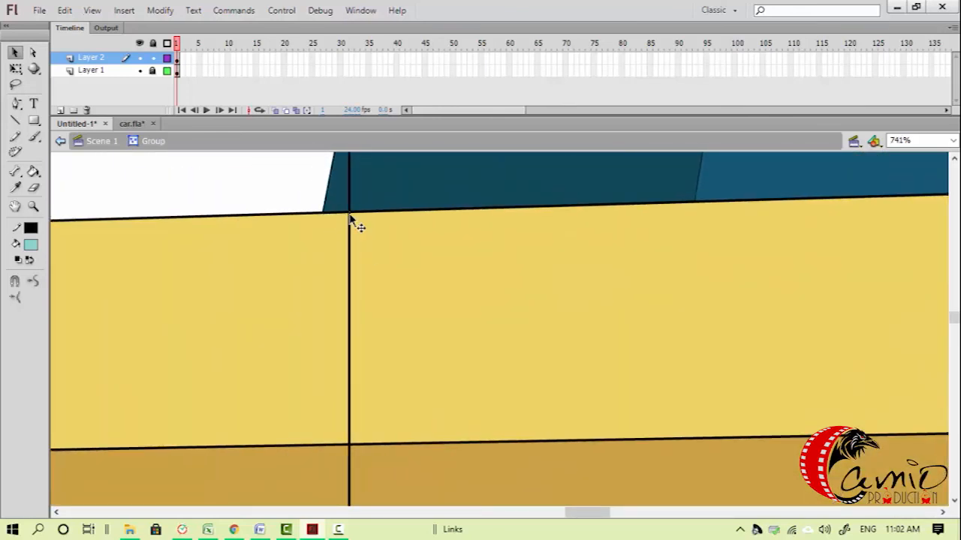
{"action": "left_click_drag", "start_coordinate": [350, 215], "coordinate": [323, 214]}
Move the outline's upper left corner onto the rear seat and shape the small rounded bevel there
{"action": "key", "text": "ctrl+minus"}
{"action": "key", "text": "ctrl+minus"}
{"action": "left_click_drag", "start_coordinate": [390, 220], "coordinate": [328, 384]}
{"action": "left_click", "coordinate": [327, 234], "text": "ctrl"}
{"action": "left_click", "coordinate": [542, 409], "text": "ctrl"}
{"action": "mouse_move", "coordinate": [555, 459]}
{"action": "left_mouse_down"}
{"action": "mouse_move", "coordinate": [480, 345]}
{"action": "mouse_move", "coordinate": [336, 253]}
{"action": "left_mouse_up"}
{"action": "left_click_drag", "start_coordinate": [544, 401], "coordinate": [216, 211]}
{"action": "mouse_move", "coordinate": [174, 237]}
{"action": "left_mouse_down"}
{"action": "mouse_move", "coordinate": [214, 257]}
{"action": "mouse_move", "coordinate": [343, 368]}
{"action": "mouse_move", "coordinate": [347, 393]}
{"action": "mouse_move", "coordinate": [369, 367]}
{"action": "mouse_move", "coordinate": [328, 320]}
{"action": "left_mouse_up"}
{"action": "left_click", "coordinate": [328, 321], "text": "ctrl"}
{"action": "mouse_move", "coordinate": [556, 425]}
{"action": "left_mouse_down"}
{"action": "mouse_move", "coordinate": [510, 418]}
{"action": "mouse_move", "coordinate": [520, 429]}
{"action": "mouse_move", "coordinate": [542, 379]}
{"action": "left_mouse_up"}
Bend the outline's left side to follow the rear seat's slightly curved left edge
{"action": "key", "text": "ctrl+minus"}
{"action": "left_click_drag", "start_coordinate": [502, 481], "coordinate": [530, 255]}
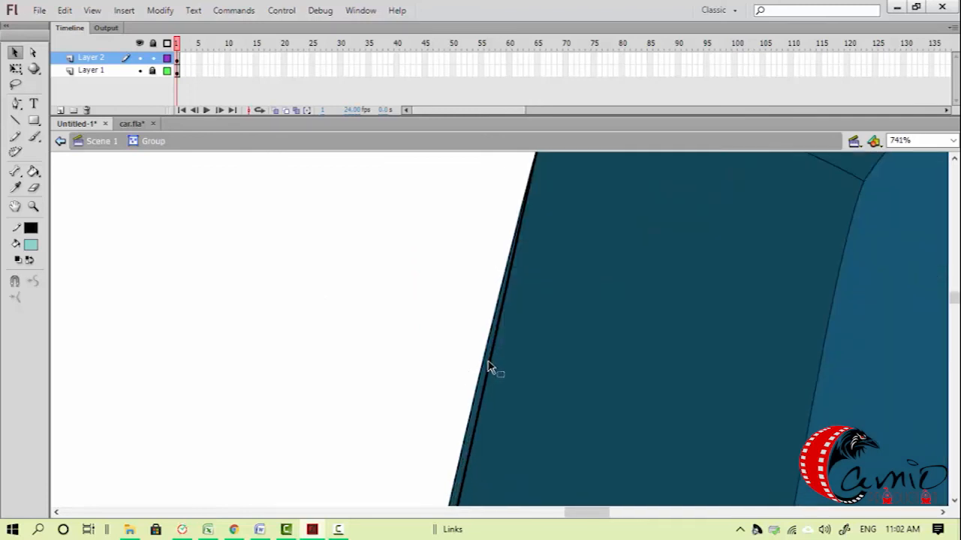
{"action": "mouse_move", "coordinate": [486, 373]}
{"action": "left_mouse_down"}
{"action": "mouse_move", "coordinate": [480, 378]}
{"action": "mouse_move", "coordinate": [485, 366]}
{"action": "left_mouse_up"}
{"action": "key", "text": "ctrl+minus"}
{"action": "key", "text": "ctrl+minus"}
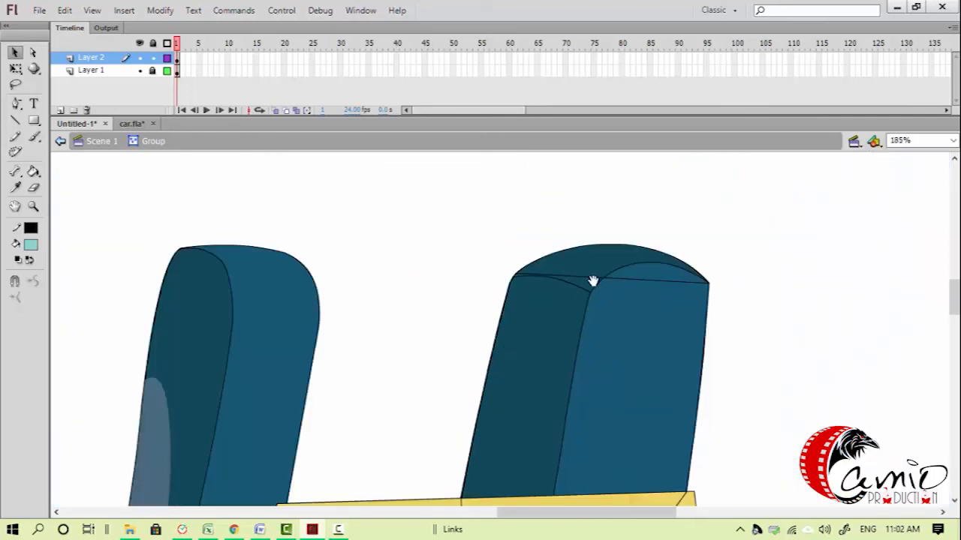
Curve the outline's top line along the rear seat's arched top and refine both curve handles with the Subselection tool
{"action": "left_click_drag", "start_coordinate": [582, 294], "coordinate": [501, 322]}
{"action": "left_click", "coordinate": [441, 278]}
{"action": "left_click_drag", "start_coordinate": [553, 344], "coordinate": [570, 233]}
{"action": "key", "text": "a"}
{"action": "left_click", "coordinate": [393, 260]}
{"action": "scroll", "coordinate": [481, 204], "scroll_direction": "up", "scroll_amount": 1}
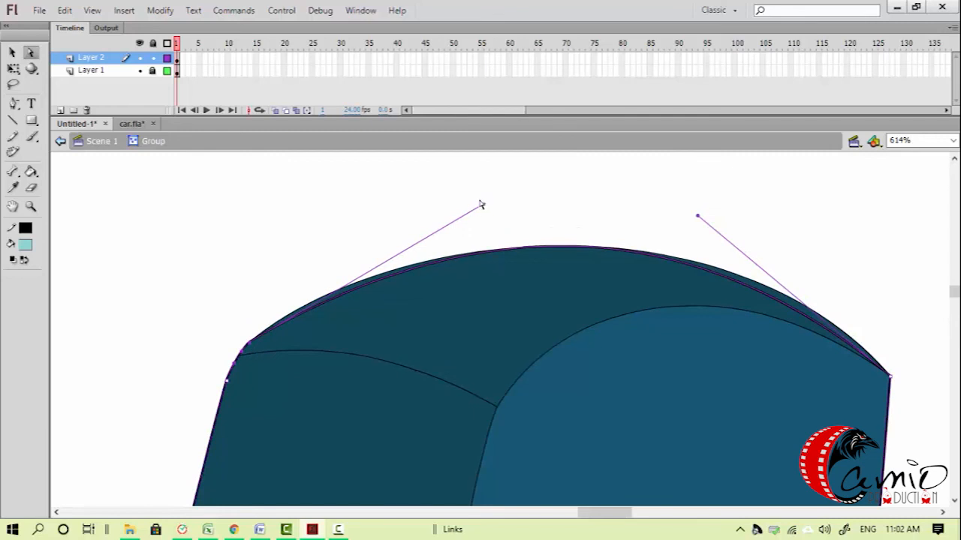
{"action": "left_click", "coordinate": [258, 301]}
{"action": "left_click", "coordinate": [248, 343]}
{"action": "left_click_drag", "start_coordinate": [485, 205], "coordinate": [396, 219]}
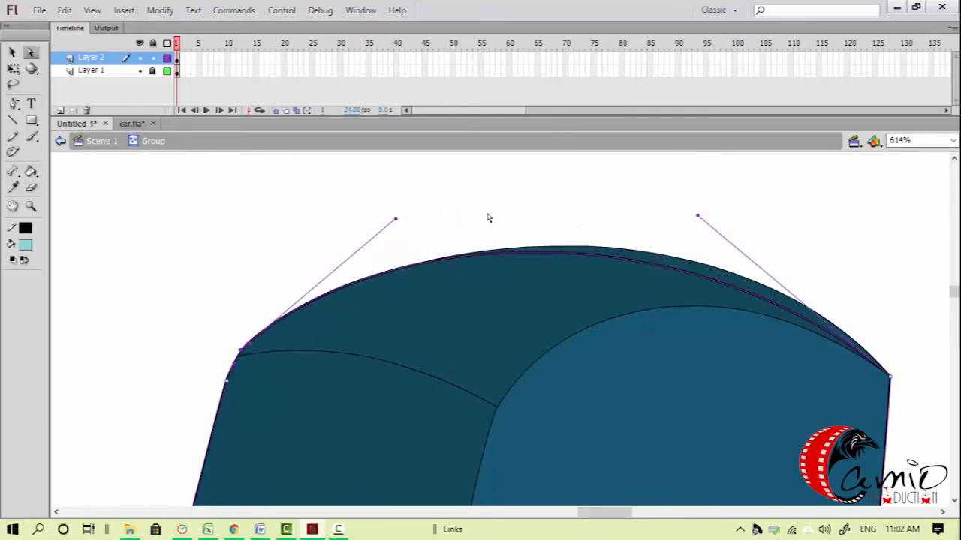
{"action": "left_click_drag", "start_coordinate": [698, 219], "coordinate": [741, 200]}
{"action": "left_click", "coordinate": [639, 236]}
{"action": "key", "text": "ctrl+minus"}
Draw a line from the base of the rear seat's inner fold up past its upper right corner
{"action": "left_click_drag", "start_coordinate": [391, 373], "coordinate": [309, 217]}
{"action": "left_click_drag", "start_coordinate": [417, 469], "coordinate": [333, 505]}
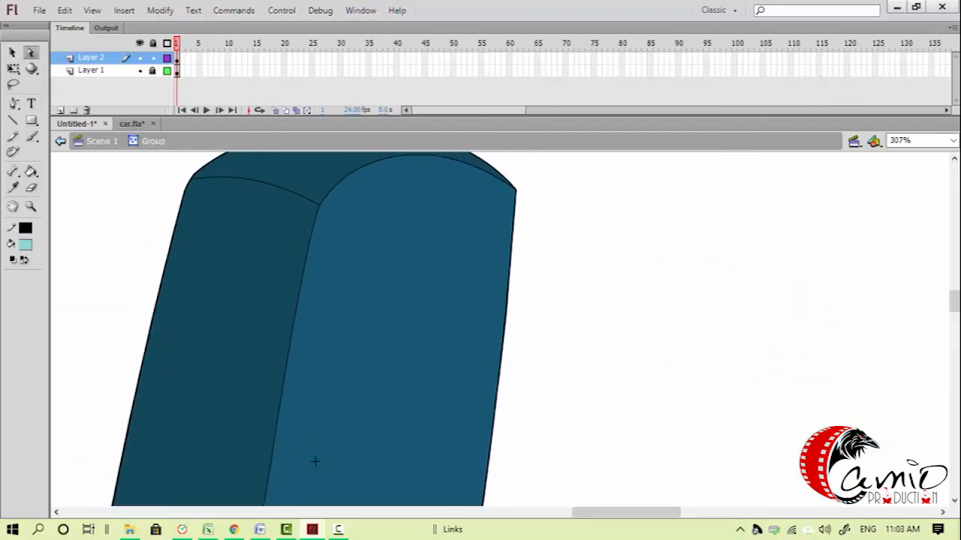
{"action": "key", "text": "n"}
{"action": "key", "text": "ctrl+minus"}
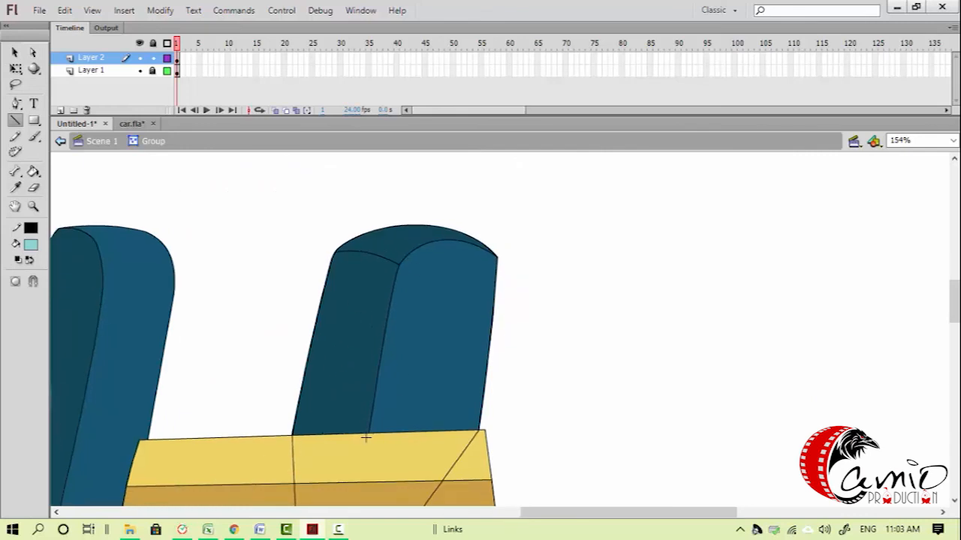
{"action": "left_click_drag", "start_coordinate": [491, 287], "coordinate": [513, 245]}
Attach the line's upper end to the seat's upper right corner and pull a corner from it to the top of the inner fold
{"action": "key", "text": "z"}
{"action": "left_click_drag", "start_coordinate": [513, 312], "coordinate": [418, 222]}
{"action": "key", "text": "v"}
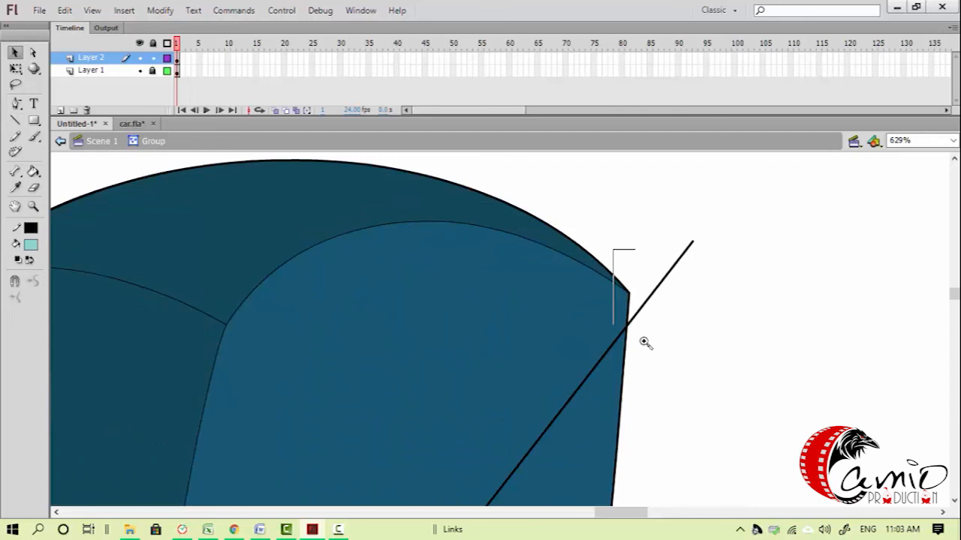
{"action": "left_click_drag", "start_coordinate": [644, 342], "coordinate": [644, 343]}
{"action": "left_click_drag", "start_coordinate": [492, 436], "coordinate": [501, 323]}
{"action": "key", "text": "ctrl+minus"}
{"action": "key", "text": "space"}
{"action": "left_click_drag", "start_coordinate": [339, 448], "coordinate": [652, 255]}
{"action": "key", "text": "space"}
{"action": "left_click_drag", "start_coordinate": [607, 369], "coordinate": [686, 454]}
{"action": "left_click_drag", "start_coordinate": [726, 429], "coordinate": [255, 263]}
Bend the fold line toward the seat's inner fold and move its lower end to where the fold meets the yellow body
{"action": "double_click", "coordinate": [246, 300]}
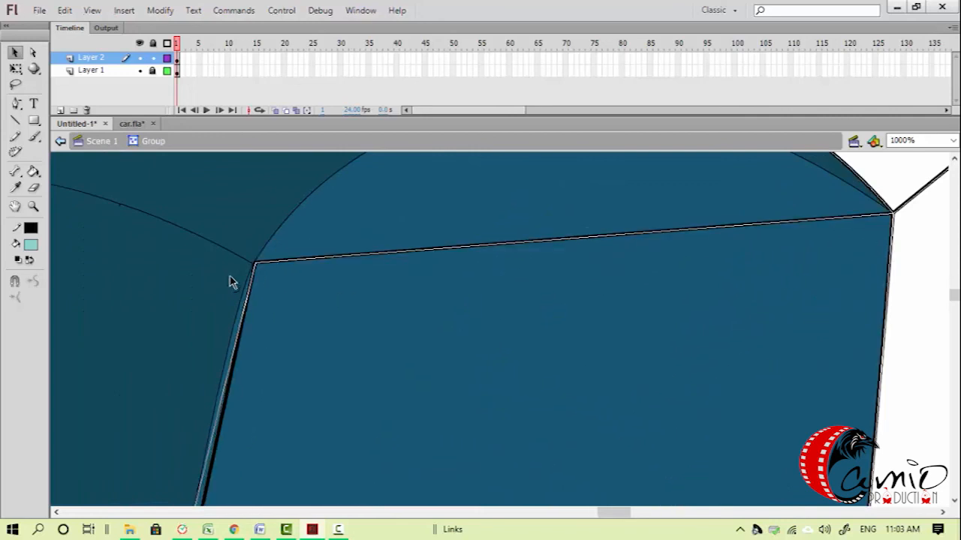
{"action": "left_click", "coordinate": [242, 193]}
{"action": "key", "text": "ctrl+minus"}
{"action": "key", "text": "space"}
{"action": "left_click_drag", "start_coordinate": [272, 410], "coordinate": [363, 260]}
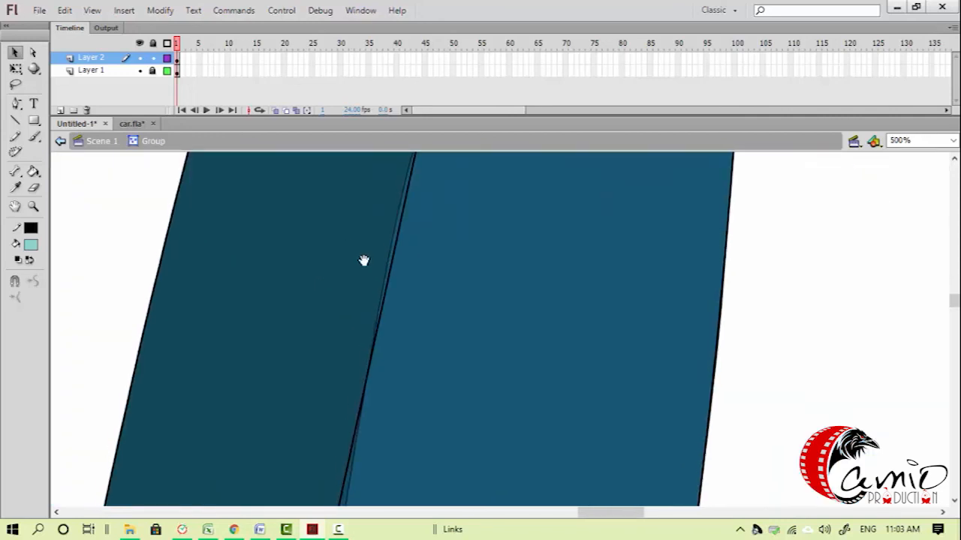
{"action": "key", "text": "space"}
{"action": "left_click_drag", "start_coordinate": [334, 394], "coordinate": [346, 198]}
{"action": "key", "text": "ctrl+space"}
{"action": "left_click", "coordinate": [280, 438]}
{"action": "key", "text": "space"}
{"action": "left_click_drag", "start_coordinate": [513, 443], "coordinate": [392, 255]}
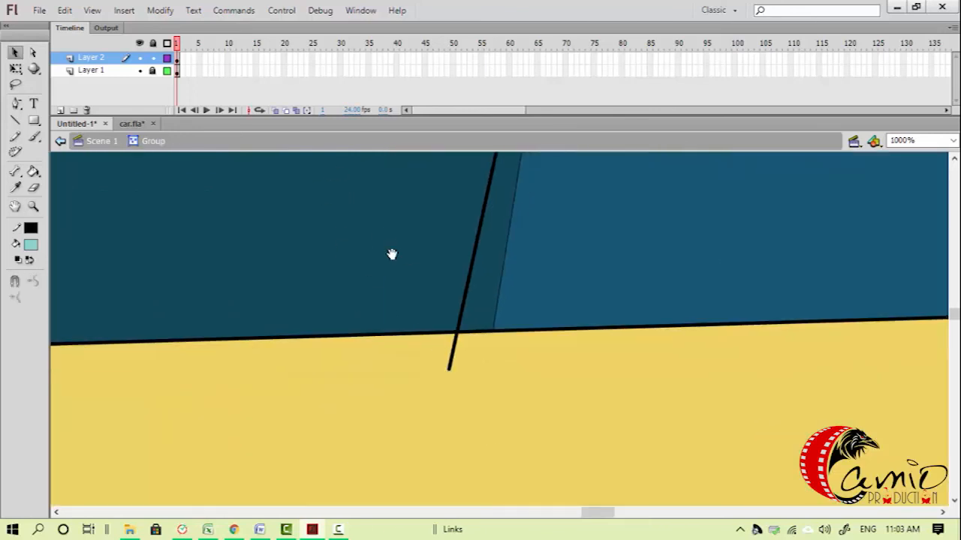
{"action": "left_click_drag", "start_coordinate": [450, 371], "coordinate": [499, 327]}
Reshape the upper part of the fold line so it follows the curve of the rear seat's inner fold
{"action": "key", "text": "ctrl+minus"}
{"action": "key", "text": "ctrl+minus"}
{"action": "key", "text": "ctrl+minus"}
{"action": "left_click_drag", "start_coordinate": [514, 227], "coordinate": [484, 288]}
{"action": "key", "text": "ctrl+space"}
{"action": "left_click", "coordinate": [501, 331]}
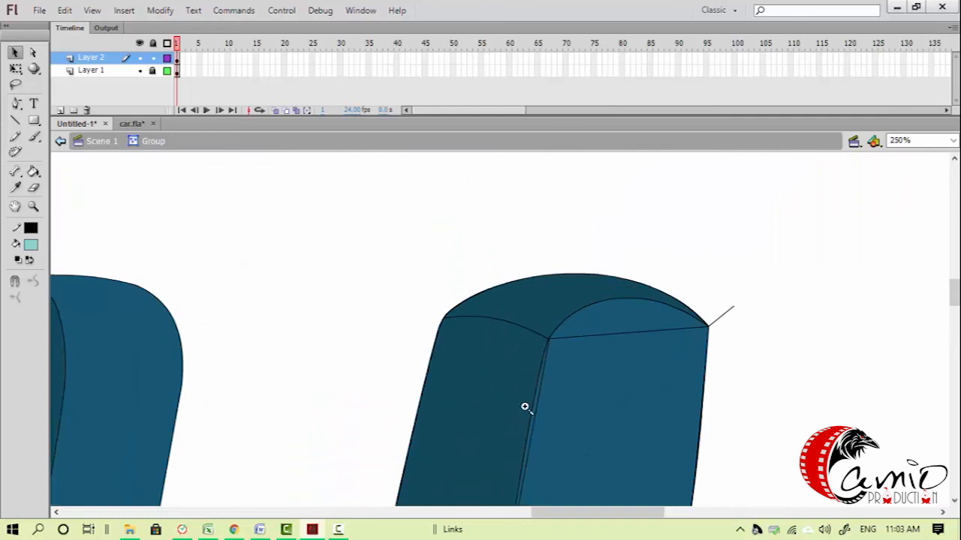
{"action": "left_click_drag", "start_coordinate": [524, 407], "coordinate": [536, 446]}
{"action": "left_click_drag", "start_coordinate": [561, 268], "coordinate": [527, 262]}
{"action": "key", "text": "ctrl+minus"}
{"action": "left_click_drag", "start_coordinate": [615, 217], "coordinate": [304, 347]}
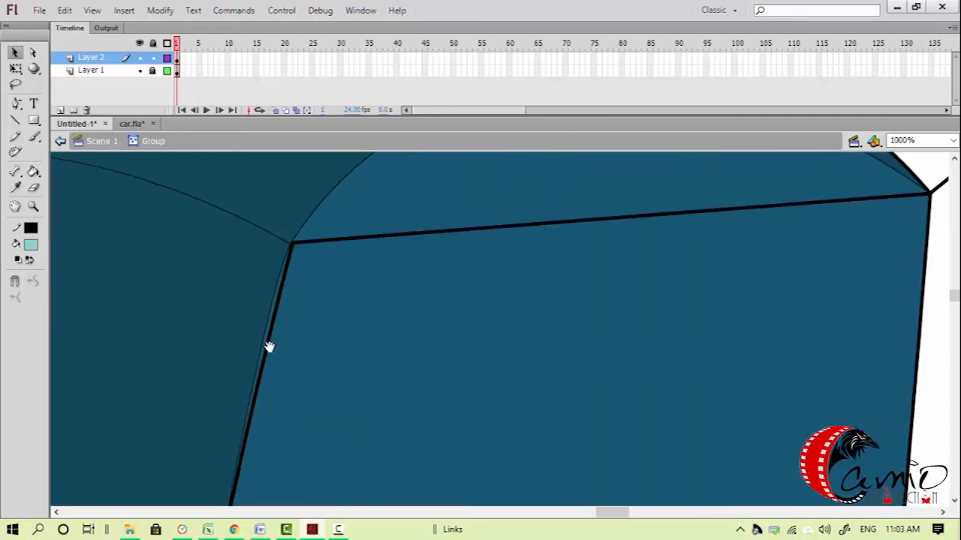
{"action": "double_click", "coordinate": [268, 354]}
{"action": "left_click", "coordinate": [287, 214]}
Curve the line between the fold's top and the upper right corner along the front panel's arch, refining its handles with the Subselection tool
{"action": "left_click_drag", "start_coordinate": [410, 293], "coordinate": [229, 450]}
{"action": "double_click", "coordinate": [387, 383]}
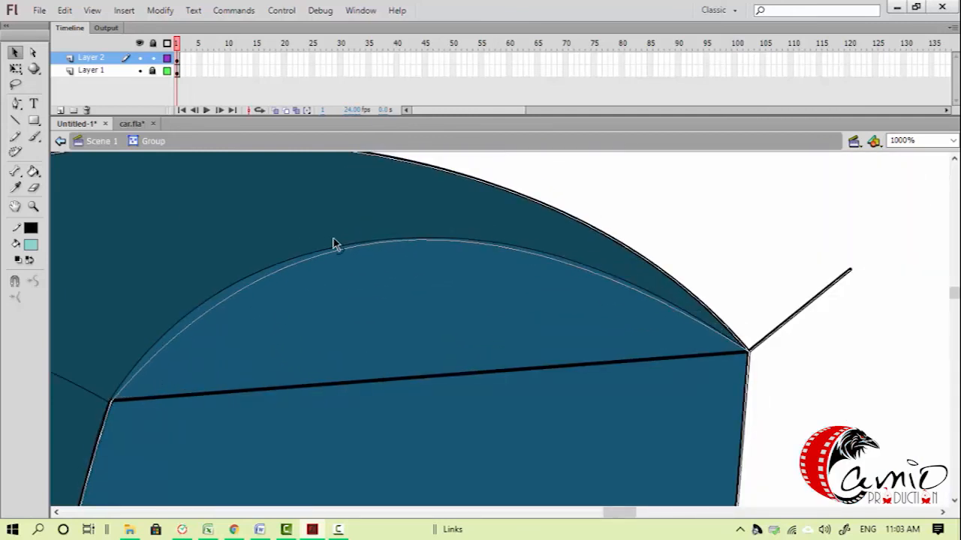
{"action": "left_click_drag", "start_coordinate": [339, 233], "coordinate": [337, 234]}
{"action": "key", "text": "a"}
{"action": "left_click_drag", "start_coordinate": [97, 386], "coordinate": [125, 413]}
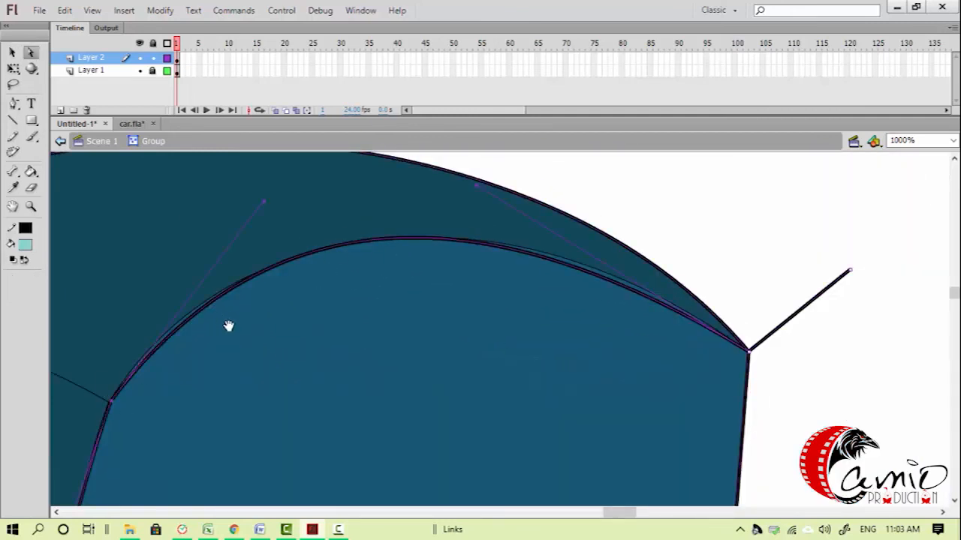
{"action": "left_click_drag", "start_coordinate": [221, 318], "coordinate": [246, 340]}
{"action": "left_click_drag", "start_coordinate": [288, 225], "coordinate": [262, 232]}
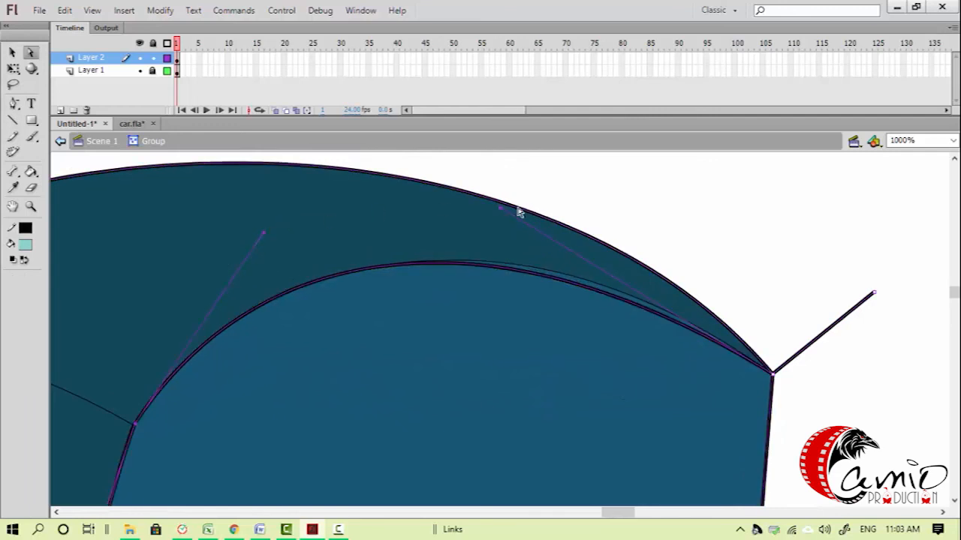
{"action": "left_click_drag", "start_coordinate": [503, 208], "coordinate": [545, 201]}
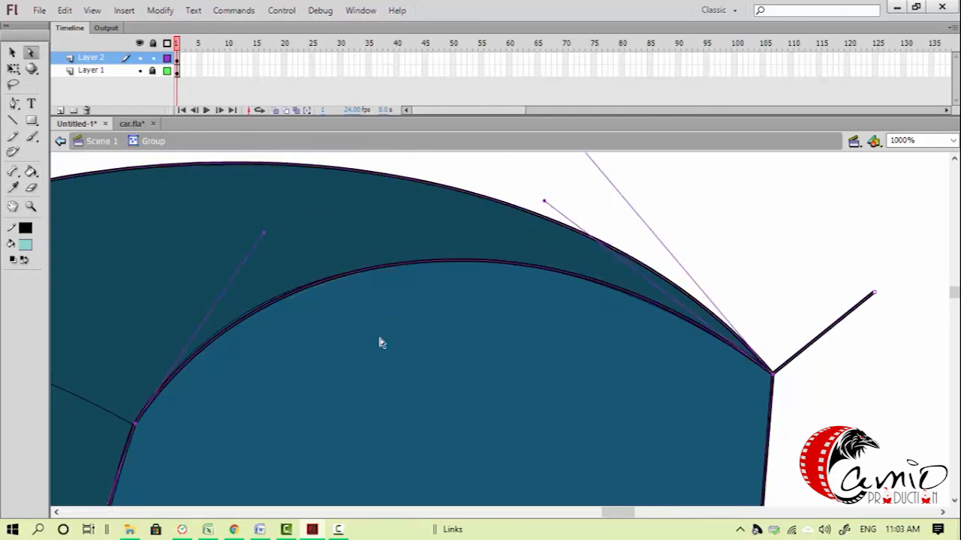
Draw a straight line from the fold's lower end across the yellow body to the rear seat's hidden left edge
{"action": "key", "text": "ctrl+minus"}
{"action": "key", "text": "ctrl+minus"}
{"action": "left_click_drag", "start_coordinate": [371, 473], "coordinate": [399, 339]}
{"action": "key", "text": "z"}
{"action": "left_click_drag", "start_coordinate": [274, 491], "coordinate": [494, 477]}
{"action": "key", "text": "v"}
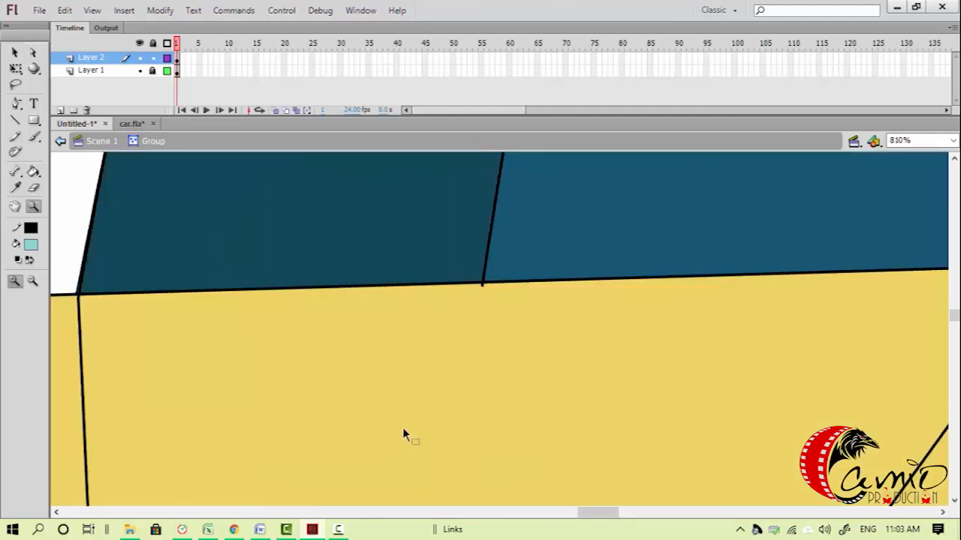
{"action": "key", "text": "n"}
{"action": "left_click_drag", "start_coordinate": [472, 289], "coordinate": [82, 412]}
{"action": "key", "text": "ctrl+minus"}
{"action": "key", "text": "ctrl+minus"}
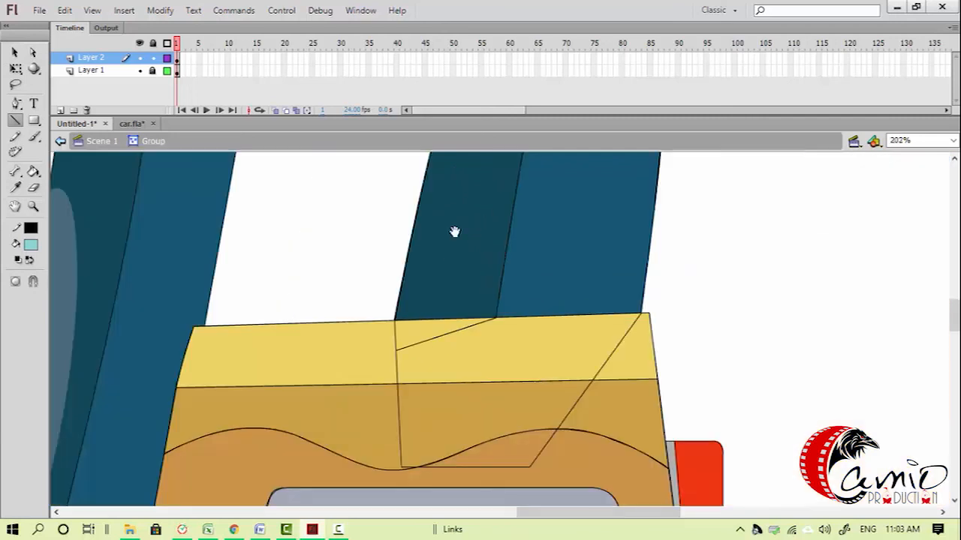
Draw a line along the top edge of the rear seat's side panel up to the fold's top and bend it to follow the curve
{"action": "left_click_drag", "start_coordinate": [485, 215], "coordinate": [399, 382]}
{"action": "key", "text": "z"}
{"action": "left_click_drag", "start_coordinate": [363, 186], "coordinate": [477, 307]}
{"action": "left_click_drag", "start_coordinate": [297, 305], "coordinate": [617, 420]}
{"action": "left_click_drag", "start_coordinate": [451, 403], "coordinate": [385, 368]}
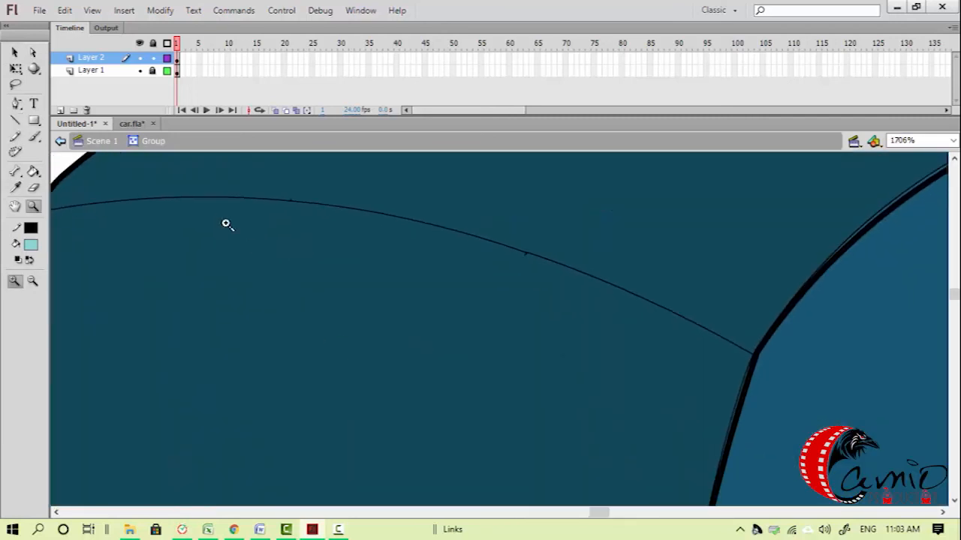
{"action": "key", "text": "m"}
{"action": "left_click_drag", "start_coordinate": [135, 206], "coordinate": [182, 210]}
{"action": "key", "text": "n"}
{"action": "mouse_move", "coordinate": [124, 213]}
{"action": "left_mouse_down"}
{"action": "mouse_move", "coordinate": [260, 223]}
{"action": "mouse_move", "coordinate": [804, 343]}
{"action": "mouse_move", "coordinate": [820, 356]}
{"action": "left_mouse_up"}
{"action": "key", "text": "v"}
{"action": "left_click_drag", "start_coordinate": [523, 295], "coordinate": [509, 234]}
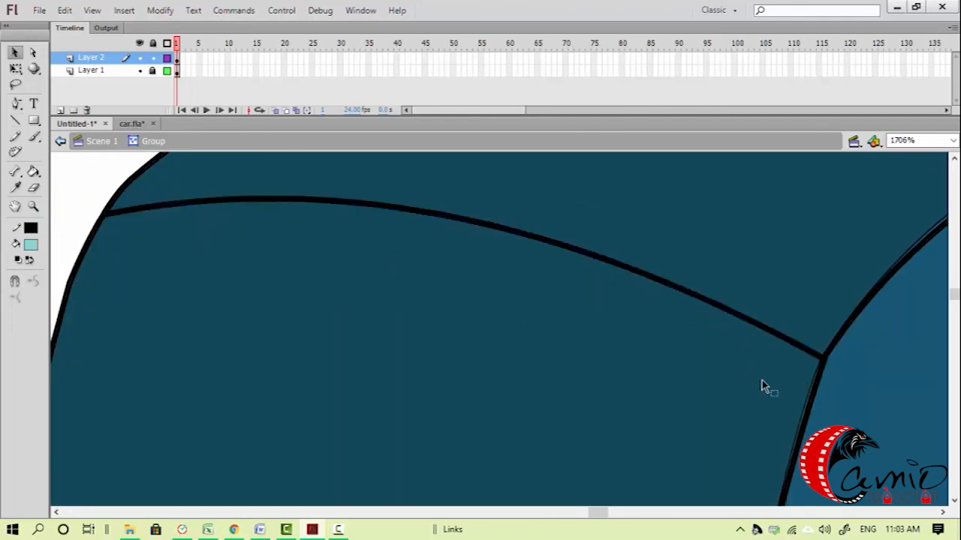
Refine the curve handles of the fold line and the front panel's arch with the Subselection tool so they match the rear seat artwork
{"action": "key", "text": "ctrl+minus"}
{"action": "key", "text": "a"}
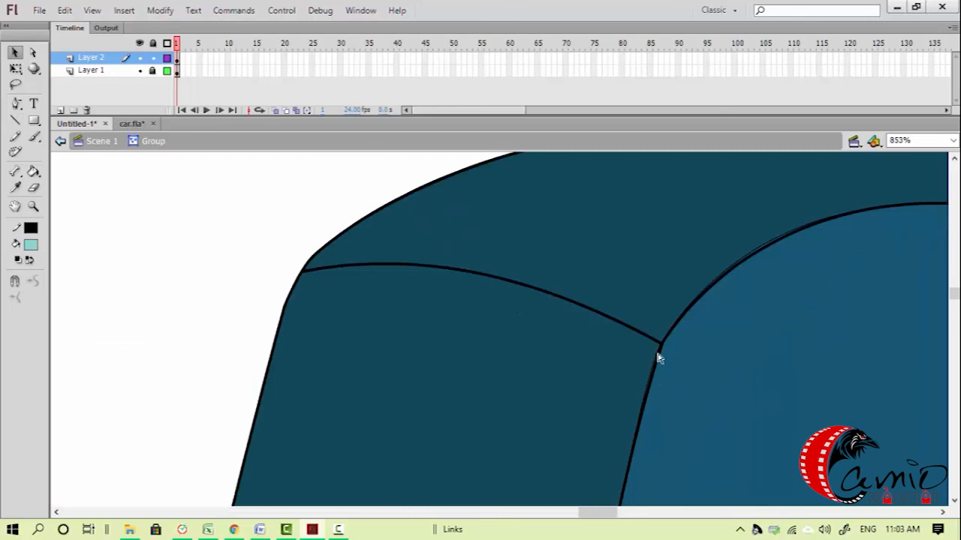
{"action": "left_click", "coordinate": [659, 347]}
{"action": "left_click_drag", "start_coordinate": [625, 442], "coordinate": [565, 384]}
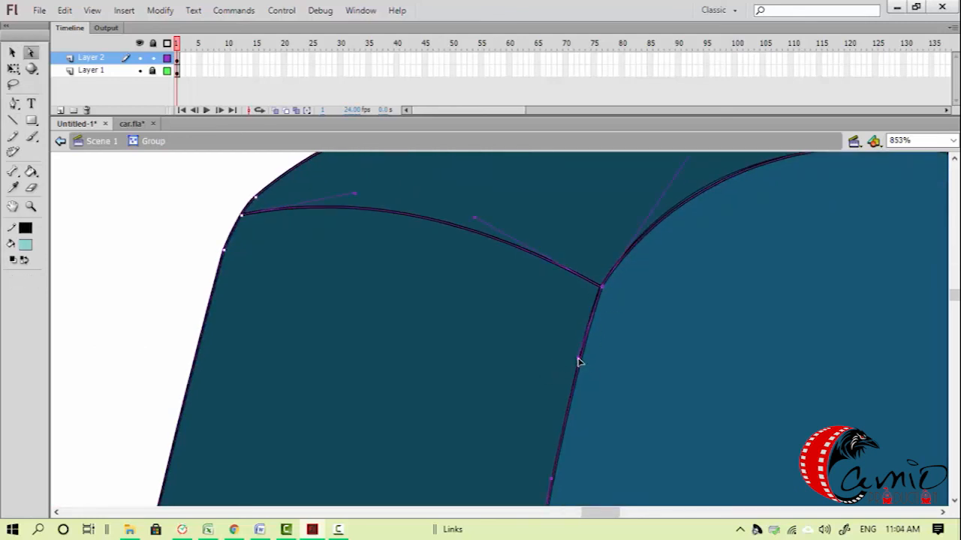
{"action": "left_click_drag", "start_coordinate": [607, 300], "coordinate": [494, 363]}
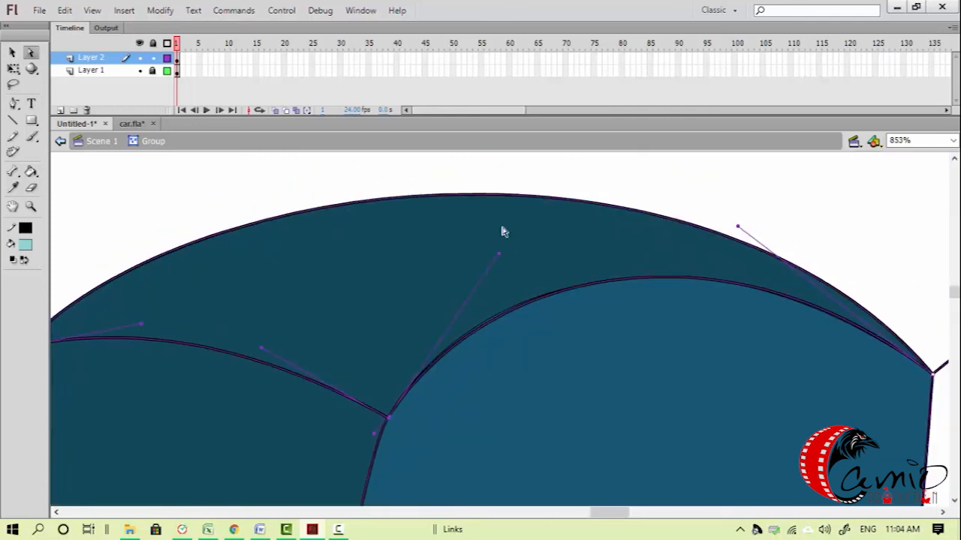
{"action": "left_click", "coordinate": [489, 265]}
{"action": "left_click", "coordinate": [489, 290]}
{"action": "left_click_drag", "start_coordinate": [501, 258], "coordinate": [483, 258]}
{"action": "left_click", "coordinate": [451, 285]}
{"action": "key", "text": "ctrl+minus"}
{"action": "key", "text": "v"}
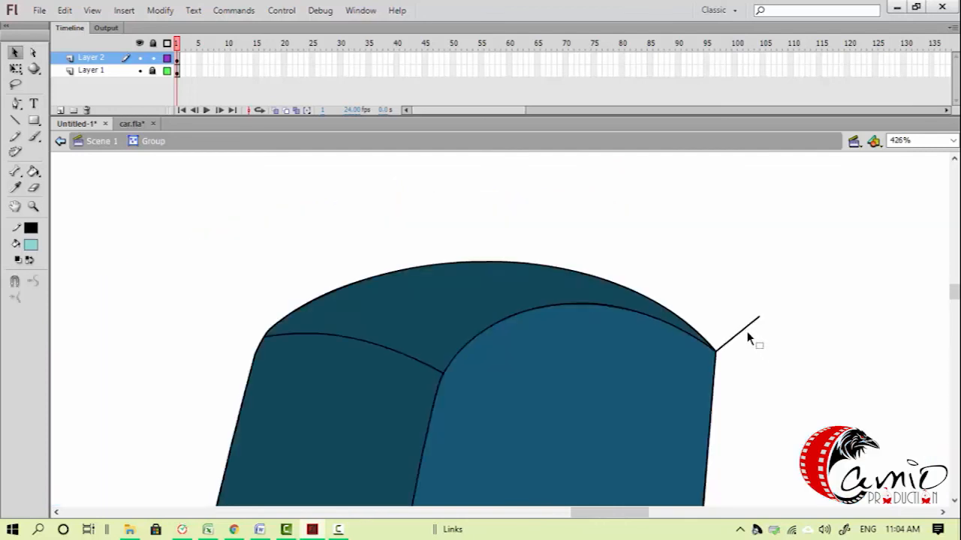
Leave the rear seat group and check the traced outline on its own by temporarily hiding Layer 1
{"action": "key", "text": "ctrl+minus"}
{"action": "key", "text": "ctrl+minus"}
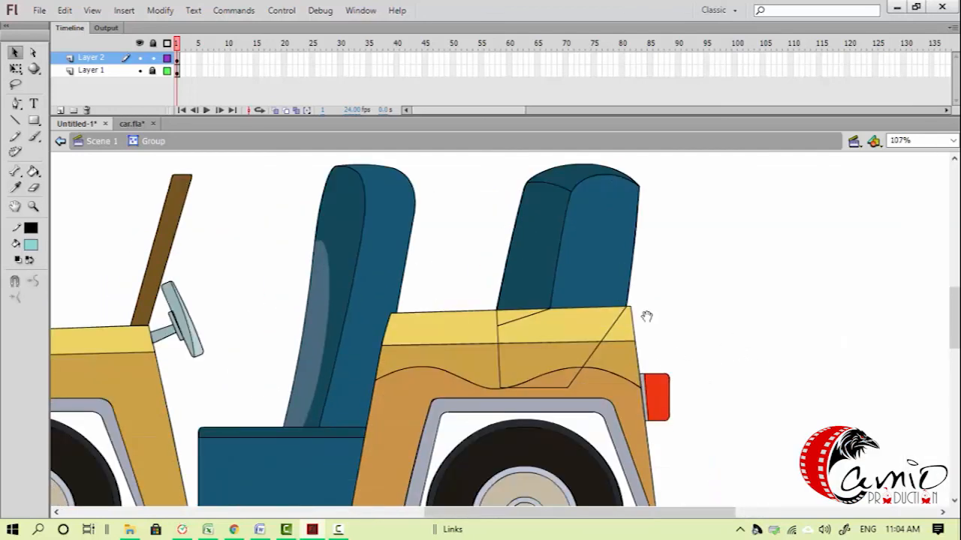
{"action": "double_click", "coordinate": [675, 315]}
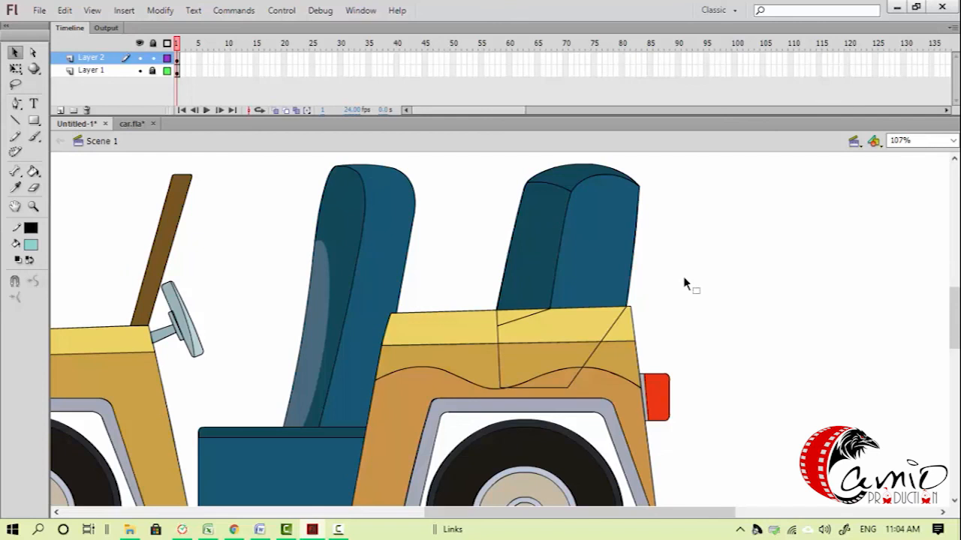
{"action": "key", "text": "ctrl+minus"}
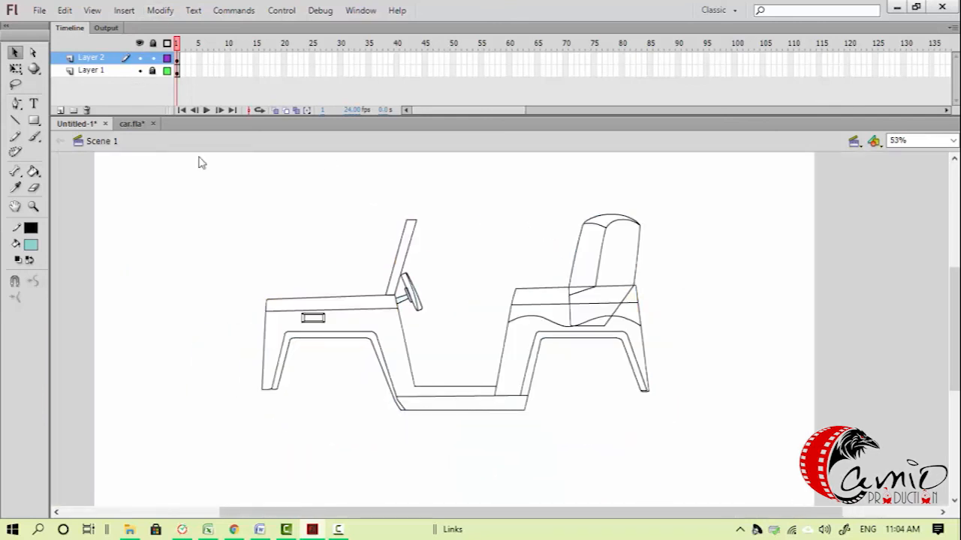
{"action": "left_click", "coordinate": [140, 70]}
{"action": "scroll", "coordinate": [516, 425], "scroll_direction": "up", "scroll_amount": 3}
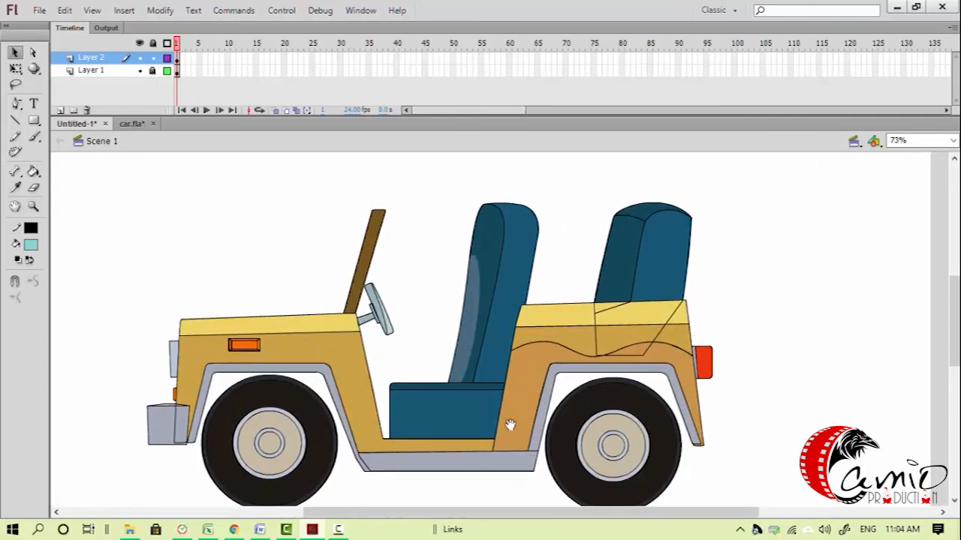
Draw a Rectangle Primitive over the front seat's cushion, extending past its right and lower edges into the jeep body
{"action": "double_click", "coordinate": [441, 426]}
{"action": "key", "text": "z"}
{"action": "left_click_drag", "start_coordinate": [356, 353], "coordinate": [565, 481]}
{"action": "left_click_drag", "start_coordinate": [225, 223], "coordinate": [637, 472]}
{"action": "key", "text": "space"}
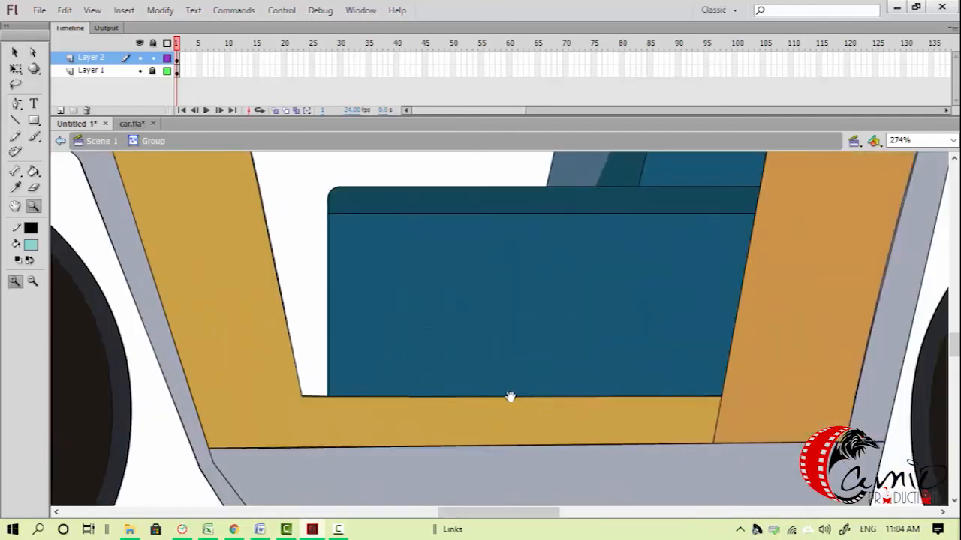
{"action": "left_click_drag", "start_coordinate": [530, 386], "coordinate": [484, 455]}
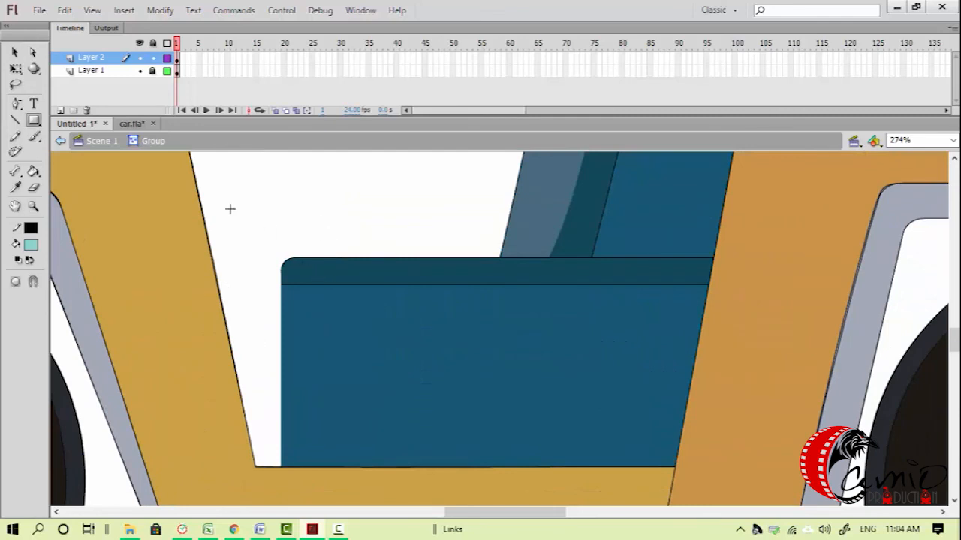
{"action": "left_click", "coordinate": [33, 120]}
{"action": "left_click", "coordinate": [83, 152]}
{"action": "left_click_drag", "start_coordinate": [280, 259], "coordinate": [757, 478]}
Increase the rectangle primitive's corner radius until it matches the cushion's rounded upper left corner
{"action": "key", "text": "z"}
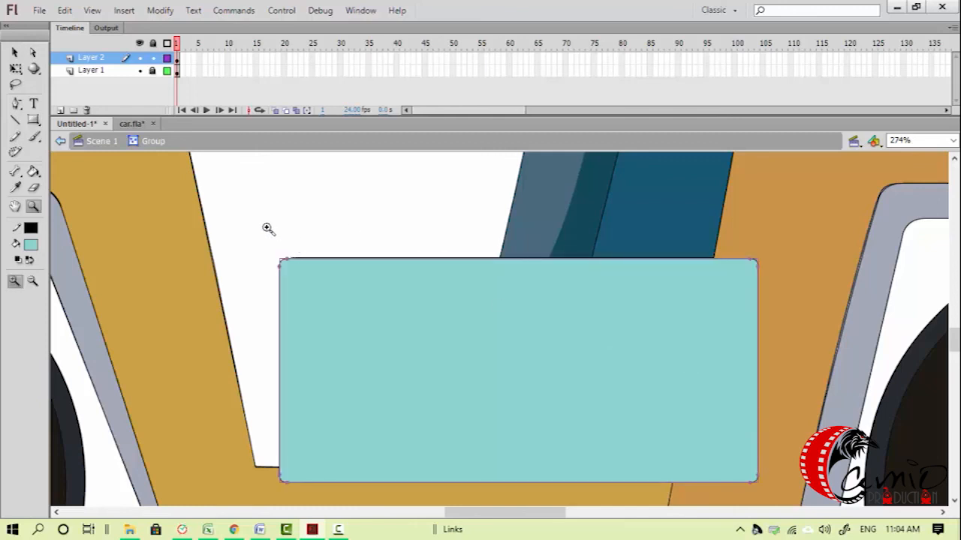
{"action": "left_click_drag", "start_coordinate": [268, 228], "coordinate": [385, 326]}
{"action": "key", "text": "v"}
{"action": "left_click_drag", "start_coordinate": [334, 300], "coordinate": [400, 318]}
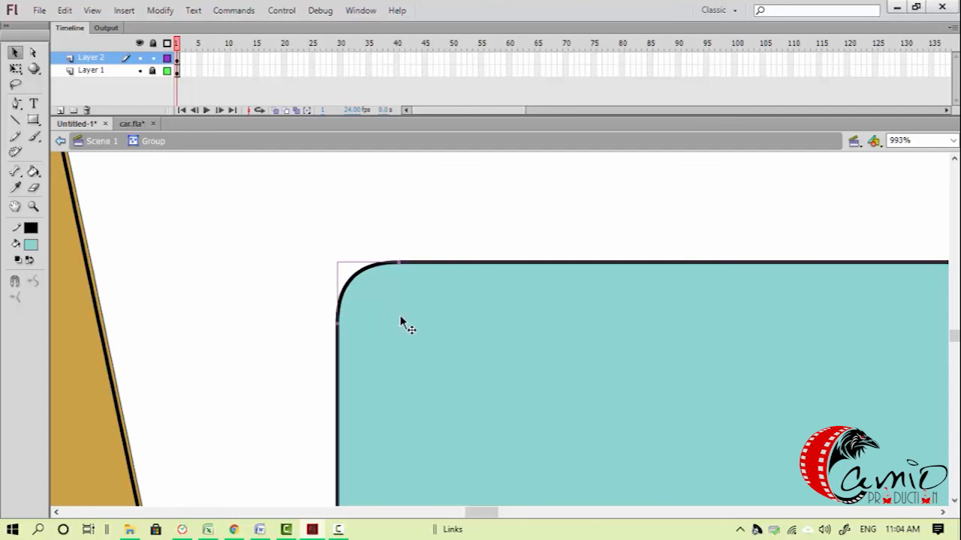
Break apart the rounded rectangle and delete its fill, leaving only the outline
{"action": "key", "text": "ctrl+b"}
{"action": "left_click", "coordinate": [235, 339]}
{"action": "left_click", "coordinate": [424, 342]}
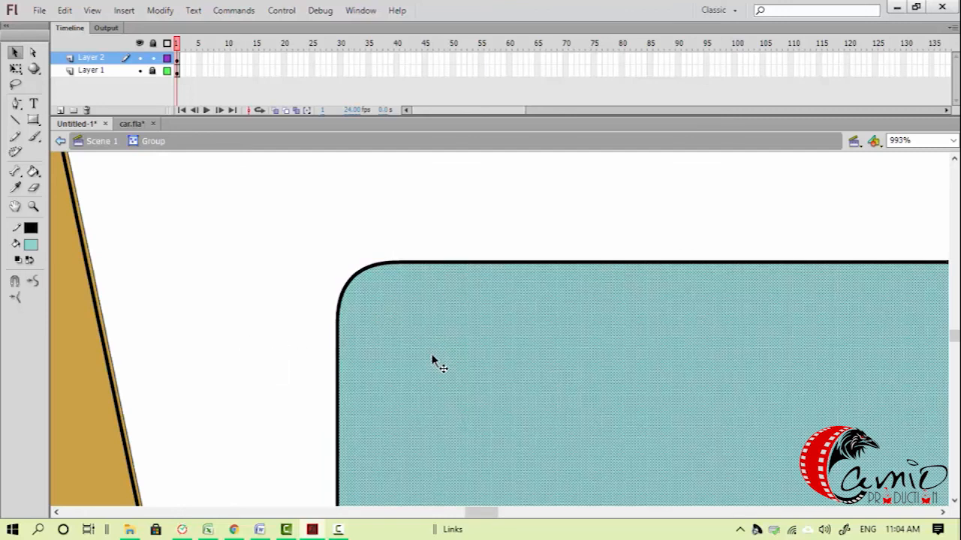
{"action": "key", "text": "Delete"}
Draw a horizontal line from the cushion outline's left edge along the seam below the dark upper band
{"action": "key", "text": "ctrl+minus"}
{"action": "key", "text": "p"}
{"action": "left_click_drag", "start_coordinate": [364, 270], "coordinate": [651, 403]}
{"action": "key", "text": "v"}
{"action": "key", "text": "n"}
{"action": "mouse_move", "coordinate": [602, 364]}
{"action": "left_mouse_down"}
{"action": "mouse_move", "coordinate": [889, 355]}
{"action": "mouse_move", "coordinate": [229, 385]}
{"action": "left_mouse_up"}
{"action": "key", "text": "ctrl+minus"}
{"action": "key", "text": "ctrl+minus"}
Extend the seam line to the cushion outline's right edge and return to Scene 1
{"action": "left_click_drag", "start_coordinate": [238, 229], "coordinate": [721, 462]}
{"action": "key", "text": "v"}
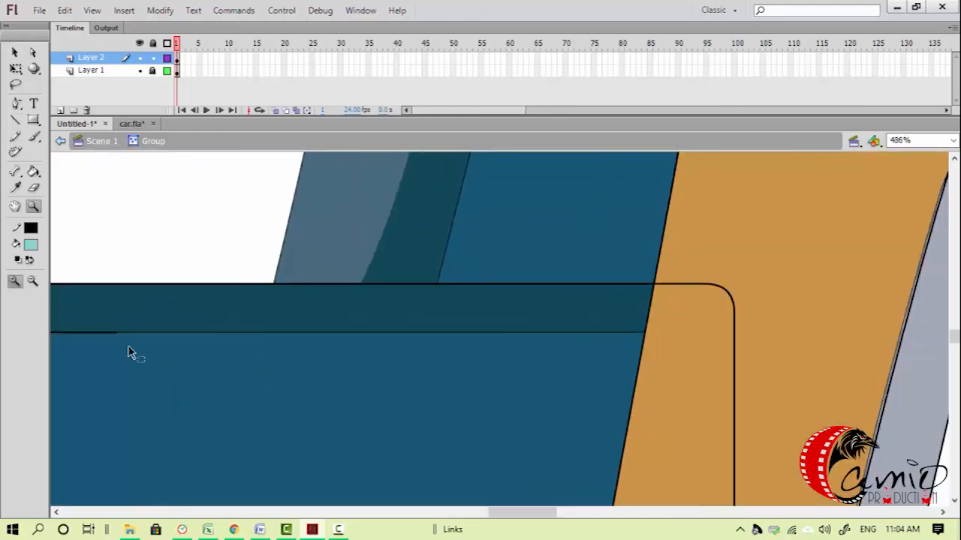
{"action": "mouse_move", "coordinate": [135, 341]}
{"action": "left_mouse_down"}
{"action": "mouse_move", "coordinate": [732, 351]}
{"action": "mouse_move", "coordinate": [742, 342]}
{"action": "left_mouse_up"}
{"action": "left_click", "coordinate": [743, 334]}
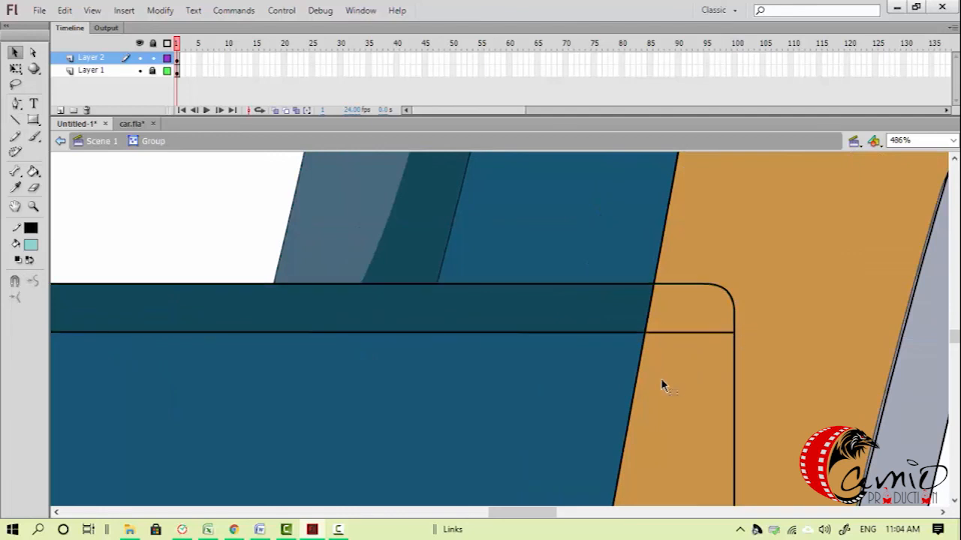
{"action": "key", "text": "ctrl+minus"}
{"action": "left_click_drag", "start_coordinate": [398, 303], "coordinate": [448, 344]}
{"action": "key", "text": "ctrl+minus"}
{"action": "left_click_drag", "start_coordinate": [406, 255], "coordinate": [370, 319]}
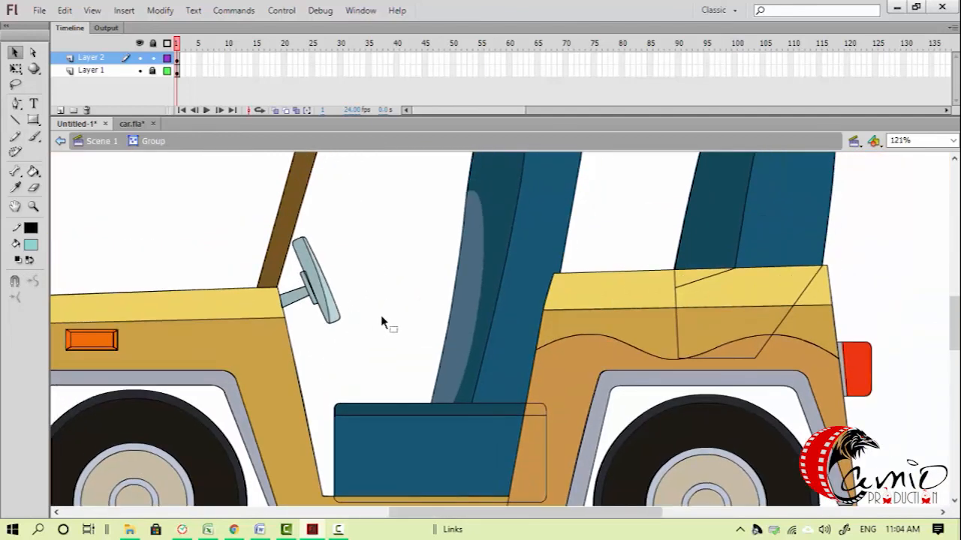
{"action": "double_click", "coordinate": [369, 319]}
{"action": "key", "text": "ctrl+minus"}
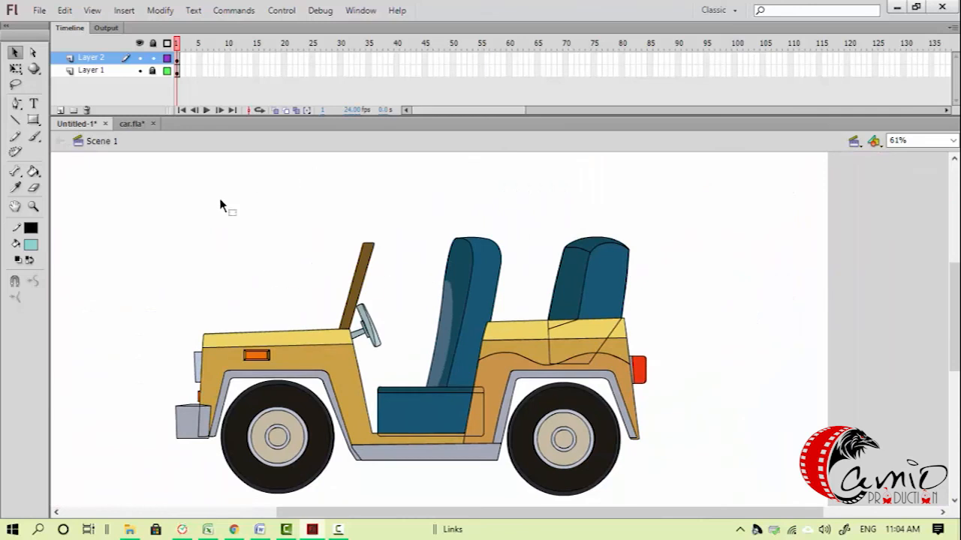
{"action": "left_click", "coordinate": [34, 120]}
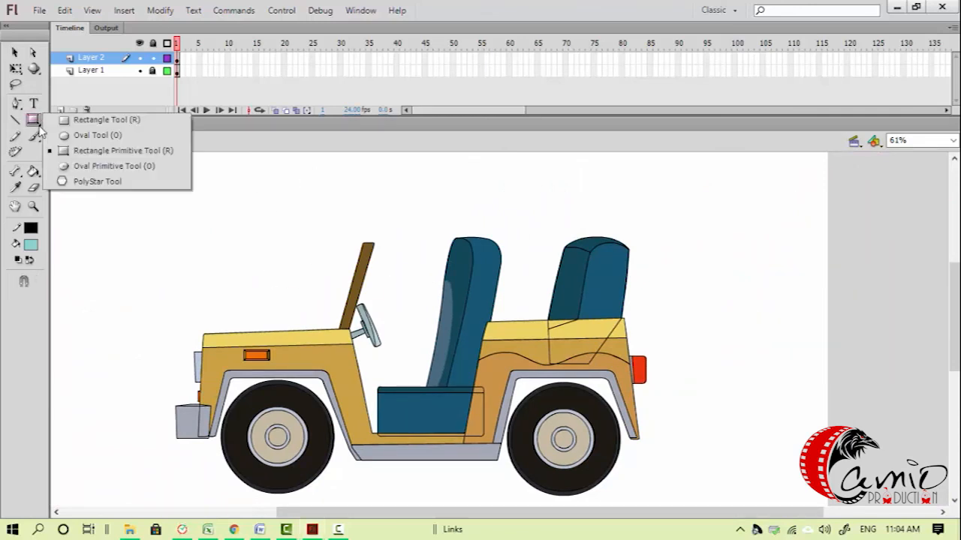
{"action": "left_click", "coordinate": [83, 121]}
{"action": "double_click", "coordinate": [482, 272]}
{"action": "mouse_move", "coordinate": [422, 245]}
{"action": "left_mouse_down"}
{"action": "mouse_move", "coordinate": [459, 338]}
{"action": "mouse_move", "coordinate": [460, 434]}
{"action": "left_mouse_up"}
{"action": "key", "text": "v"}
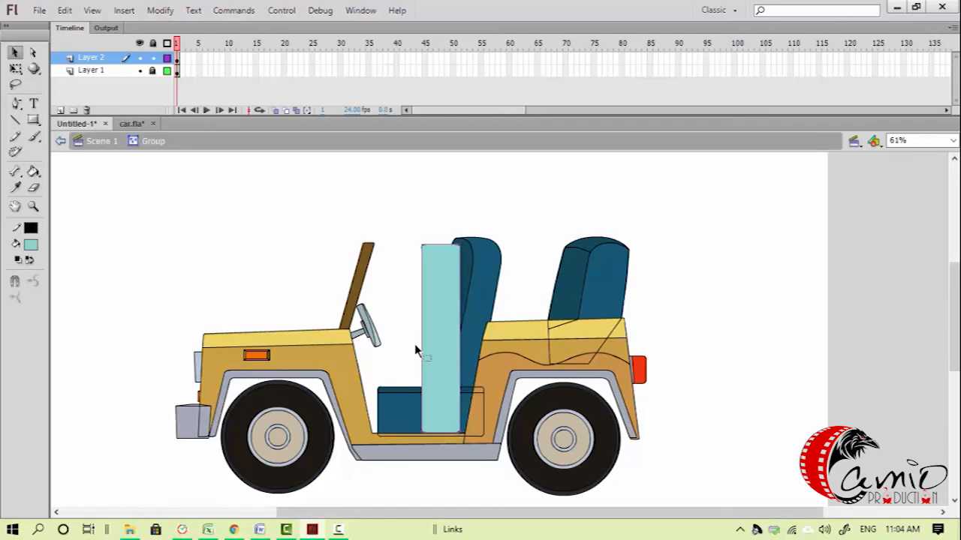
{"action": "double_click", "coordinate": [413, 343]}
Draw a tall rectangle over the front seat's backrest with the Rectangle tool and delete its fill
{"action": "left_click", "coordinate": [33, 121]}
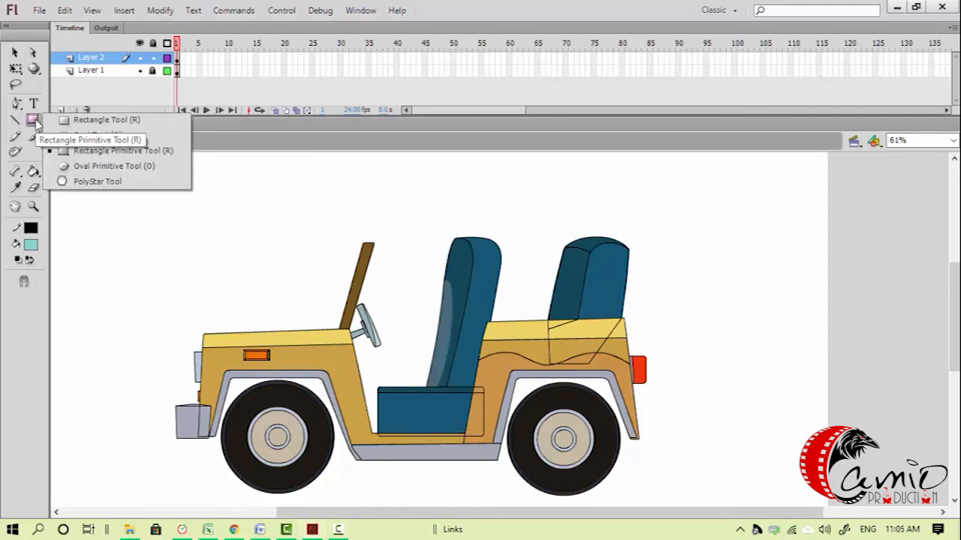
{"action": "left_click", "coordinate": [90, 120]}
{"action": "left_click_drag", "start_coordinate": [434, 245], "coordinate": [473, 398]}
{"action": "key", "text": "v"}
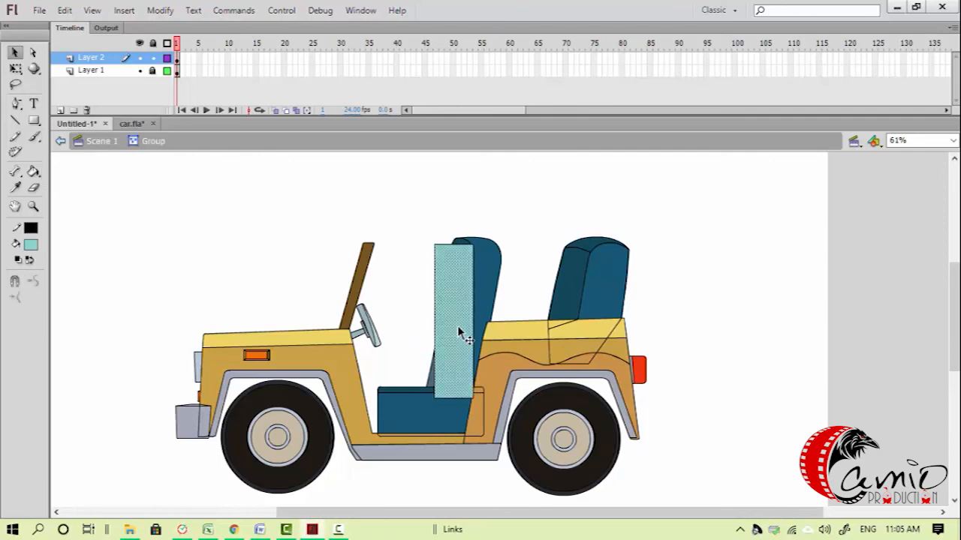
{"action": "left_click", "coordinate": [456, 258]}
Fit the rectangle's upper corners to the top of the front seat's backrest, attaching the upper left one to the backrest's upper left corner
{"action": "left_click", "coordinate": [311, 198]}
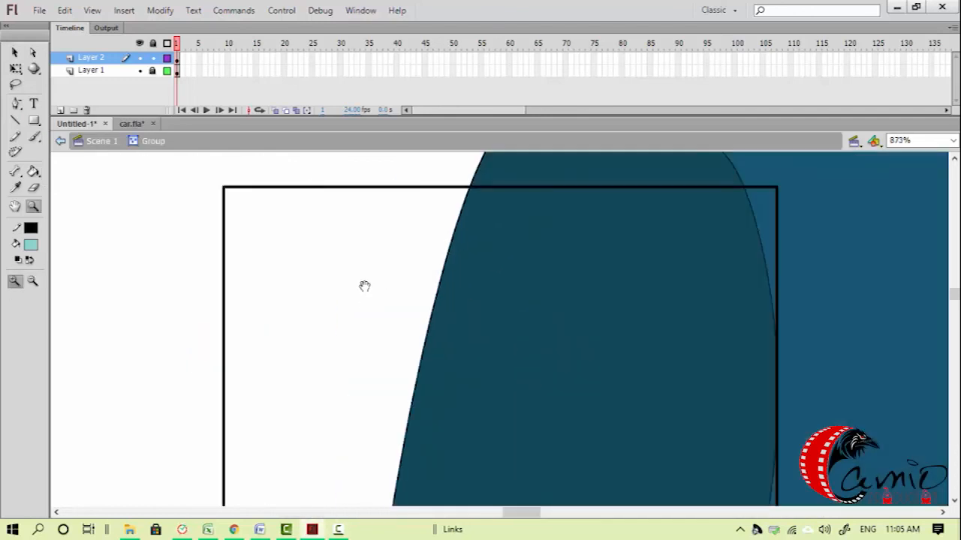
{"action": "scroll", "coordinate": [300, 300], "scroll_direction": "up", "scroll_amount": 3}
{"action": "left_click_drag", "start_coordinate": [236, 324], "coordinate": [538, 241]}
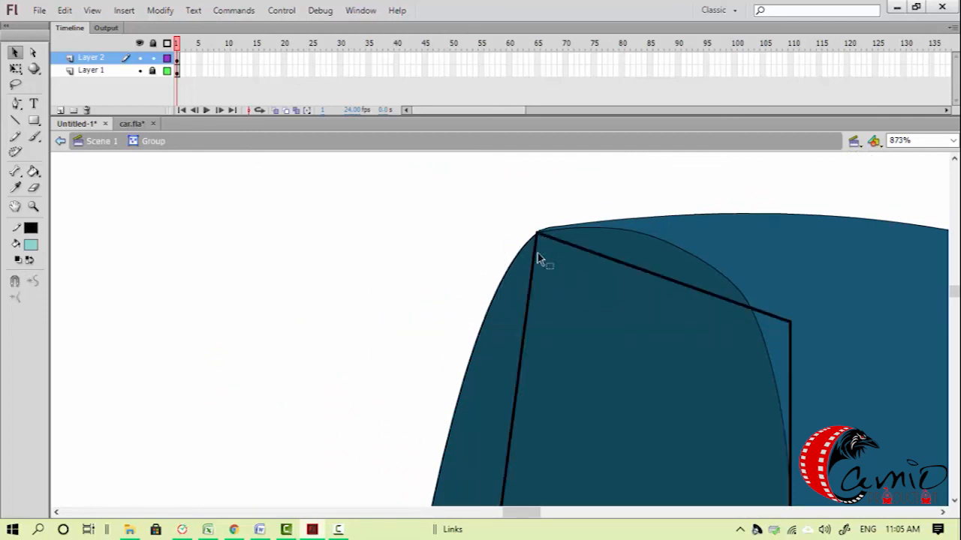
{"action": "key", "text": "ctrl+minus"}
{"action": "left_click_drag", "start_coordinate": [539, 317], "coordinate": [313, 307]}
{"action": "left_click_drag", "start_coordinate": [604, 372], "coordinate": [296, 207]}
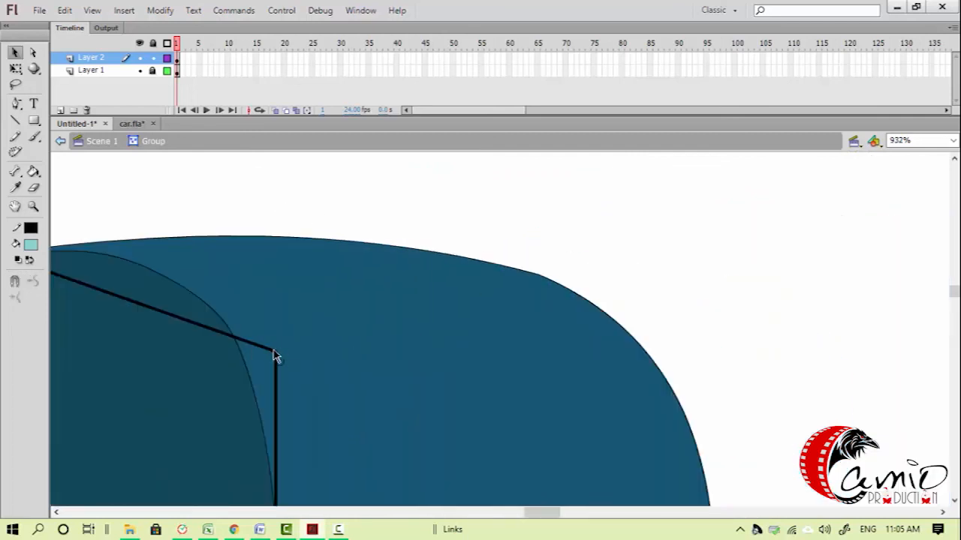
Snap the outline's loose corner onto the front seat's rear upper corner and curve its top edge along the backrest
{"action": "left_click_drag", "start_coordinate": [276, 359], "coordinate": [536, 275]}
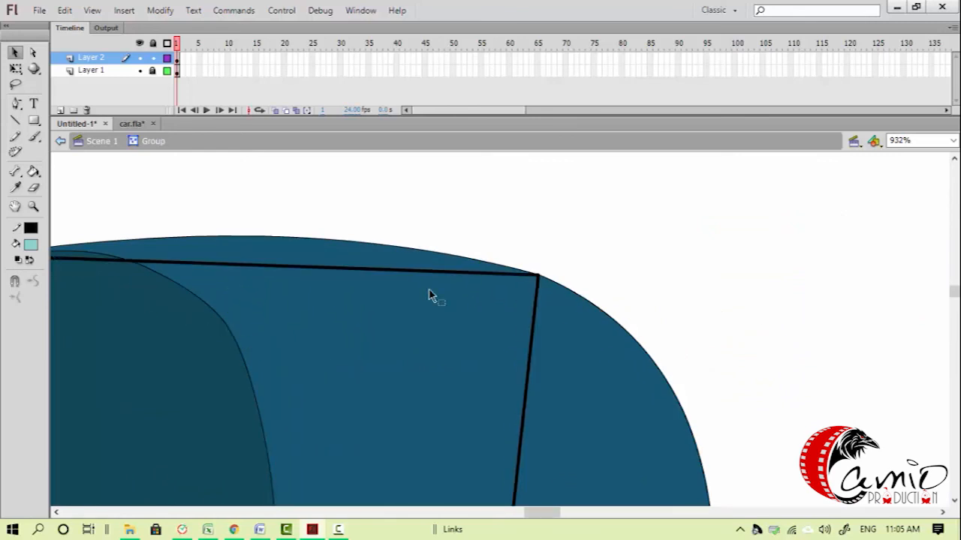
{"action": "scroll", "coordinate": [337, 276], "scroll_direction": "left", "scroll_amount": 3}
{"action": "left_click_drag", "start_coordinate": [348, 268], "coordinate": [350, 239]}
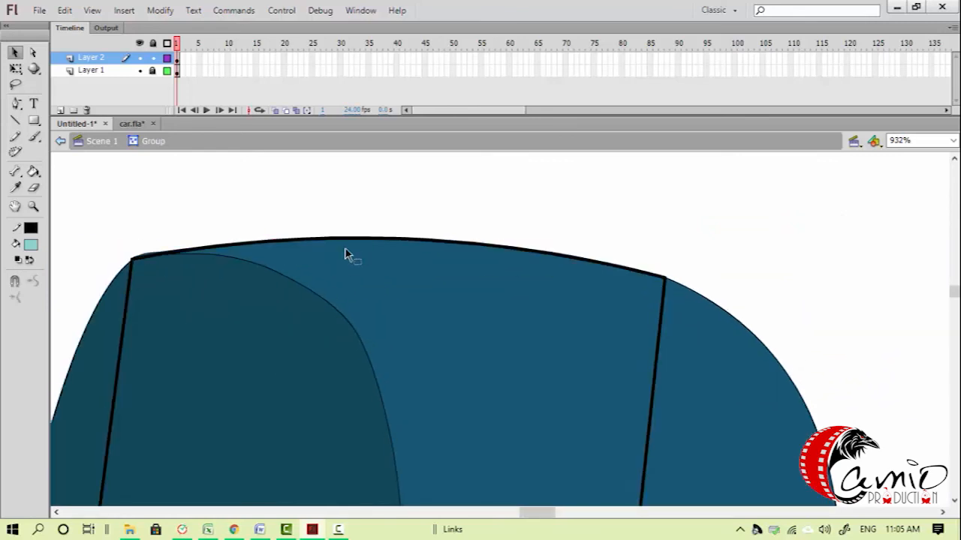
{"action": "key", "text": "ctrl+minus"}
{"action": "key", "text": "ctrl+minus"}
{"action": "left_click_drag", "start_coordinate": [484, 360], "coordinate": [229, 219]}
{"action": "left_click", "coordinate": [323, 207]}
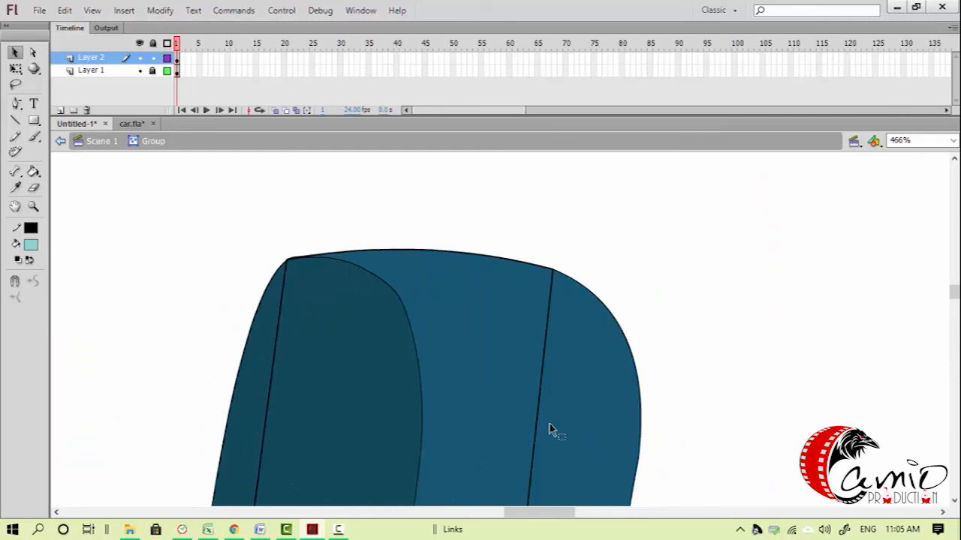
Curve the upper part of the outline's rear edge around the front backrest's rounded shoulder
{"action": "left_click_drag", "start_coordinate": [536, 419], "coordinate": [659, 430]}
{"action": "left_click_drag", "start_coordinate": [549, 464], "coordinate": [518, 257]}
{"action": "key", "text": "ctrl+z"}
{"action": "left_click_drag", "start_coordinate": [449, 267], "coordinate": [555, 238]}
{"action": "left_click_drag", "start_coordinate": [484, 185], "coordinate": [396, 345]}
{"action": "left_click_drag", "start_coordinate": [416, 299], "coordinate": [439, 296]}
{"action": "key", "text": "ctrl+minus"}
{"action": "scroll", "coordinate": [382, 270], "scroll_direction": "down", "scroll_amount": 3}
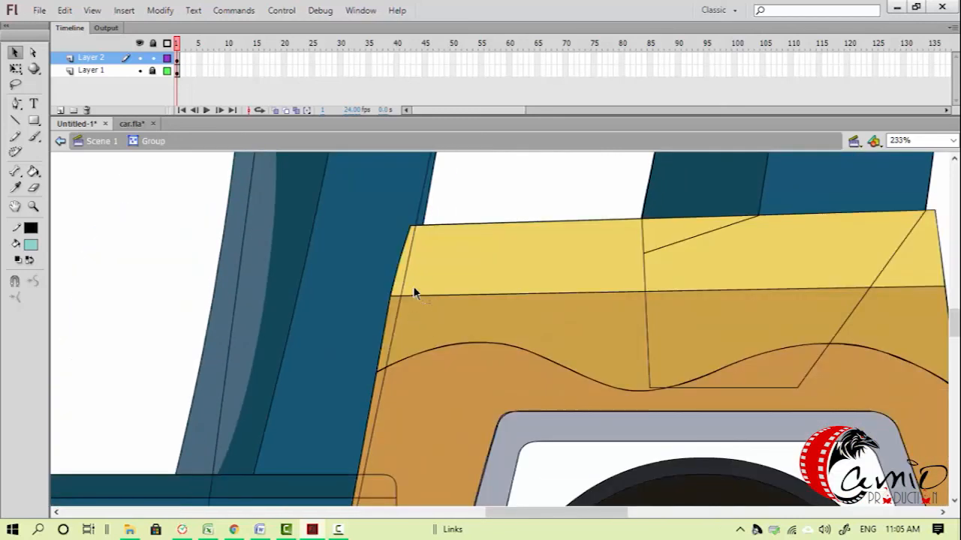
Align the lower part of the outline's rear edge with the backrest where it meets the yellow body
{"action": "left_click", "coordinate": [496, 274]}
{"action": "mouse_move", "coordinate": [525, 419]}
{"action": "left_mouse_down"}
{"action": "mouse_move", "coordinate": [538, 418]}
{"action": "mouse_move", "coordinate": [509, 426]}
{"action": "left_mouse_up"}
{"action": "key", "text": "ctrl+equal"}
{"action": "mouse_move", "coordinate": [564, 406]}
{"action": "left_mouse_down"}
{"action": "mouse_move", "coordinate": [591, 407]}
{"action": "mouse_move", "coordinate": [568, 409]}
{"action": "mouse_move", "coordinate": [578, 407]}
{"action": "left_mouse_up"}
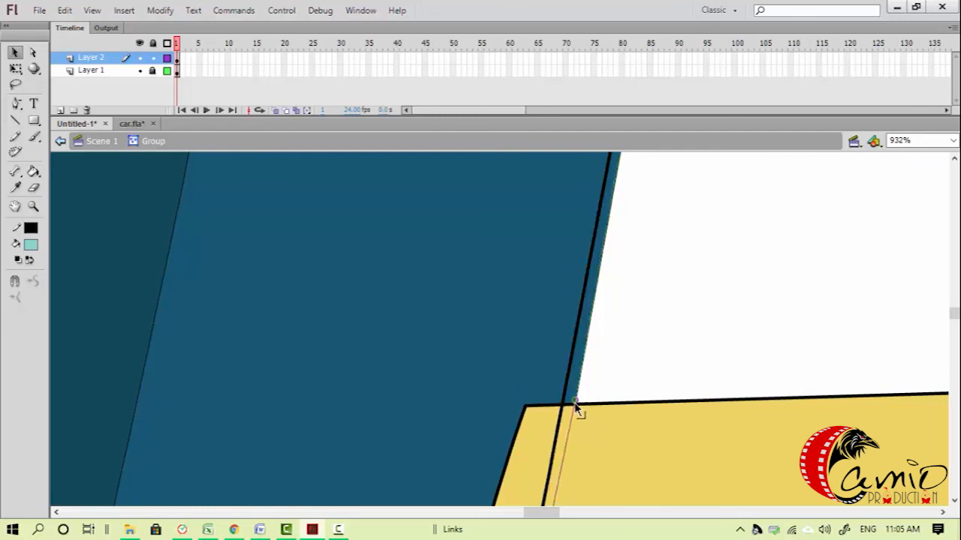
Move the outline's lower front corner to the point where the backrest meets the seat base
{"action": "key", "text": "ctrl+minus"}
{"action": "key", "text": "ctrl+minus"}
{"action": "left_click_drag", "start_coordinate": [346, 416], "coordinate": [398, 423]}
{"action": "key", "text": "ctrl+equal"}
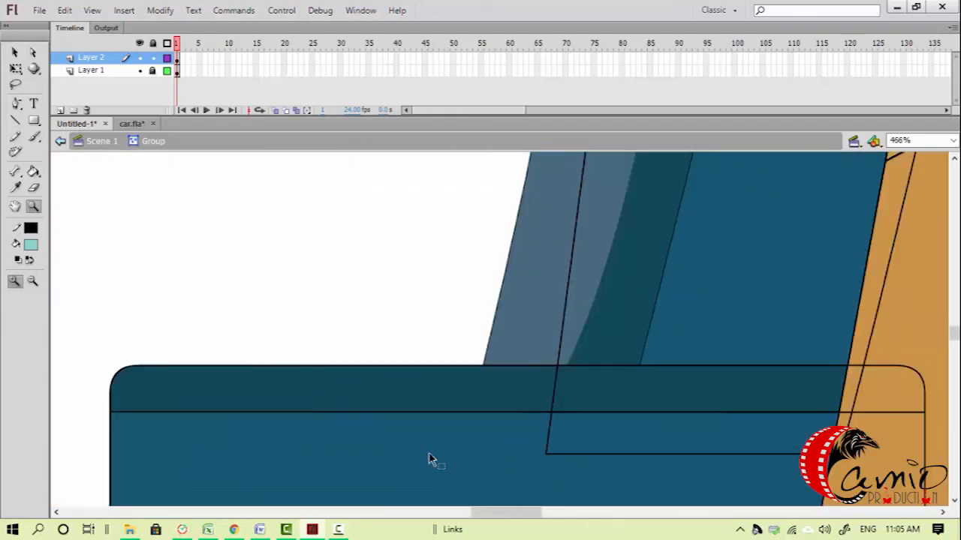
{"action": "left_click_drag", "start_coordinate": [548, 454], "coordinate": [481, 366]}
Bend the front edge of the backrest outline to follow the seat's curved front
{"action": "key", "text": "ctrl+minus"}
{"action": "key", "text": "p"}
{"action": "left_click_drag", "start_coordinate": [510, 178], "coordinate": [441, 339]}
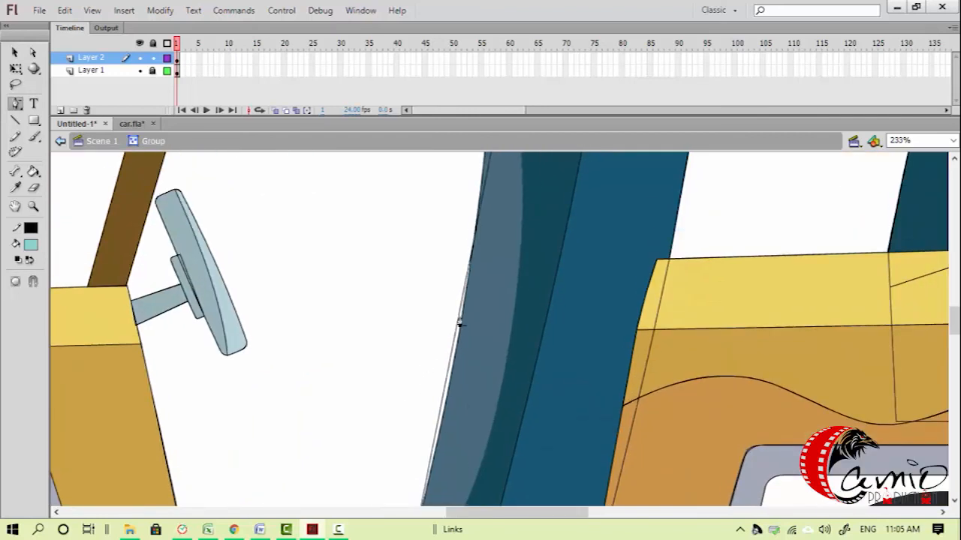
{"action": "key", "text": "v"}
{"action": "left_click_drag", "start_coordinate": [507, 238], "coordinate": [468, 399]}
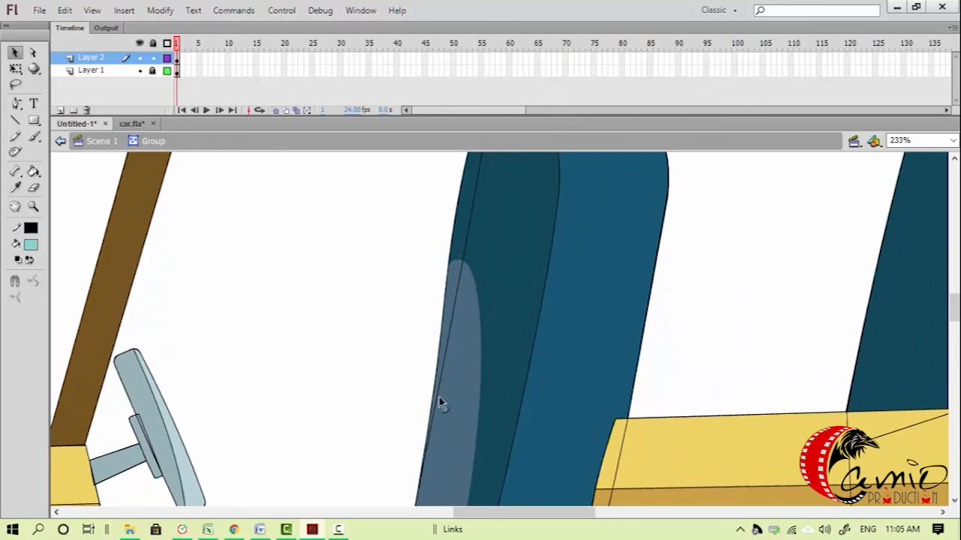
{"action": "left_click_drag", "start_coordinate": [443, 352], "coordinate": [440, 325]}
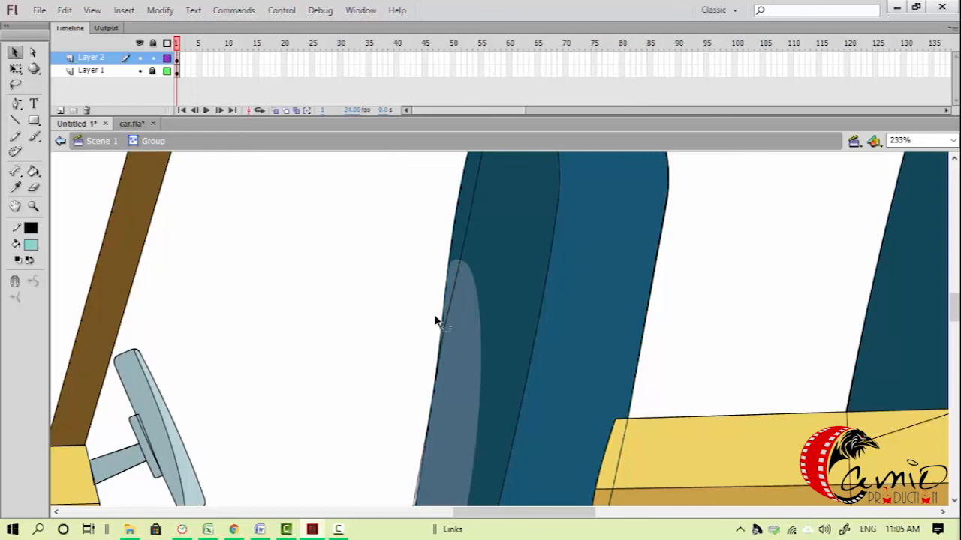
Split the backrest outline's front edge with an extra corner and refine its sections against the seat's front curve
{"action": "left_click", "coordinate": [465, 350], "text": "ctrl"}
{"action": "left_click_drag", "start_coordinate": [527, 365], "coordinate": [522, 369]}
{"action": "left_click_drag", "start_coordinate": [576, 221], "coordinate": [477, 234]}
{"action": "scroll", "coordinate": [433, 348], "scroll_direction": "down", "scroll_amount": 6}
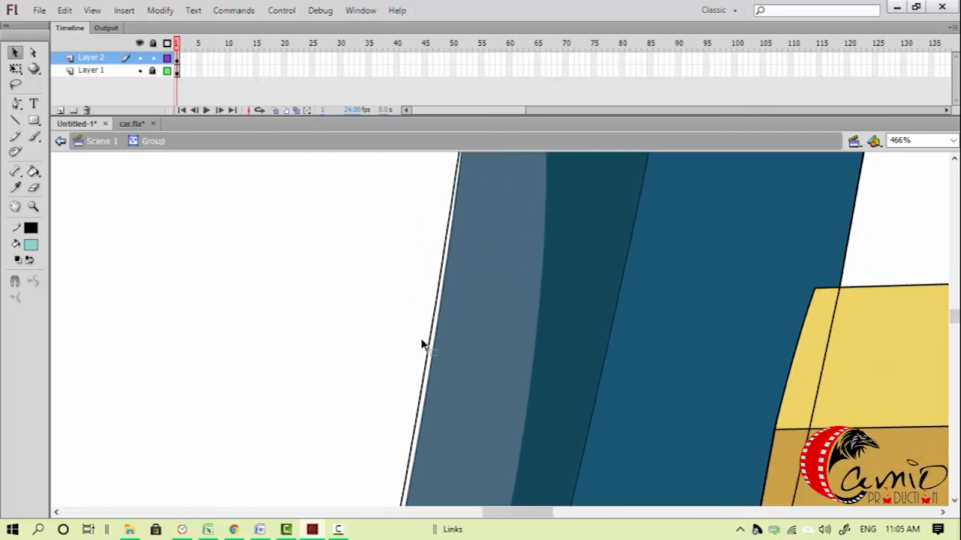
{"action": "left_click_drag", "start_coordinate": [432, 352], "coordinate": [435, 351]}
{"action": "key", "text": "ctrl+minus"}
{"action": "key", "text": "p"}
{"action": "left_click_drag", "start_coordinate": [540, 397], "coordinate": [484, 250]}
Draw a line down the front backrest for the dark side panel's inner edge and extend it to the outline's bottom edge
{"action": "key", "text": "n"}
{"action": "key", "text": "ctrl+minus"}
{"action": "left_click_drag", "start_coordinate": [461, 337], "coordinate": [431, 431]}
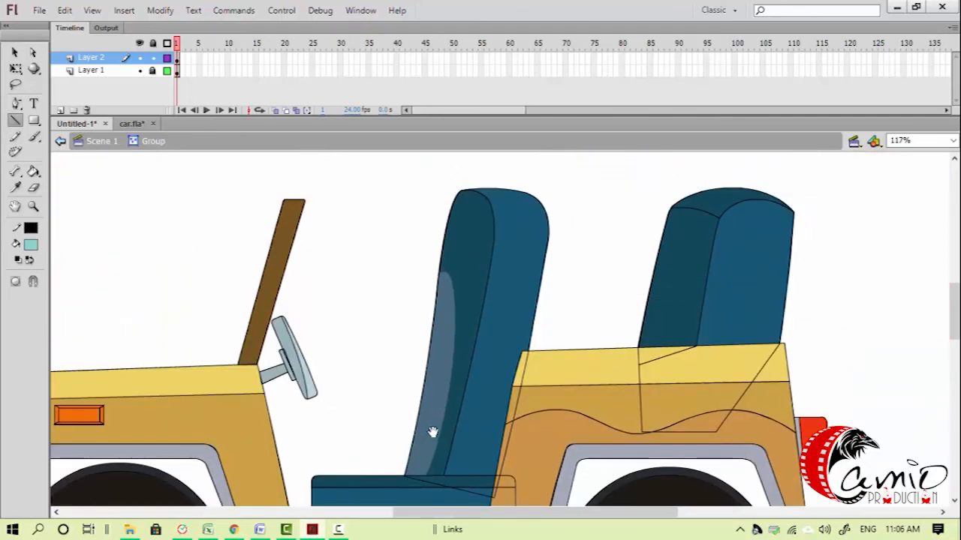
{"action": "left_click_drag", "start_coordinate": [484, 305], "coordinate": [446, 479]}
{"action": "key", "text": "z"}
{"action": "left_click", "coordinate": [428, 464]}
{"action": "key", "text": "v"}
{"action": "key", "text": "z"}
{"action": "left_click", "coordinate": [510, 323]}
{"action": "key", "text": "v"}
{"action": "left_click_drag", "start_coordinate": [568, 415], "coordinate": [556, 434]}
{"action": "key", "text": "ctrl+minus"}
{"action": "key", "text": "ctrl+minus"}
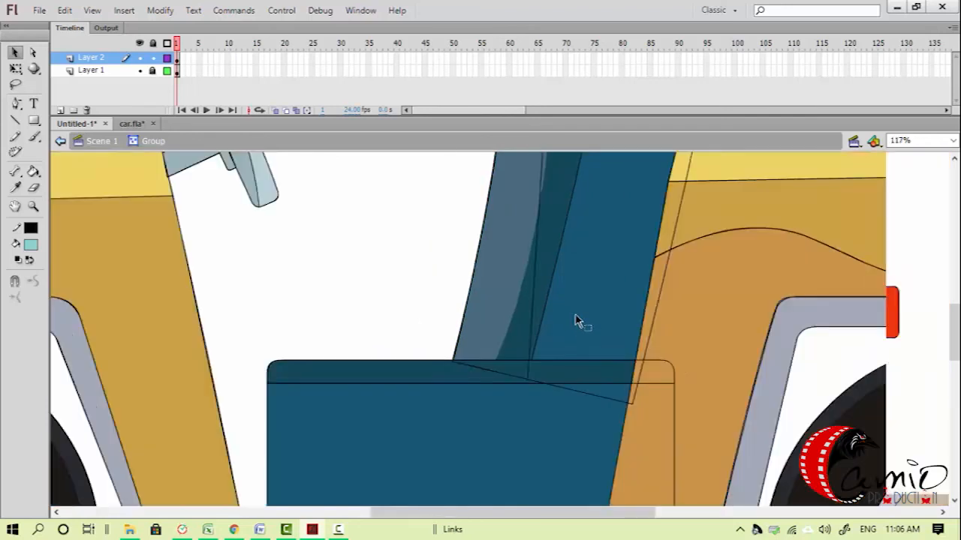
Pull corner points out of the inner line onto the boundary between the dark panel and the lighter backrest side
{"action": "left_click_drag", "start_coordinate": [554, 393], "coordinate": [425, 247]}
{"action": "key", "text": "v"}
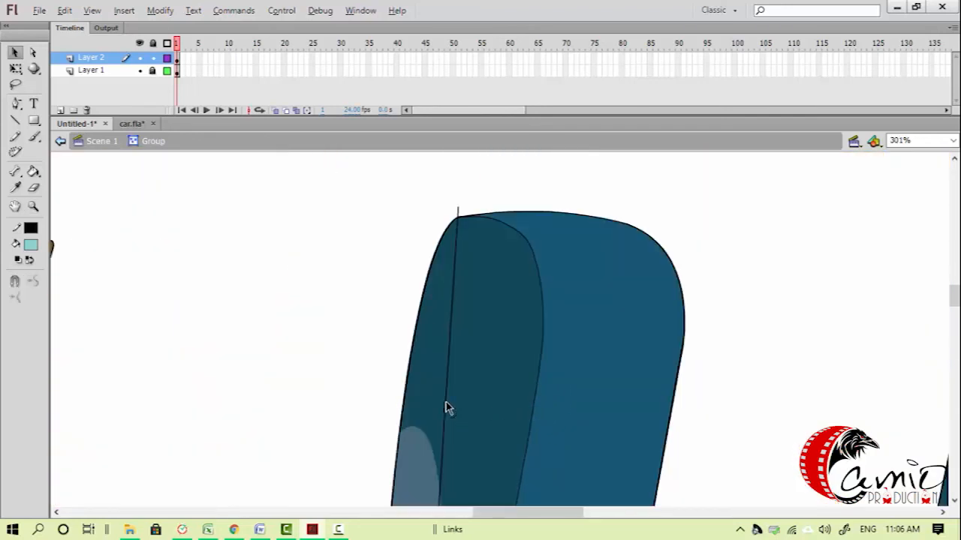
{"action": "left_click_drag", "start_coordinate": [446, 408], "coordinate": [503, 359]}
{"action": "key", "text": "ctrl+minus"}
{"action": "key", "text": "ctrl+minus"}
{"action": "mouse_move", "coordinate": [429, 370]}
{"action": "left_mouse_down"}
{"action": "mouse_move", "coordinate": [409, 412]}
{"action": "mouse_move", "coordinate": [387, 529]}
{"action": "left_mouse_up"}
{"action": "left_click_drag", "start_coordinate": [375, 371], "coordinate": [434, 319]}
{"action": "left_click", "coordinate": [435, 323]}
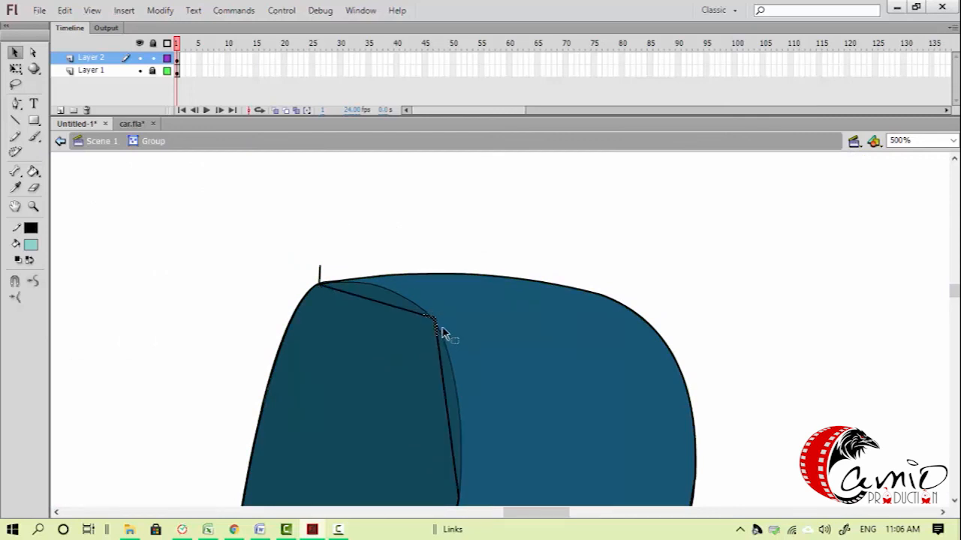
Refine the inner line's upper corner and curve its segments along the dark panel's rounded edge
{"action": "left_click", "coordinate": [410, 283]}
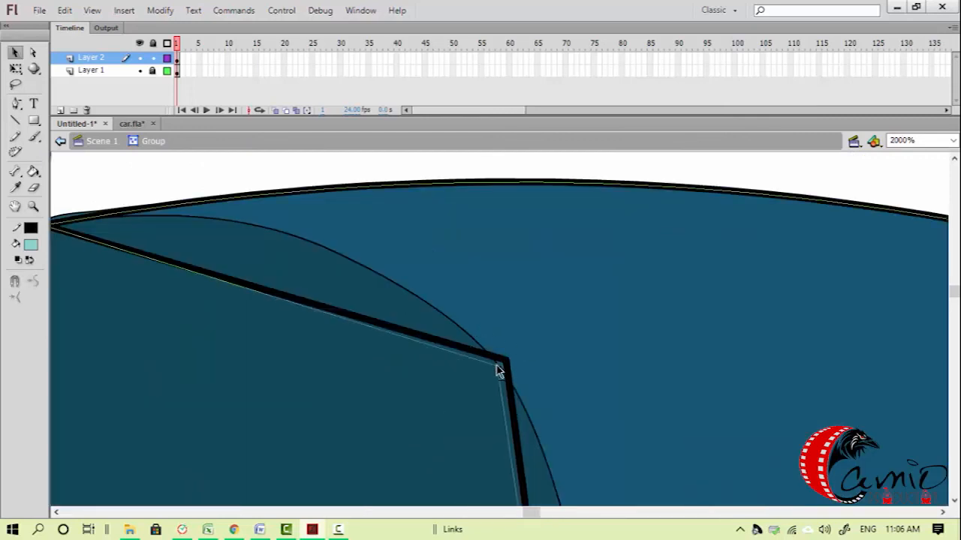
{"action": "left_click_drag", "start_coordinate": [308, 359], "coordinate": [499, 395]}
{"action": "mouse_move", "coordinate": [430, 320]}
{"action": "left_mouse_down"}
{"action": "mouse_move", "coordinate": [450, 282]}
{"action": "mouse_move", "coordinate": [444, 260]}
{"action": "left_mouse_up"}
{"action": "key", "text": "ctrl+minus"}
{"action": "key", "text": "ctrl+minus"}
{"action": "left_click_drag", "start_coordinate": [512, 371], "coordinate": [484, 251]}
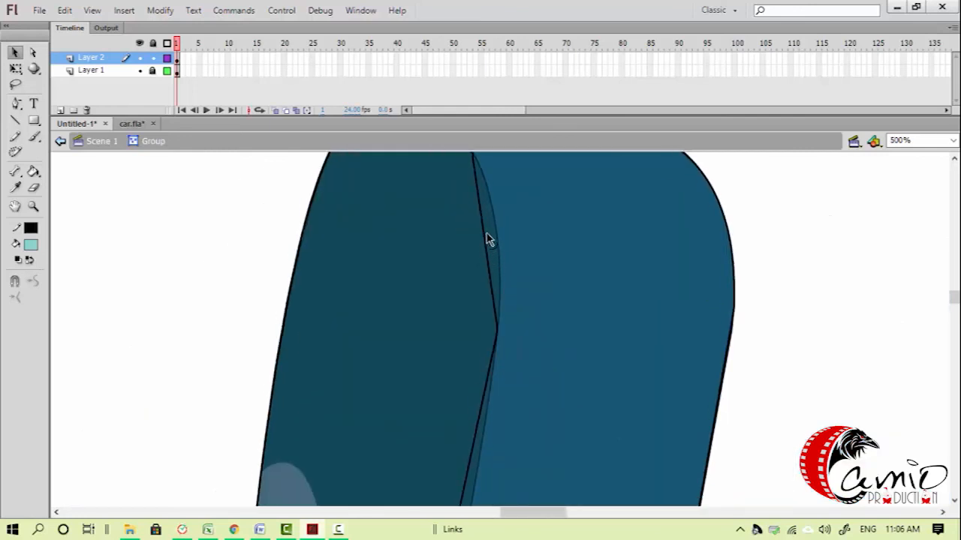
{"action": "scroll", "coordinate": [480, 300], "scroll_direction": "down", "scroll_amount": 3}
{"action": "left_click_drag", "start_coordinate": [466, 326], "coordinate": [476, 380]}
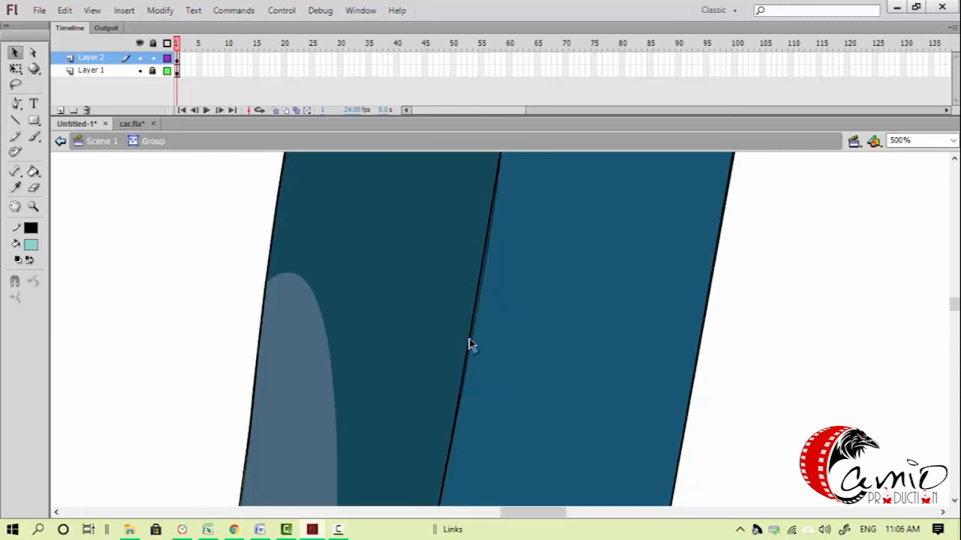
{"action": "key", "text": "ctrl+minus"}
{"action": "key", "text": "ctrl+minus"}
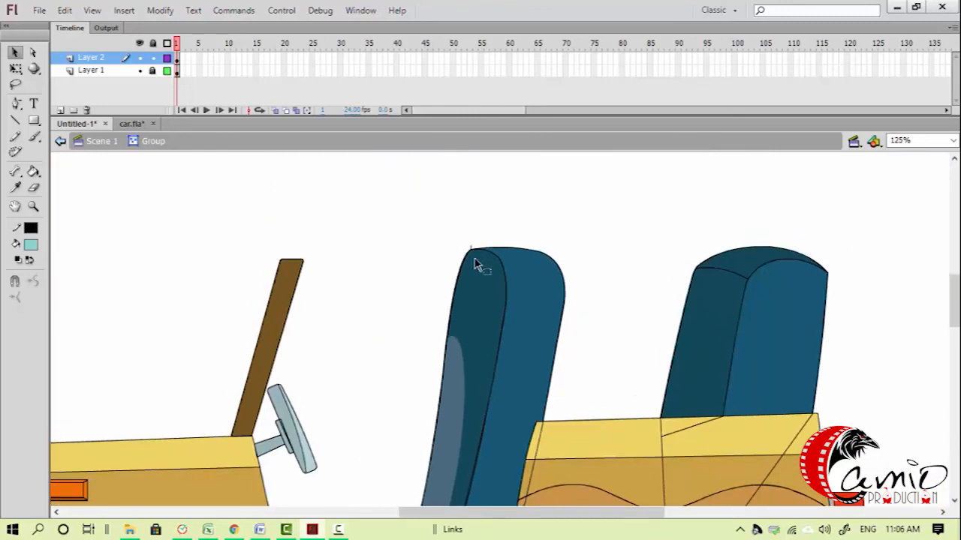
{"action": "scroll", "coordinate": [458, 319], "scroll_direction": "down", "scroll_amount": 2}
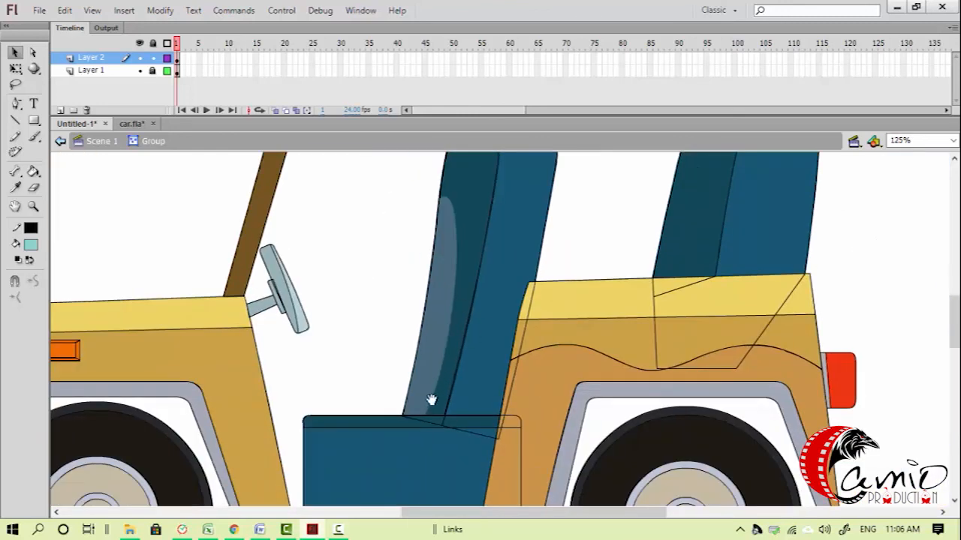
{"action": "key", "text": "n"}
{"action": "left_click_drag", "start_coordinate": [466, 286], "coordinate": [419, 422]}
{"action": "key", "text": "v"}
{"action": "left_click", "coordinate": [454, 314]}
{"action": "left_click_drag", "start_coordinate": [457, 261], "coordinate": [462, 270]}
{"action": "key", "text": "ctrl+z"}
{"action": "key", "text": "ctrl+z"}
Draw a line down the grey-blue highlight on the front backrest and join its upper end to the backrest's front edge
{"action": "key", "text": "n"}
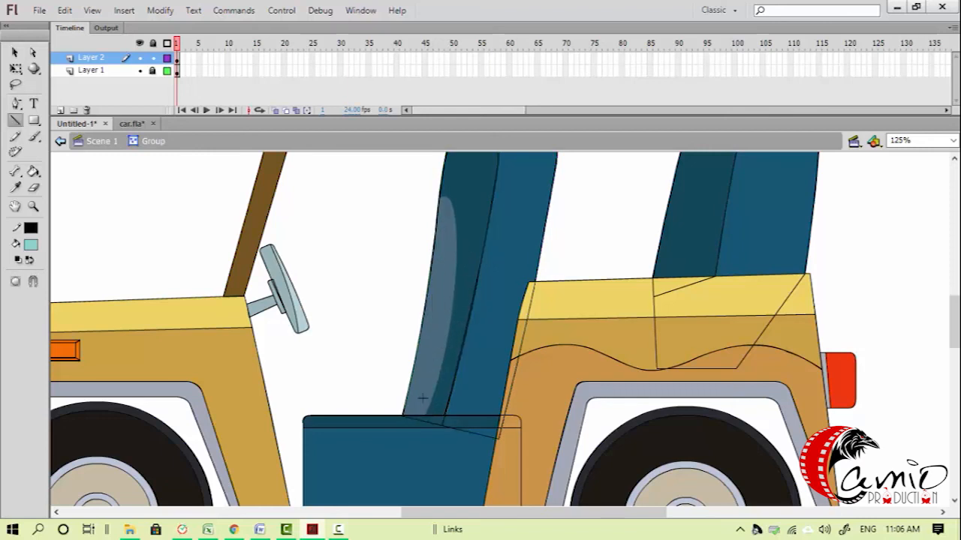
{"action": "key", "text": "z"}
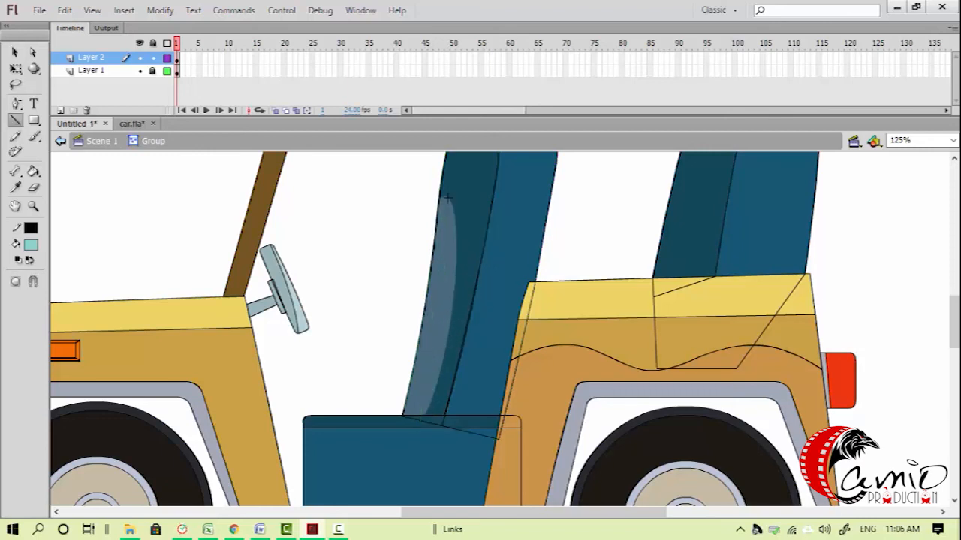
{"action": "left_click", "coordinate": [442, 207]}
{"action": "left_click_drag", "start_coordinate": [508, 311], "coordinate": [572, 403]}
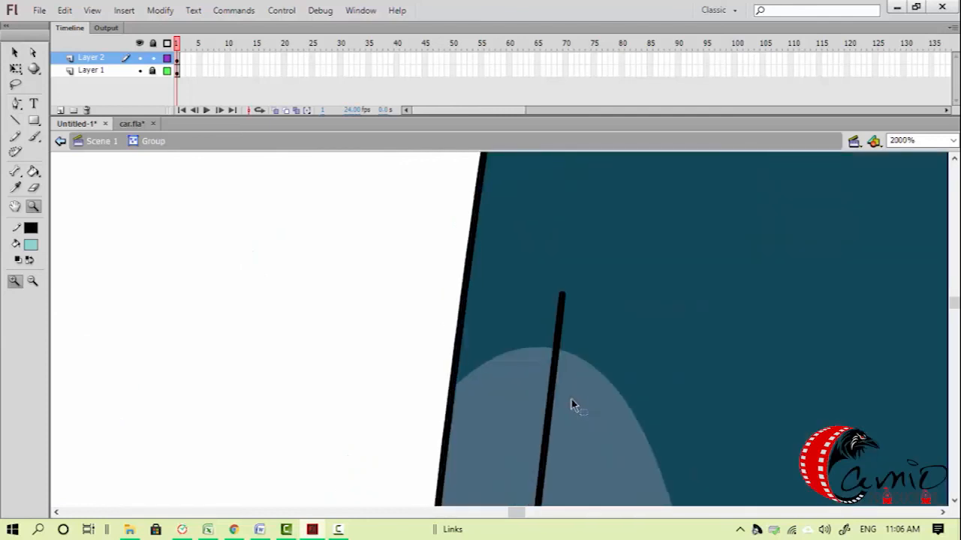
{"action": "key", "text": "v"}
{"action": "left_click_drag", "start_coordinate": [566, 297], "coordinate": [565, 348]}
{"action": "left_click_drag", "start_coordinate": [568, 400], "coordinate": [458, 389]}
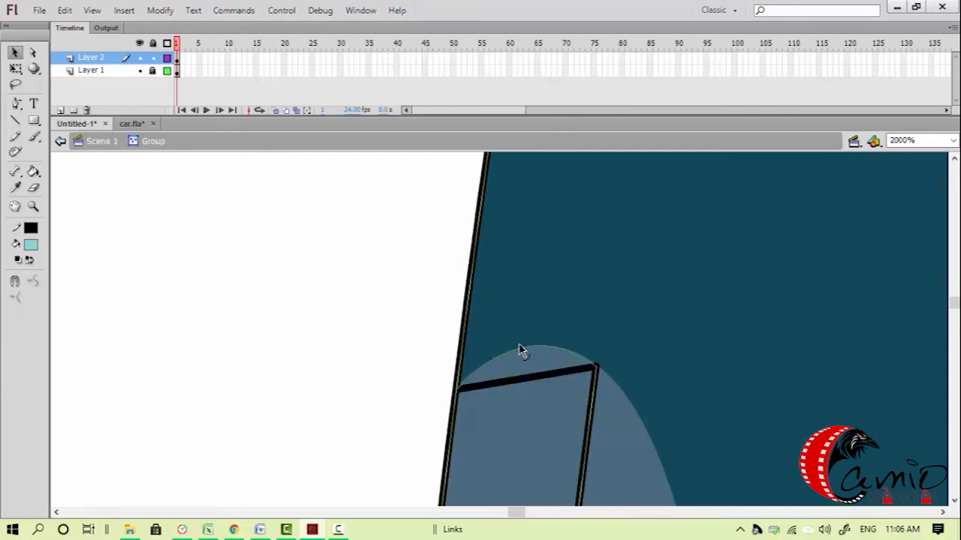
Curve the highlight's top edge and bend its long inner line toward the highlight's rounded boundary
{"action": "scroll", "coordinate": [519, 351], "scroll_direction": "down", "scroll_amount": 3}
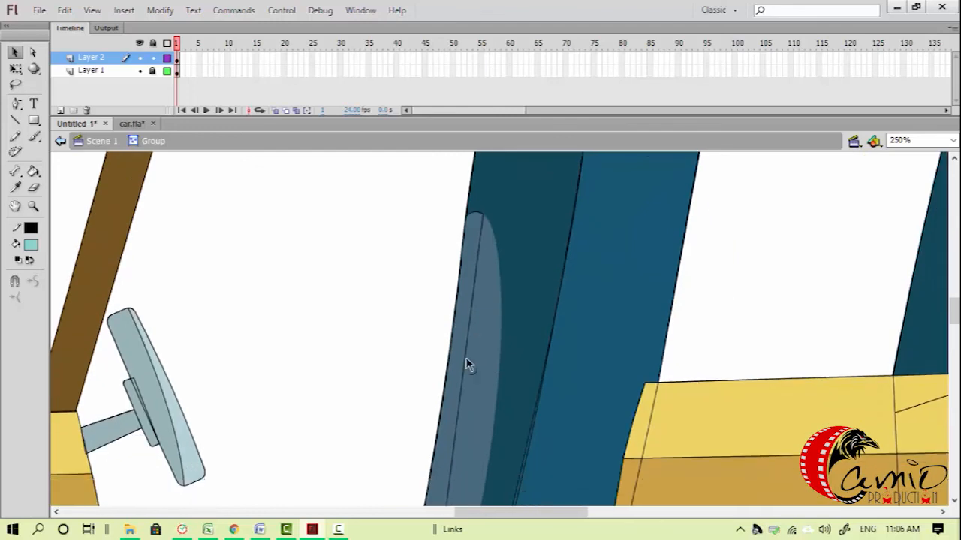
{"action": "left_click_drag", "start_coordinate": [484, 414], "coordinate": [462, 345]}
{"action": "scroll", "coordinate": [517, 418], "scroll_direction": "up", "scroll_amount": 2}
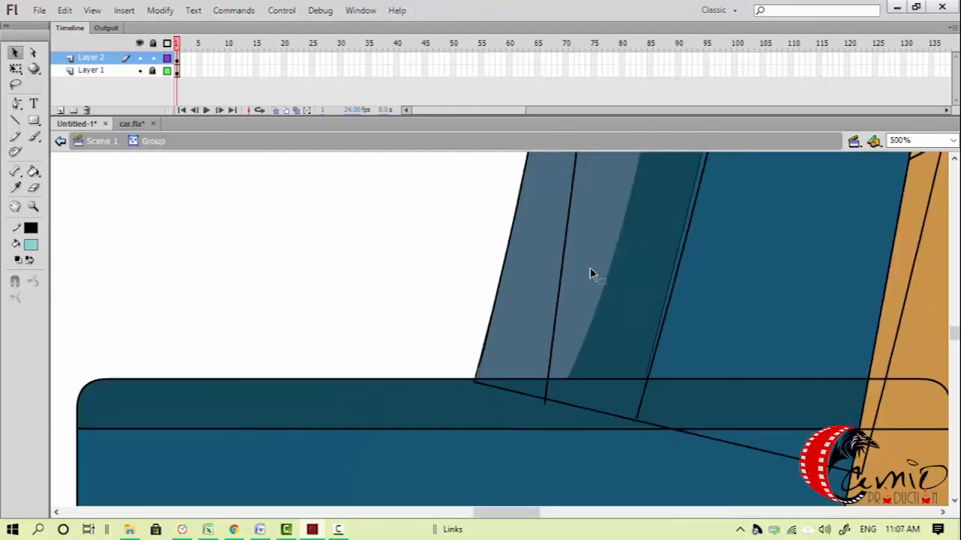
{"action": "scroll", "coordinate": [594, 281], "scroll_direction": "down", "scroll_amount": 2}
{"action": "left_click_drag", "start_coordinate": [570, 255], "coordinate": [456, 396]}
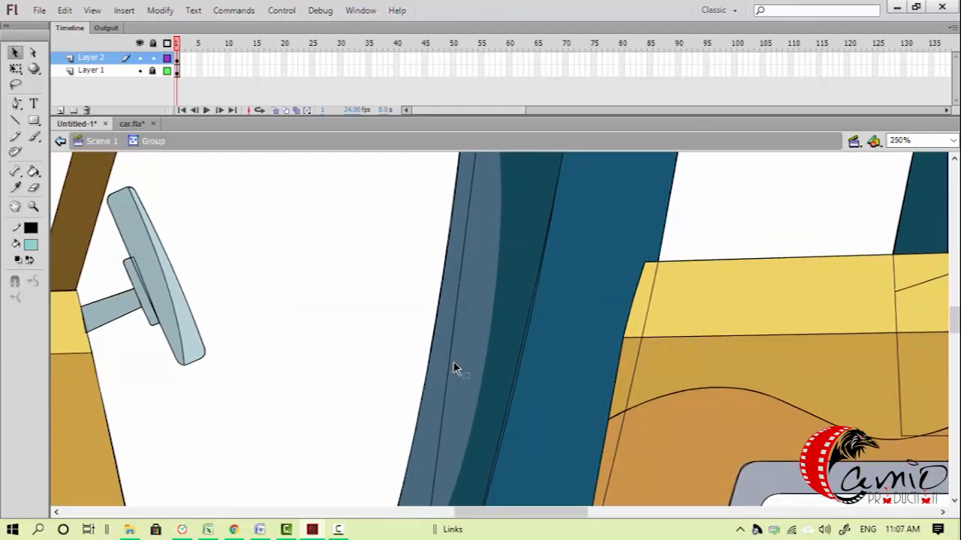
{"action": "left_click", "coordinate": [458, 363]}
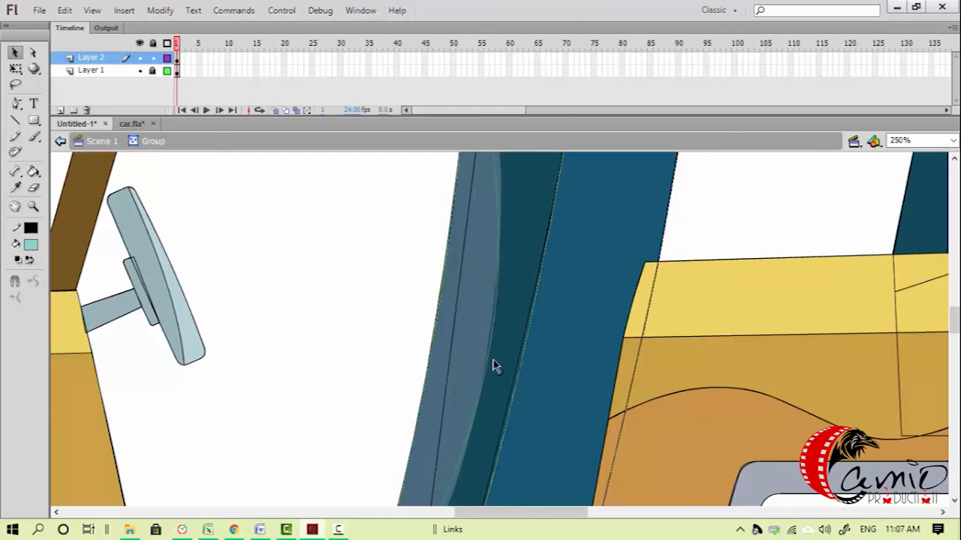
Fine-tune the highlight outline's curve with the Subselection tool by adjusting its anchor handles
{"action": "scroll", "coordinate": [489, 367], "scroll_direction": "down", "scroll_amount": 3}
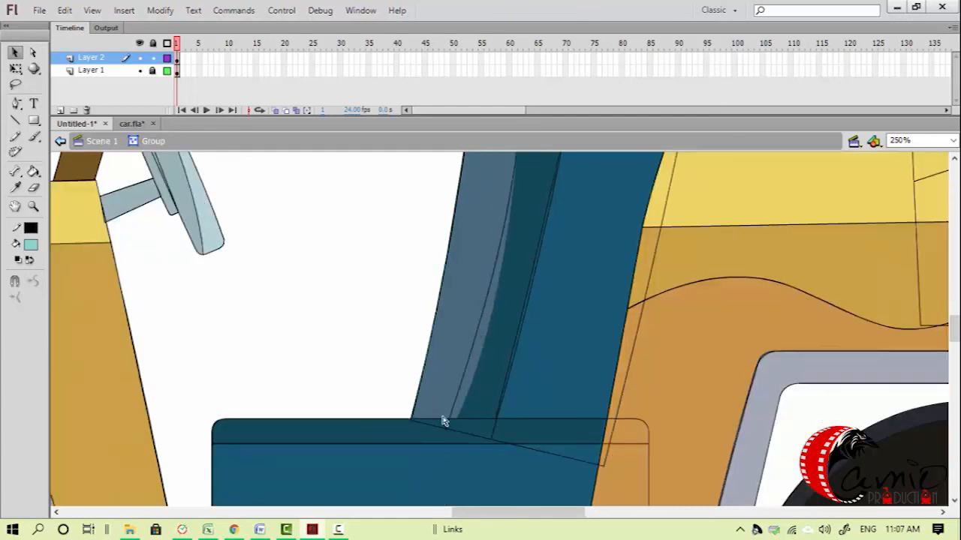
{"action": "key", "text": "a"}
{"action": "left_click", "coordinate": [486, 392]}
{"action": "left_click_drag", "start_coordinate": [522, 219], "coordinate": [501, 370]}
{"action": "left_click_drag", "start_coordinate": [517, 189], "coordinate": [471, 419]}
{"action": "left_click_drag", "start_coordinate": [494, 300], "coordinate": [502, 259]}
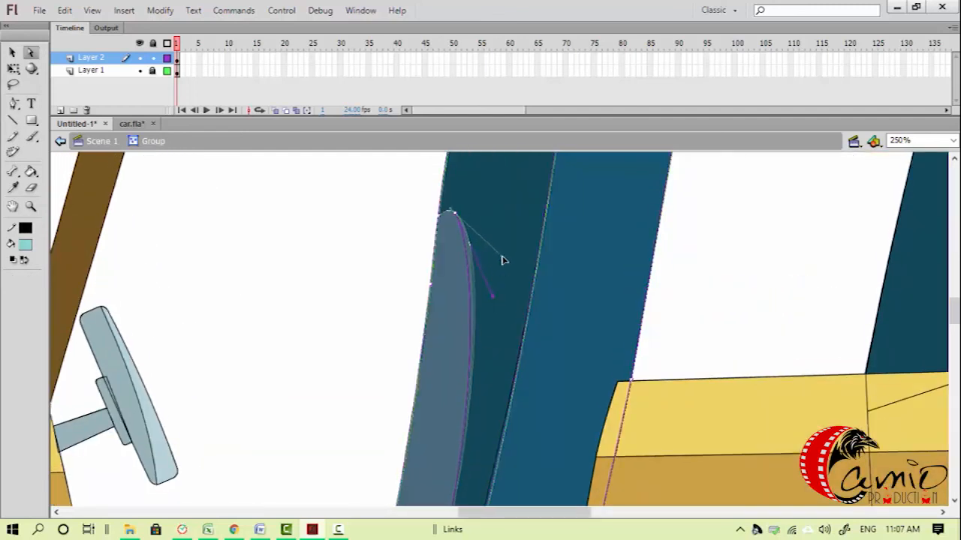
Hide Layer 1 to examine the traced line work alone, and show the layer again
{"action": "left_click_drag", "start_coordinate": [404, 430], "coordinate": [378, 334]}
{"action": "key", "text": "ctrl+minus"}
{"action": "key", "text": "ctrl+minus"}
{"action": "left_click_drag", "start_coordinate": [414, 288], "coordinate": [404, 273]}
{"action": "left_click", "coordinate": [140, 70]}
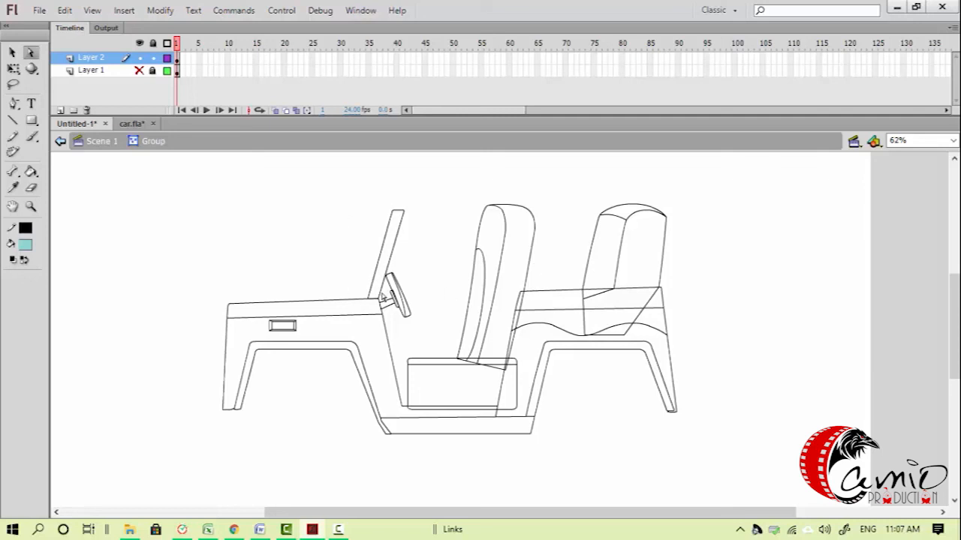
{"action": "left_click", "coordinate": [140, 70]}
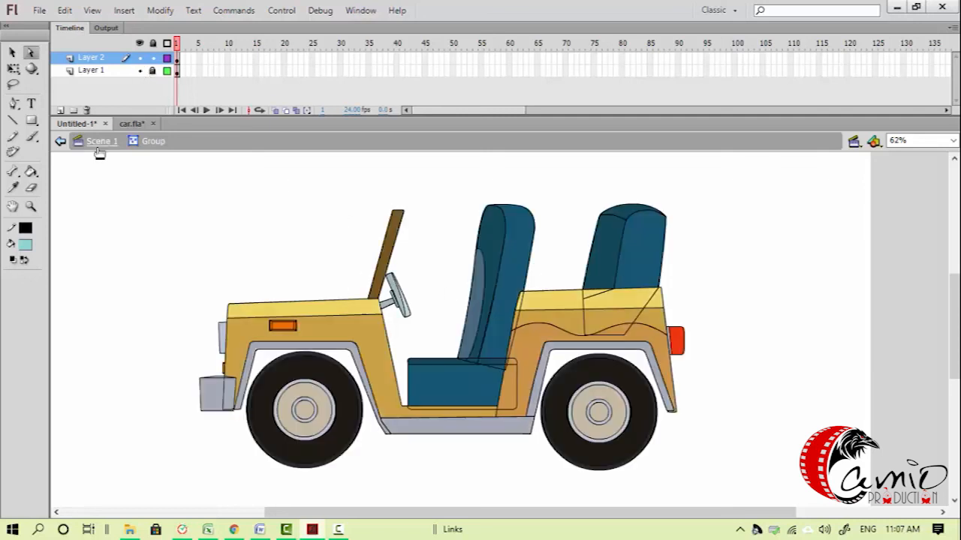
Draw a rounded rectangle over the red tail light as a separate group with the Rectangle Primitive tool
{"action": "double_click", "coordinate": [171, 311]}
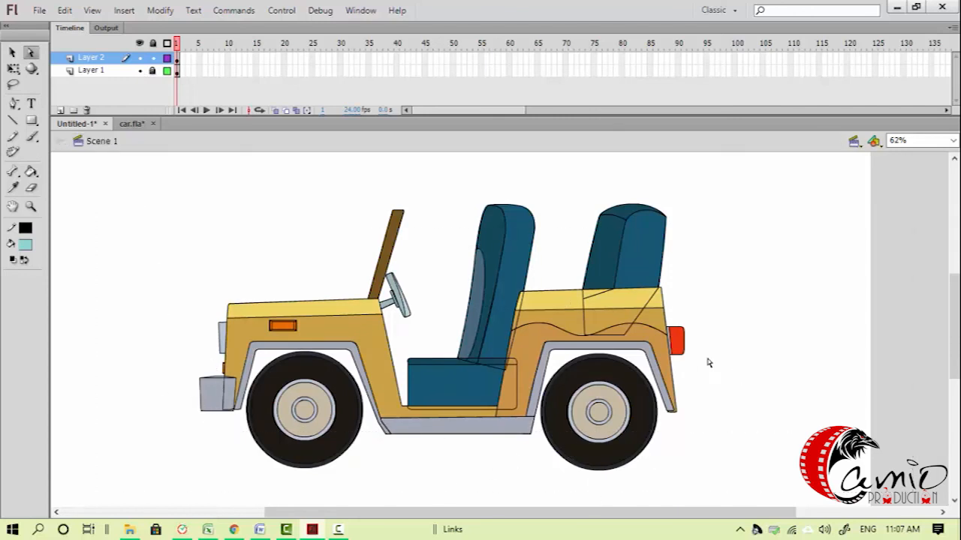
{"action": "left_click", "coordinate": [668, 313]}
{"action": "left_click", "coordinate": [532, 296]}
{"action": "left_click", "coordinate": [553, 365]}
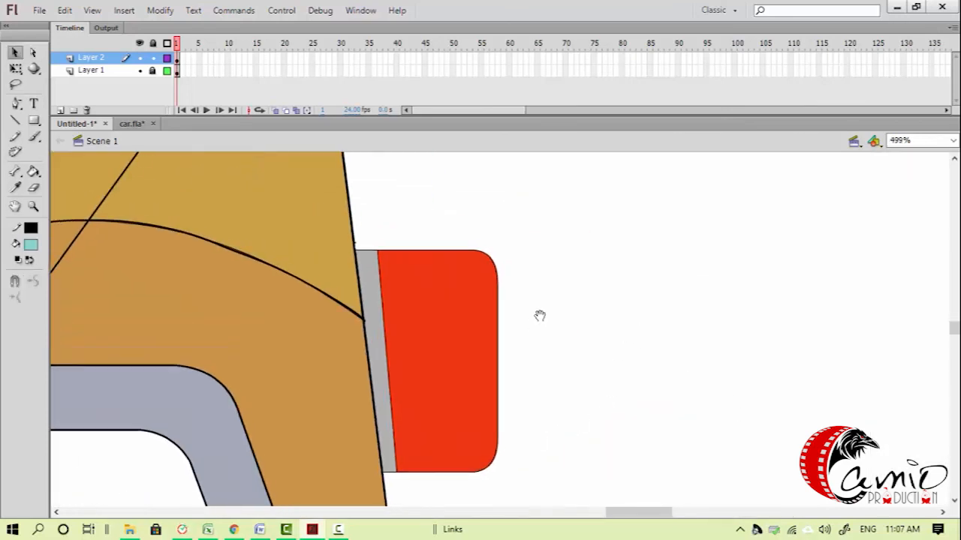
{"action": "double_click", "coordinate": [129, 180]}
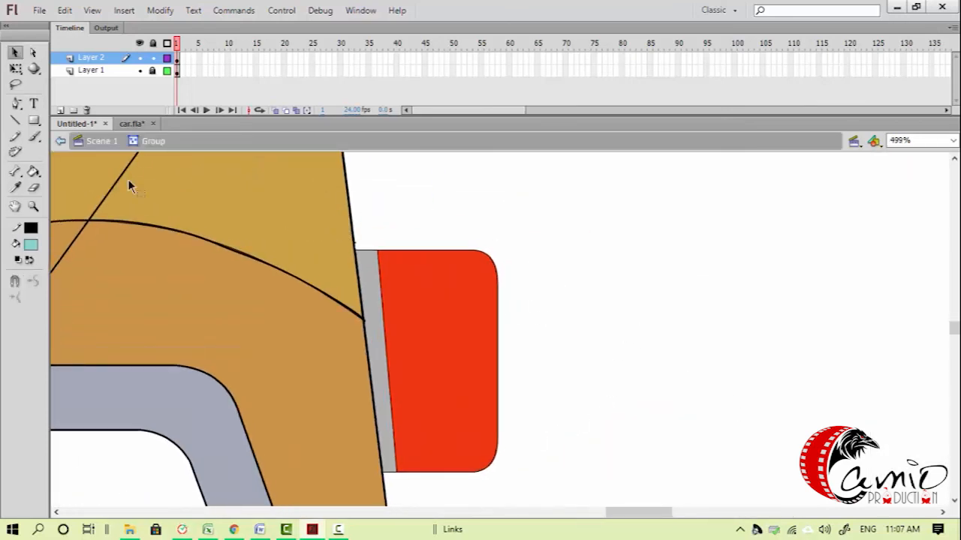
{"action": "left_click", "coordinate": [33, 120]}
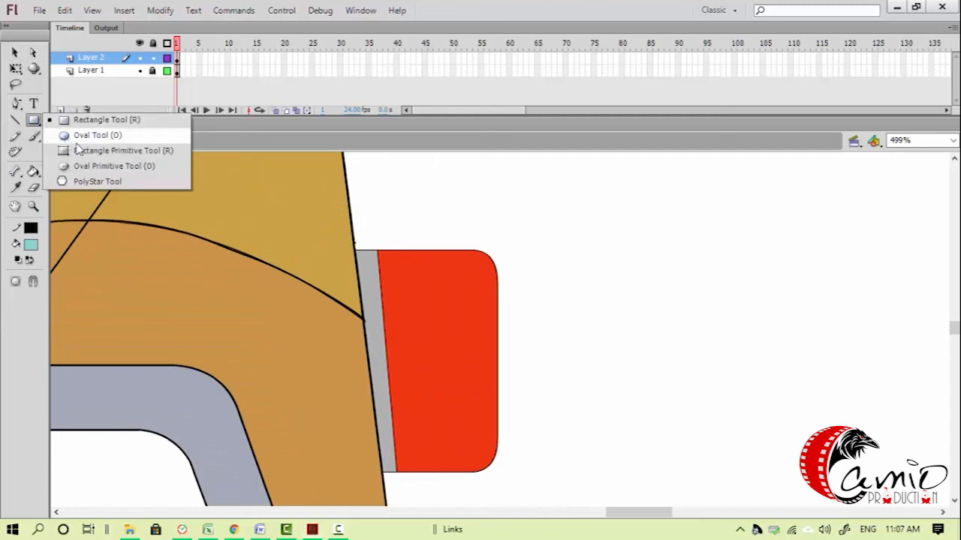
{"action": "left_click", "coordinate": [97, 150]}
{"action": "left_click_drag", "start_coordinate": [353, 248], "coordinate": [497, 471]}
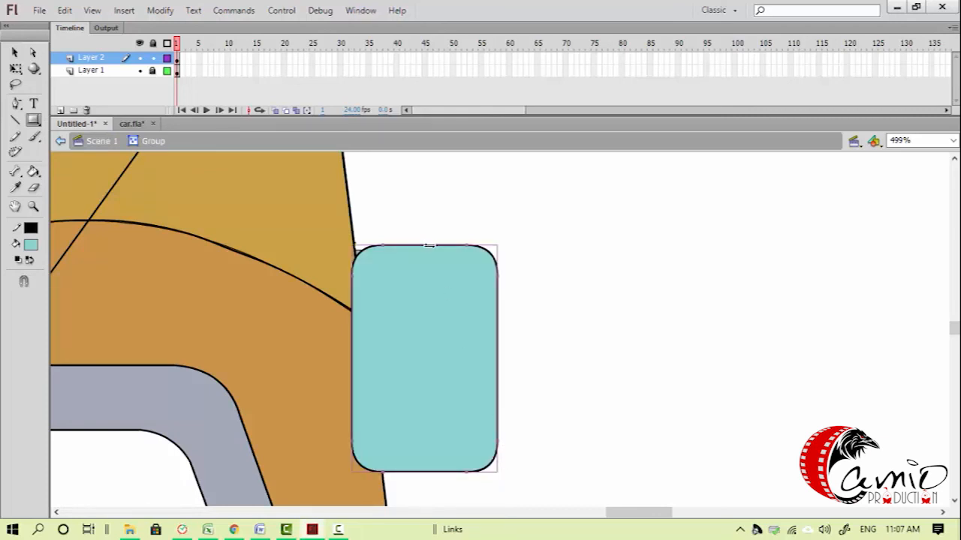
Stretch the tail light rectangle inward over the body's rear edge, break it apart, and delete its fill
{"action": "key", "text": "q"}
{"action": "left_click_drag", "start_coordinate": [425, 245], "coordinate": [425, 254]}
{"action": "left_click_drag", "start_coordinate": [352, 364], "coordinate": [324, 364]}
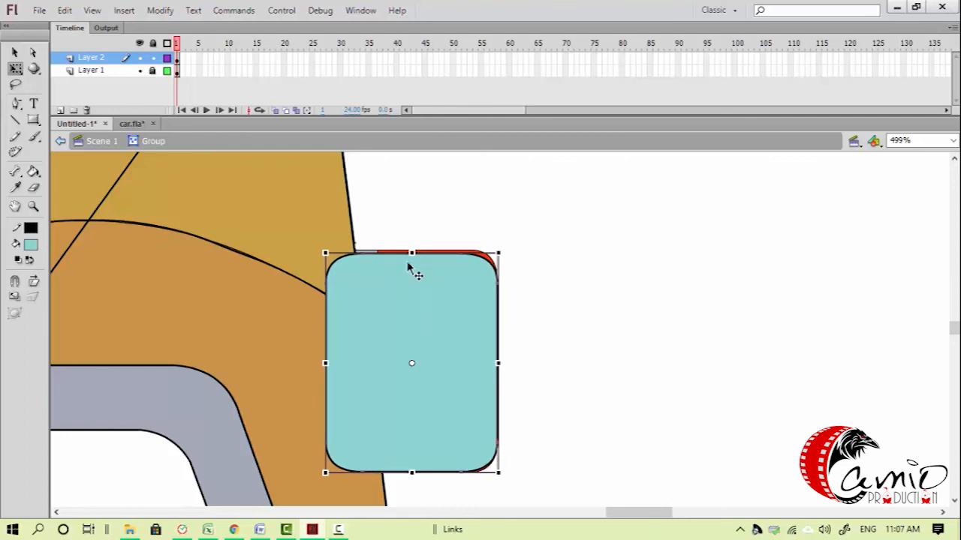
{"action": "left_click_drag", "start_coordinate": [412, 251], "coordinate": [410, 245]}
{"action": "key", "text": "ctrl+b"}
{"action": "left_click", "coordinate": [610, 300]}
{"action": "key", "text": "v"}
{"action": "left_click", "coordinate": [458, 309]}
{"action": "key", "text": "Delete"}
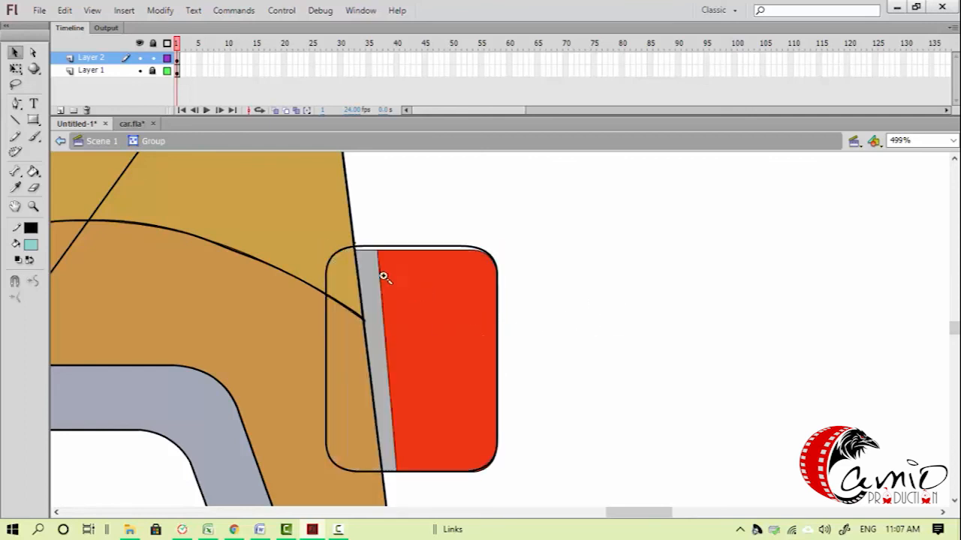
Lower the top edge of the tail light outline to match the reference light's upper edge with Free Transform
{"action": "scroll", "coordinate": [523, 303], "scroll_direction": "up", "scroll_amount": 3}
{"action": "left_click", "coordinate": [499, 185]}
{"action": "key", "text": "q"}
{"action": "left_click_drag", "start_coordinate": [506, 183], "coordinate": [506, 189]}
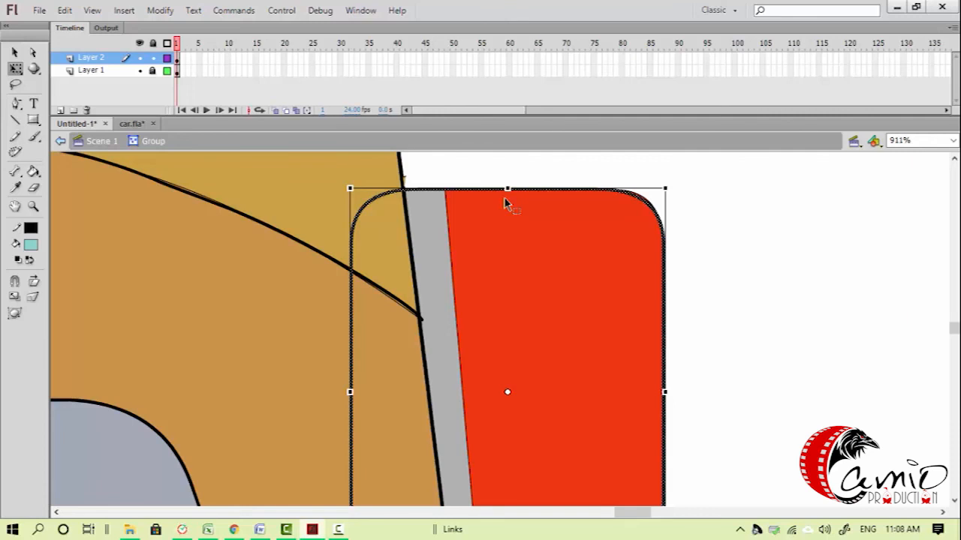
Draw a line along the boundary between the tail light's grey strip and red lens, fitting its upper end to the outline
{"action": "key", "text": "n"}
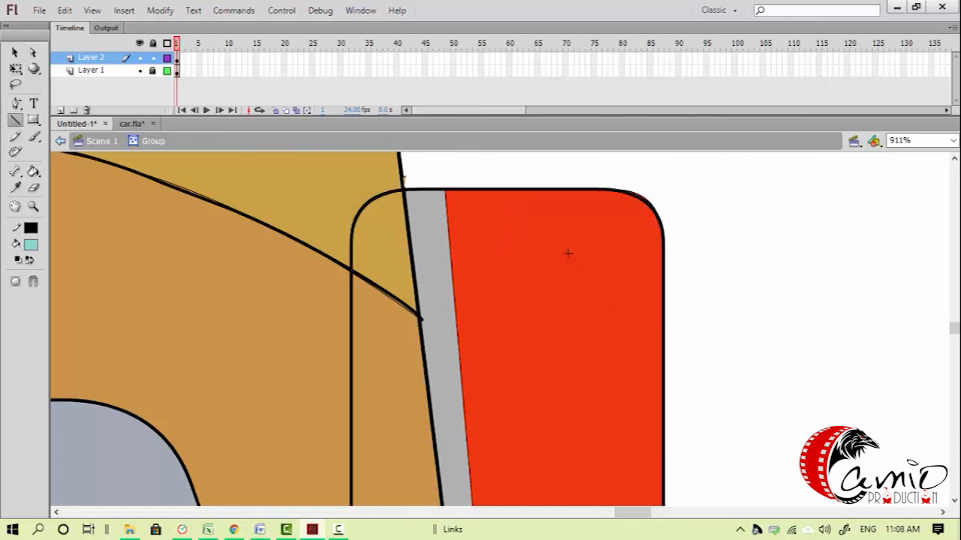
{"action": "key", "text": "ctrl+minus"}
{"action": "left_click_drag", "start_coordinate": [439, 285], "coordinate": [418, 223]}
{"action": "left_click_drag", "start_coordinate": [447, 194], "coordinate": [466, 409]}
{"action": "key", "text": "z"}
{"action": "left_click", "coordinate": [467, 221]}
{"action": "key", "text": "v"}
{"action": "left_click_drag", "start_coordinate": [414, 242], "coordinate": [417, 238]}
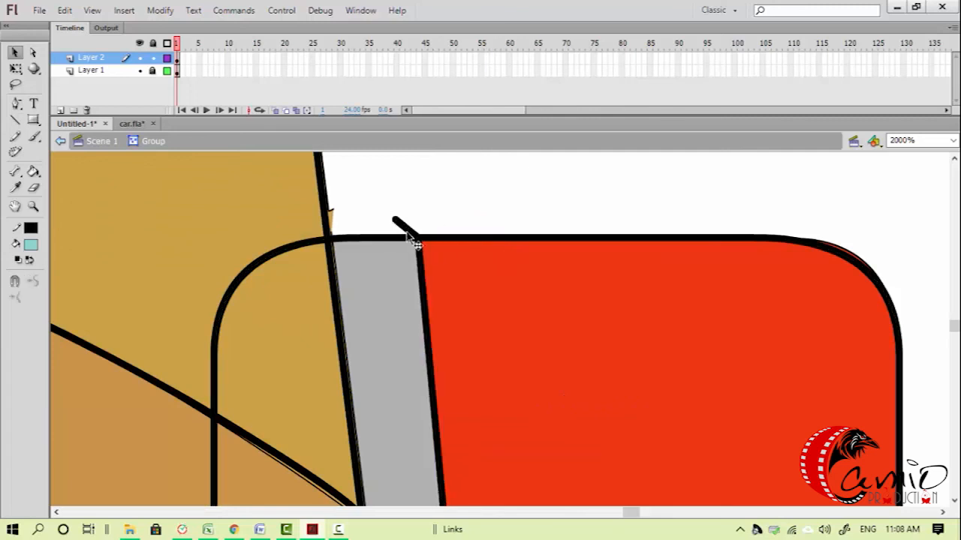
{"action": "scroll", "coordinate": [444, 281], "scroll_direction": "down", "scroll_amount": 6}
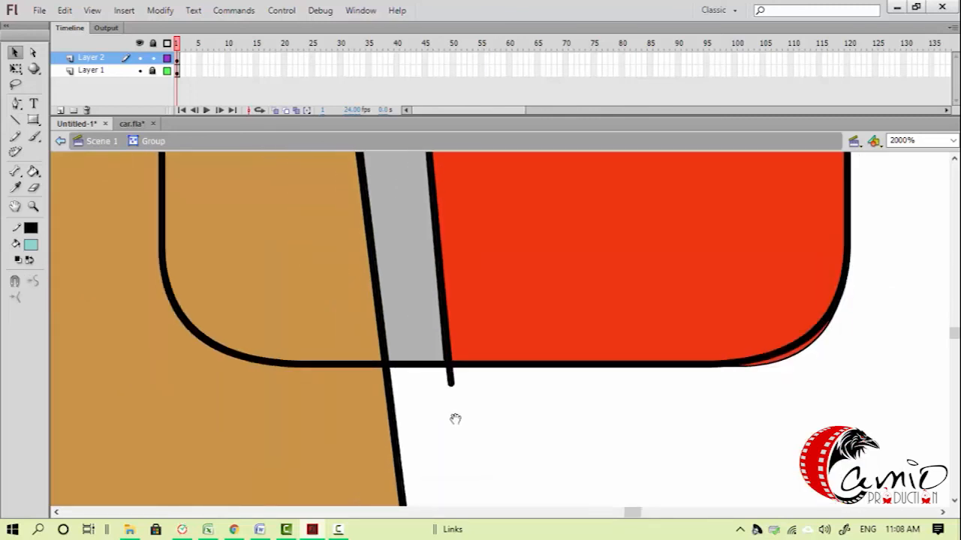
{"action": "key", "text": "ctrl+minus"}
{"action": "key", "text": "ctrl+minus"}
{"action": "key", "text": "ctrl+minus"}
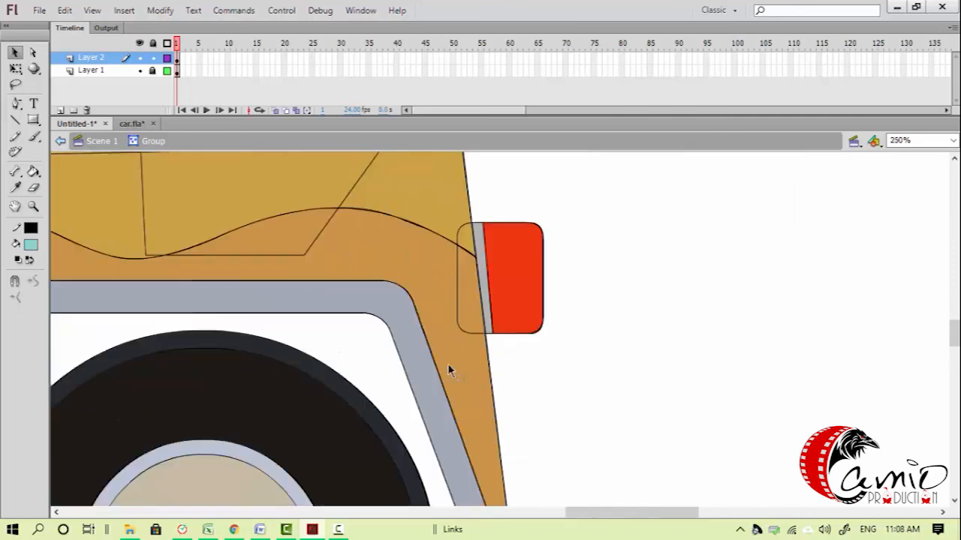
Leave the tail light group and hide Layer 1 to examine the line work alone, and show the layer again
{"action": "key", "text": "p"}
{"action": "left_click_drag", "start_coordinate": [357, 362], "coordinate": [531, 371]}
{"action": "key", "text": "ctrl+minus"}
{"action": "key", "text": "ctrl+minus"}
{"action": "key", "text": "v"}
{"action": "left_click", "coordinate": [139, 71]}
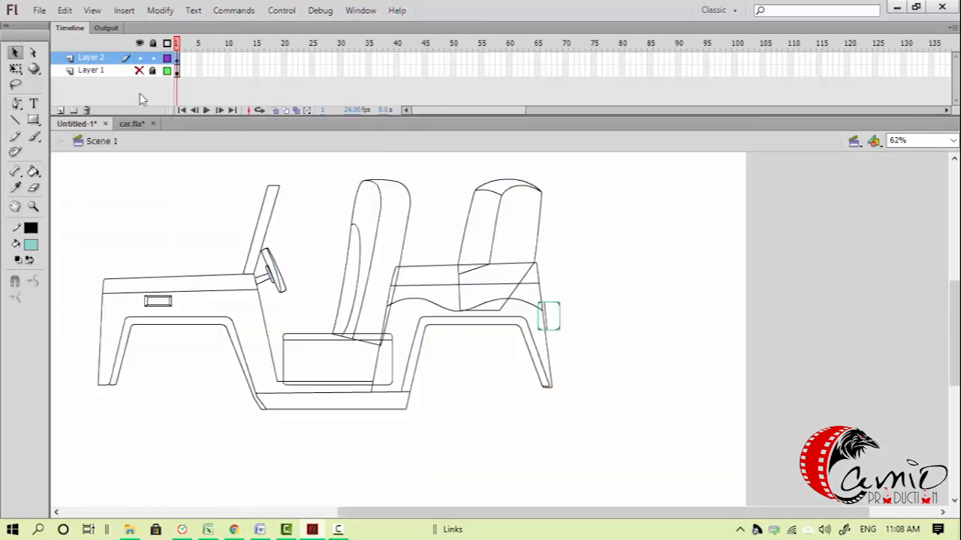
{"action": "left_click_drag", "start_coordinate": [205, 251], "coordinate": [289, 206]}
{"action": "left_click", "coordinate": [139, 72]}
Draw a rectangle over the pale blue headlight at the jeep's front in a separate group and delete its fill
{"action": "left_click_drag", "start_coordinate": [214, 271], "coordinate": [330, 422]}
{"action": "left_click_drag", "start_coordinate": [307, 214], "coordinate": [484, 475]}
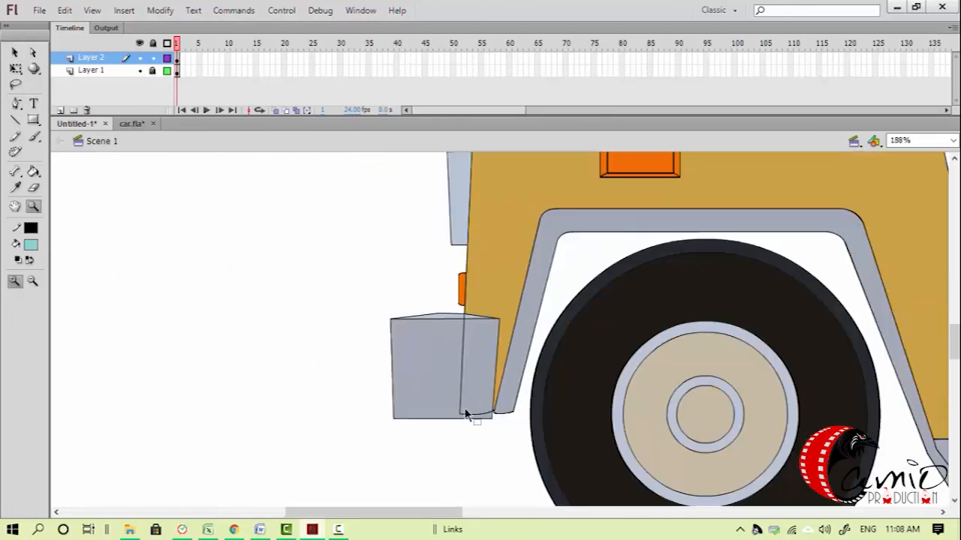
{"action": "left_click_drag", "start_coordinate": [337, 328], "coordinate": [471, 424]}
{"action": "key", "text": "v"}
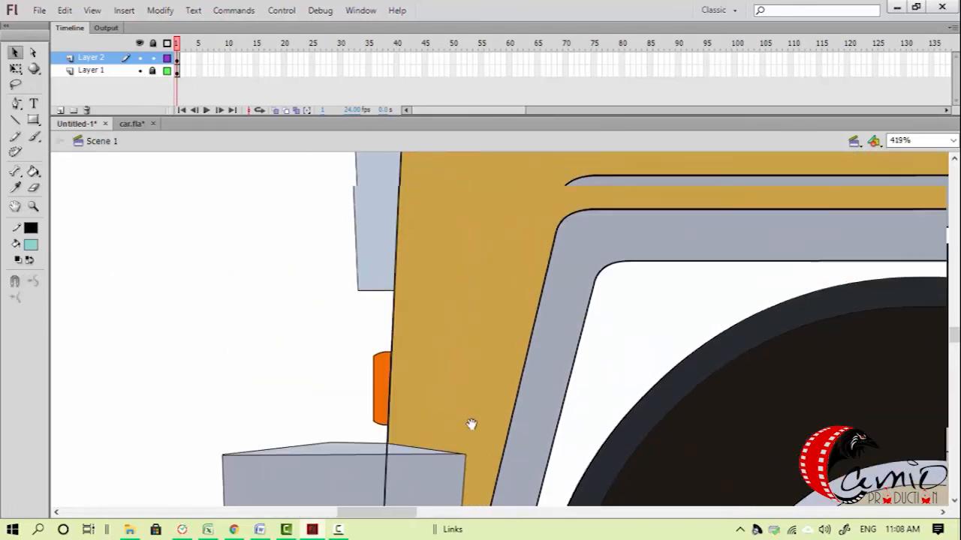
{"action": "left_click_drag", "start_coordinate": [439, 251], "coordinate": [433, 418]}
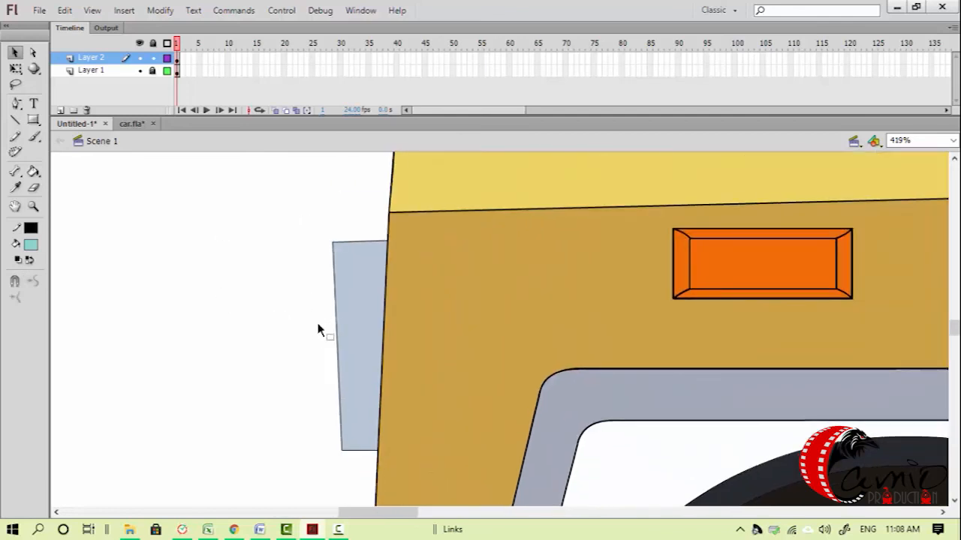
{"action": "left_click", "coordinate": [33, 119]}
{"action": "left_click", "coordinate": [84, 133]}
{"action": "mouse_move", "coordinate": [331, 238]}
{"action": "left_mouse_down"}
{"action": "mouse_move", "coordinate": [396, 428]}
{"action": "mouse_move", "coordinate": [408, 434]}
{"action": "left_mouse_up"}
{"action": "key", "text": "v"}
{"action": "left_click", "coordinate": [392, 392]}
{"action": "key", "text": "Delete"}
Move the headlight outline's corners onto the reference shape, letting its inner side overlap the body
{"action": "key", "text": "ctrl+="}
{"action": "key", "text": "ctrl+="}
{"action": "key", "text": "ctrl+="}
{"action": "left_click_drag", "start_coordinate": [151, 199], "coordinate": [412, 397]}
{"action": "left_click_drag", "start_coordinate": [727, 322], "coordinate": [690, 397]}
{"action": "scroll", "coordinate": [517, 322], "scroll_direction": "up", "scroll_amount": 10}
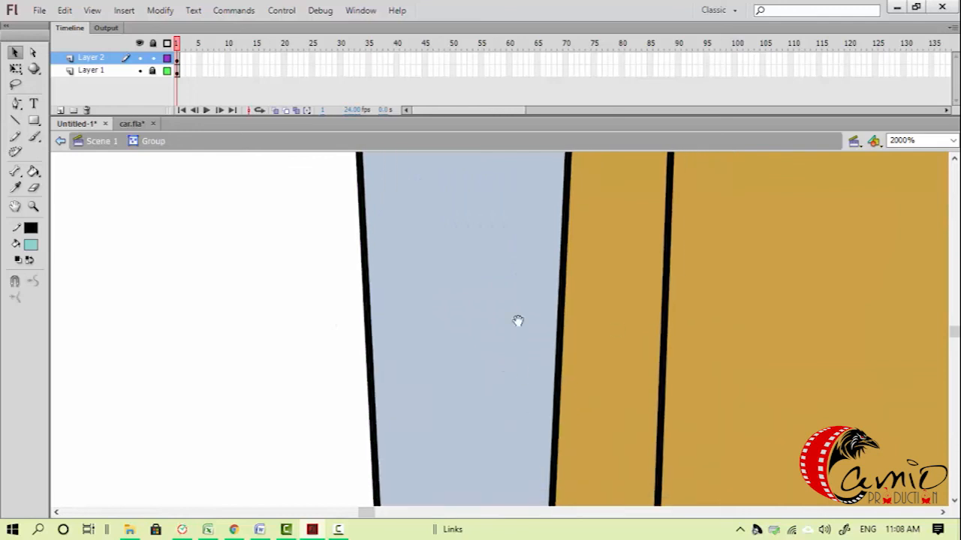
{"action": "scroll", "coordinate": [372, 405], "scroll_direction": "up", "scroll_amount": 5}
{"action": "mouse_move", "coordinate": [305, 314]}
{"action": "left_mouse_down"}
{"action": "mouse_move", "coordinate": [309, 342]}
{"action": "mouse_move", "coordinate": [306, 331]}
{"action": "left_mouse_up"}
{"action": "left_click_drag", "start_coordinate": [668, 322], "coordinate": [666, 323]}
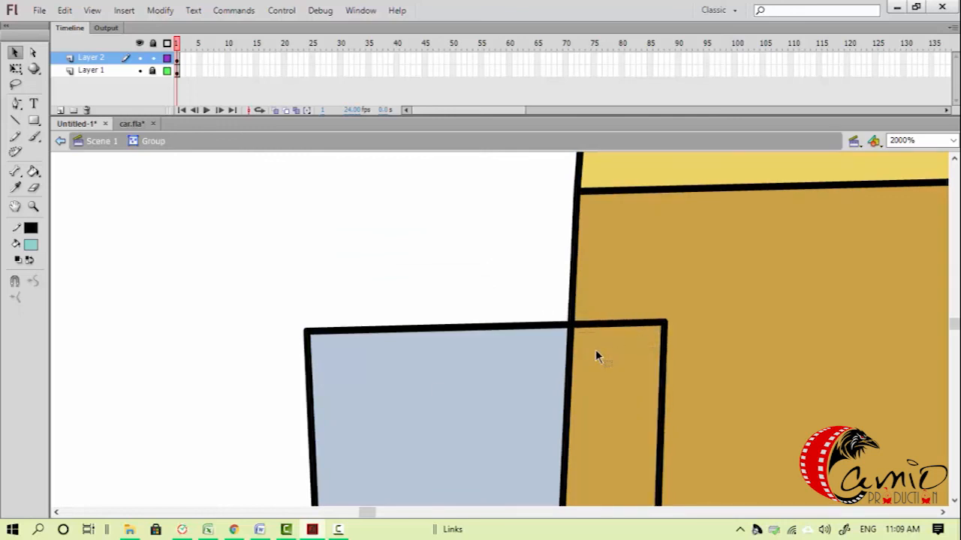
Draw a rectangle over the small orange light above the front bumper and delete its fill
{"action": "key", "text": "ctrl+minus"}
{"action": "key", "text": "space"}
{"action": "left_click_drag", "start_coordinate": [428, 456], "coordinate": [388, 273]}
{"action": "left_click_drag", "start_coordinate": [428, 400], "coordinate": [396, 230]}
{"action": "key", "text": "ctrl+minus"}
{"action": "key", "text": "space"}
{"action": "left_click_drag", "start_coordinate": [382, 342], "coordinate": [337, 151]}
{"action": "key", "text": "ctrl+space"}
{"action": "left_click_drag", "start_coordinate": [221, 328], "coordinate": [533, 452]}
{"action": "key", "text": "space"}
{"action": "left_click_drag", "start_coordinate": [593, 174], "coordinate": [496, 347]}
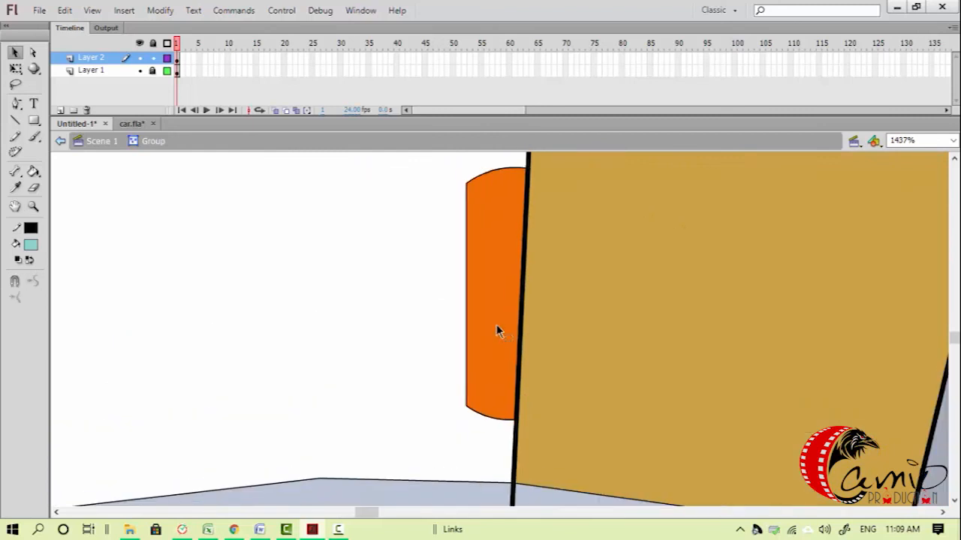
{"action": "key", "text": "z"}
{"action": "key", "text": "space"}
{"action": "left_click_drag", "start_coordinate": [541, 422], "coordinate": [470, 450]}
{"action": "key", "text": "r"}
{"action": "left_click_drag", "start_coordinate": [395, 211], "coordinate": [500, 436]}
{"action": "key", "text": "v"}
{"action": "left_click", "coordinate": [476, 380]}
{"action": "key", "text": "Delete"}
Fit the orange light outline's corners to the reference and bow its top and bottom edges outward
{"action": "key", "text": "z"}
{"action": "left_click_drag", "start_coordinate": [363, 204], "coordinate": [611, 281]}
{"action": "key", "text": "space"}
{"action": "left_click_drag", "start_coordinate": [400, 272], "coordinate": [387, 332]}
{"action": "left_click_drag", "start_coordinate": [529, 326], "coordinate": [495, 312]}
{"action": "left_click_drag", "start_coordinate": [440, 323], "coordinate": [427, 305]}
{"action": "scroll", "coordinate": [398, 366], "scroll_direction": "down", "scroll_amount": 3}
{"action": "left_click_drag", "start_coordinate": [391, 365], "coordinate": [367, 225]}
{"action": "left_click_drag", "start_coordinate": [403, 390], "coordinate": [422, 323]}
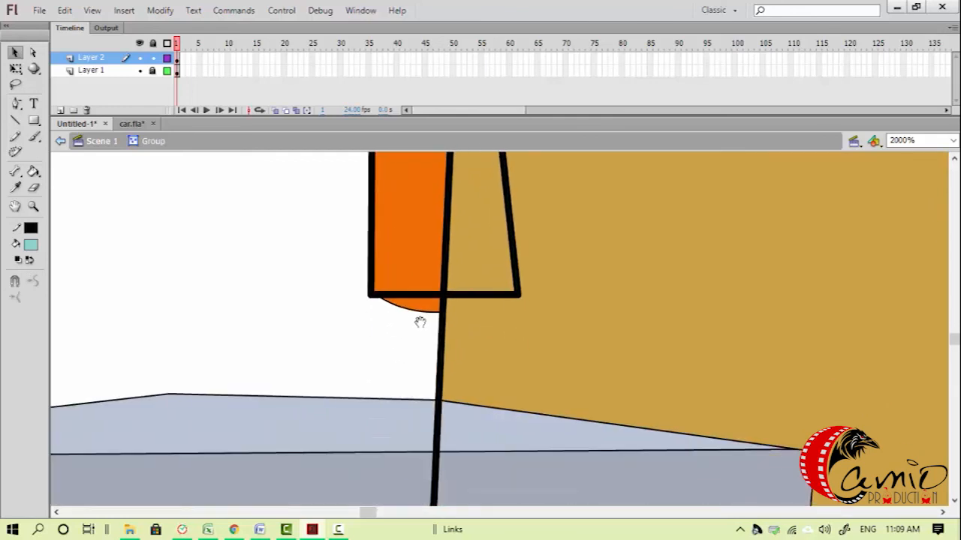
{"action": "left_click_drag", "start_coordinate": [371, 295], "coordinate": [393, 323]}
{"action": "key", "text": "ctrl+minus"}
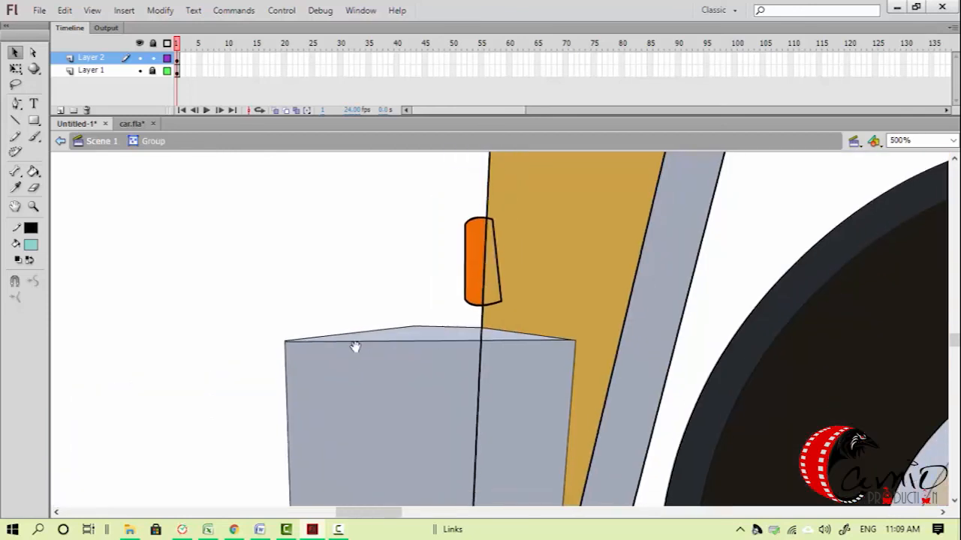
Draw a rectangle over the grey front bumper and delete its fill
{"action": "scroll", "coordinate": [312, 300], "scroll_direction": "down", "scroll_amount": 3}
{"action": "key", "text": "r"}
{"action": "mouse_move", "coordinate": [278, 195]}
{"action": "left_mouse_down"}
{"action": "mouse_move", "coordinate": [506, 433]}
{"action": "mouse_move", "coordinate": [548, 449]}
{"action": "left_mouse_up"}
{"action": "key", "text": "v"}
{"action": "left_click", "coordinate": [502, 374]}
{"action": "key", "text": "Delete"}
Shape the bumper outline's top into a sloped profile by matching its upper corners and adding two corner points
{"action": "key", "text": "space"}
{"action": "left_click_drag", "start_coordinate": [405, 280], "coordinate": [390, 465]}
{"action": "left_click_drag", "start_coordinate": [396, 350], "coordinate": [414, 370]}
{"action": "key", "text": "z"}
{"action": "left_click_drag", "start_coordinate": [308, 243], "coordinate": [669, 395]}
{"action": "key", "text": "space"}
{"action": "left_click_drag", "start_coordinate": [321, 321], "coordinate": [344, 367]}
{"action": "key", "text": "v"}
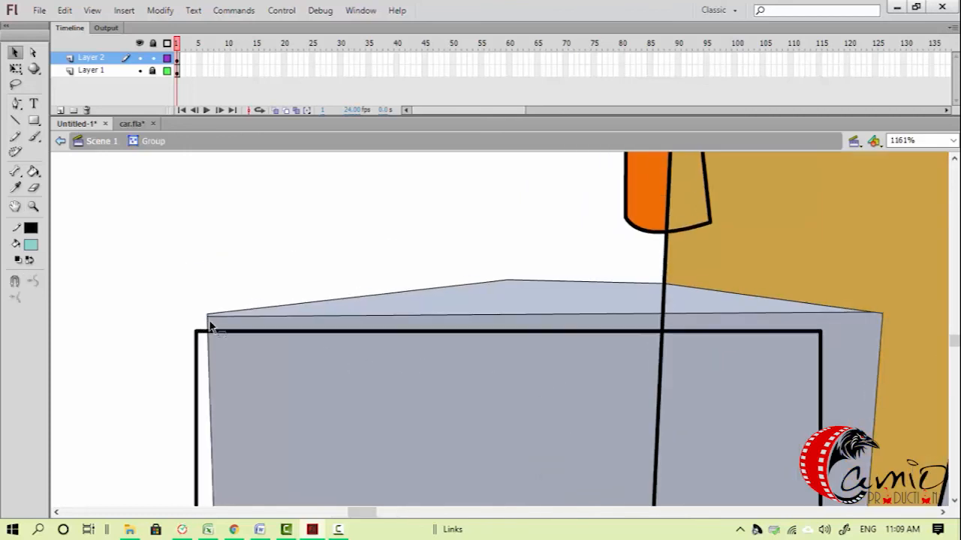
{"action": "left_click_drag", "start_coordinate": [197, 330], "coordinate": [205, 314]}
{"action": "left_click_drag", "start_coordinate": [452, 324], "coordinate": [505, 281]}
{"action": "left_click_drag", "start_coordinate": [608, 302], "coordinate": [663, 283]}
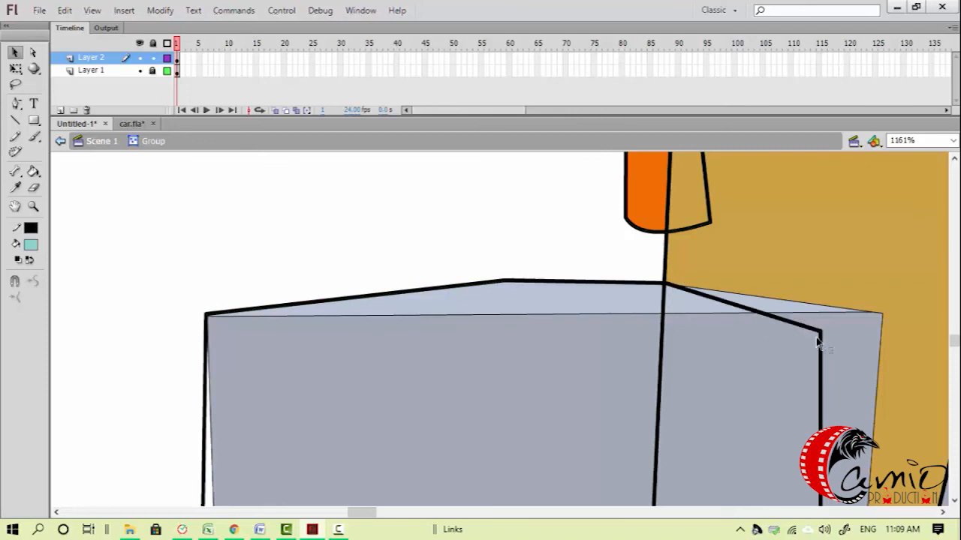
{"action": "left_click_drag", "start_coordinate": [821, 333], "coordinate": [882, 315]}
Move the bumper outline's two lower corners onto the reference bumper's lower corners
{"action": "left_click_drag", "start_coordinate": [582, 444], "coordinate": [599, 188]}
{"action": "left_click_drag", "start_coordinate": [299, 484], "coordinate": [399, 318]}
{"action": "left_click_drag", "start_coordinate": [502, 464], "coordinate": [162, 254]}
{"action": "left_click_drag", "start_coordinate": [549, 404], "coordinate": [603, 421]}
{"action": "left_click_drag", "start_coordinate": [788, 404], "coordinate": [74, 373]}
{"action": "left_click_drag", "start_coordinate": [938, 396], "coordinate": [525, 385]}
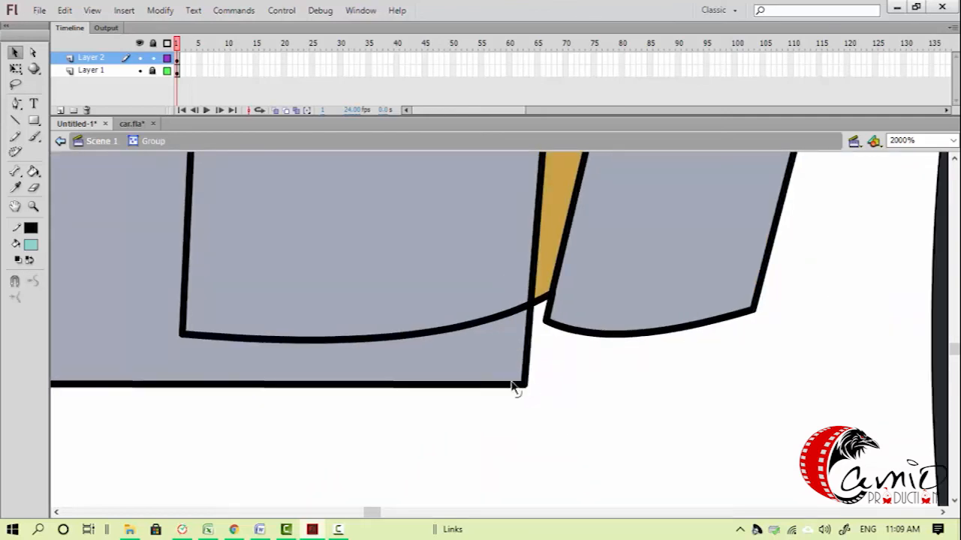
Draw a line along the edge between the bumper's top and front faces and extend it to the rear upper corner
{"action": "key", "text": "ctrl+minus"}
{"action": "left_click_drag", "start_coordinate": [435, 242], "coordinate": [557, 460]}
{"action": "left_click_drag", "start_coordinate": [431, 207], "coordinate": [508, 528]}
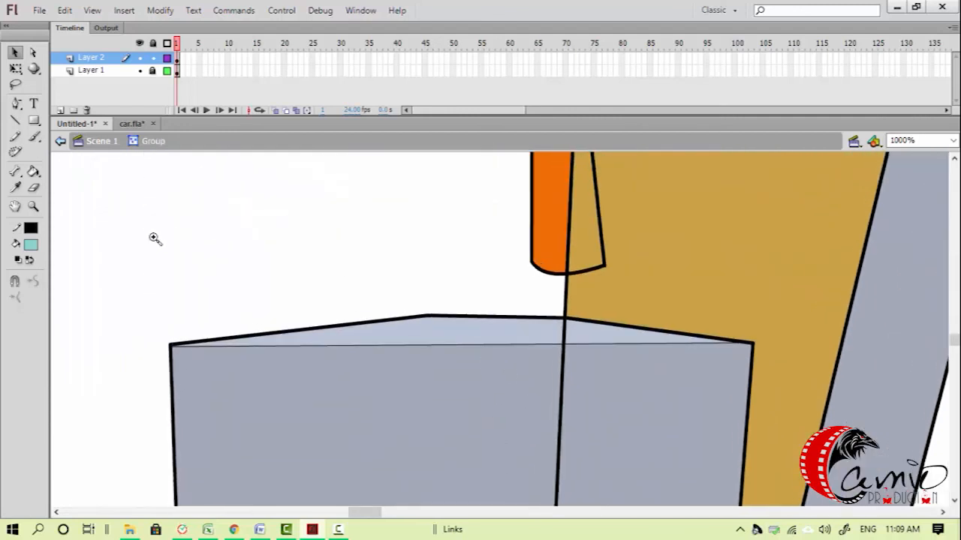
{"action": "left_click_drag", "start_coordinate": [156, 237], "coordinate": [794, 446]}
{"action": "left_click_drag", "start_coordinate": [330, 390], "coordinate": [432, 387]}
{"action": "key", "text": "n"}
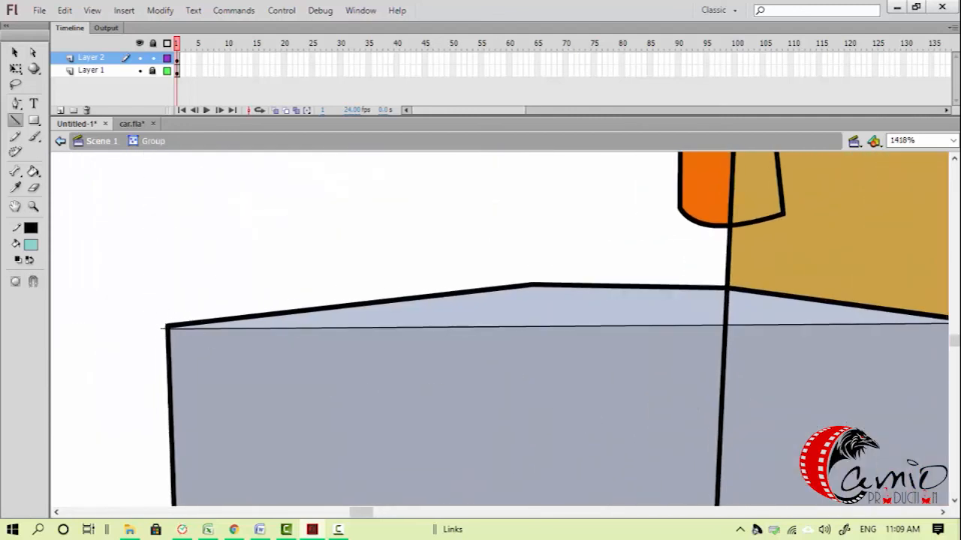
{"action": "mouse_move", "coordinate": [180, 328]}
{"action": "left_mouse_down"}
{"action": "mouse_move", "coordinate": [875, 335]}
{"action": "mouse_move", "coordinate": [882, 325]}
{"action": "left_mouse_up"}
{"action": "left_click_drag", "start_coordinate": [920, 315], "coordinate": [736, 326]}
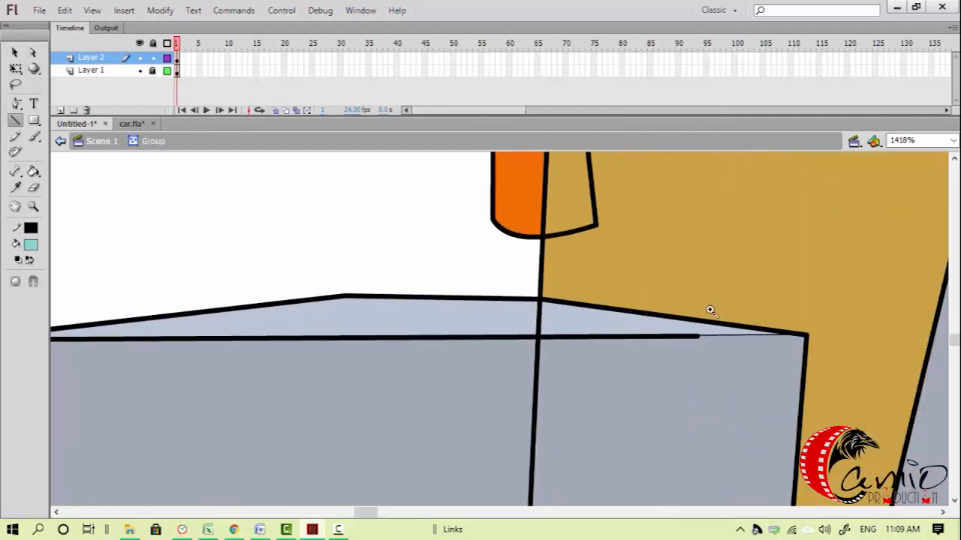
{"action": "key", "text": "z"}
{"action": "left_click_drag", "start_coordinate": [800, 375], "coordinate": [657, 297]}
{"action": "key", "text": "v"}
{"action": "left_click_drag", "start_coordinate": [455, 328], "coordinate": [606, 329]}
Cut the whole bumper outline from the current group and place it at the same position in its own group
{"action": "double_click", "coordinate": [607, 330]}
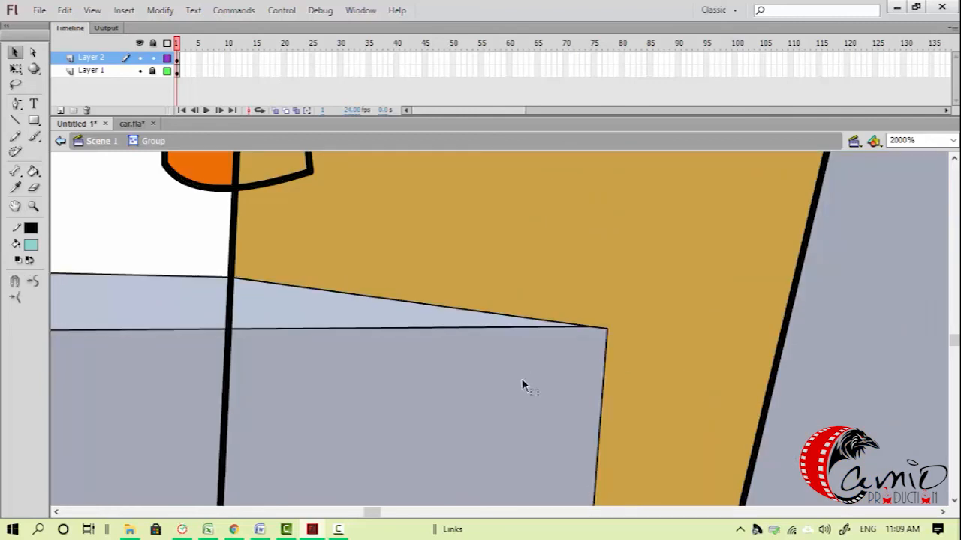
{"action": "key", "text": "ctrl+x"}
{"action": "key", "text": "ctrl+minus"}
{"action": "key", "text": "ctrl+minus"}
{"action": "double_click", "coordinate": [209, 300]}
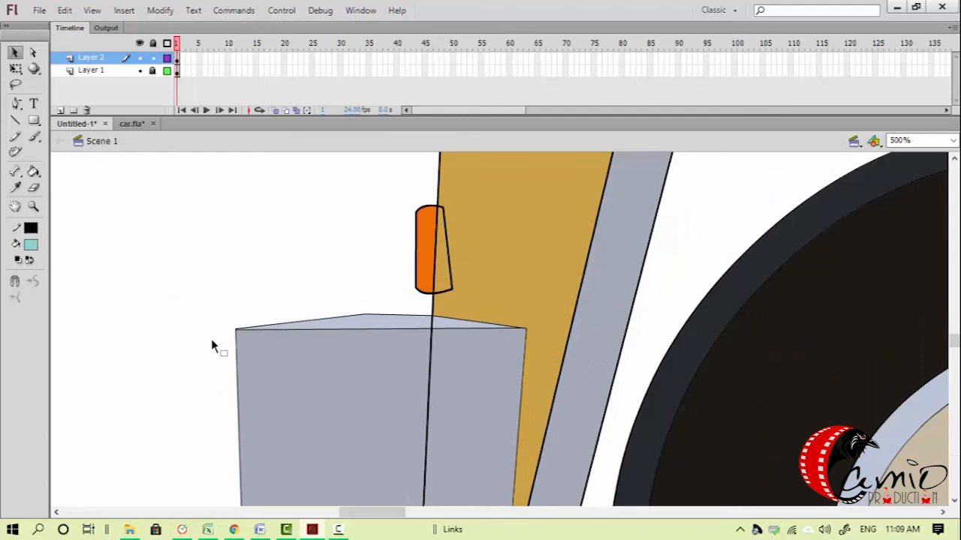
{"action": "double_click", "coordinate": [236, 365]}
{"action": "double_click", "coordinate": [235, 335]}
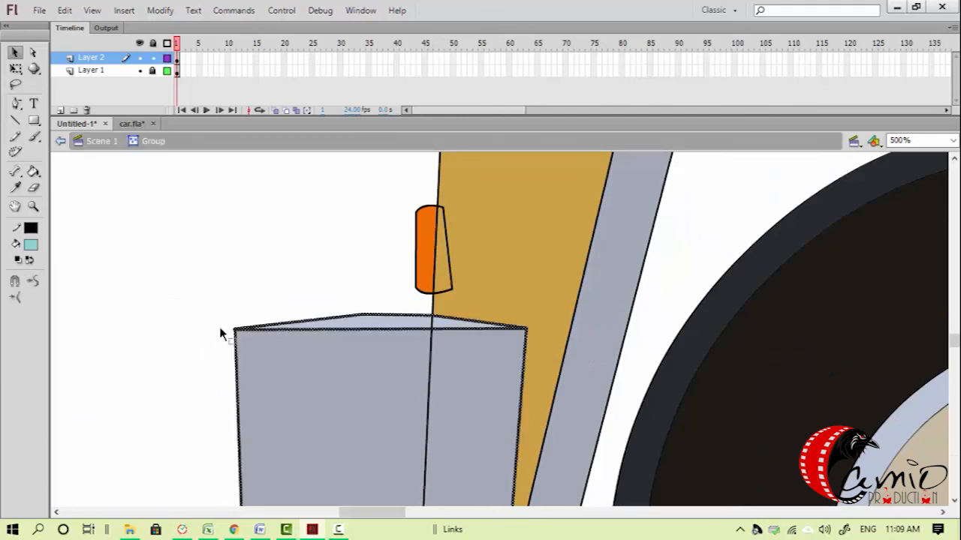
Hide Layer 1 to examine the full traced jeep outline, and show the layer again
{"action": "key", "text": "ctrl+minus"}
{"action": "key", "text": "ctrl+minus"}
{"action": "key", "text": "ctrl+minus"}
{"action": "left_click", "coordinate": [381, 298]}
{"action": "left_click_drag", "start_coordinate": [389, 311], "coordinate": [175, 355]}
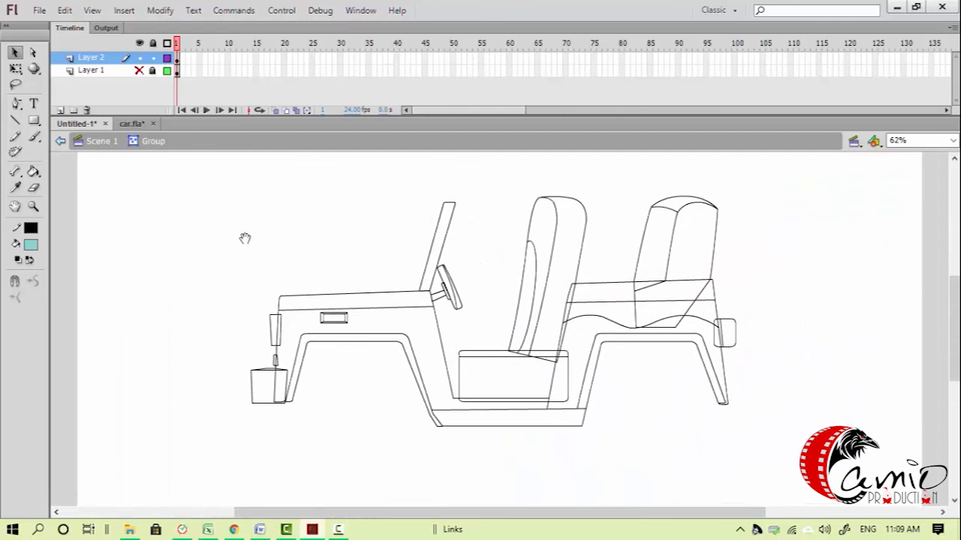
{"action": "left_click", "coordinate": [139, 71]}
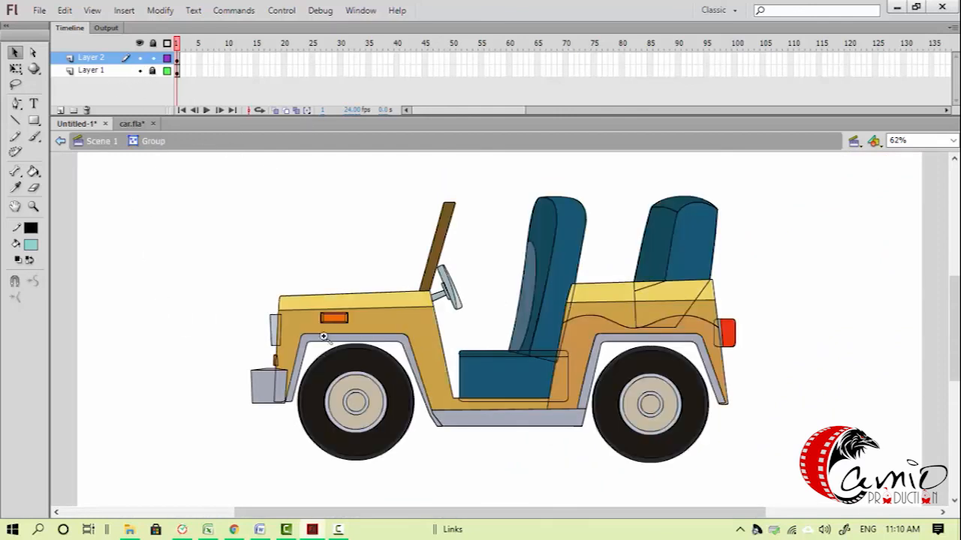
Draw a circle from the hub centre over the front wheel's tyre and delete its fill, keeping only the outline
{"action": "scroll", "coordinate": [604, 480], "scroll_direction": "up", "scroll_amount": 3}
{"action": "left_click_drag", "start_coordinate": [454, 443], "coordinate": [293, 454]}
{"action": "left_click_drag", "start_coordinate": [323, 397], "coordinate": [510, 416]}
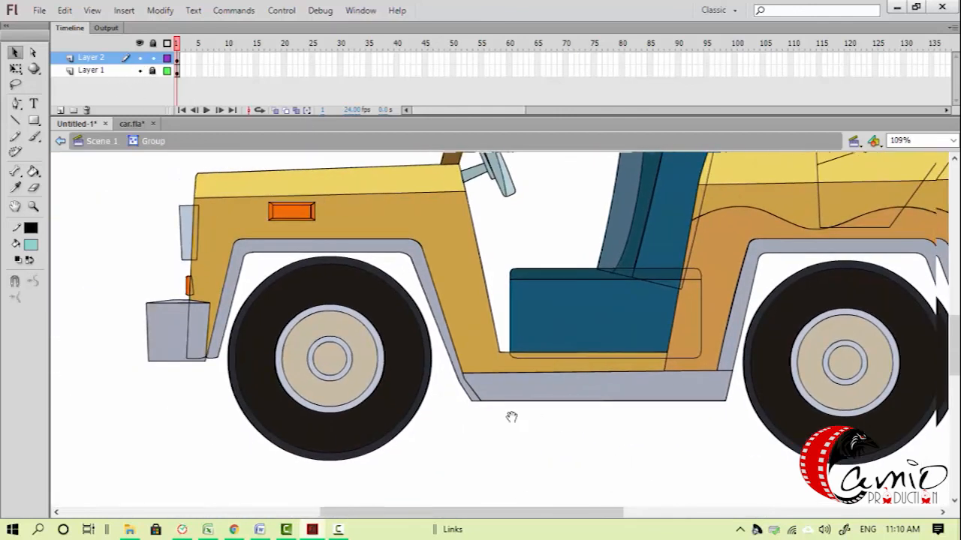
{"action": "left_click_drag", "start_coordinate": [442, 409], "coordinate": [420, 423]}
{"action": "double_click", "coordinate": [482, 339]}
{"action": "double_click", "coordinate": [128, 286]}
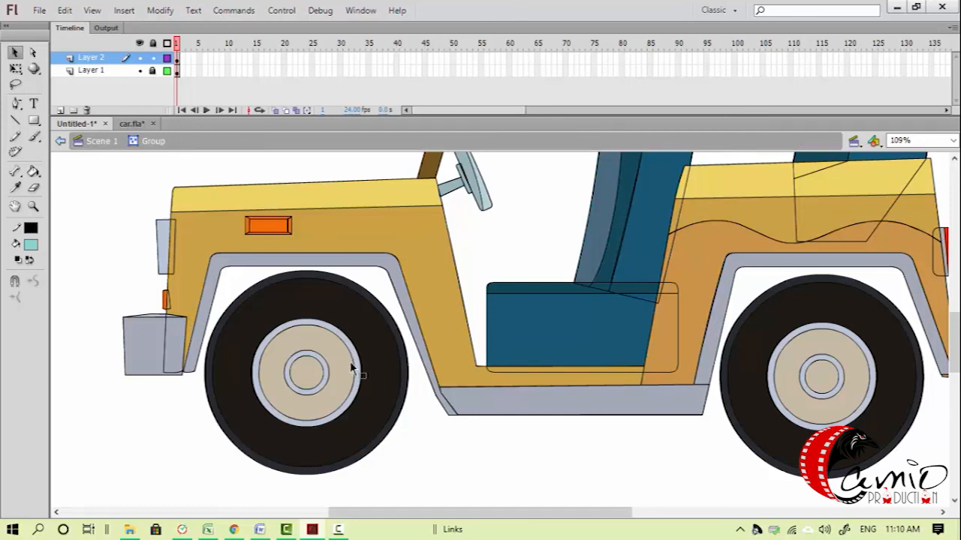
{"action": "key", "text": "o"}
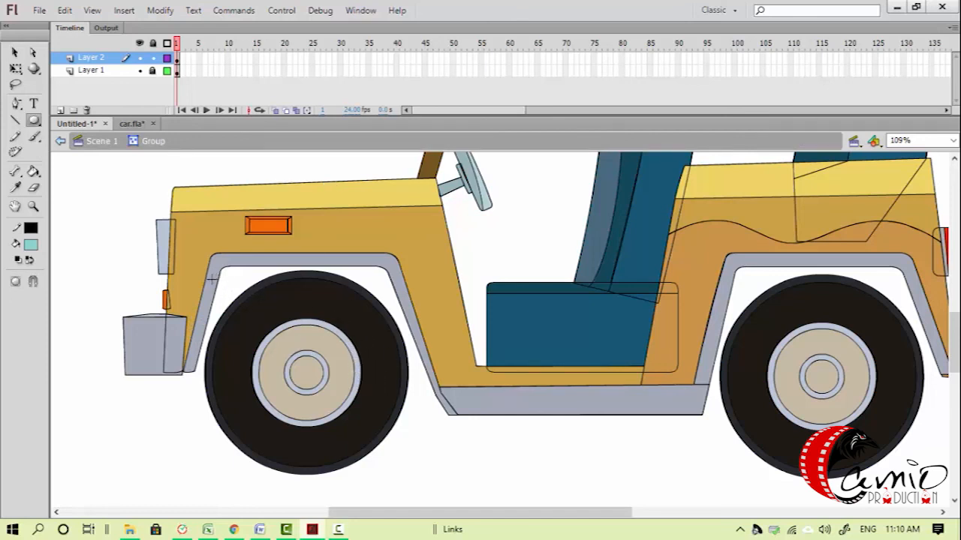
{"action": "left_click_drag", "start_coordinate": [237, 293], "coordinate": [345, 403]}
{"action": "key", "text": "ctrl+z"}
{"action": "left_click_drag", "start_coordinate": [309, 375], "coordinate": [406, 461]}
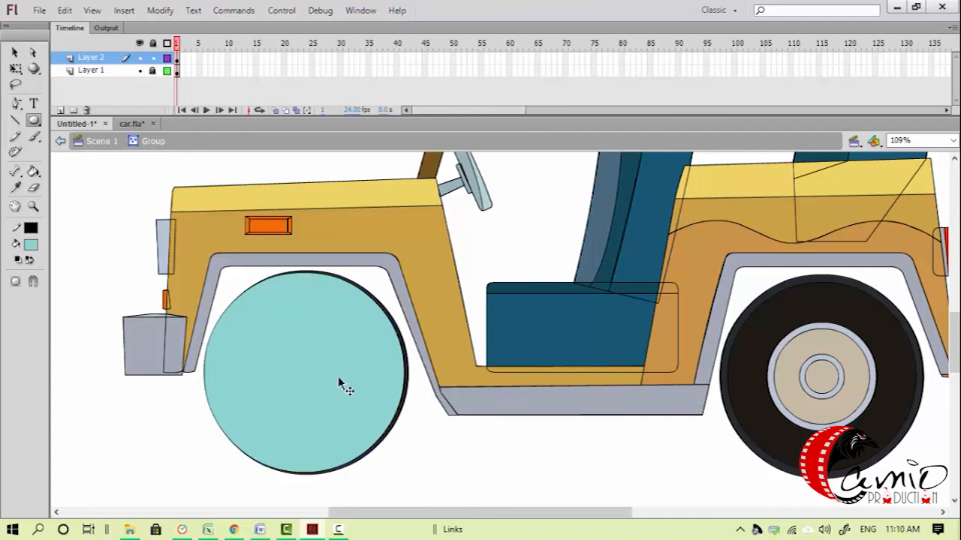
{"action": "key", "text": "v"}
{"action": "left_click", "coordinate": [352, 397]}
{"action": "key", "text": "Delete"}
Select the circle outline and scale it up about its centre to match the front tyre's outer edge
{"action": "key", "text": "z"}
{"action": "left_click_drag", "start_coordinate": [230, 274], "coordinate": [366, 347]}
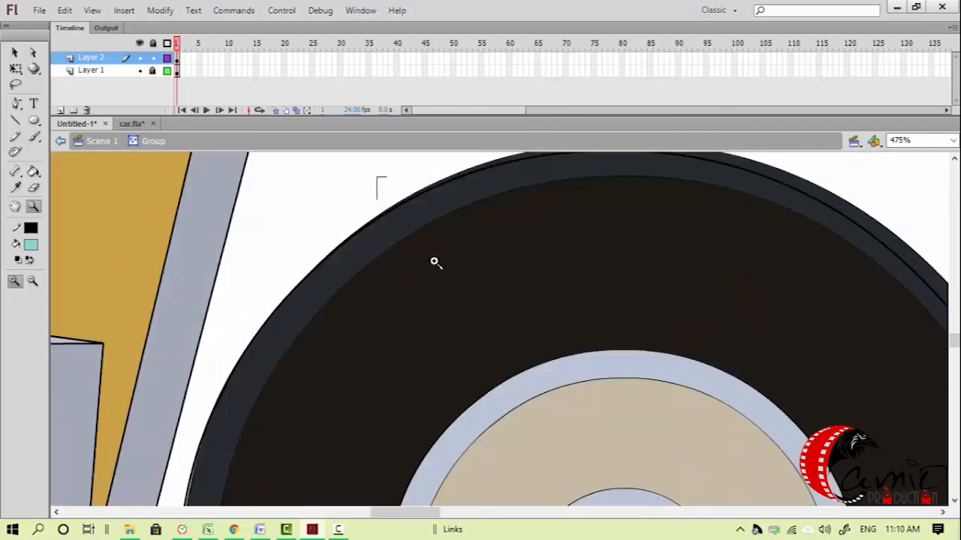
{"action": "left_click_drag", "start_coordinate": [400, 223], "coordinate": [534, 279]}
{"action": "key", "text": "v"}
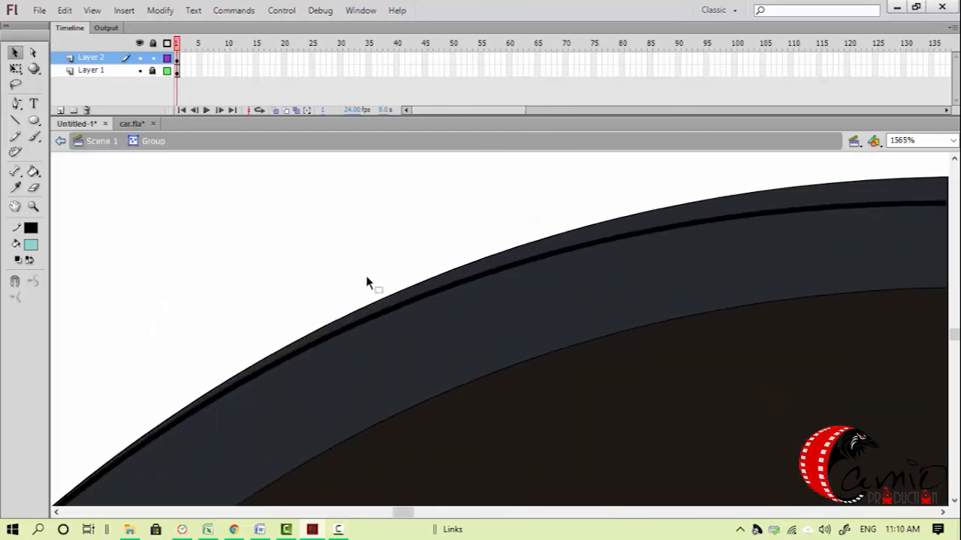
{"action": "left_click", "coordinate": [698, 232]}
{"action": "key", "text": "ctrl+minus"}
{"action": "key", "text": "ctrl+minus"}
{"action": "left_click_drag", "start_coordinate": [616, 377], "coordinate": [463, 252]}
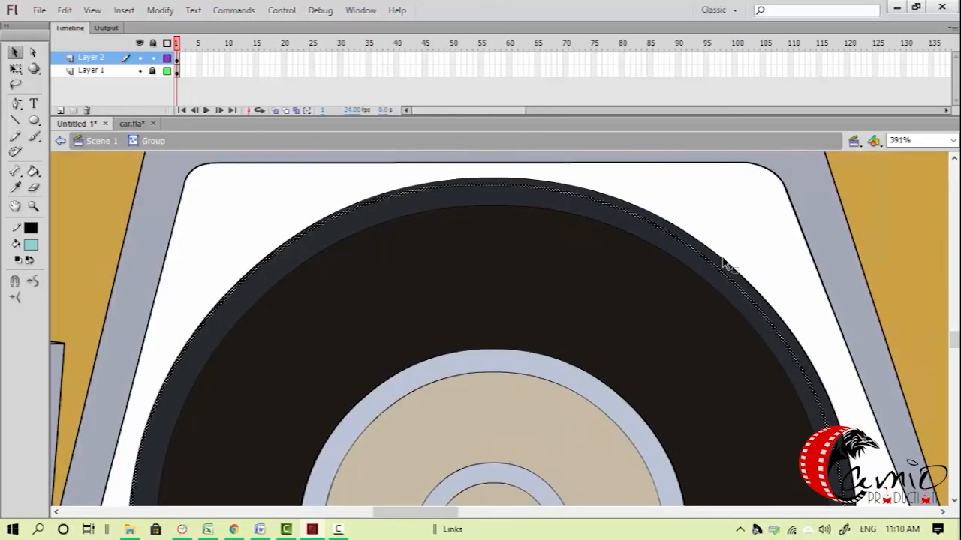
{"action": "scroll", "coordinate": [514, 242], "scroll_direction": "down", "scroll_amount": 3}
{"action": "key", "text": "ctrl+minus"}
{"action": "scroll", "coordinate": [525, 350], "scroll_direction": "down", "scroll_amount": 3}
{"action": "key", "text": "q"}
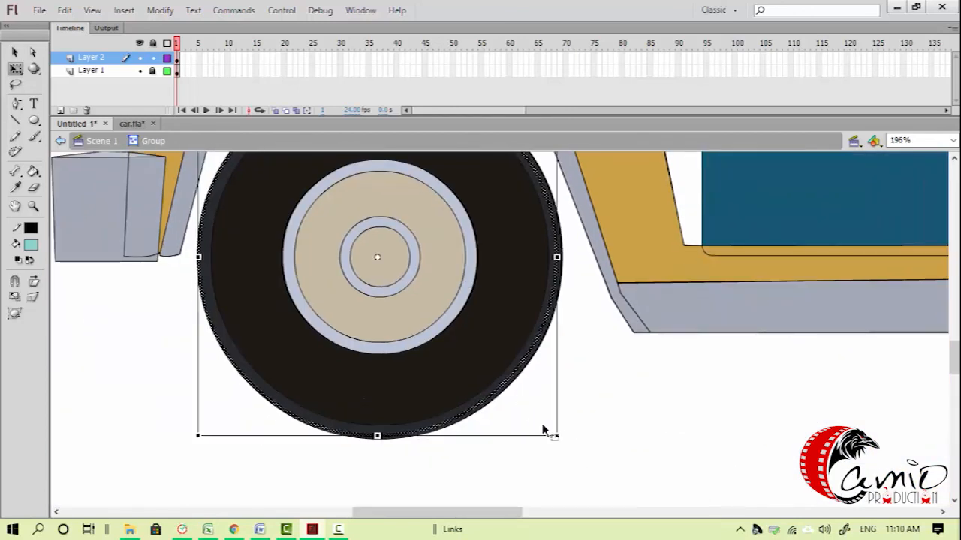
{"action": "left_click_drag", "start_coordinate": [556, 434], "coordinate": [568, 445]}
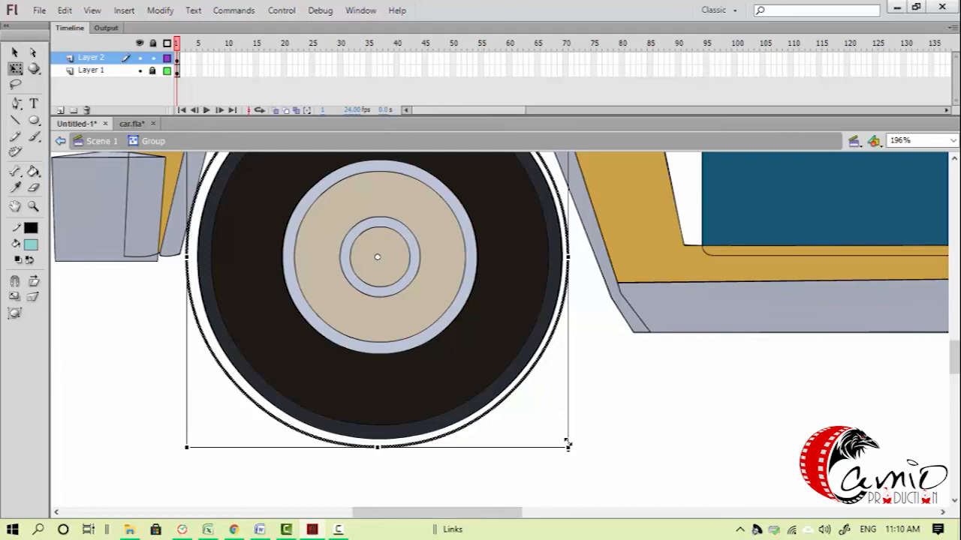
{"action": "key", "text": "ctrl+z"}
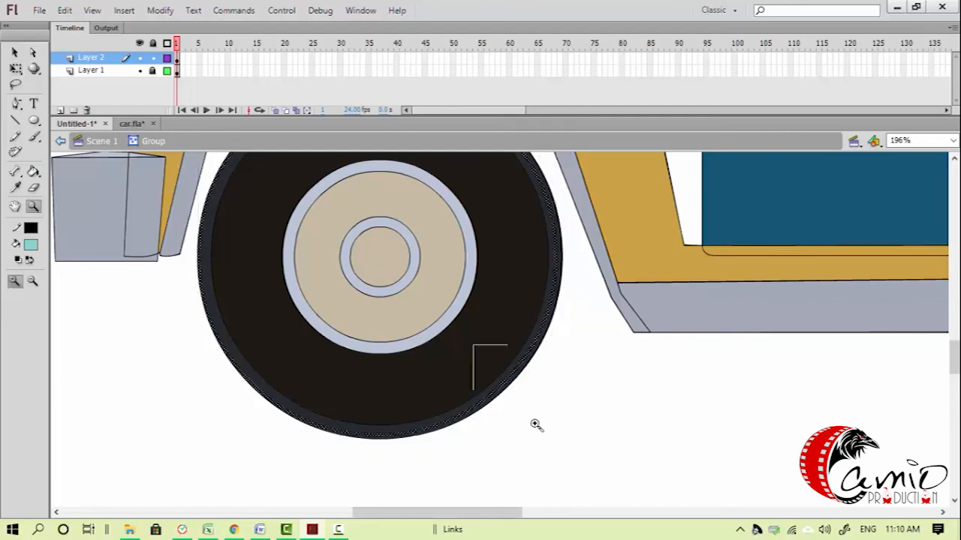
{"action": "scroll", "coordinate": [540, 420], "scroll_direction": "up", "scroll_amount": 5}
{"action": "left_click_drag", "start_coordinate": [623, 462], "coordinate": [635, 467]}
{"action": "left_click", "coordinate": [587, 403]}
Nudge the circle outline up slightly so it meets the upper outer edge of the front tyre
{"action": "key", "text": "ctrl+minus"}
{"action": "key", "text": "ctrl+minus"}
{"action": "left_click_drag", "start_coordinate": [404, 229], "coordinate": [460, 421]}
{"action": "left_click_drag", "start_coordinate": [443, 231], "coordinate": [513, 316]}
{"action": "key", "text": "v"}
{"action": "left_click", "coordinate": [506, 255]}
{"action": "key", "text": "Up"}
{"action": "key", "text": "Up"}
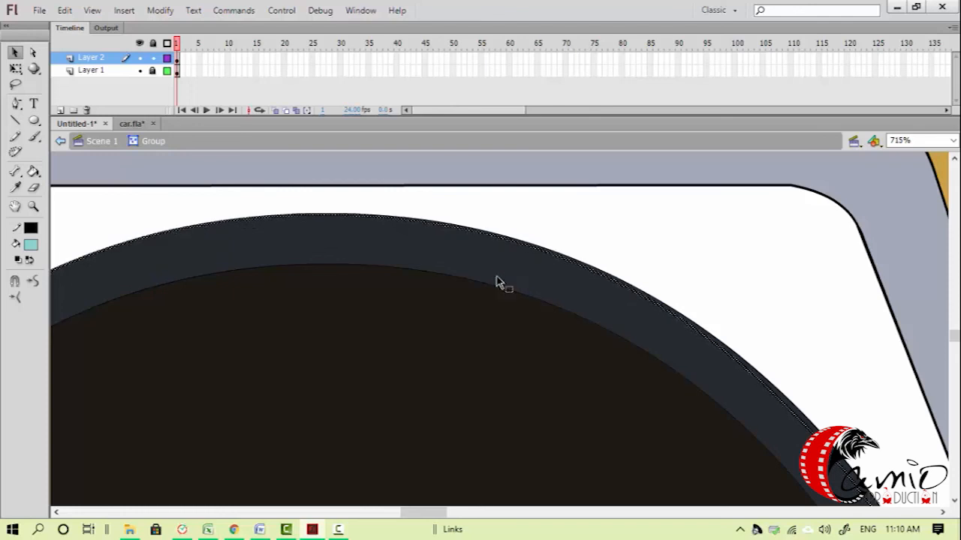
Examine how the circle outline fits along the lower outer edge of the front tyre
{"action": "key", "text": "ctrl+minus"}
{"action": "key", "text": "ctrl+minus"}
{"action": "left_click_drag", "start_coordinate": [526, 423], "coordinate": [470, 244]}
{"action": "key", "text": "z"}
{"action": "mouse_move", "coordinate": [402, 327]}
{"action": "left_mouse_down"}
{"action": "mouse_move", "coordinate": [643, 428]}
{"action": "mouse_move", "coordinate": [619, 418]}
{"action": "left_mouse_up"}
{"action": "key", "text": "q"}
{"action": "left_click", "coordinate": [588, 342]}
{"action": "key", "text": "ctrl+minus"}
{"action": "key", "text": "ctrl+minus"}
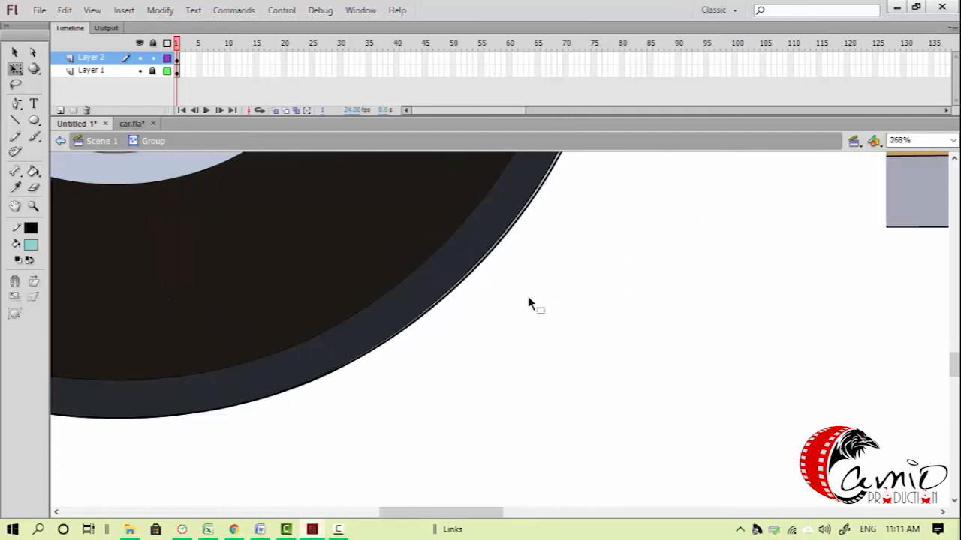
{"action": "left_click_drag", "start_coordinate": [508, 253], "coordinate": [543, 355]}
Duplicate the tyre circle in place and scale the copy down to the tyre's inner black edge
{"action": "key", "text": "z"}
{"action": "left_click_drag", "start_coordinate": [386, 197], "coordinate": [492, 288]}
{"action": "key", "text": "v"}
{"action": "left_click", "coordinate": [589, 207]}
{"action": "key", "text": "ctrl+minus"}
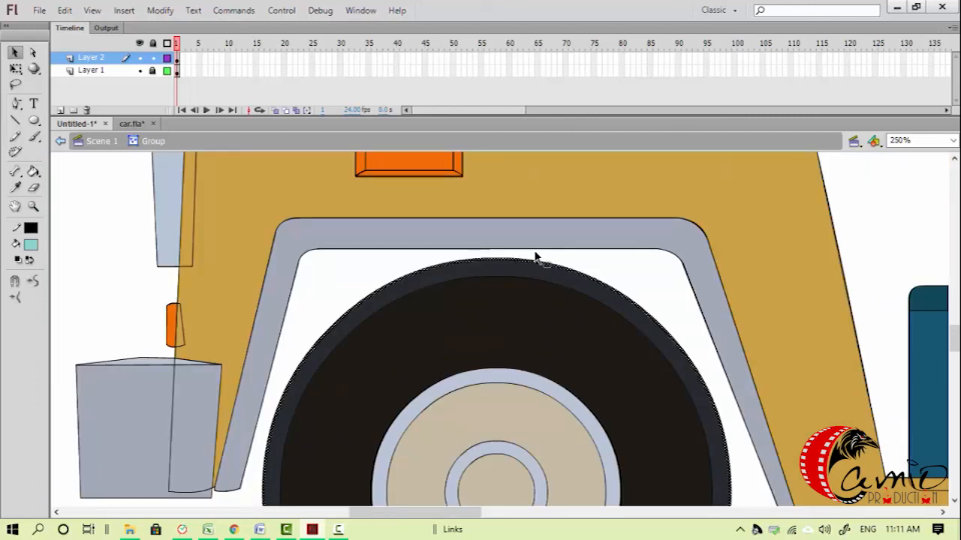
{"action": "key", "text": "q"}
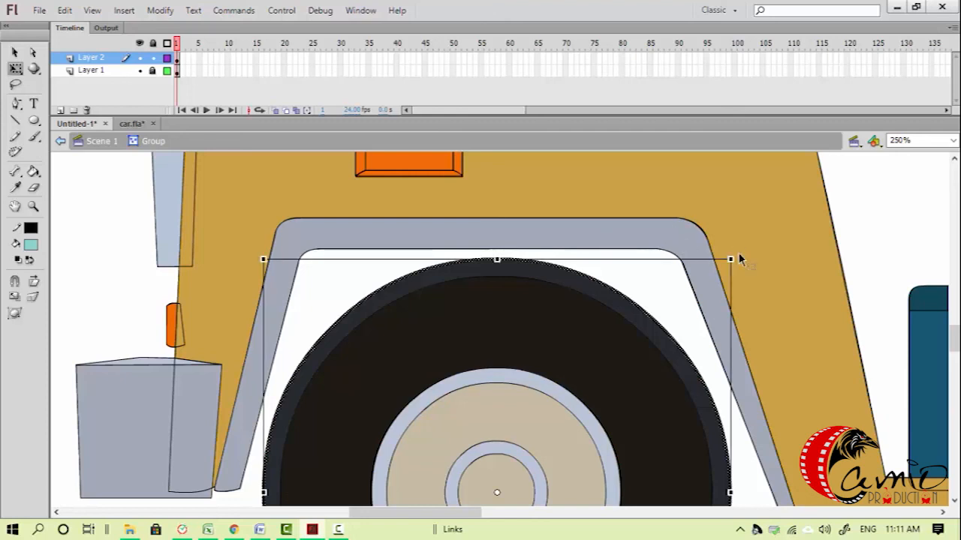
{"action": "left_click_drag", "start_coordinate": [730, 258], "coordinate": [718, 274]}
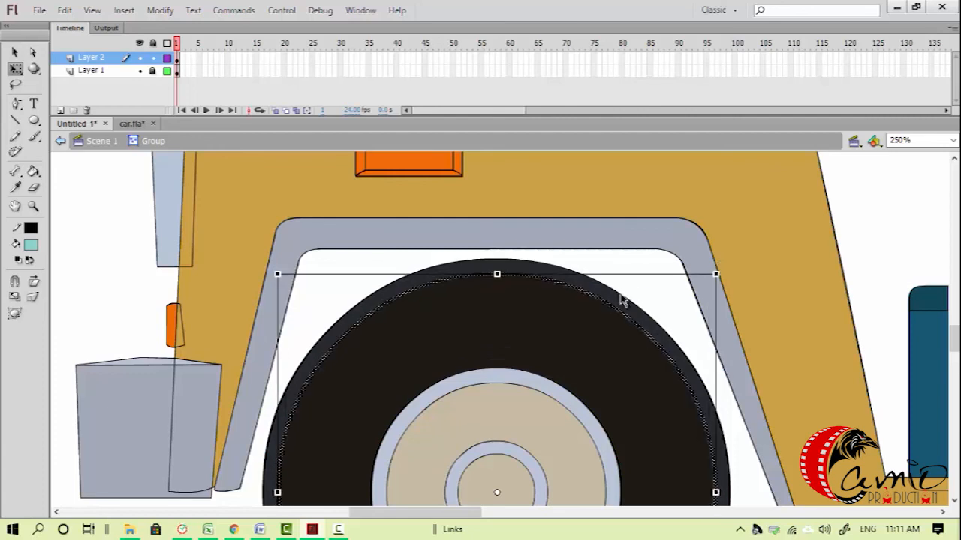
{"action": "key", "text": "ctrl+z"}
{"action": "key", "text": "ctrl+y"}
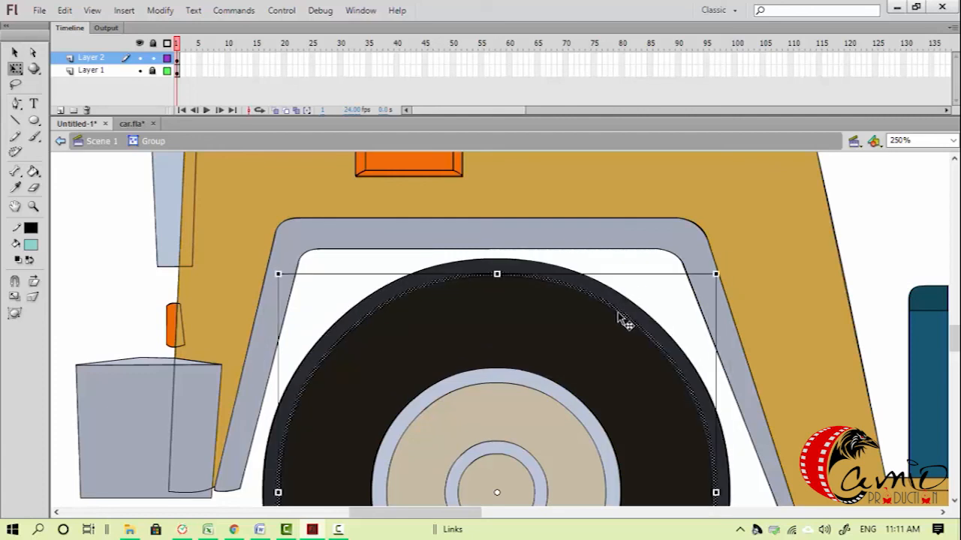
Fine-tune the inner tyre circle's size against the reference and briefly hide Layer 1 to check both circles
{"action": "scroll", "coordinate": [627, 323], "scroll_direction": "up", "scroll_amount": 5}
{"action": "left_click_drag", "start_coordinate": [827, 343], "coordinate": [549, 332]}
{"action": "left_click_drag", "start_coordinate": [738, 309], "coordinate": [648, 210]}
{"action": "left_click_drag", "start_coordinate": [796, 184], "coordinate": [783, 197]}
{"action": "left_click", "coordinate": [621, 321]}
{"action": "scroll", "coordinate": [608, 334], "scroll_direction": "down", "scroll_amount": 6}
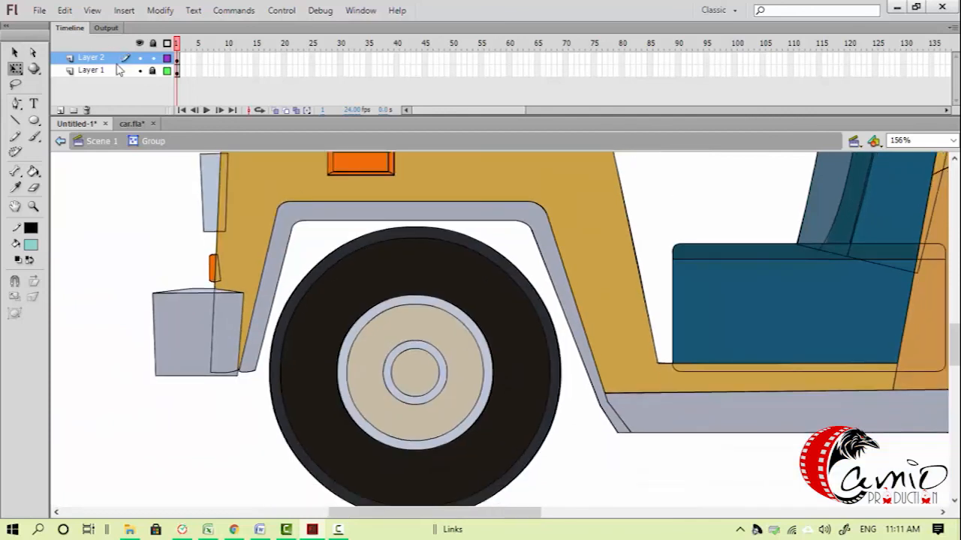
{"action": "left_click", "coordinate": [139, 70]}
{"action": "left_click", "coordinate": [139, 70]}
Duplicate the inner tyre circle in place and scale the copy down to the outer edge of the wheel rim
{"action": "scroll", "coordinate": [386, 326], "scroll_direction": "up", "scroll_amount": 4}
{"action": "key", "text": "v"}
{"action": "left_click", "coordinate": [361, 243]}
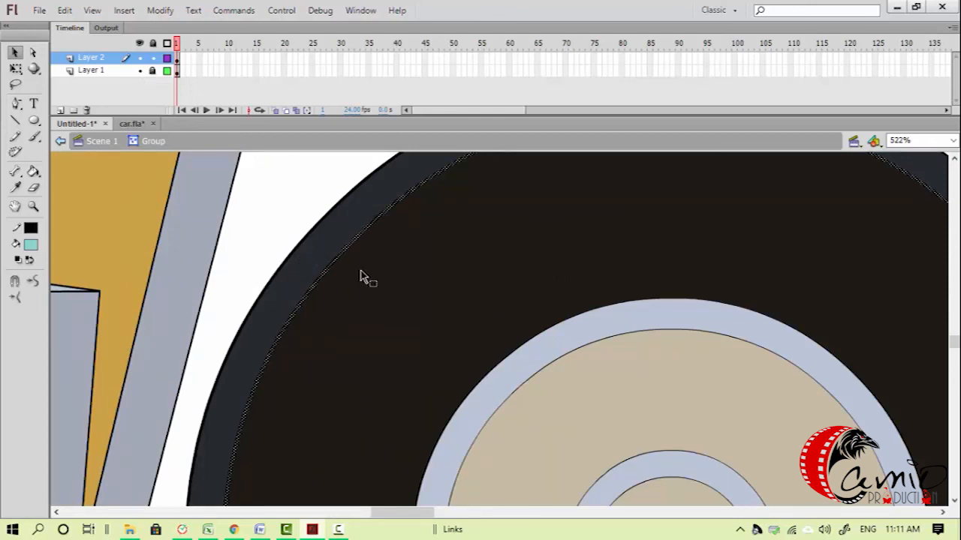
{"action": "scroll", "coordinate": [359, 286], "scroll_direction": "down", "scroll_amount": 2}
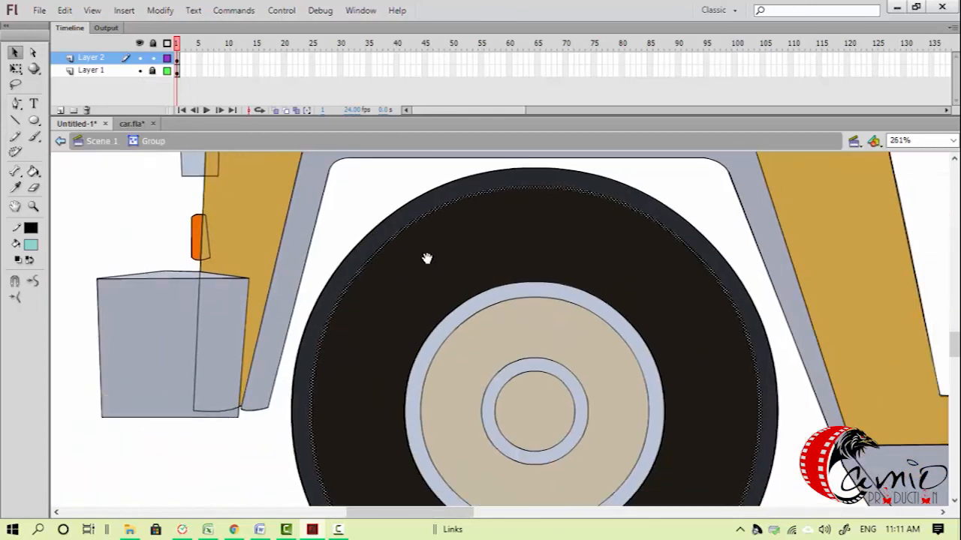
{"action": "key", "text": "q"}
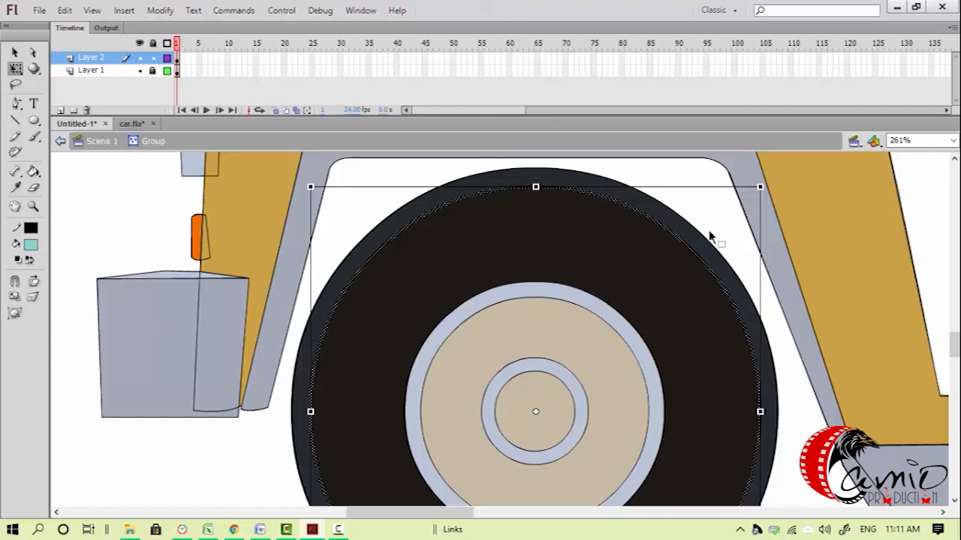
{"action": "left_click_drag", "start_coordinate": [759, 187], "coordinate": [666, 279]}
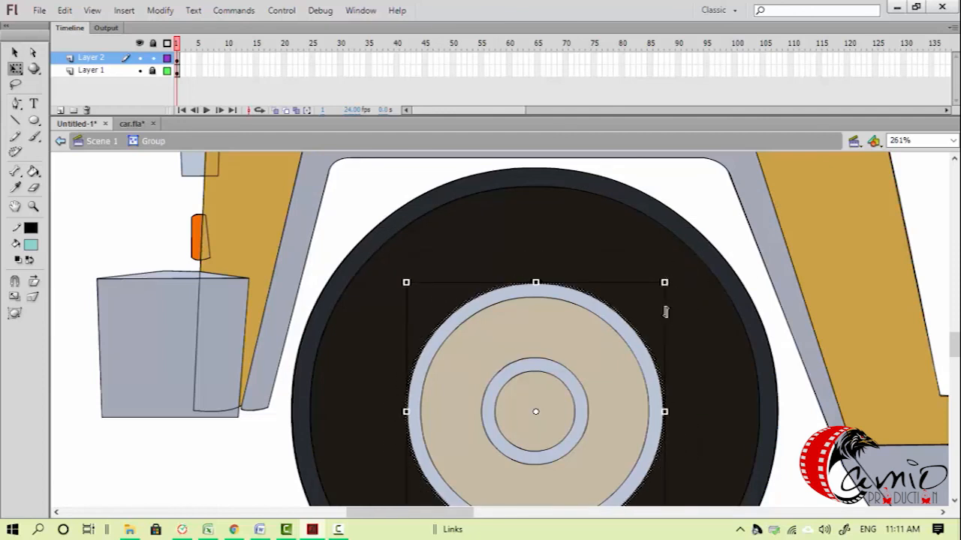
Duplicate the rim circle in place and scale the copy to the edge of the beige wheel disc
{"action": "left_click_drag", "start_coordinate": [663, 282], "coordinate": [650, 294]}
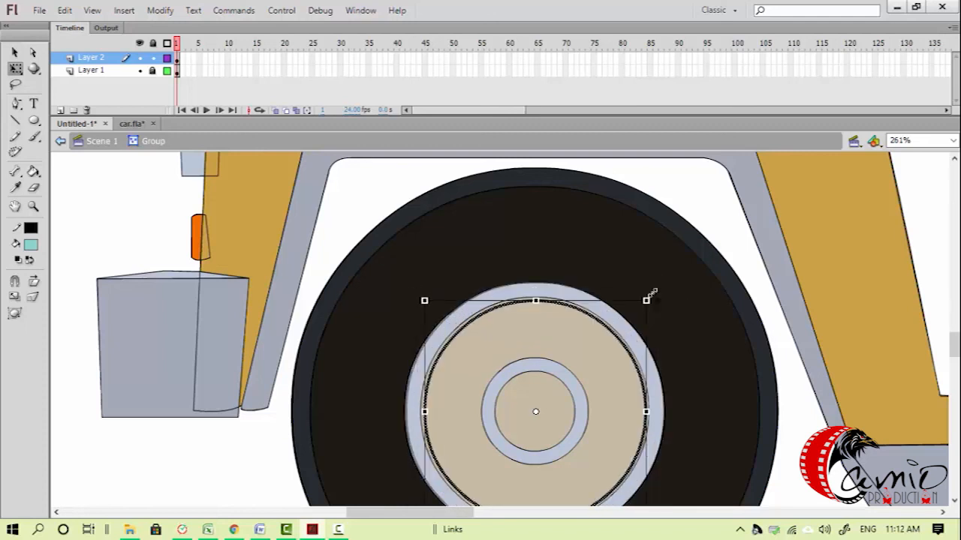
{"action": "left_click", "coordinate": [557, 272]}
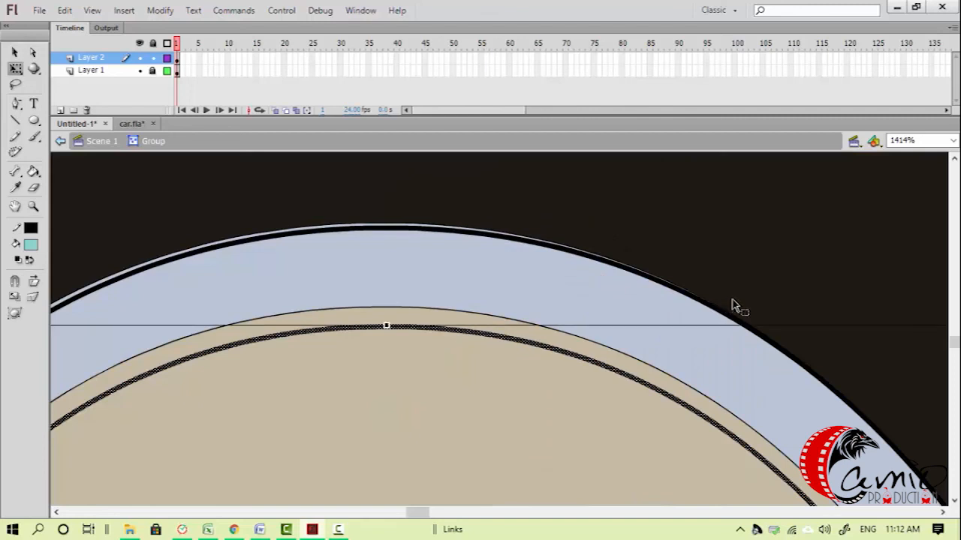
{"action": "left_click_drag", "start_coordinate": [687, 310], "coordinate": [715, 295]}
{"action": "key", "text": "ctrl+minus"}
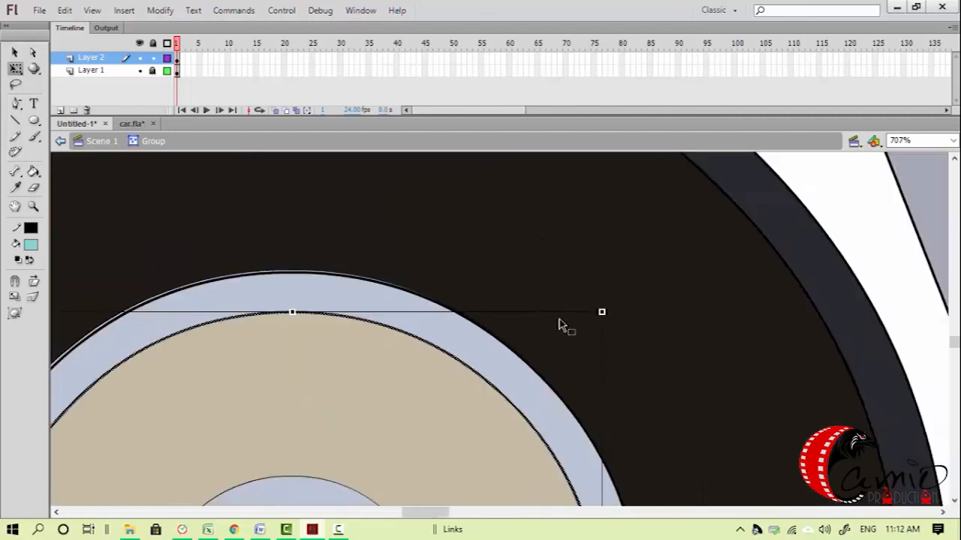
{"action": "key", "text": "ctrl+minus"}
{"action": "scroll", "coordinate": [555, 330], "scroll_direction": "down", "scroll_amount": 2}
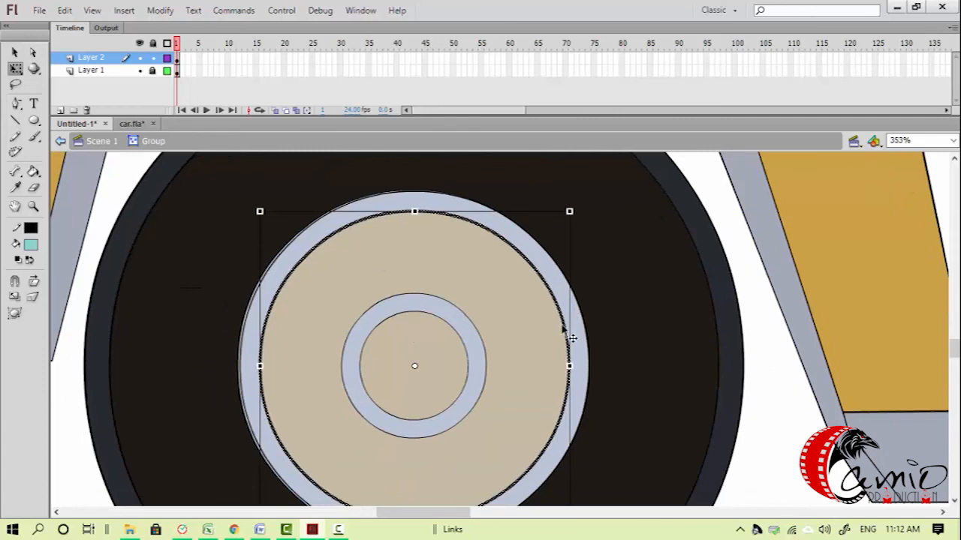
Duplicate the disc circle in place and scale the copy down to the outer edge of the hub ring
{"action": "left_click_drag", "start_coordinate": [573, 207], "coordinate": [489, 273]}
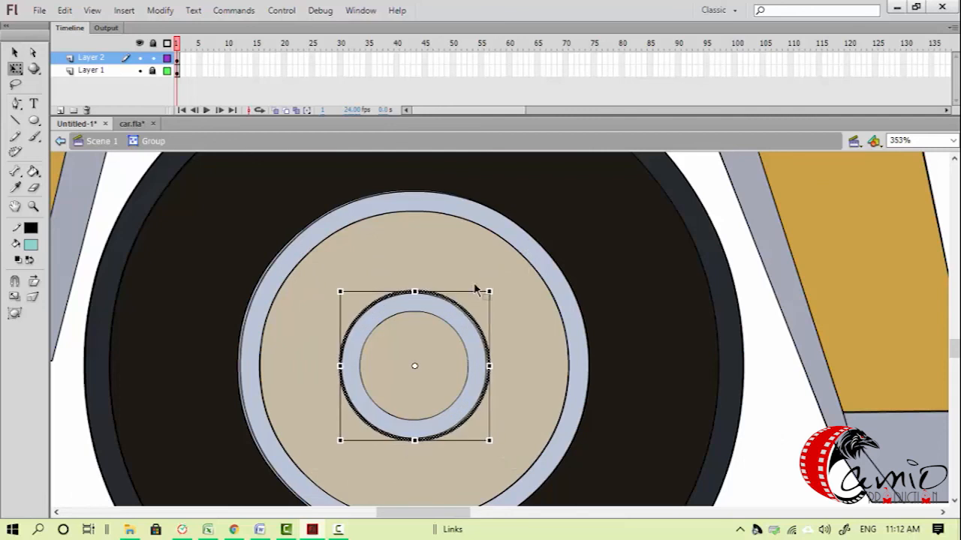
{"action": "scroll", "coordinate": [553, 343], "scroll_direction": "up", "scroll_amount": 5}
{"action": "left_click_drag", "start_coordinate": [709, 316], "coordinate": [700, 325]}
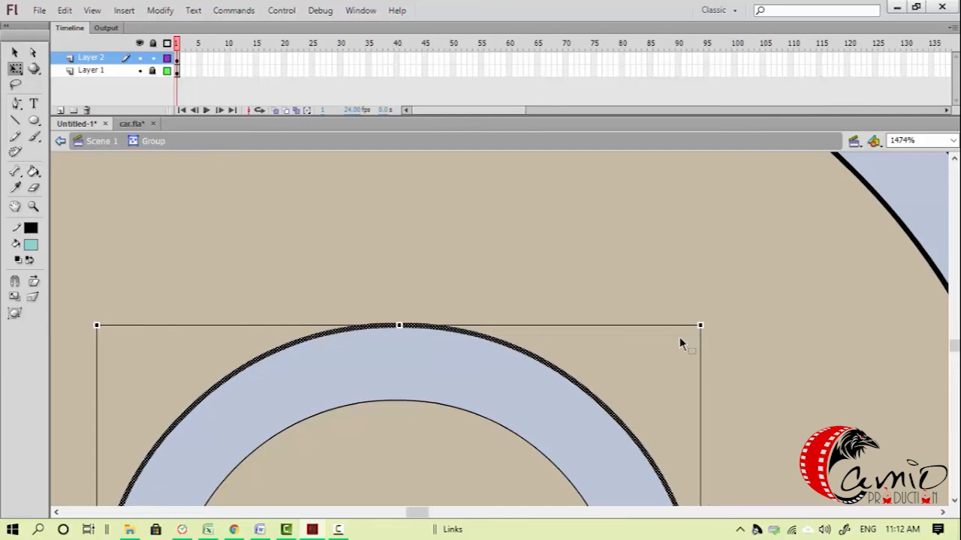
Duplicate the hub circle in place and scale the copy down to the inner edge of the hub ring
{"action": "mouse_move", "coordinate": [654, 343]}
{"action": "left_mouse_down"}
{"action": "mouse_move", "coordinate": [673, 282]}
{"action": "mouse_move", "coordinate": [680, 300]}
{"action": "mouse_move", "coordinate": [643, 340]}
{"action": "left_mouse_up"}
{"action": "key", "text": "ctrl+minus"}
{"action": "key", "text": "ctrl+minus"}
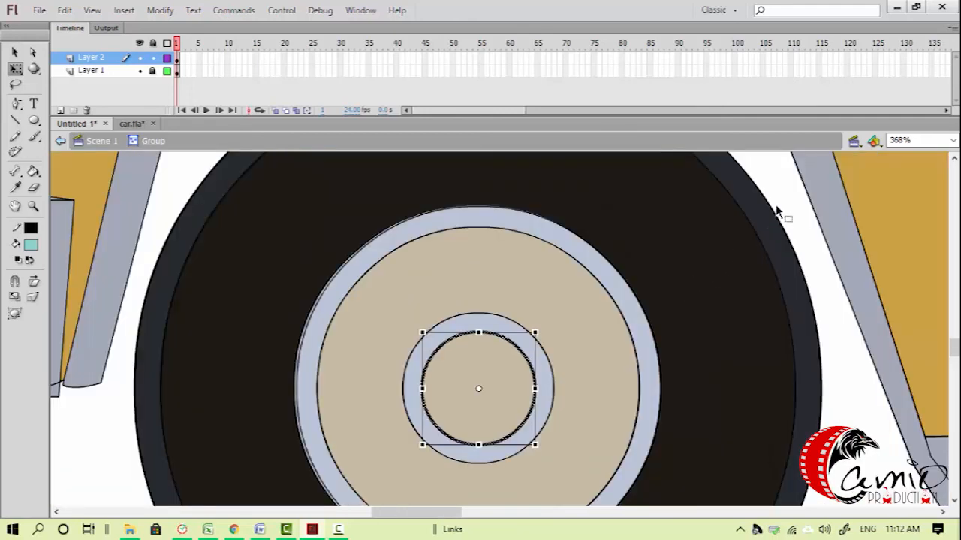
Hide Layer 1 to examine the jeep outline with its front wheel, and show the layer again
{"action": "key", "text": "ctrl+minus"}
{"action": "key", "text": "ctrl+minus"}
{"action": "left_click", "coordinate": [140, 70]}
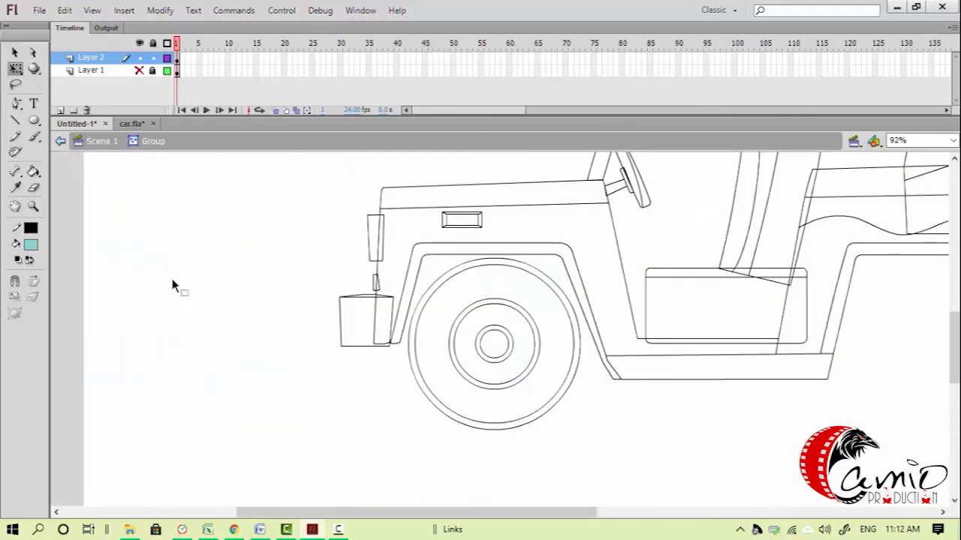
{"action": "key", "text": "ctrl+minus"}
{"action": "key", "text": "v"}
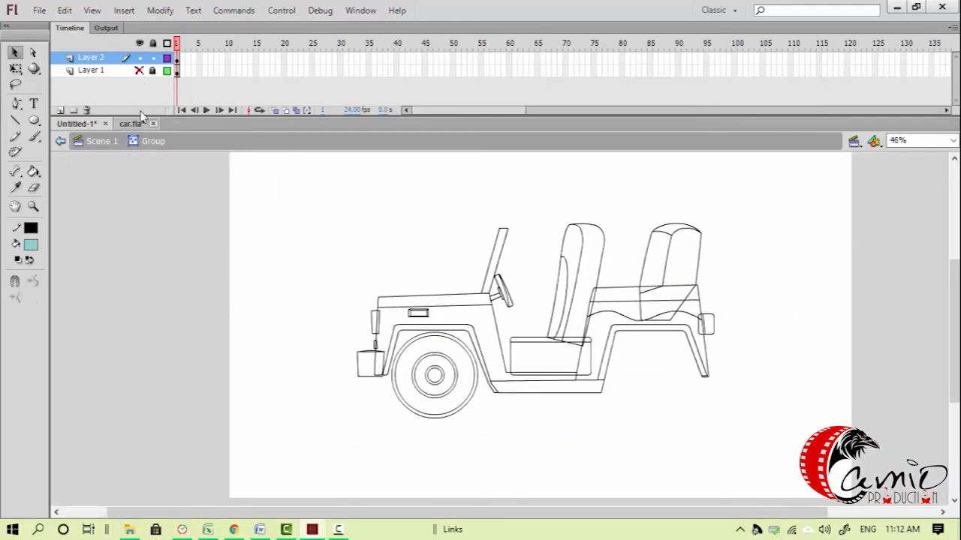
{"action": "left_click", "coordinate": [134, 74]}
{"action": "left_click", "coordinate": [139, 71]}
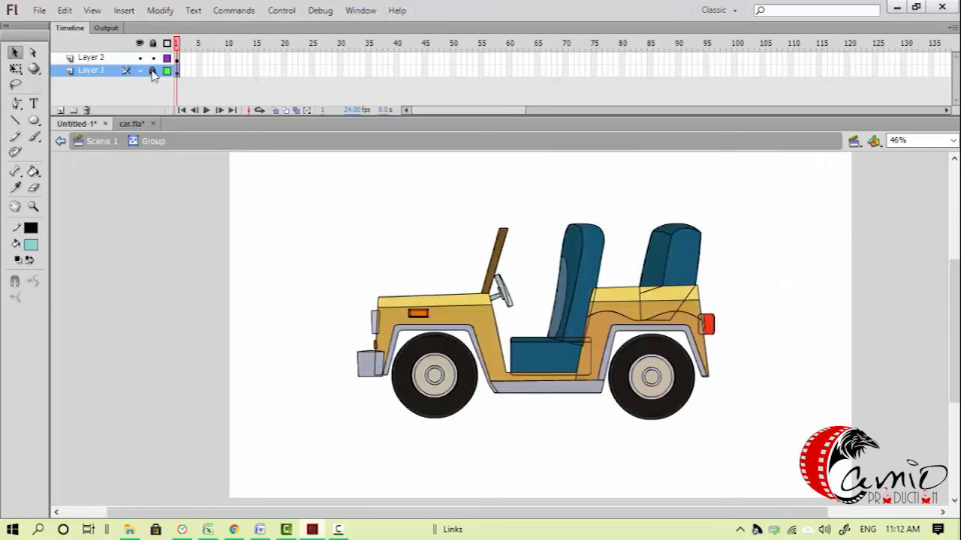
Unlock Layer 1 and, in Scene 1, move the reference jeep down to the right, clear of the traced outline
{"action": "left_click_drag", "start_coordinate": [490, 255], "coordinate": [242, 197]}
{"action": "left_click_drag", "start_coordinate": [346, 292], "coordinate": [245, 210]}
{"action": "left_click", "coordinate": [100, 147]}
{"action": "left_click_drag", "start_coordinate": [479, 321], "coordinate": [108, 298]}
{"action": "left_click_drag", "start_coordinate": [277, 297], "coordinate": [753, 459]}
{"action": "left_click_drag", "start_coordinate": [483, 408], "coordinate": [709, 362]}
{"action": "left_click_drag", "start_coordinate": [522, 348], "coordinate": [470, 453]}
{"action": "left_click_drag", "start_coordinate": [623, 448], "coordinate": [643, 411]}
{"action": "left_click", "coordinate": [482, 410]}
{"action": "left_click_drag", "start_coordinate": [442, 409], "coordinate": [436, 427]}
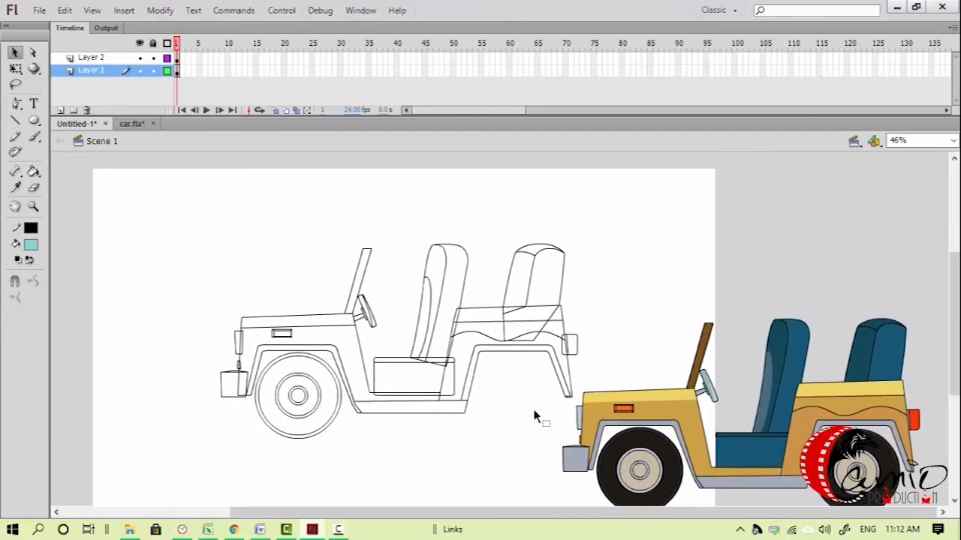
Sample the brown fill from the reference windshield frame and fill the traced windshield frame with it
{"action": "key", "text": "i"}
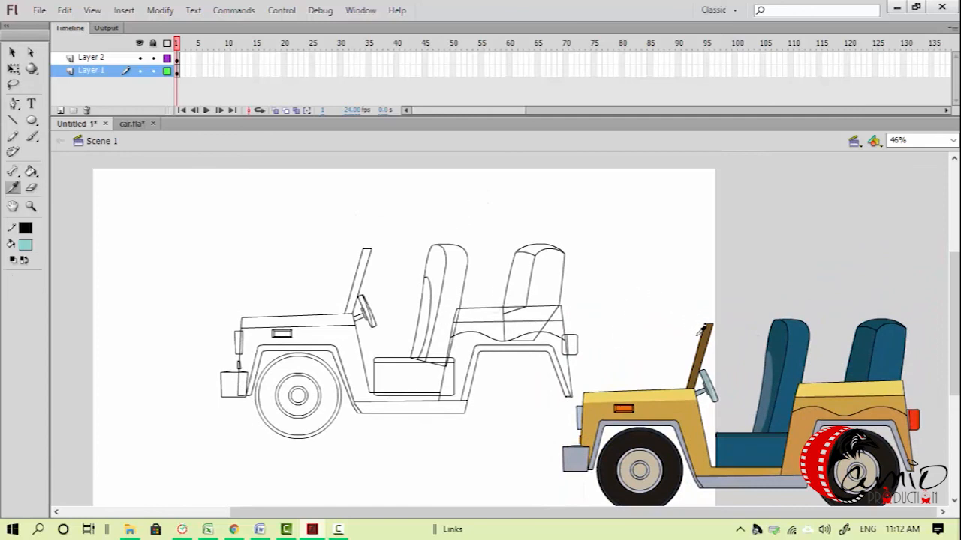
{"action": "left_click", "coordinate": [706, 334]}
{"action": "key", "text": "v"}
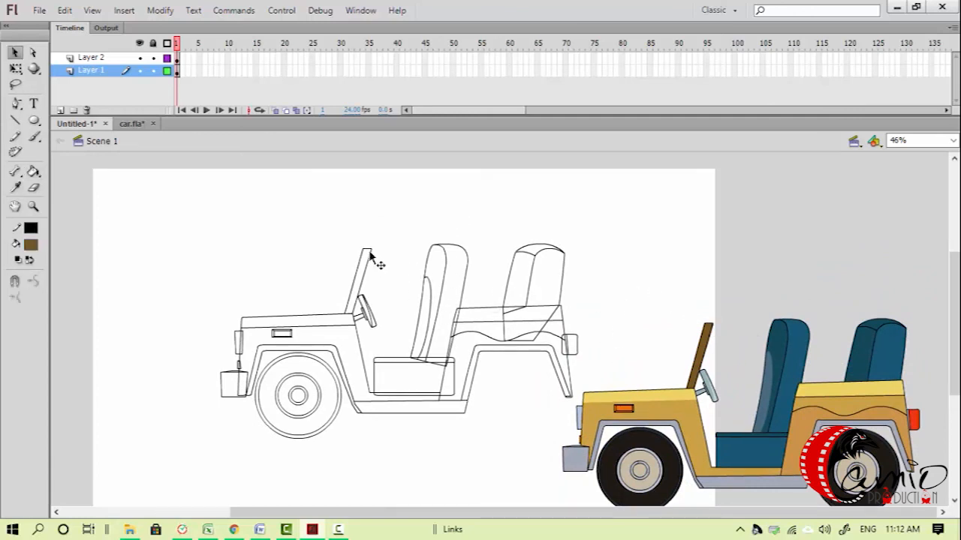
{"action": "double_click", "coordinate": [371, 255]}
{"action": "key", "text": "k"}
{"action": "left_click", "coordinate": [355, 261]}
{"action": "key", "text": "v"}
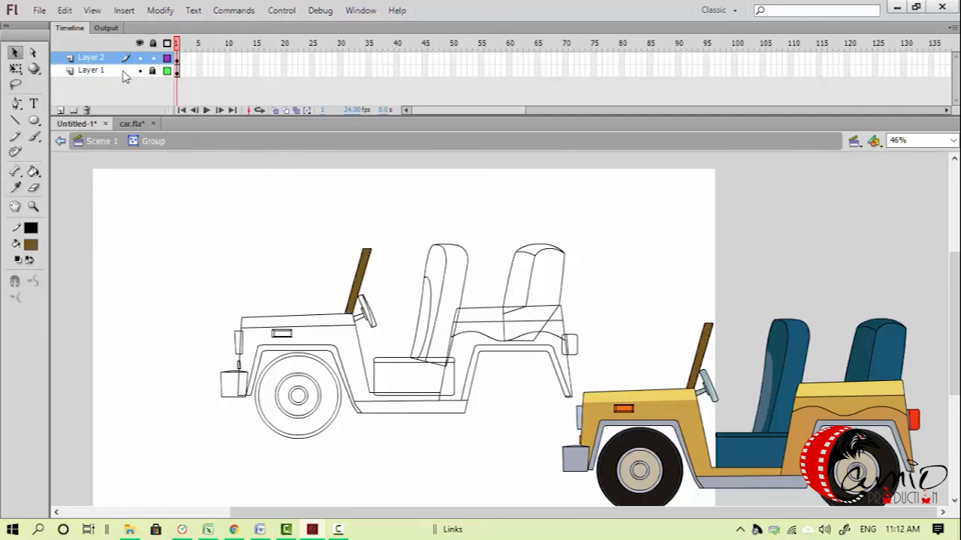
Leave the windshield group and sample the grey-blue fill from the reference steering wheel
{"action": "left_click", "coordinate": [123, 72]}
{"action": "left_click", "coordinate": [103, 142]}
{"action": "key", "text": "z"}
{"action": "left_click_drag", "start_coordinate": [617, 316], "coordinate": [754, 455]}
{"action": "key", "text": "v"}
{"action": "key", "text": "i"}
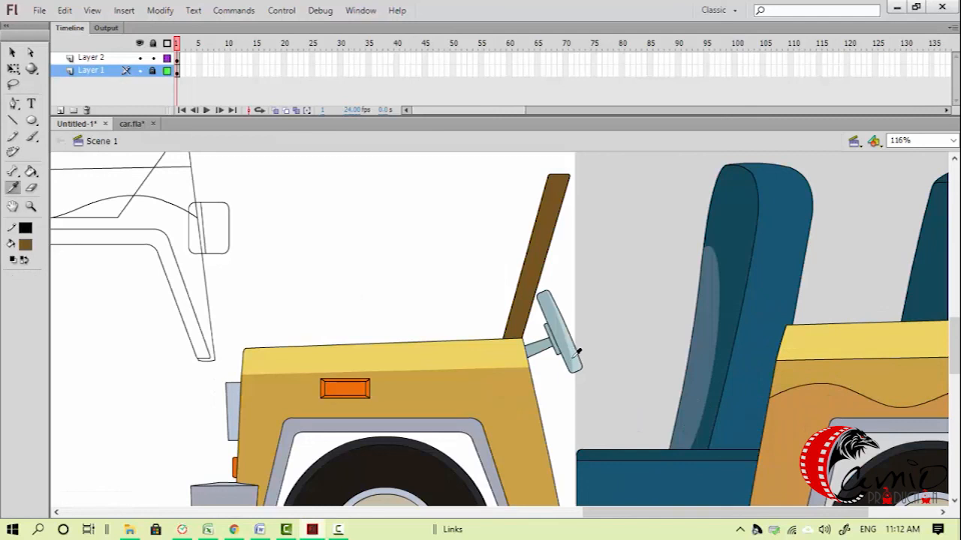
{"action": "left_click", "coordinate": [554, 312]}
Open the traced steering wheel group and fill the wheel's broad inner face with the sampled grey-blue
{"action": "key", "text": "v"}
{"action": "left_click_drag", "start_coordinate": [323, 300], "coordinate": [615, 390]}
{"action": "left_click_drag", "start_coordinate": [361, 283], "coordinate": [744, 326]}
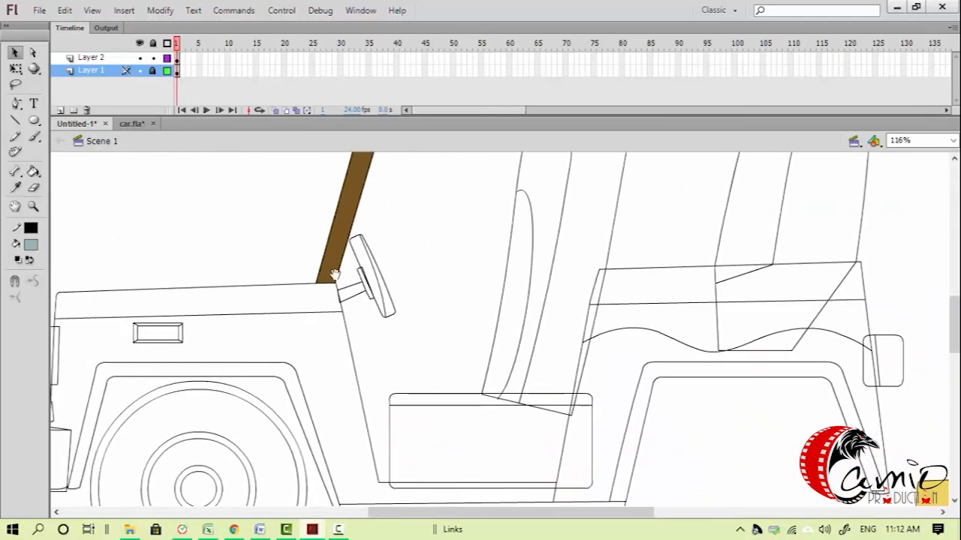
{"action": "double_click", "coordinate": [358, 265]}
{"action": "key", "text": "z"}
{"action": "left_click", "coordinate": [428, 332]}
{"action": "key", "text": "v"}
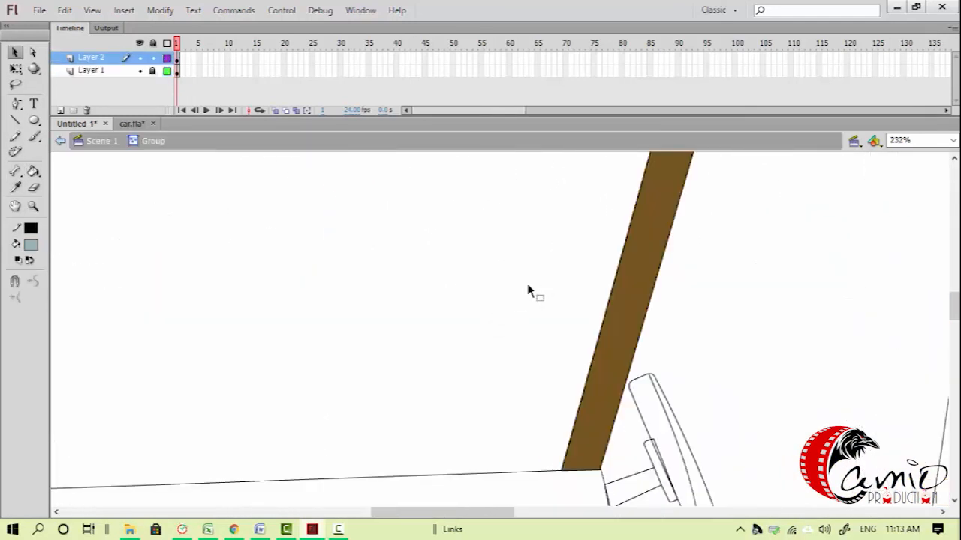
{"action": "key", "text": "k"}
{"action": "left_click", "coordinate": [645, 392]}
{"action": "left_click_drag", "start_coordinate": [618, 452], "coordinate": [490, 283]}
Fill the traced steering column and the hub piece behind the wheel with the same grey-blue
{"action": "key", "text": "v"}
{"action": "double_click", "coordinate": [536, 322]}
{"action": "double_click", "coordinate": [532, 318]}
{"action": "left_click", "coordinate": [527, 362]}
{"action": "key", "text": "k"}
{"action": "left_click", "coordinate": [498, 325]}
{"action": "left_click", "coordinate": [533, 304]}
{"action": "key", "text": "v"}
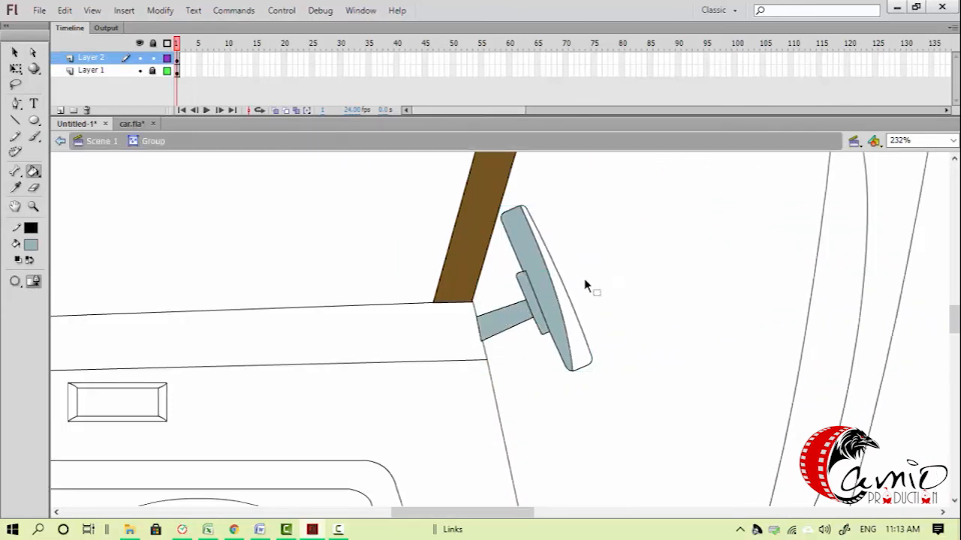
{"action": "double_click", "coordinate": [584, 279]}
Examine the filled steering wheel, hub piece and column up close in Scene 1
{"action": "left_click", "coordinate": [592, 271]}
{"action": "left_click", "coordinate": [531, 304]}
{"action": "left_click", "coordinate": [539, 283]}
{"action": "key", "text": "z"}
{"action": "left_click_drag", "start_coordinate": [517, 252], "coordinate": [590, 332]}
{"action": "key", "text": "v"}
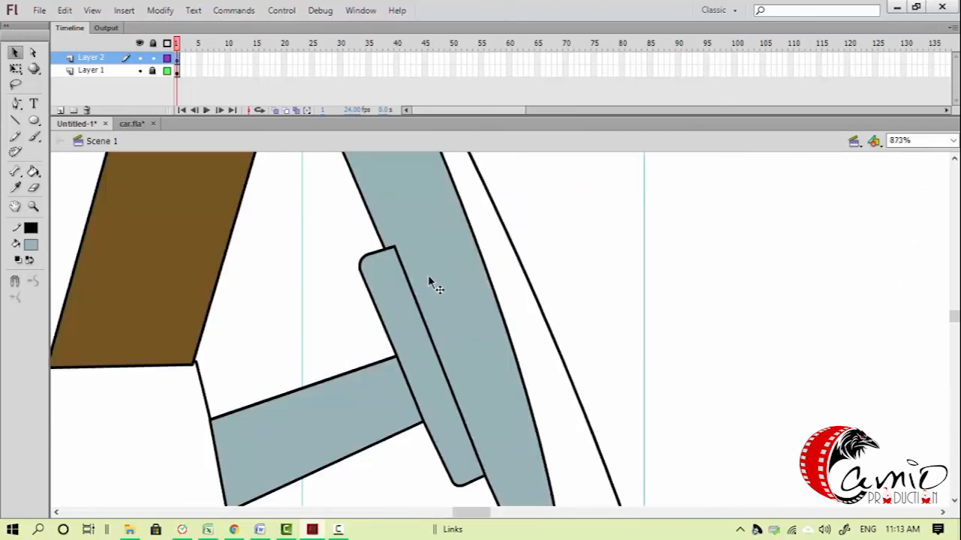
{"action": "left_click", "coordinate": [410, 321]}
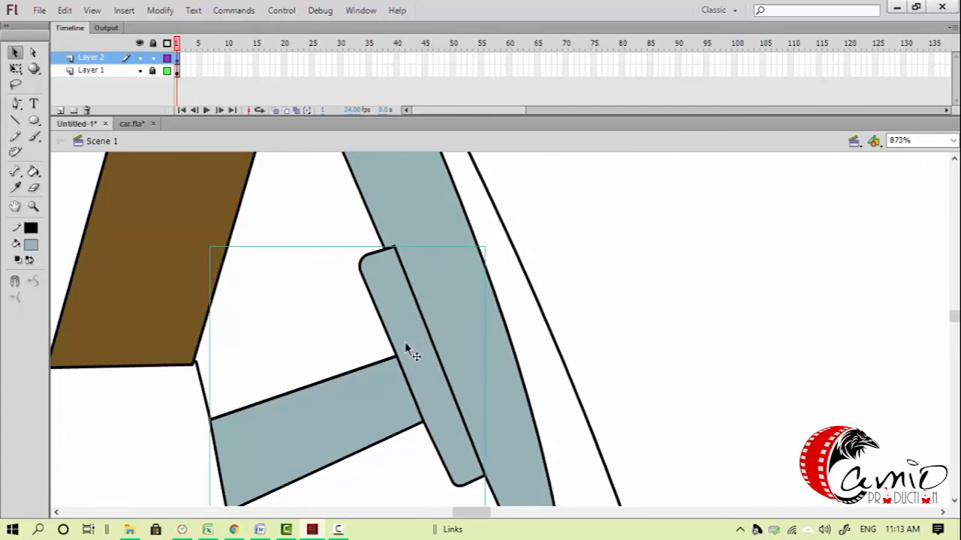
{"action": "left_click", "coordinate": [611, 298]}
Sample the lighter blue from the outer rim of the reference steering wheel
{"action": "key", "text": "ctrl+minus"}
{"action": "key", "text": "ctrl+minus"}
{"action": "key", "text": "ctrl+minus"}
{"action": "left_click_drag", "start_coordinate": [670, 366], "coordinate": [362, 230]}
{"action": "left_click_drag", "start_coordinate": [776, 358], "coordinate": [573, 304]}
{"action": "key", "text": "i"}
{"action": "left_click_drag", "start_coordinate": [688, 405], "coordinate": [488, 357]}
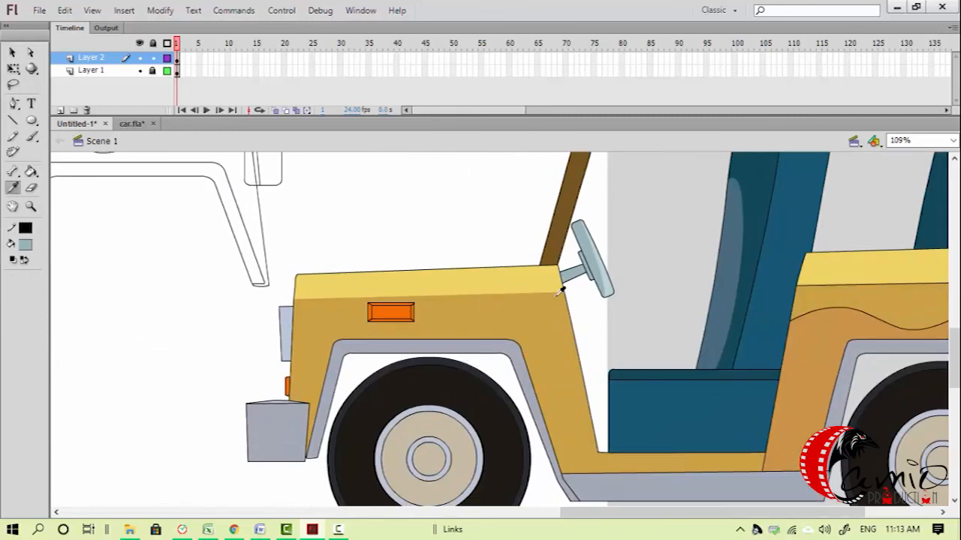
{"action": "left_click", "coordinate": [607, 289]}
{"action": "left_click_drag", "start_coordinate": [277, 262], "coordinate": [731, 450]}
Fill the outer rim strip of the traced steering wheel with the lighter blue and return to Scene 1
{"action": "key", "text": "v"}
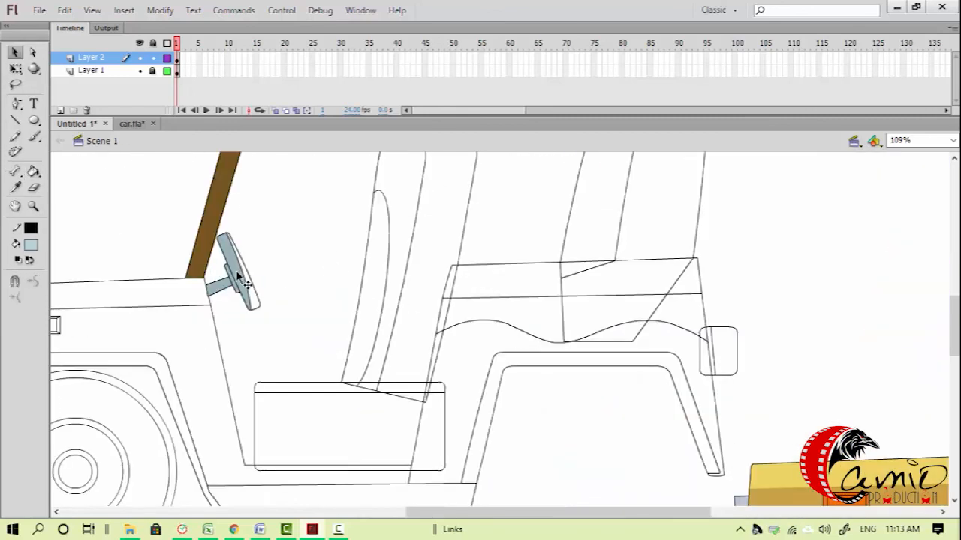
{"action": "double_click", "coordinate": [240, 275]}
{"action": "left_click", "coordinate": [242, 275]}
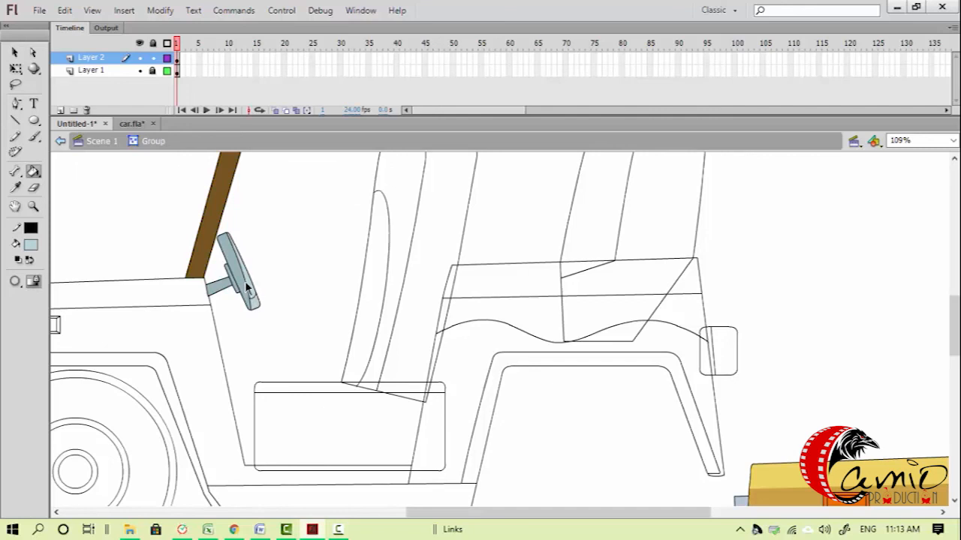
{"action": "key", "text": "Delete"}
{"action": "double_click", "coordinate": [284, 264]}
{"action": "key", "text": "ctrl+minus"}
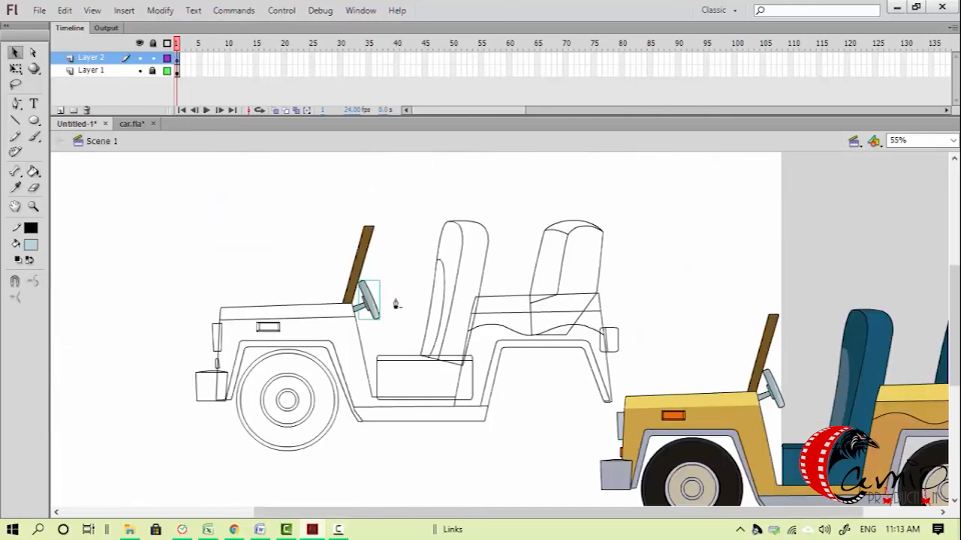
Sample the orange from the reference hood-side marker light and open the traced marker light's group
{"action": "key", "text": "p"}
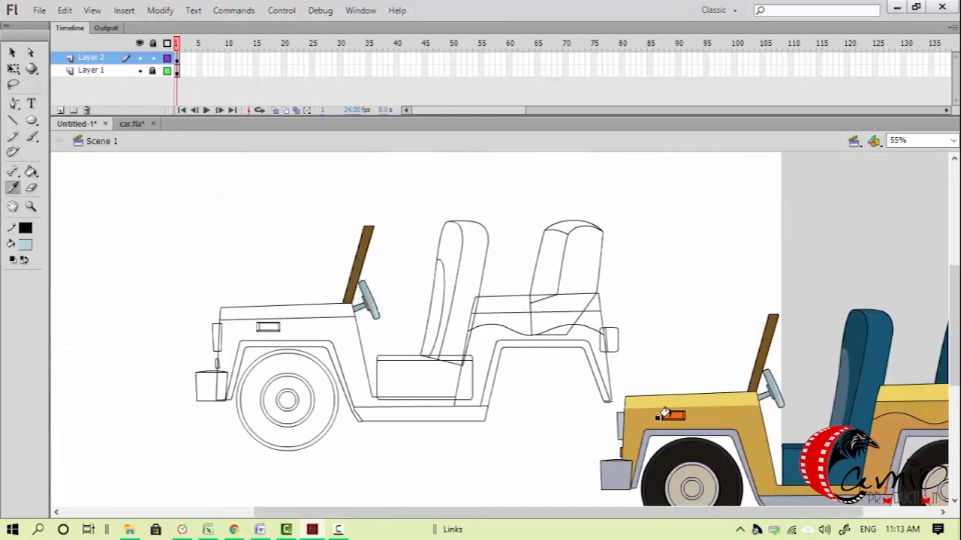
{"action": "left_click", "coordinate": [674, 415]}
{"action": "key", "text": "z"}
{"action": "left_click", "coordinate": [226, 298]}
{"action": "key", "text": "v"}
{"action": "left_click", "coordinate": [569, 400]}
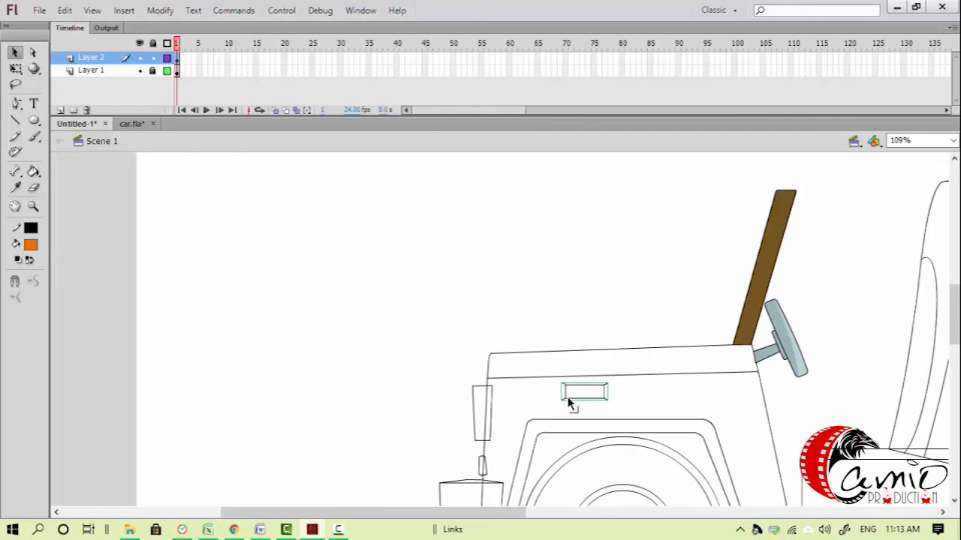
{"action": "double_click", "coordinate": [569, 399]}
{"action": "key", "text": "z"}
{"action": "left_click_drag", "start_coordinate": [535, 345], "coordinate": [644, 440]}
{"action": "key", "text": "v"}
Fill the centre and all four bevels of the traced marker light with orange and leave its group
{"action": "key", "text": "k"}
{"action": "left_click", "coordinate": [424, 335]}
{"action": "left_click", "coordinate": [404, 324]}
{"action": "left_click", "coordinate": [429, 297]}
{"action": "left_click", "coordinate": [558, 322]}
{"action": "left_click", "coordinate": [523, 356]}
{"action": "key", "text": "v"}
{"action": "double_click", "coordinate": [653, 330]}
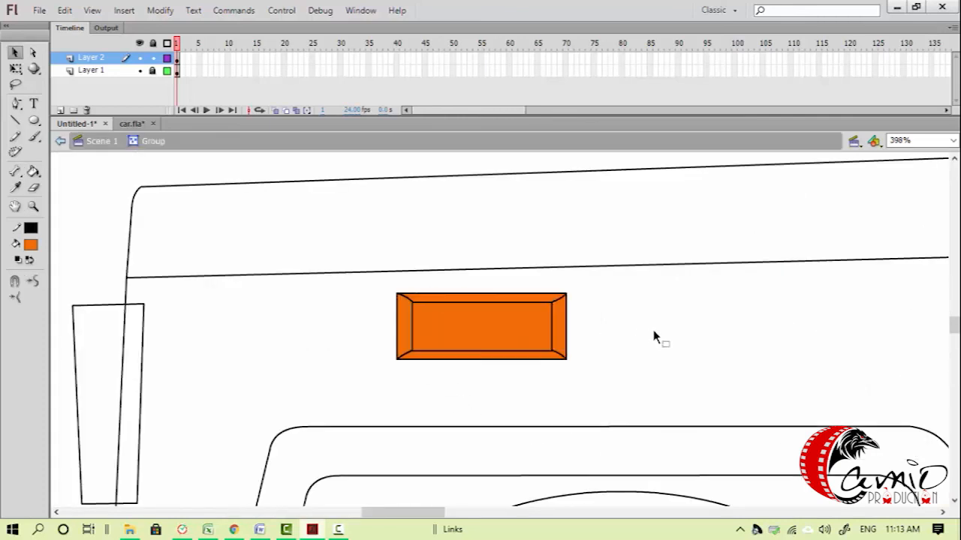
Sample the light yellow from the top of the reference hood and open the traced body group
{"action": "key", "text": "ctrl+minus"}
{"action": "key", "text": "ctrl+minus"}
{"action": "mouse_move", "coordinate": [461, 312]}
{"action": "left_mouse_down"}
{"action": "mouse_move", "coordinate": [343, 266]}
{"action": "mouse_move", "coordinate": [145, 228]}
{"action": "left_mouse_up"}
{"action": "key", "text": "i"}
{"action": "left_click", "coordinate": [860, 377]}
{"action": "key", "text": "v"}
{"action": "double_click", "coordinate": [280, 237]}
{"action": "left_click", "coordinate": [283, 239]}
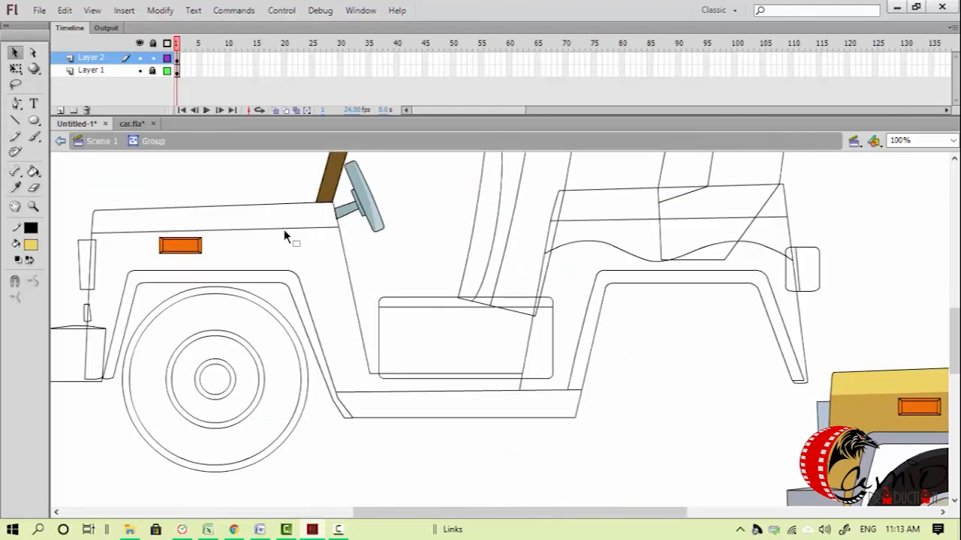
Fill the hood top and the upper band of the rear body with light yellow, then leave the body group
{"action": "key", "text": "k"}
{"action": "left_click", "coordinate": [273, 222]}
{"action": "key", "text": "v"}
{"action": "key", "text": "ctrl+minus"}
{"action": "left_click_drag", "start_coordinate": [701, 348], "coordinate": [603, 351]}
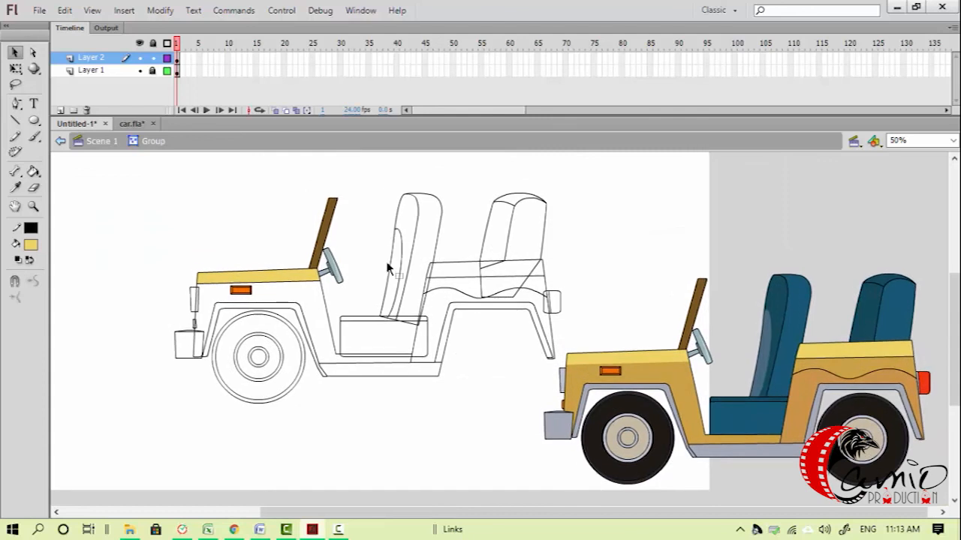
{"action": "key", "text": "k"}
{"action": "left_click", "coordinate": [453, 264]}
{"action": "key", "text": "v"}
{"action": "double_click", "coordinate": [597, 299]}
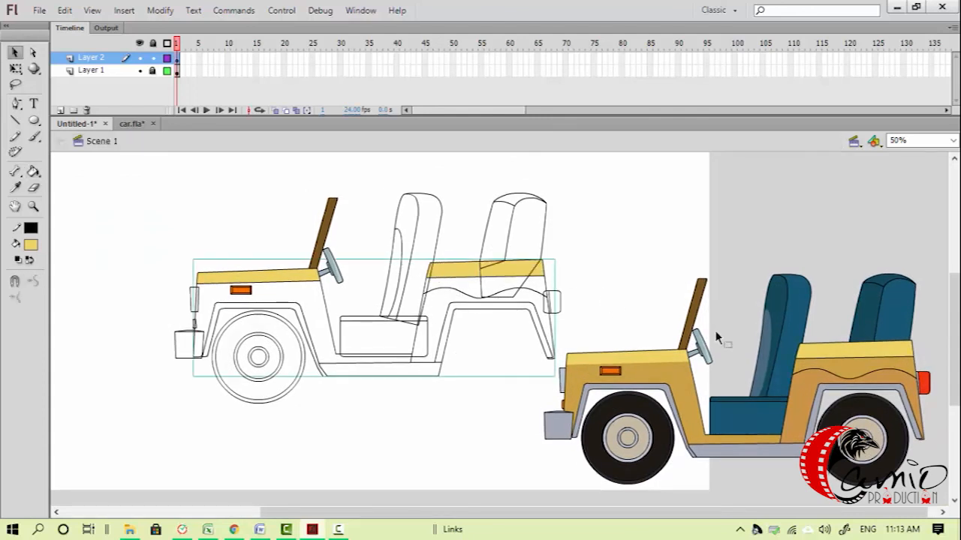
Sample the ochre from the reference rear body and fill the traced rear band above the wavy line with it
{"action": "key", "text": "i"}
{"action": "left_click", "coordinate": [833, 362]}
{"action": "key", "text": "v"}
{"action": "double_click", "coordinate": [532, 278]}
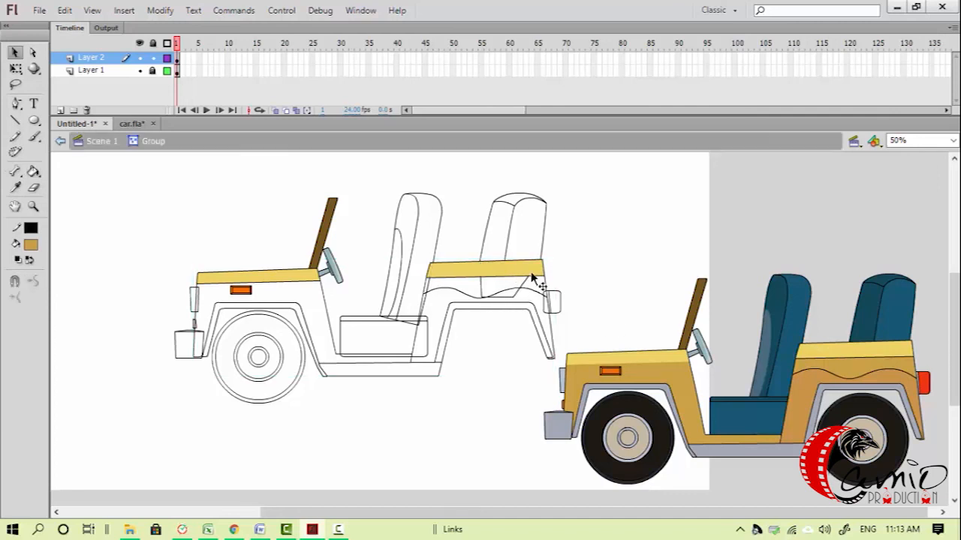
{"action": "key", "text": "k"}
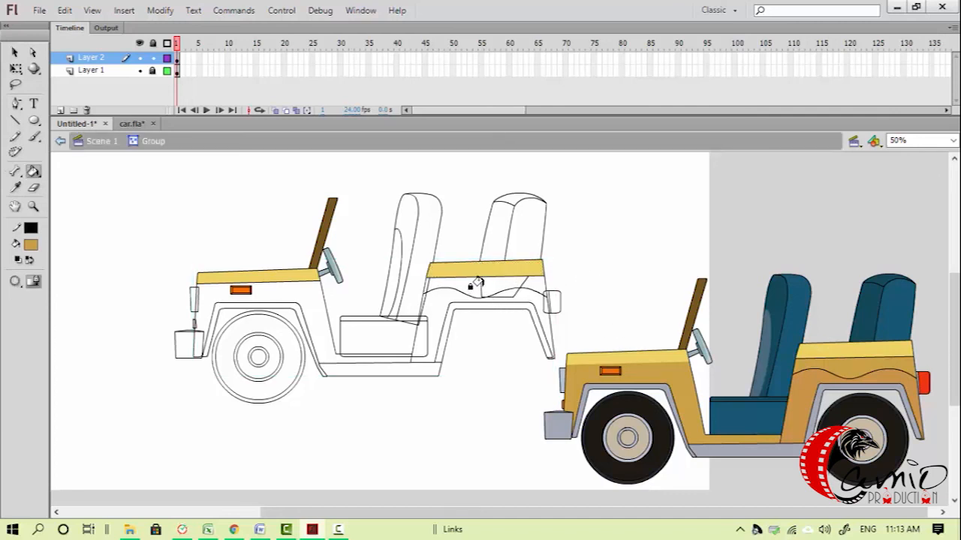
{"action": "left_click", "coordinate": [478, 282]}
{"action": "key", "text": "v"}
Sample the orange-brown below the reference's wavy line and fill the traced lower rear panel and front body with it
{"action": "key", "text": "i"}
{"action": "left_click", "coordinate": [816, 371]}
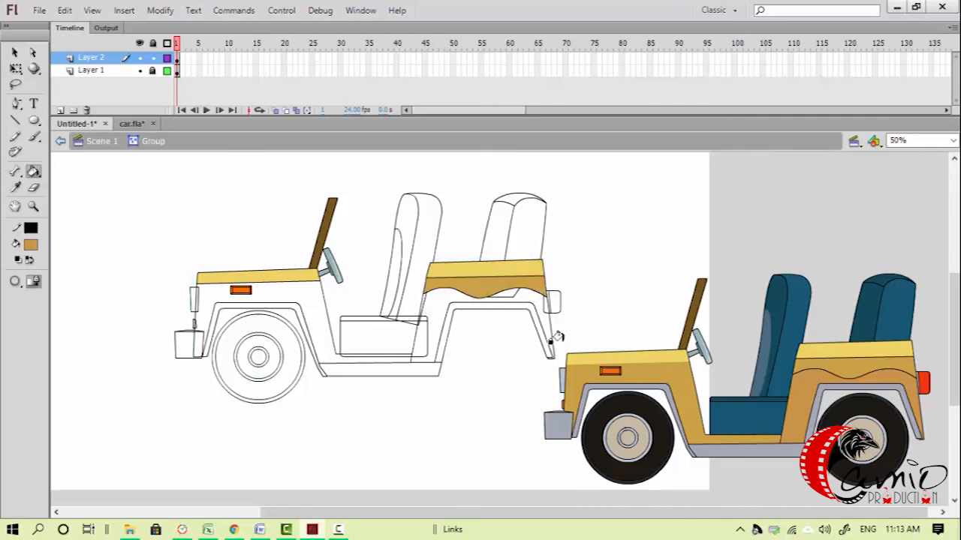
{"action": "left_click", "coordinate": [458, 305]}
{"action": "left_click", "coordinate": [291, 299]}
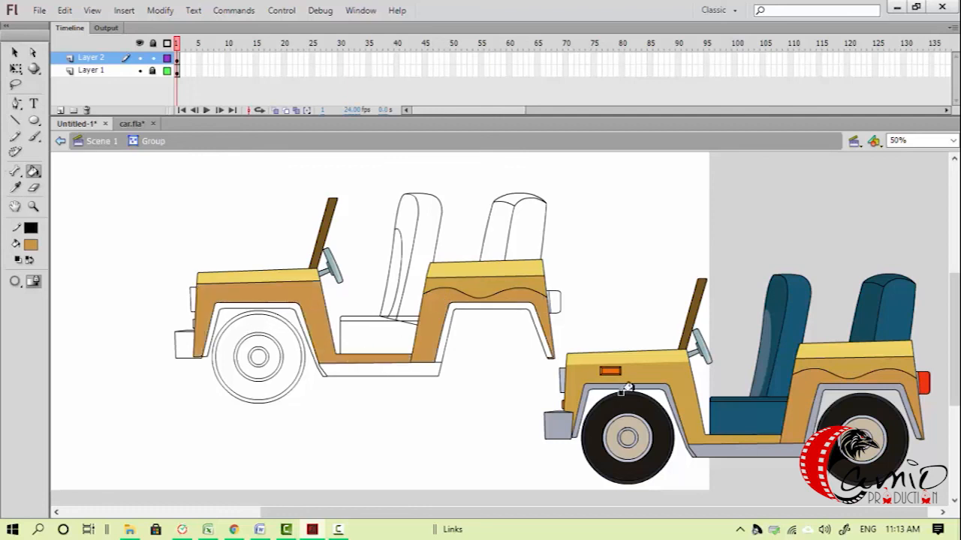
Refill the traced front body with the ochre sampled from the reference's front body
{"action": "key", "text": "i"}
{"action": "left_click", "coordinate": [687, 376]}
{"action": "left_click", "coordinate": [287, 292]}
Fill the traced sill and both wheel-arch trims with the greys sampled from the reference sill and rear arch trim
{"action": "key", "text": "i"}
{"action": "left_click", "coordinate": [747, 445]}
{"action": "left_click", "coordinate": [331, 367]}
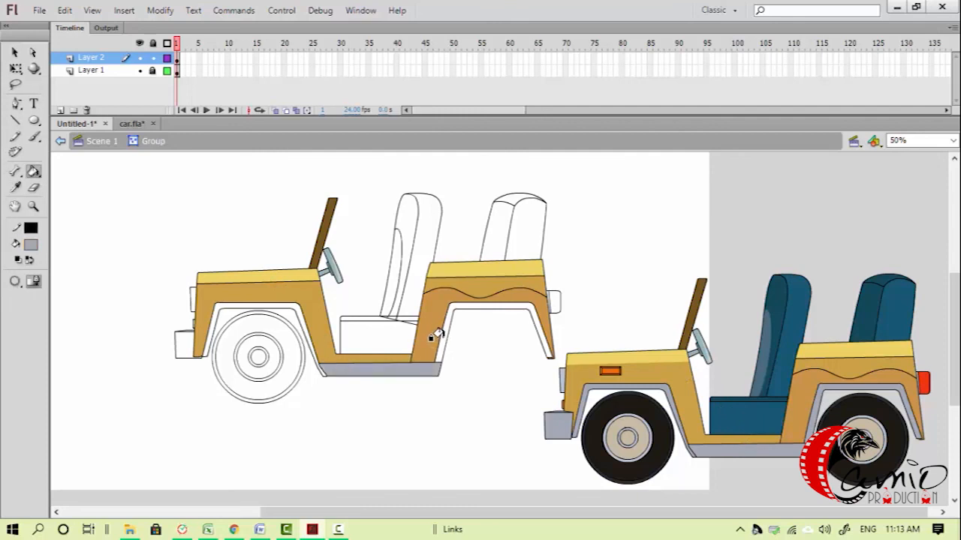
{"action": "key", "text": "i"}
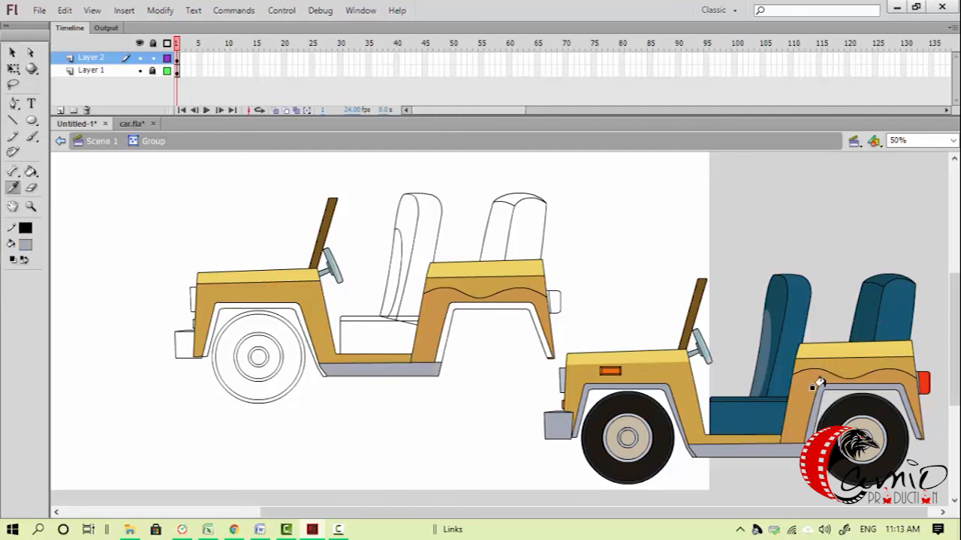
{"action": "left_click", "coordinate": [818, 383]}
{"action": "left_click", "coordinate": [447, 308]}
{"action": "left_click", "coordinate": [197, 342]}
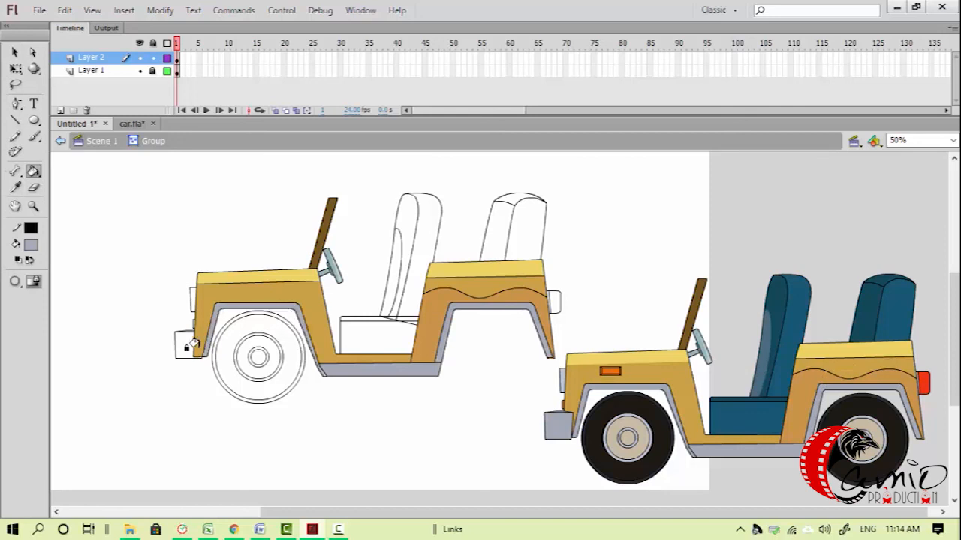
Remove the outline between the hood's yellow top and the ochre front body, then return to Scene 1
{"action": "key", "text": "v"}
{"action": "left_click", "coordinate": [286, 283]}
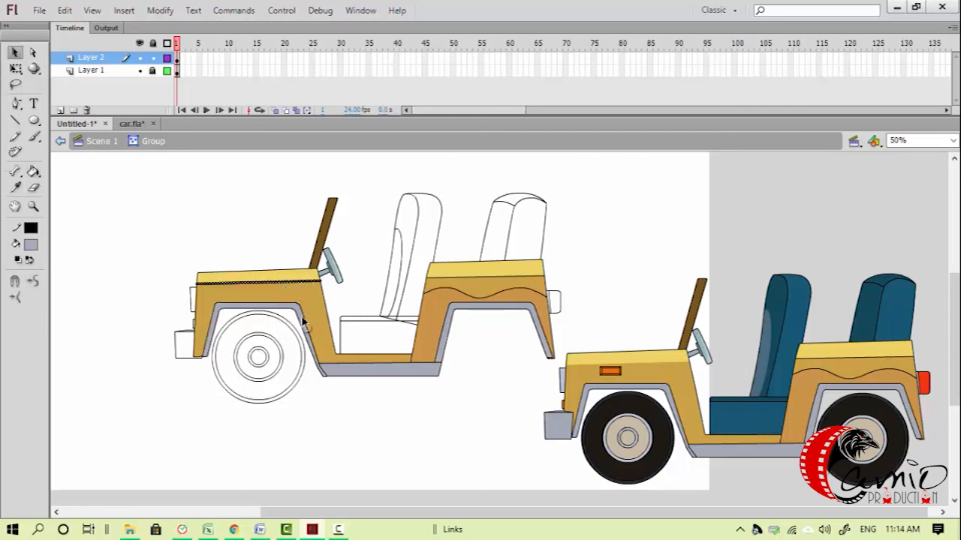
{"action": "left_click", "coordinate": [358, 420]}
{"action": "double_click", "coordinate": [358, 420]}
{"action": "left_click", "coordinate": [381, 412]}
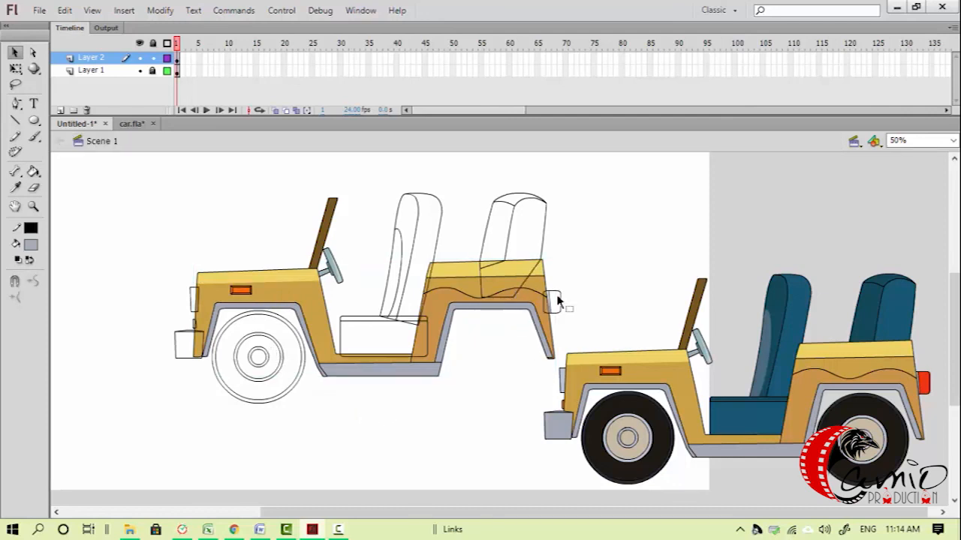
Sample the red from the reference tail light and fill the outer part of the traced tail light with it
{"action": "key", "text": "i"}
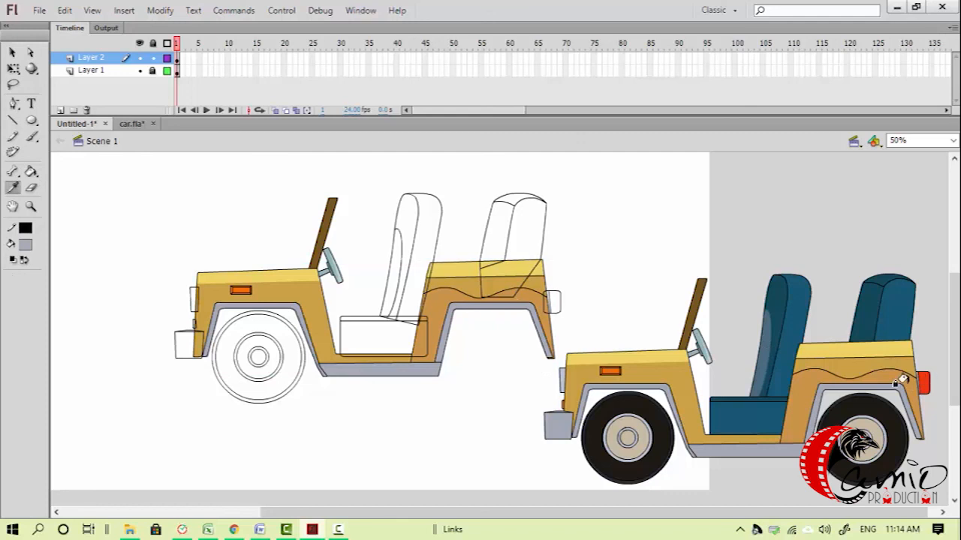
{"action": "left_click", "coordinate": [919, 375]}
{"action": "key", "text": "v"}
{"action": "double_click", "coordinate": [555, 301]}
{"action": "scroll", "coordinate": [537, 310], "scroll_direction": "up", "scroll_amount": 5}
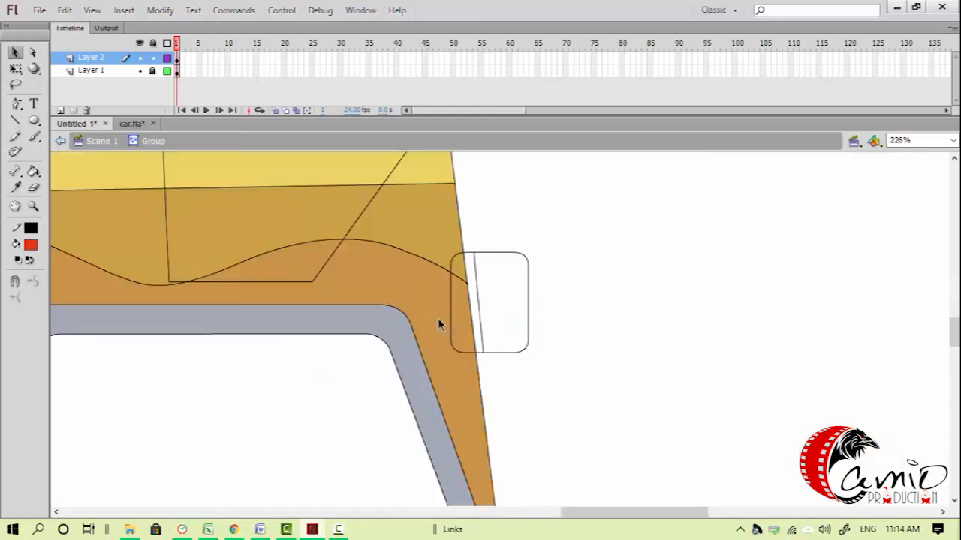
{"action": "key", "text": "k"}
{"action": "left_click", "coordinate": [463, 301]}
{"action": "key", "text": "ctrl+z"}
{"action": "left_click", "coordinate": [491, 324]}
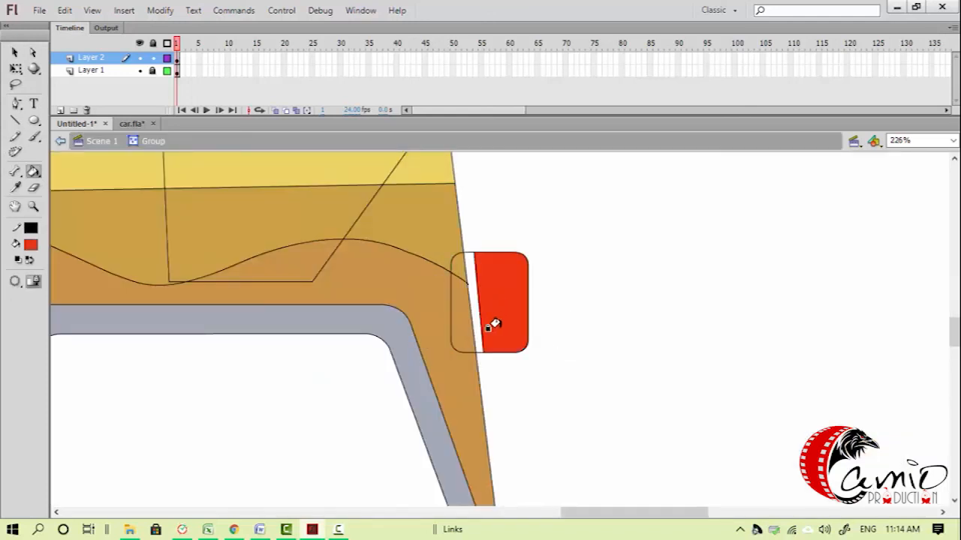
Sample the grey from the narrow strip beside the red of the reference tail light
{"action": "scroll", "coordinate": [492, 324], "scroll_direction": "down", "scroll_amount": 5}
{"action": "key", "text": "i"}
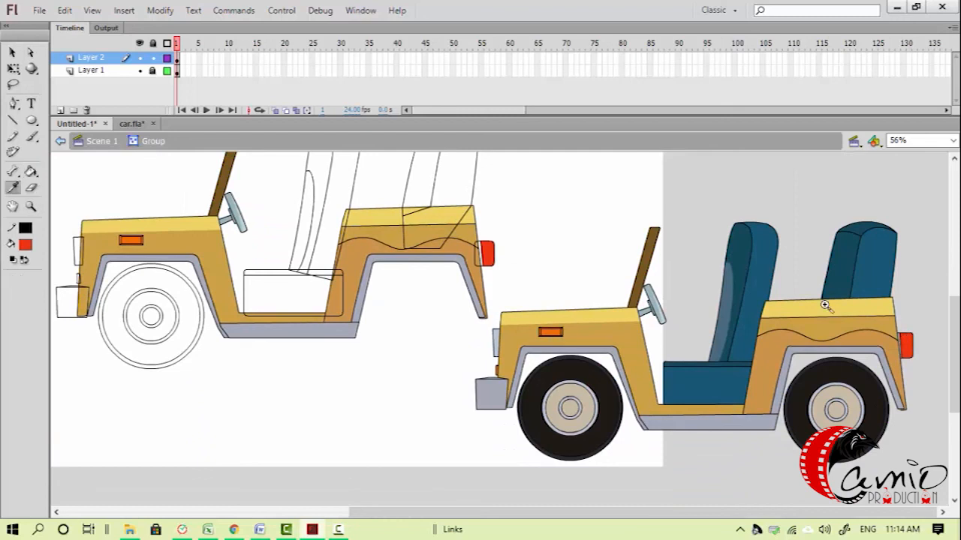
{"action": "scroll", "coordinate": [417, 223], "scroll_direction": "up", "scroll_amount": 5}
{"action": "key", "text": "v"}
{"action": "key", "text": "i"}
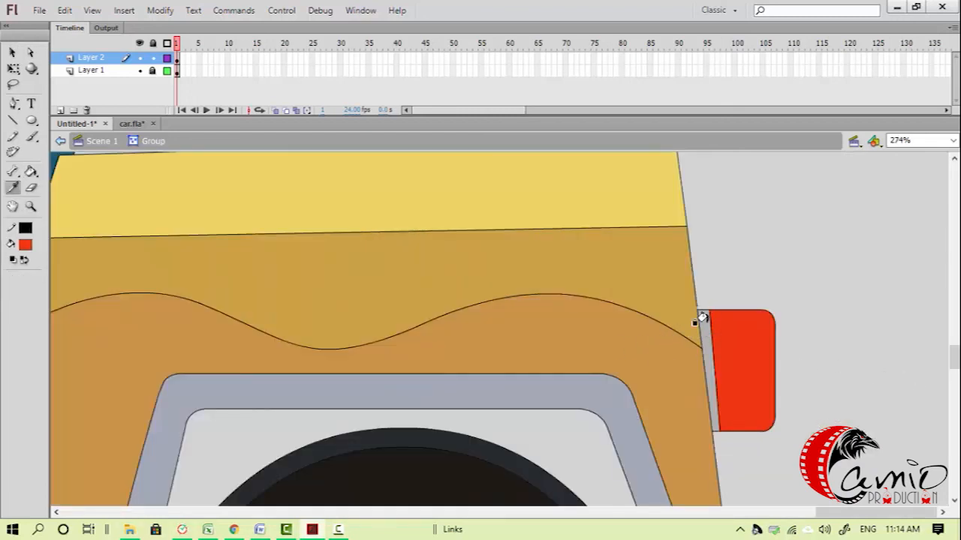
{"action": "left_click", "coordinate": [702, 319]}
Fill the inner part of the traced tail light with the sampled grey and return to Scene 1
{"action": "key", "text": "z"}
{"action": "scroll", "coordinate": [440, 331], "scroll_direction": "down", "scroll_amount": 4}
{"action": "scroll", "coordinate": [678, 355], "scroll_direction": "up", "scroll_amount": 3}
{"action": "key", "text": "v"}
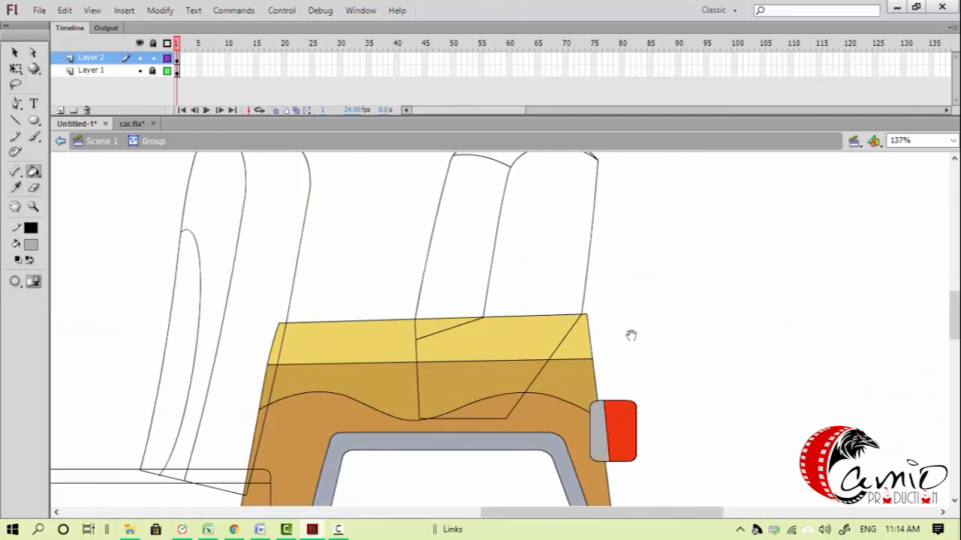
{"action": "scroll", "coordinate": [604, 350], "scroll_direction": "down", "scroll_amount": 4}
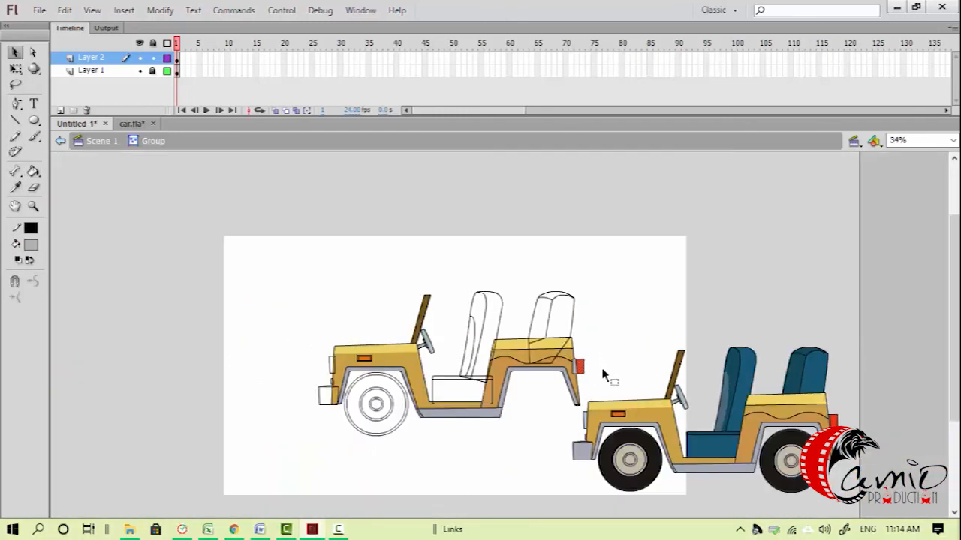
{"action": "double_click", "coordinate": [615, 362]}
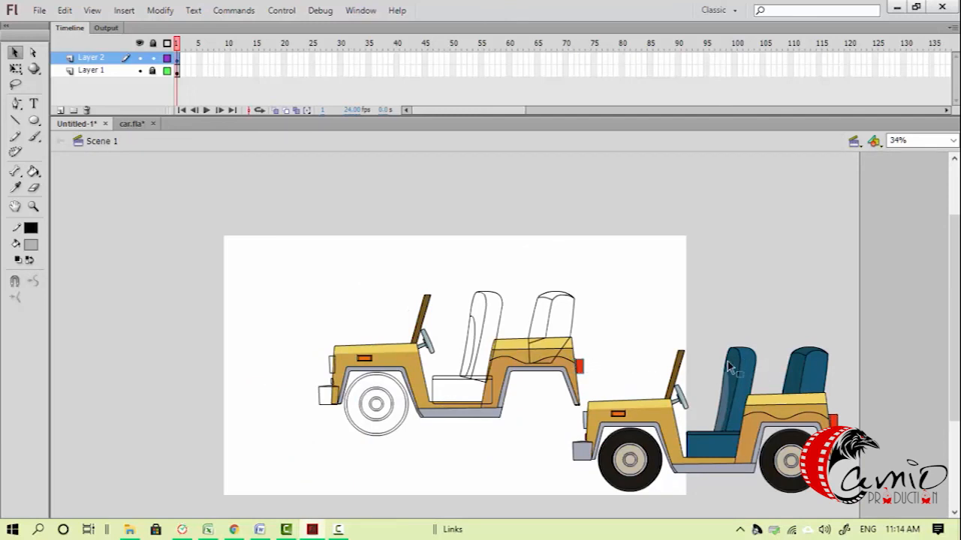
{"action": "key", "text": "z"}
{"action": "left_click_drag", "start_coordinate": [525, 327], "coordinate": [644, 416]}
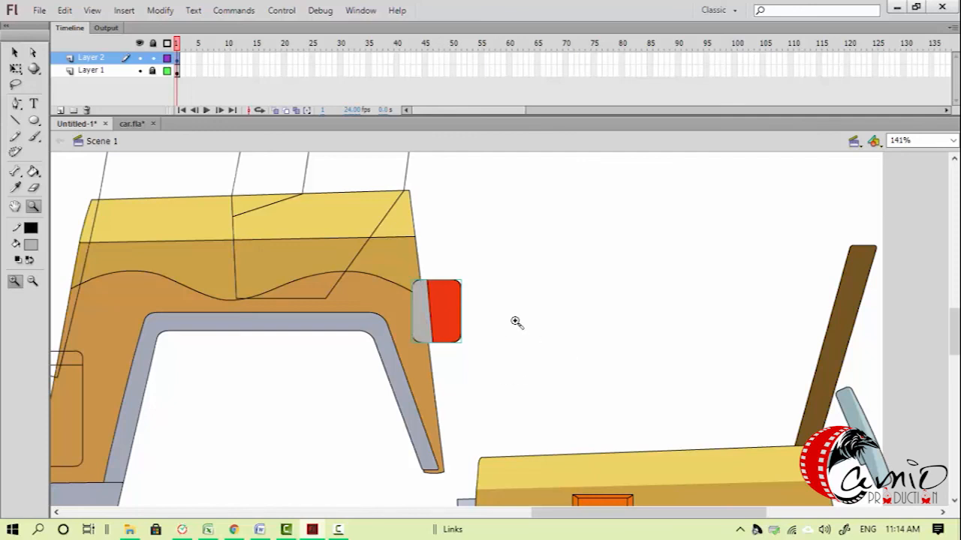
{"action": "key", "text": "v"}
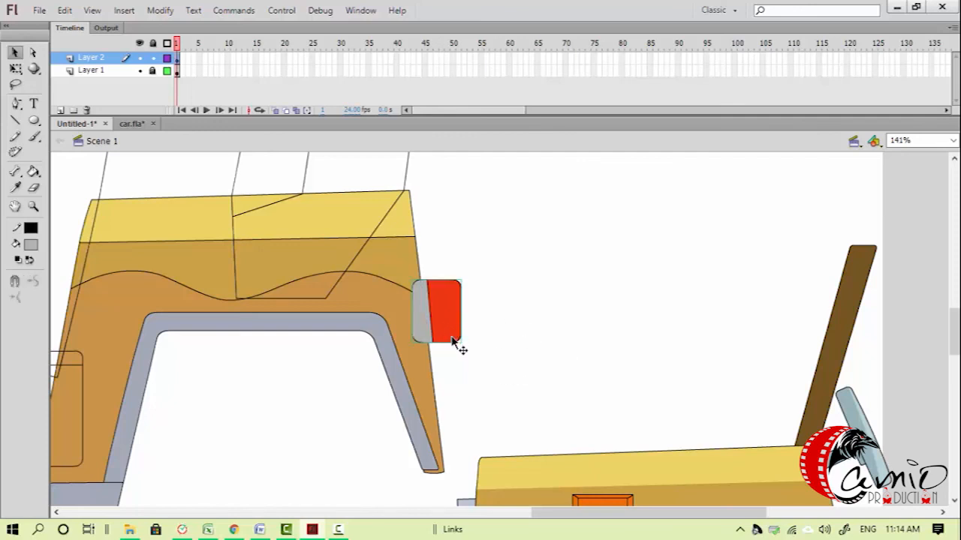
Sample the blue from the reference rear seat and fill the broad rear face of the traced rear seat with it
{"action": "left_click", "coordinate": [491, 326]}
{"action": "key", "text": "ctrl+2"}
{"action": "key", "text": "i"}
{"action": "left_click", "coordinate": [831, 371]}
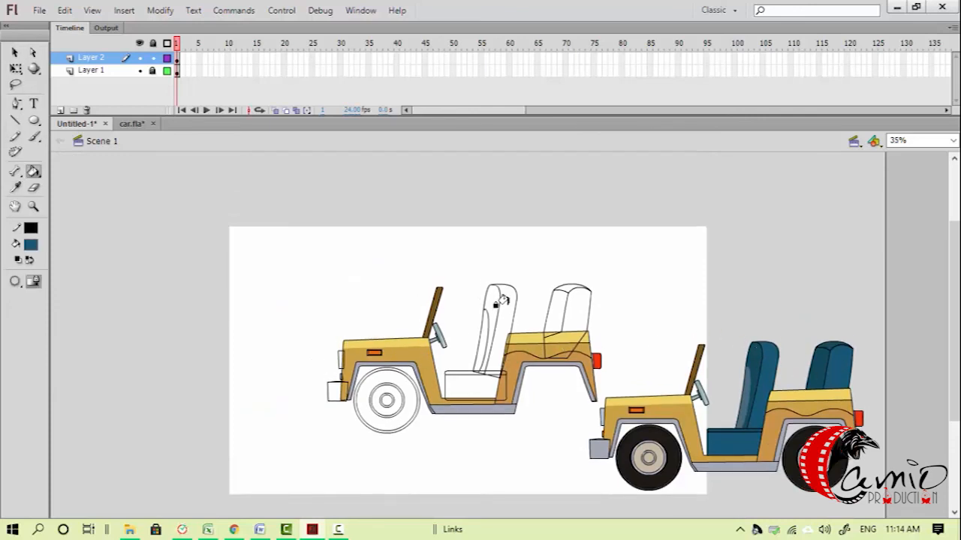
{"action": "key", "text": "ctrl+equal"}
{"action": "key", "text": "v"}
{"action": "double_click", "coordinate": [556, 386]}
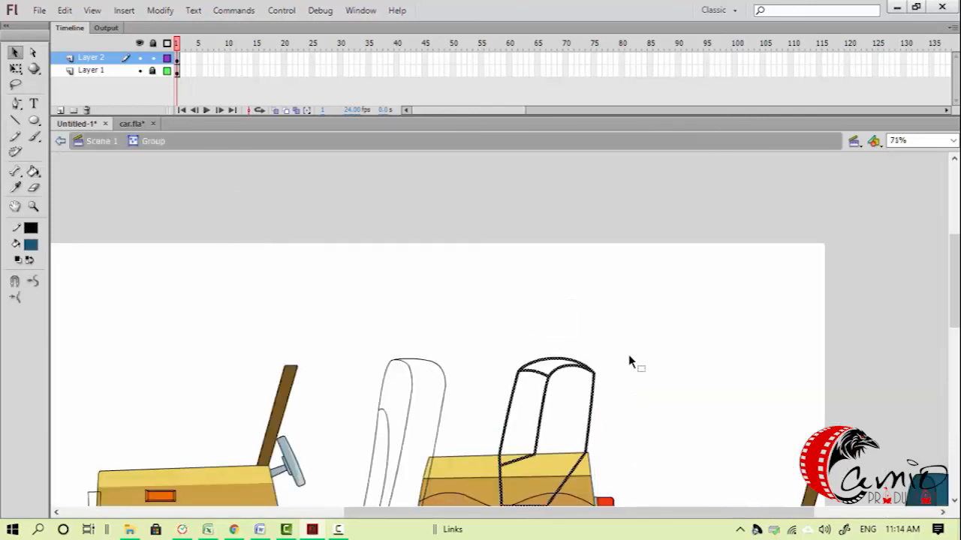
{"action": "key", "text": "k"}
{"action": "left_click", "coordinate": [549, 392]}
Fill the side and top of the traced rear seat with the dark teal sampled from the reference seat, then return to Scene 1
{"action": "mouse_move", "coordinate": [646, 373]}
{"action": "left_mouse_down"}
{"action": "mouse_move", "coordinate": [414, 241]}
{"action": "mouse_move", "coordinate": [413, 220]}
{"action": "left_mouse_up"}
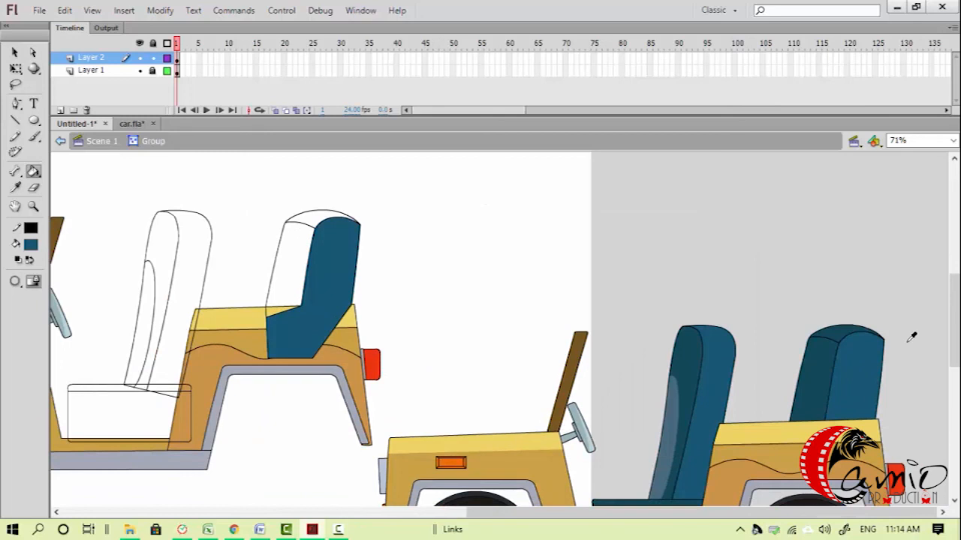
{"action": "left_click", "coordinate": [300, 252]}
{"action": "left_click", "coordinate": [355, 230]}
{"action": "key", "text": "v"}
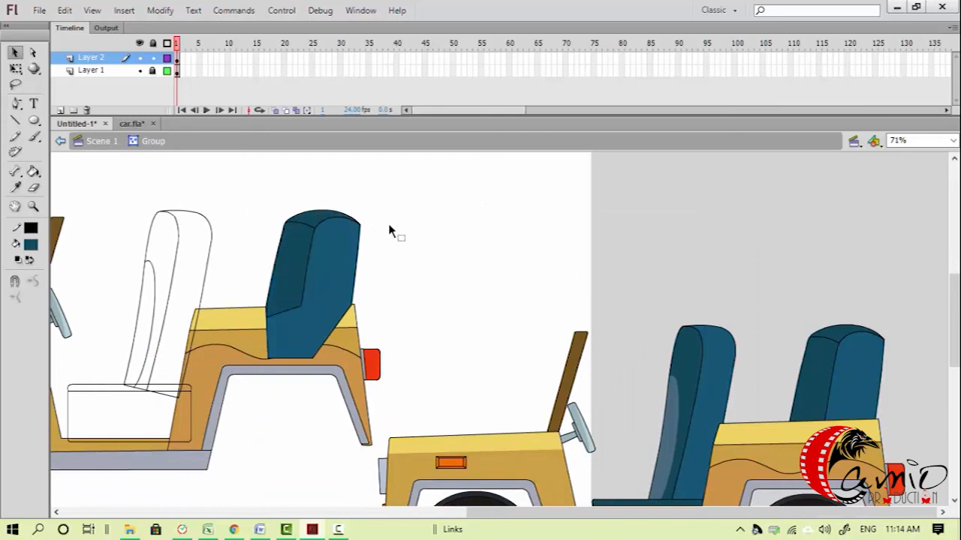
{"action": "left_click_drag", "start_coordinate": [541, 291], "coordinate": [562, 291]}
{"action": "double_click", "coordinate": [481, 297]}
{"action": "left_click_drag", "start_coordinate": [483, 298], "coordinate": [542, 299]}
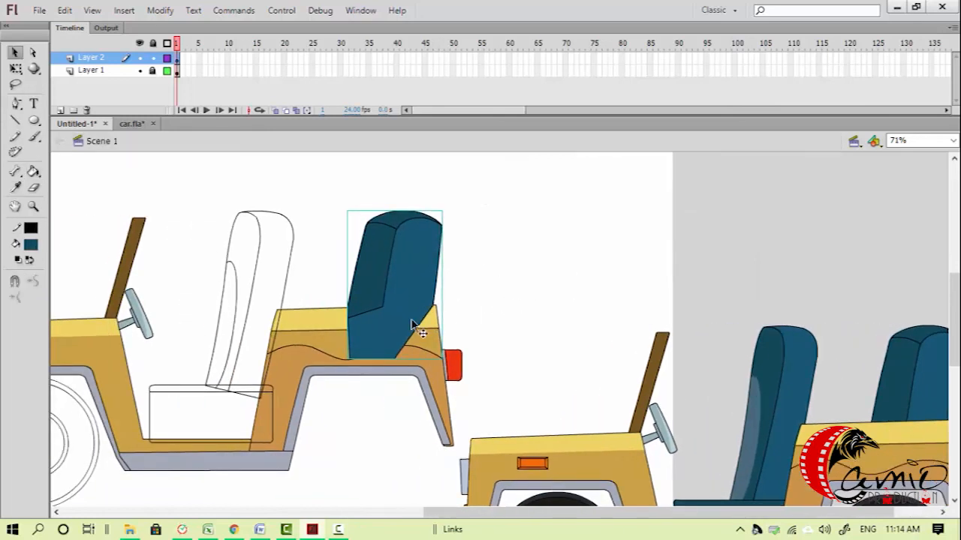
Send the rear seat behind the jeep's rear body so the body covers its lower part
{"action": "left_click_drag", "start_coordinate": [474, 328], "coordinate": [396, 308]}
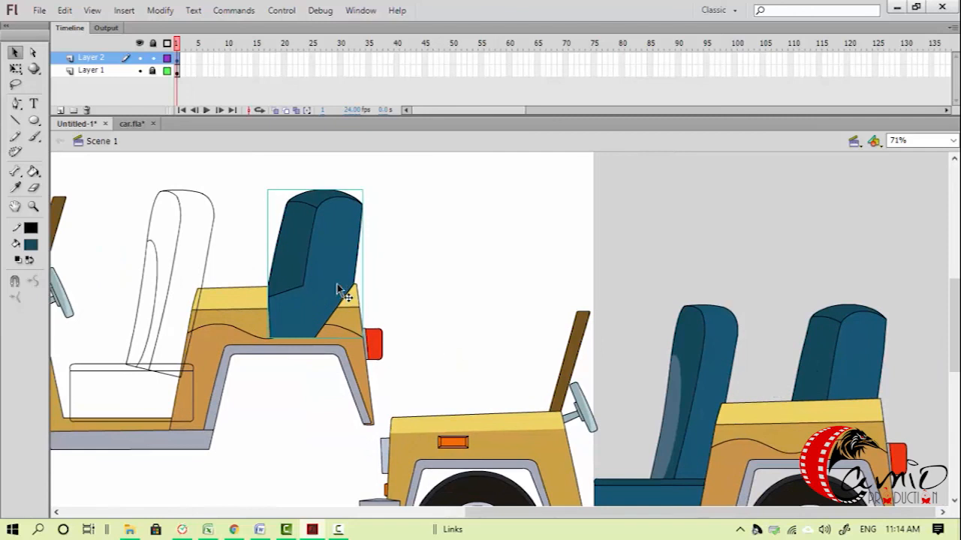
{"action": "key", "text": "ctrl+z"}
{"action": "key", "text": "ctrl+y"}
{"action": "left_click", "coordinate": [457, 281]}
{"action": "left_click", "coordinate": [336, 273]}
{"action": "left_click", "coordinate": [342, 318]}
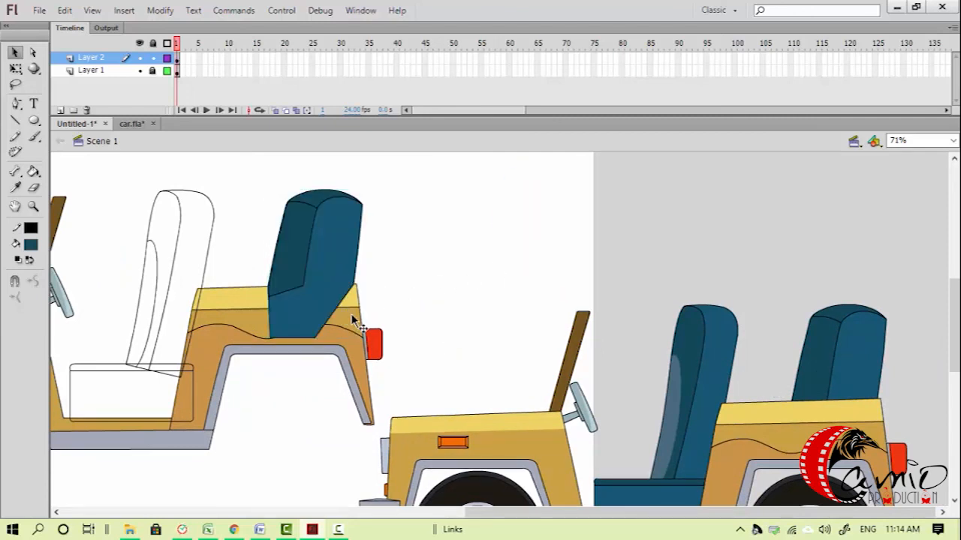
{"action": "left_click", "coordinate": [335, 278]}
{"action": "left_click", "coordinate": [433, 272]}
{"action": "key", "text": "ctrl+minus"}
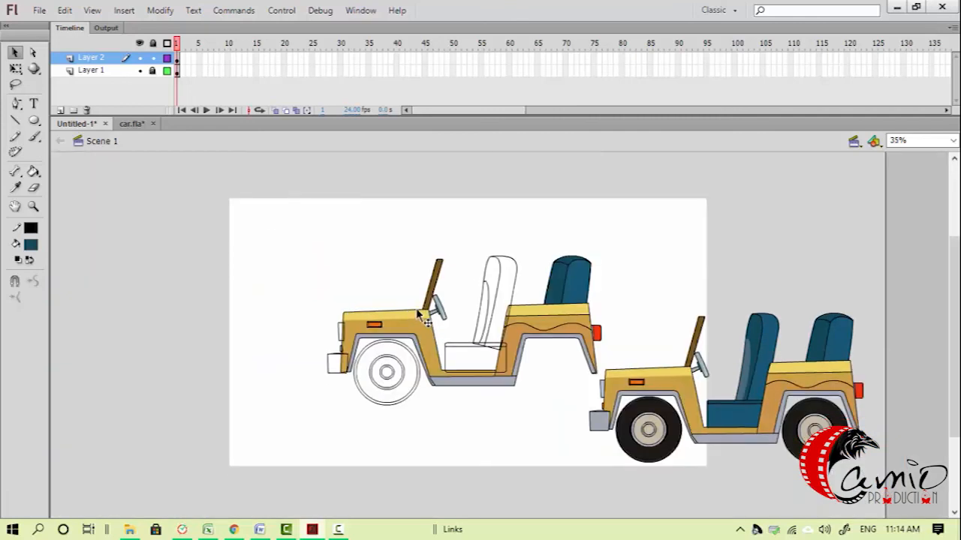
Sample the blue from the reference front seat and fill the traced front seat's backrest with it
{"action": "key", "text": "ctrl+space"}
{"action": "left_click_drag", "start_coordinate": [443, 230], "coordinate": [736, 382]}
{"action": "key", "text": "i"}
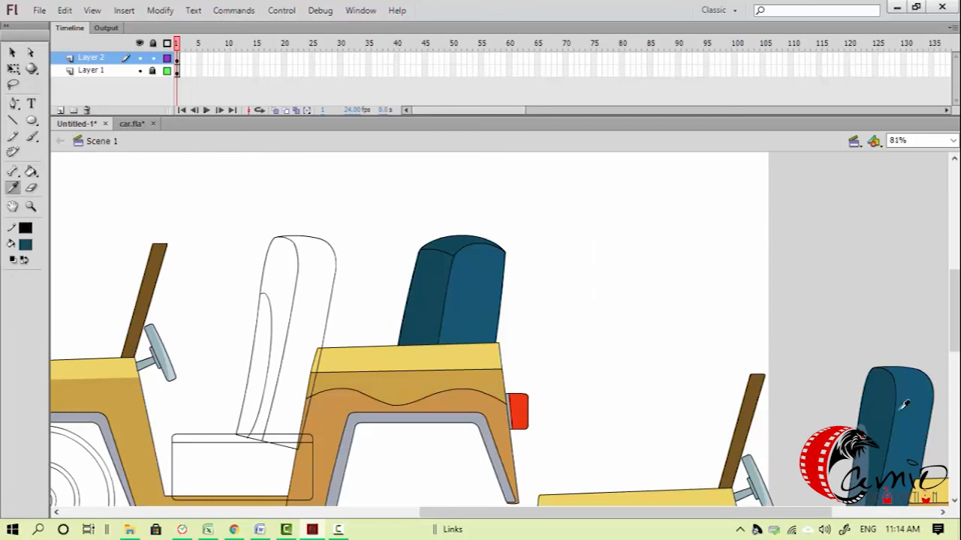
{"action": "key", "text": "v"}
{"action": "double_click", "coordinate": [304, 275]}
{"action": "left_click", "coordinate": [355, 237]}
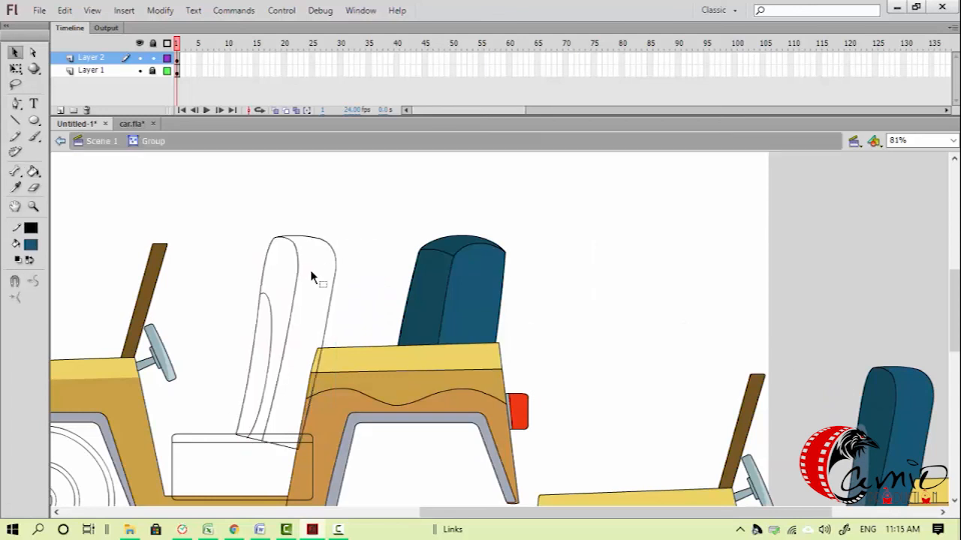
{"action": "key", "text": "k"}
{"action": "left_click", "coordinate": [312, 279]}
Sample the grey-blue highlight of the reference front seat and fill the narrow curved area on the traced backrest with it
{"action": "key", "text": "i"}
{"action": "left_click", "coordinate": [876, 411]}
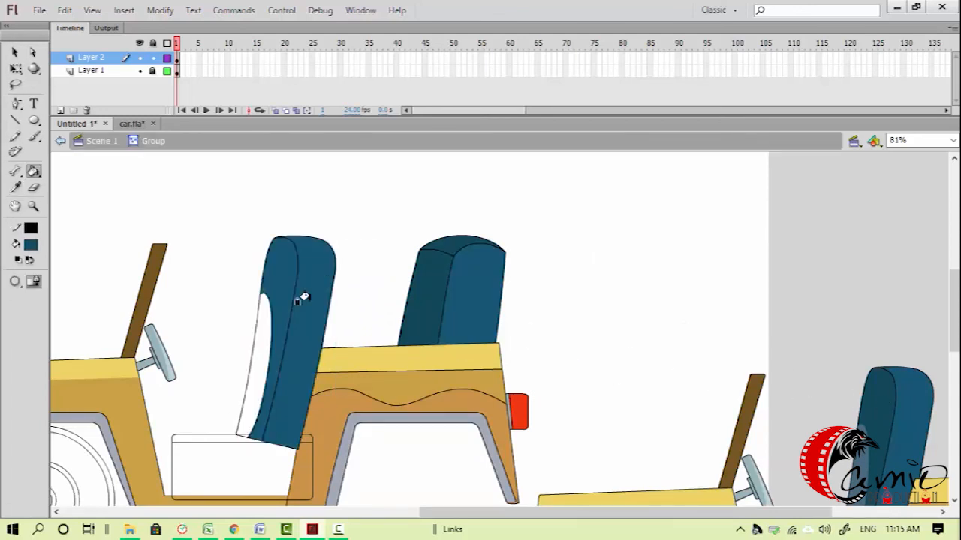
{"action": "key", "text": "i"}
{"action": "left_click", "coordinate": [871, 439]}
{"action": "key", "text": "k"}
{"action": "left_click", "coordinate": [264, 334]}
{"action": "left_click", "coordinate": [267, 244]}
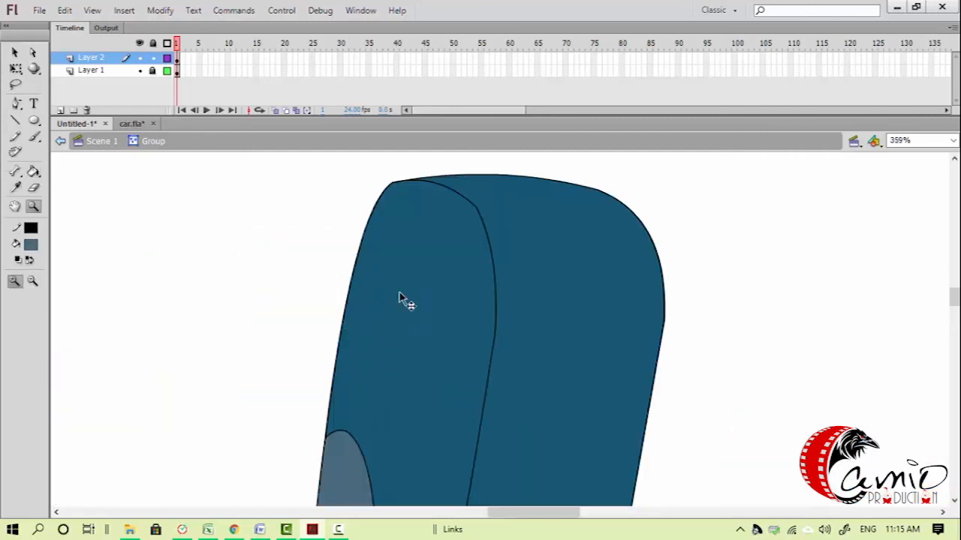
Check the backrest's outlines for gaps and join the dividing line's lower end to the bottom edge
{"action": "left_click", "coordinate": [425, 217]}
{"action": "key", "text": "a"}
{"action": "left_click", "coordinate": [487, 270]}
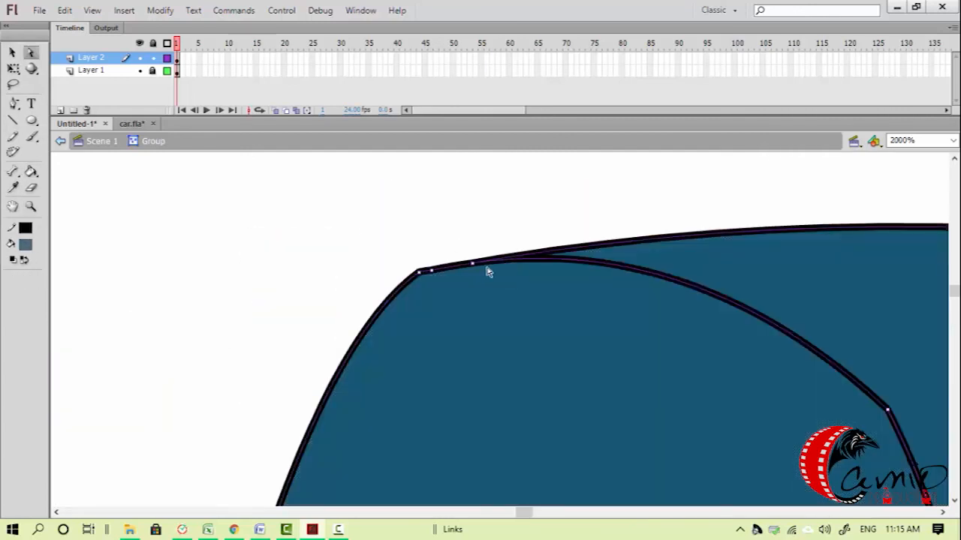
{"action": "key", "text": "ctrl+minus"}
{"action": "key", "text": "ctrl+minus"}
{"action": "scroll", "coordinate": [500, 262], "scroll_direction": "down", "scroll_amount": 5}
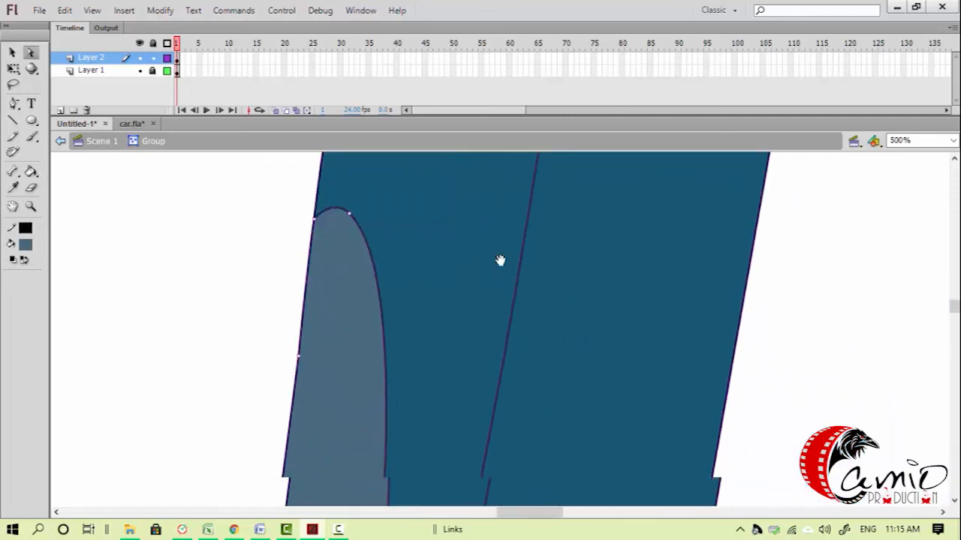
{"action": "left_click_drag", "start_coordinate": [454, 480], "coordinate": [515, 165]}
{"action": "left_click_drag", "start_coordinate": [429, 421], "coordinate": [484, 294]}
{"action": "key", "text": "z"}
{"action": "left_click_drag", "start_coordinate": [421, 361], "coordinate": [508, 433]}
{"action": "key", "text": "v"}
{"action": "left_click_drag", "start_coordinate": [458, 233], "coordinate": [467, 236]}
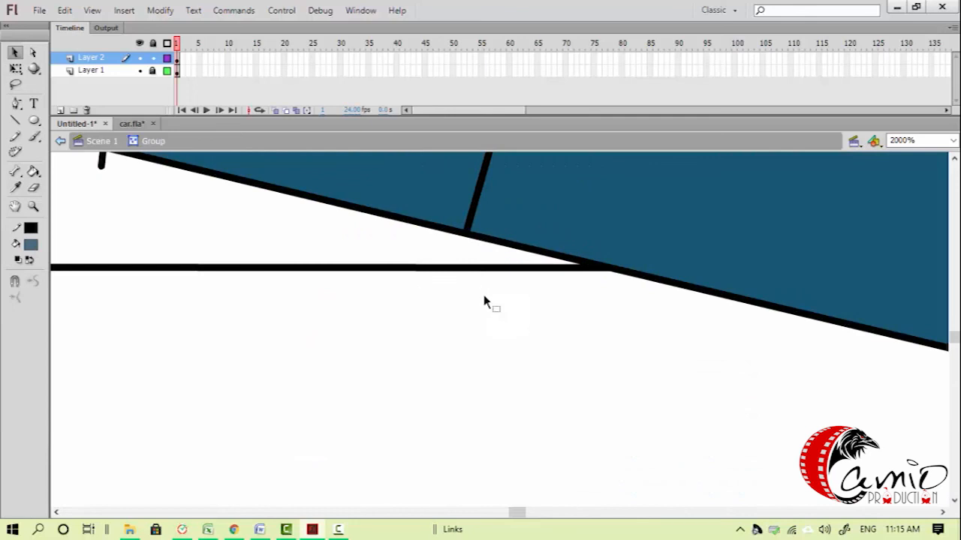
Sample the dark teal from the reference front seat's side and fill the side of the traced backrest with it
{"action": "key", "text": "ctrl+minus"}
{"action": "key", "text": "ctrl+minus"}
{"action": "key", "text": "ctrl+minus"}
{"action": "key", "text": "i"}
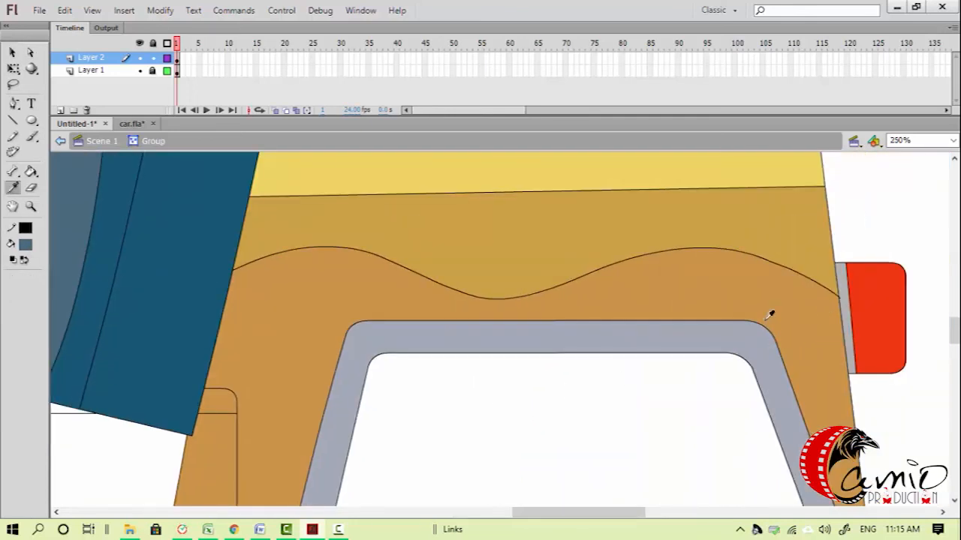
{"action": "key", "text": "ctrl+minus"}
{"action": "left_click_drag", "start_coordinate": [810, 289], "coordinate": [528, 406]}
{"action": "mouse_move", "coordinate": [749, 413]}
{"action": "left_mouse_down"}
{"action": "mouse_move", "coordinate": [599, 354]}
{"action": "mouse_move", "coordinate": [564, 246]}
{"action": "left_mouse_up"}
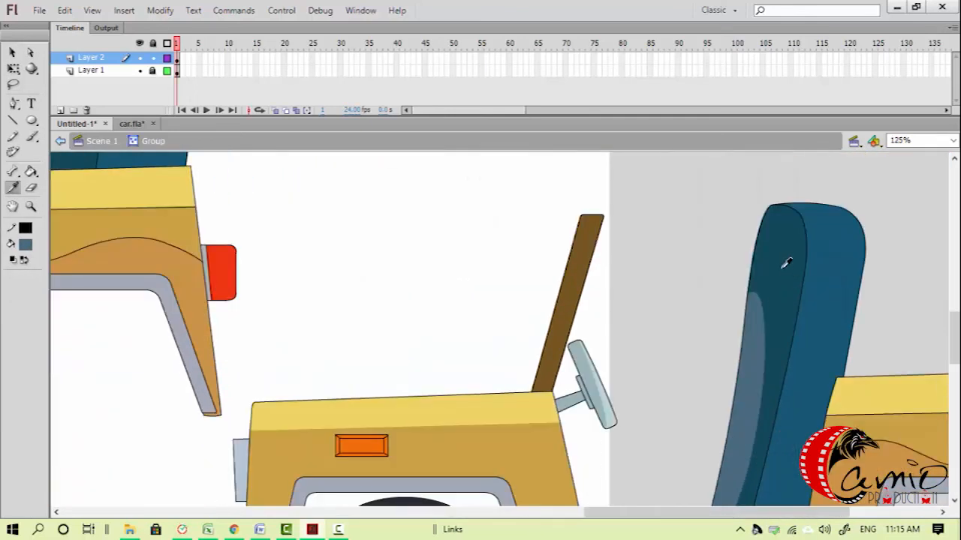
{"action": "left_click", "coordinate": [783, 267]}
{"action": "left_click_drag", "start_coordinate": [476, 356], "coordinate": [70, 316]}
{"action": "left_click", "coordinate": [432, 274]}
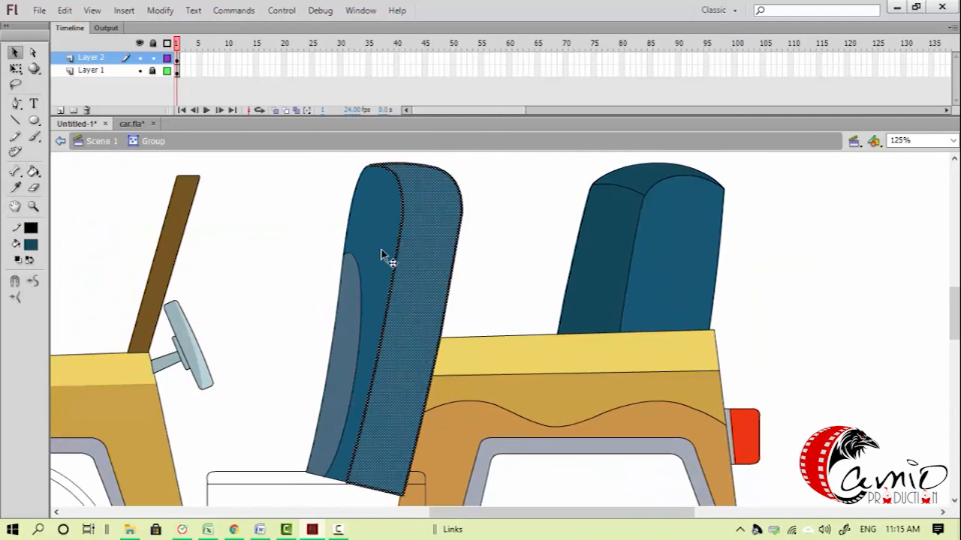
{"action": "left_click", "coordinate": [367, 227]}
Delete the curved outline between the grey-blue highlight and the dark teal side of the backrest
{"action": "key", "text": "v"}
{"action": "left_click", "coordinate": [275, 307]}
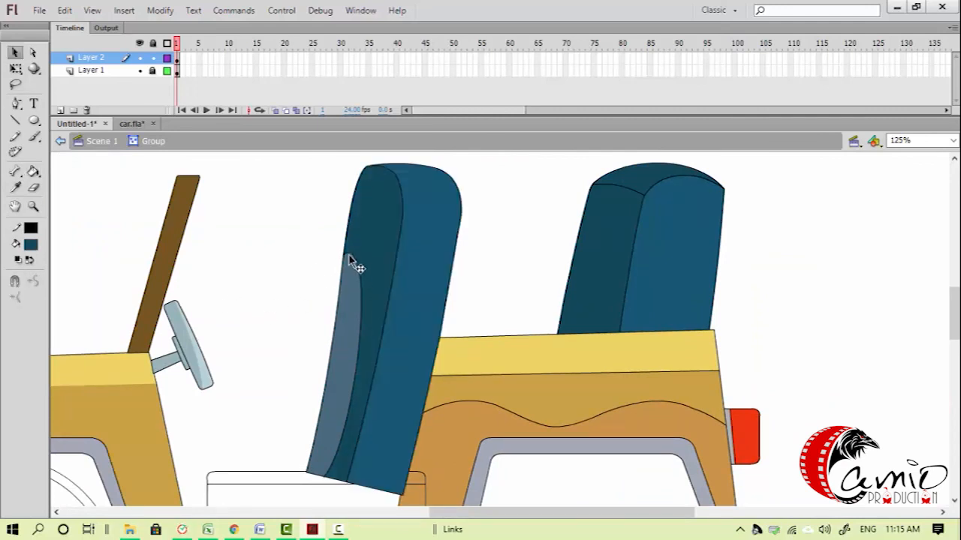
{"action": "left_click_drag", "start_coordinate": [351, 259], "coordinate": [361, 325]}
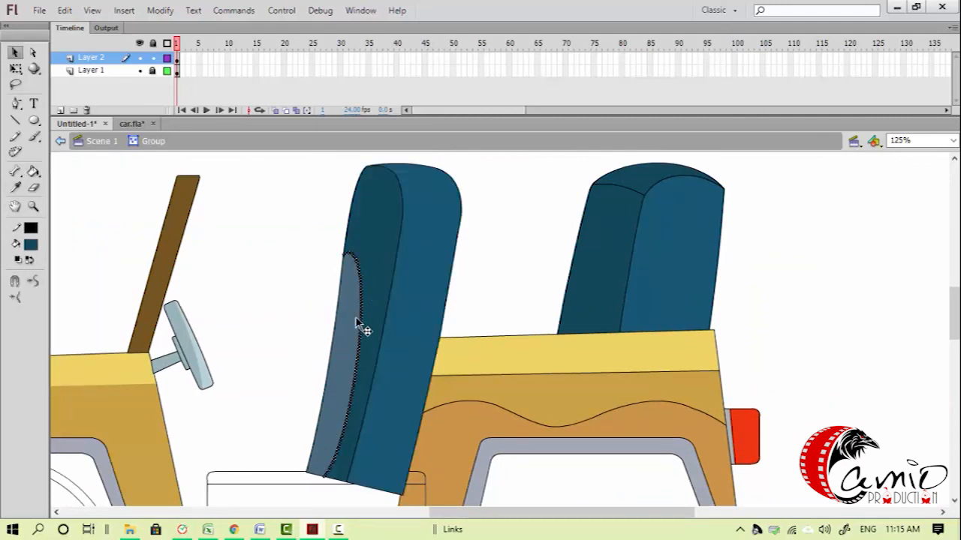
{"action": "left_click", "coordinate": [323, 480]}
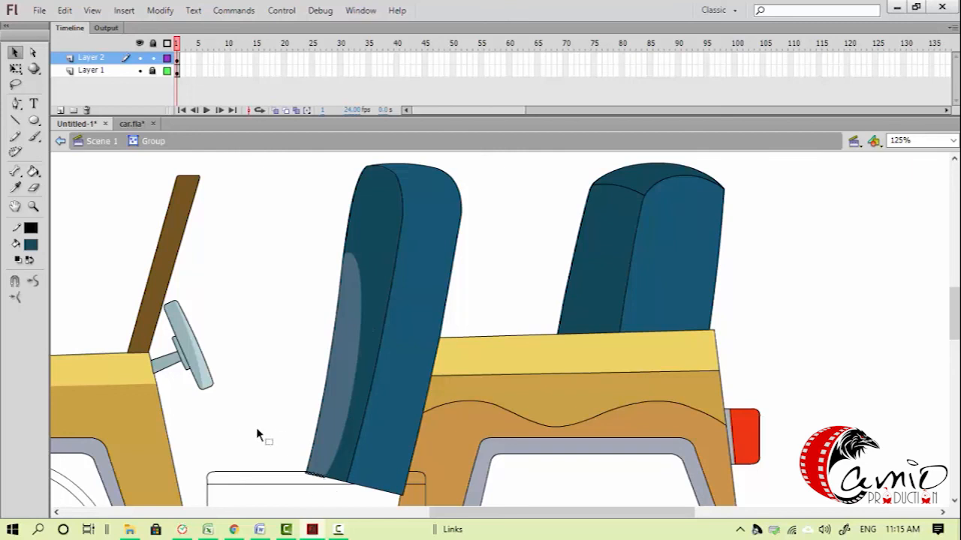
Return to Scene 1 and send the front seat's backrest to the back, behind the jeep's body
{"action": "key", "text": "ctrl+minus"}
{"action": "double_click", "coordinate": [360, 358]}
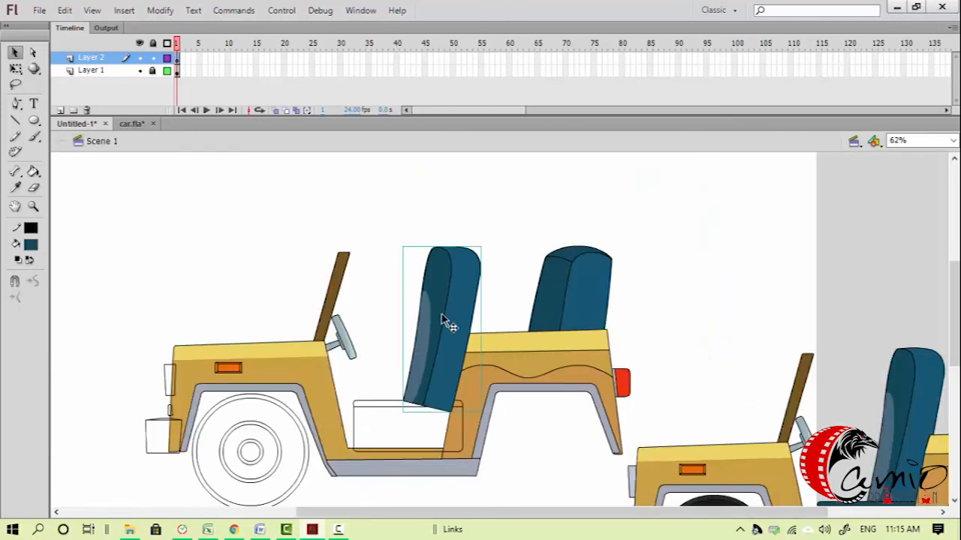
{"action": "key", "text": "ctrl+shift+Down"}
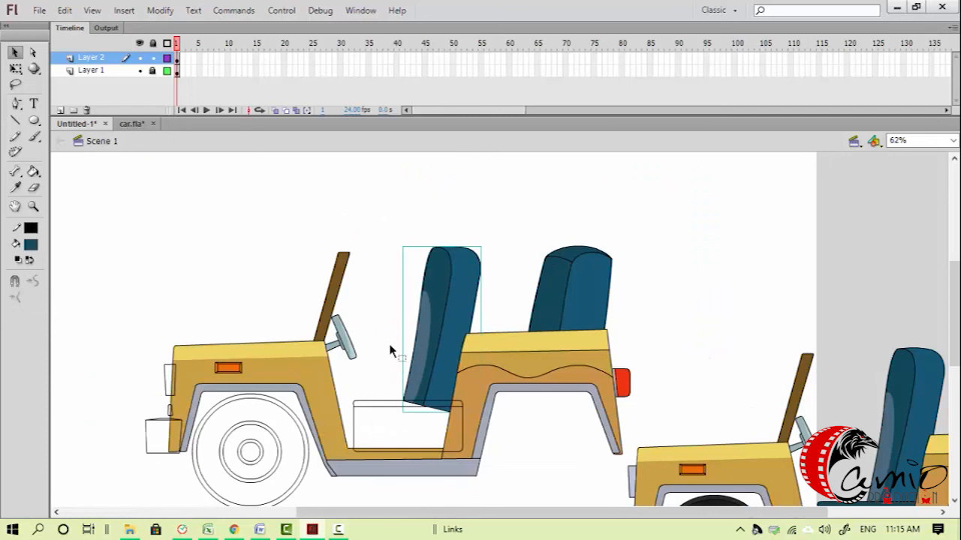
{"action": "left_click", "coordinate": [383, 343]}
Fill the traced seat base's front with blue and its top strip with dark teal, both sampled from the reference seat base
{"action": "key", "text": "ctrl+minus"}
{"action": "left_click", "coordinate": [555, 450]}
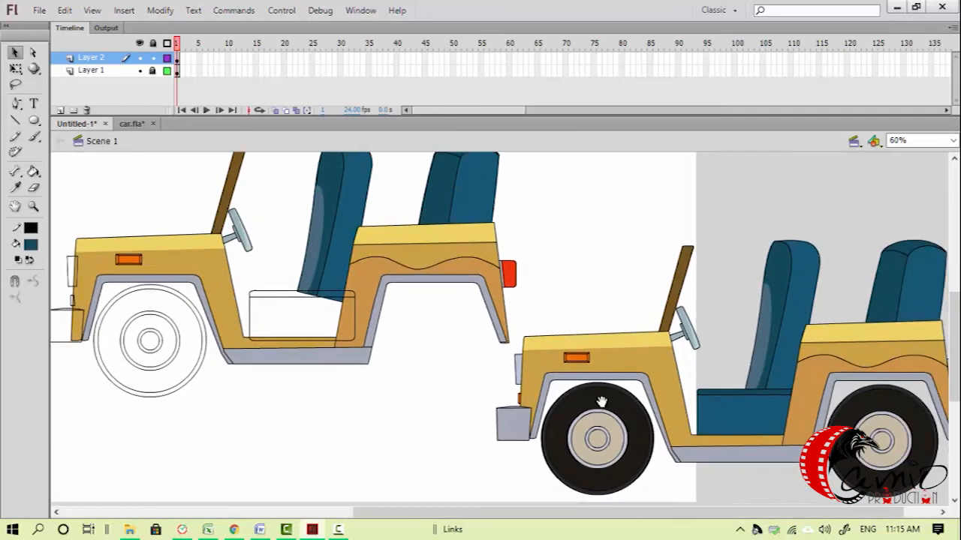
{"action": "double_click", "coordinate": [259, 304]}
{"action": "key", "text": "k"}
{"action": "left_click", "coordinate": [259, 321]}
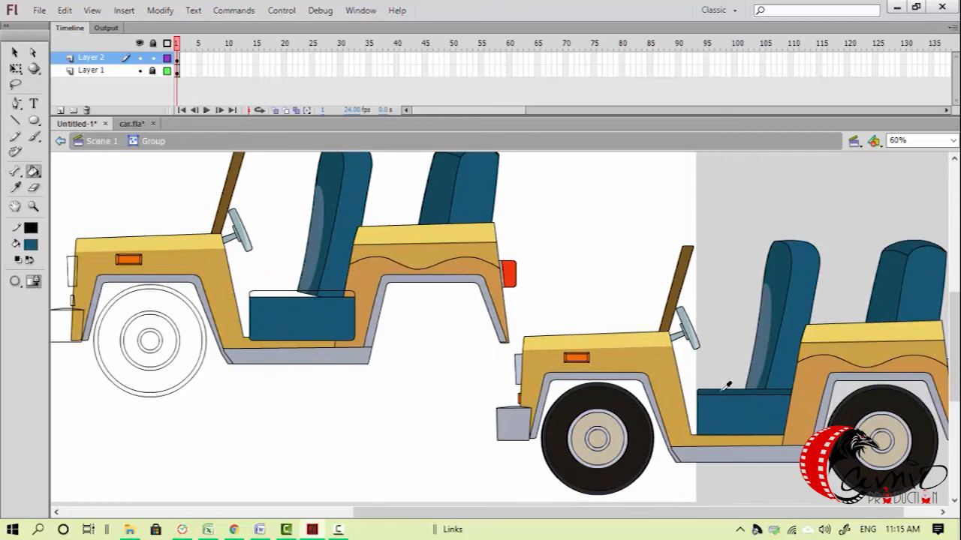
{"action": "key", "text": "i"}
{"action": "left_click", "coordinate": [279, 292]}
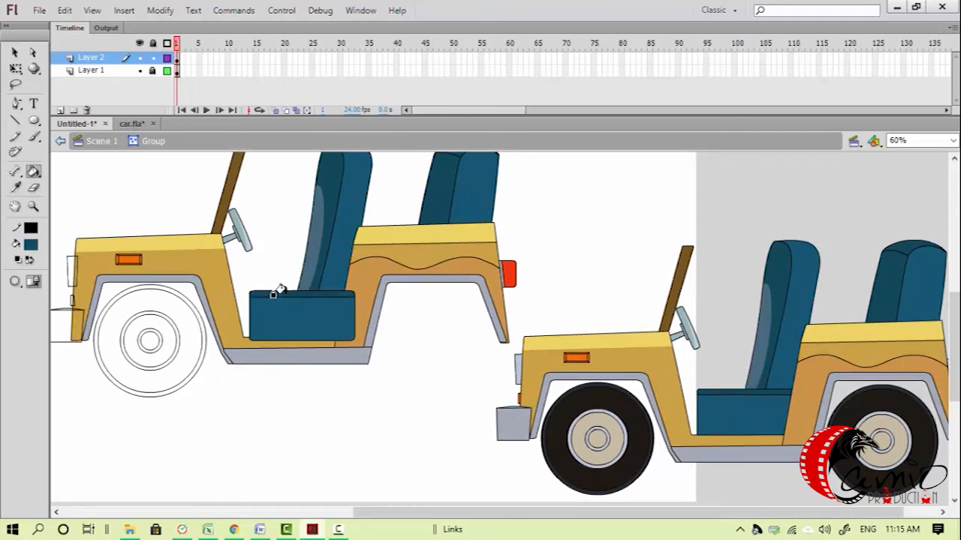
Return to Scene 1 and send the seat base to the back, behind the jeep's body
{"action": "key", "text": "v"}
{"action": "key", "text": "ctrl+e"}
{"action": "key", "text": "ctrl+minus"}
{"action": "key", "text": "ctrl+shift+Down"}
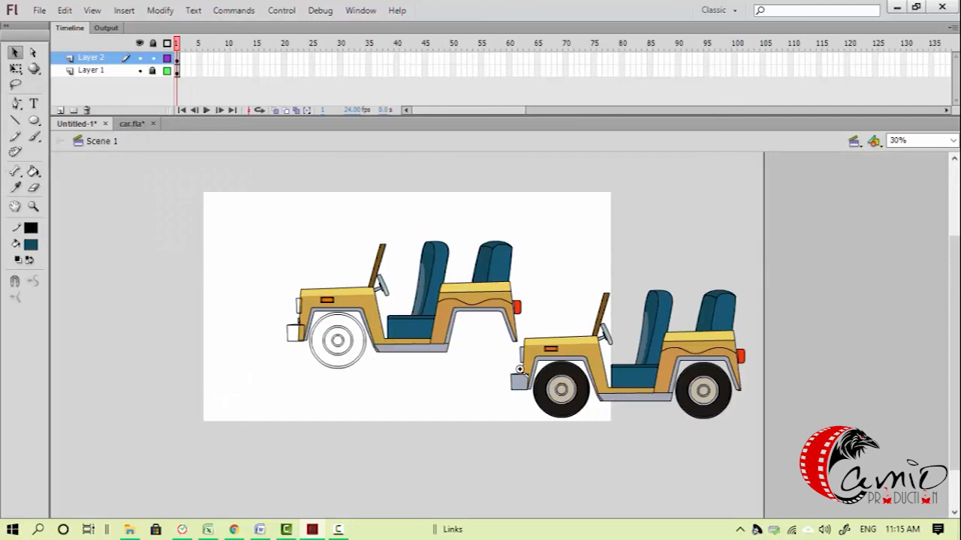
Sample the grey from the reference front bumper and fill the large face of the traced bumper with it
{"action": "scroll", "coordinate": [519, 369], "scroll_direction": "up", "scroll_amount": 2}
{"action": "key", "text": "z"}
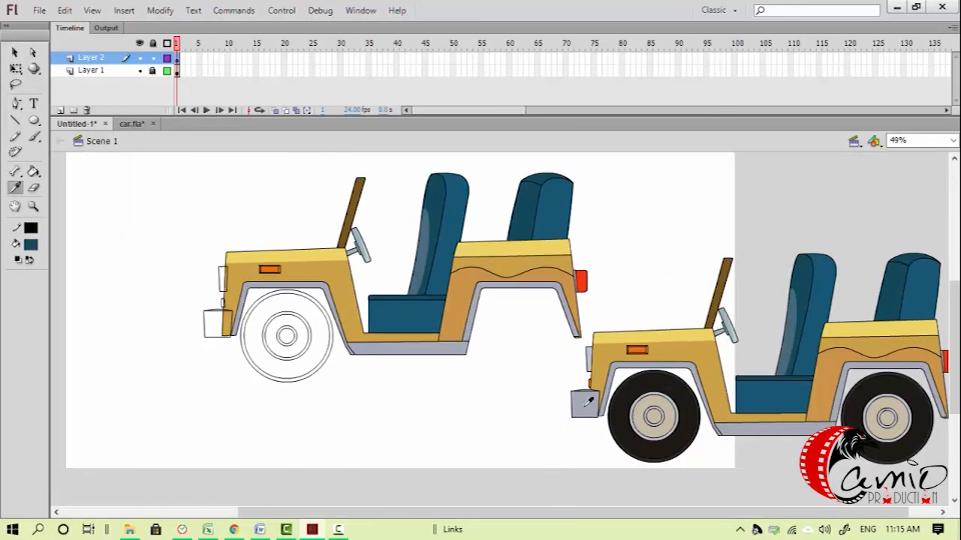
{"action": "left_click_drag", "start_coordinate": [159, 282], "coordinate": [225, 345]}
{"action": "key", "text": "v"}
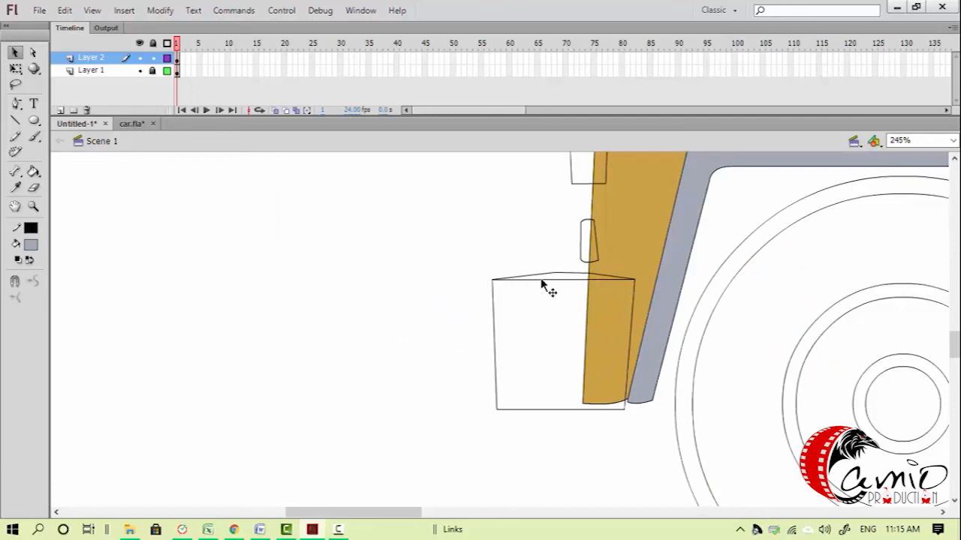
{"action": "double_click", "coordinate": [537, 282]}
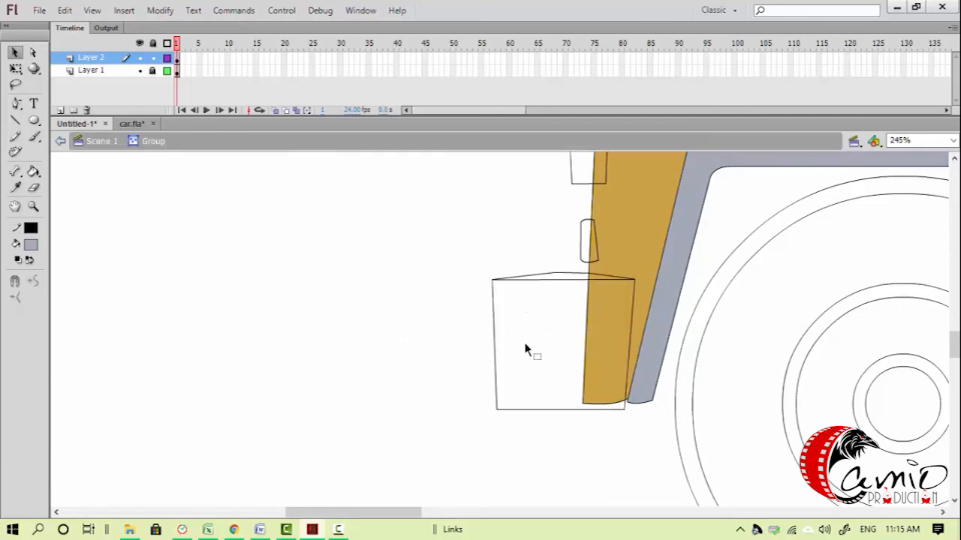
{"action": "key", "text": "k"}
{"action": "left_click", "coordinate": [586, 350]}
Fill the thin top face of the traced bumper with the light grey-blue sampled from the reference, then return to Scene 1
{"action": "key", "text": "ctrl+minus"}
{"action": "left_click_drag", "start_coordinate": [748, 390], "coordinate": [354, 345]}
{"action": "key", "text": "i"}
{"action": "mouse_move", "coordinate": [843, 367]}
{"action": "left_mouse_down"}
{"action": "mouse_move", "coordinate": [439, 327]}
{"action": "mouse_move", "coordinate": [328, 304]}
{"action": "left_mouse_up"}
{"action": "left_click", "coordinate": [528, 392]}
{"action": "left_click_drag", "start_coordinate": [216, 335], "coordinate": [701, 388]}
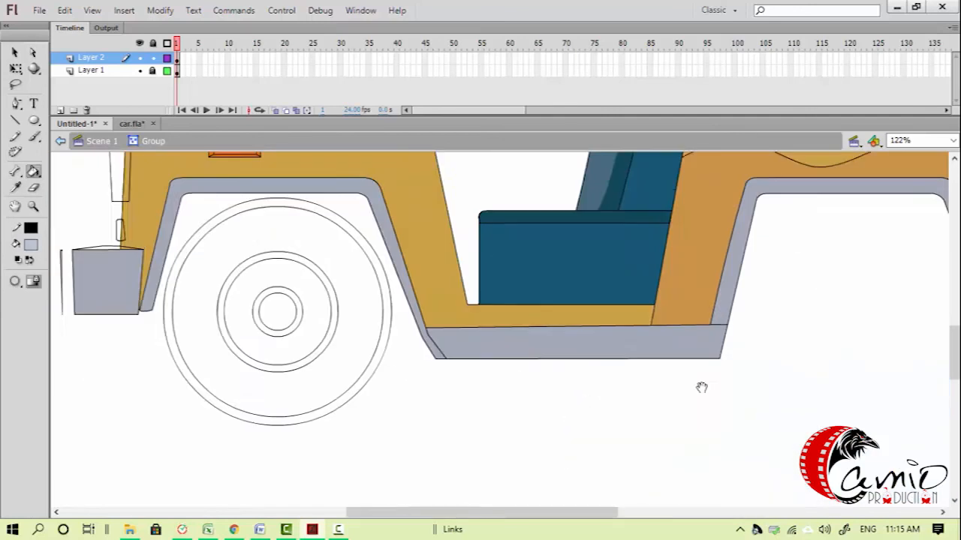
{"action": "left_click_drag", "start_coordinate": [102, 254], "coordinate": [353, 278]}
{"action": "left_click", "coordinate": [356, 270]}
{"action": "key", "text": "v"}
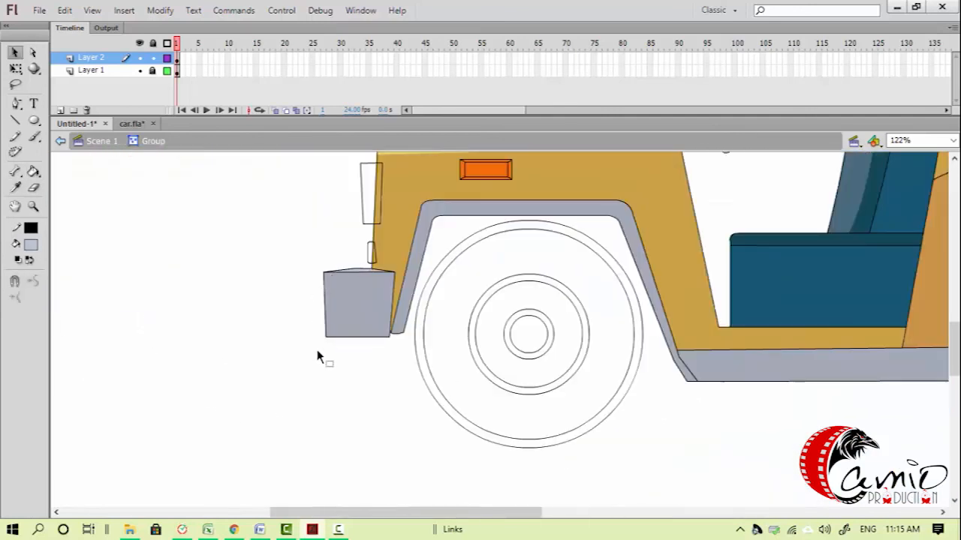
{"action": "double_click", "coordinate": [318, 356]}
Sample the light blue from the reference jeep's headlight
{"action": "key", "text": "ctrl+minus"}
{"action": "mouse_move", "coordinate": [585, 368]}
{"action": "left_mouse_down"}
{"action": "mouse_move", "coordinate": [192, 343]}
{"action": "mouse_move", "coordinate": [572, 415]}
{"action": "left_mouse_up"}
{"action": "key", "text": "i"}
{"action": "left_click", "coordinate": [491, 333]}
Fill the traced headlight with the sampled light blue and return to Scene 1
{"action": "key", "text": "z"}
{"action": "left_click_drag", "start_coordinate": [312, 272], "coordinate": [489, 364]}
{"action": "key", "text": "v"}
{"action": "left_click", "coordinate": [561, 305]}
{"action": "double_click", "coordinate": [561, 308]}
{"action": "key", "text": "k"}
{"action": "left_click", "coordinate": [545, 324]}
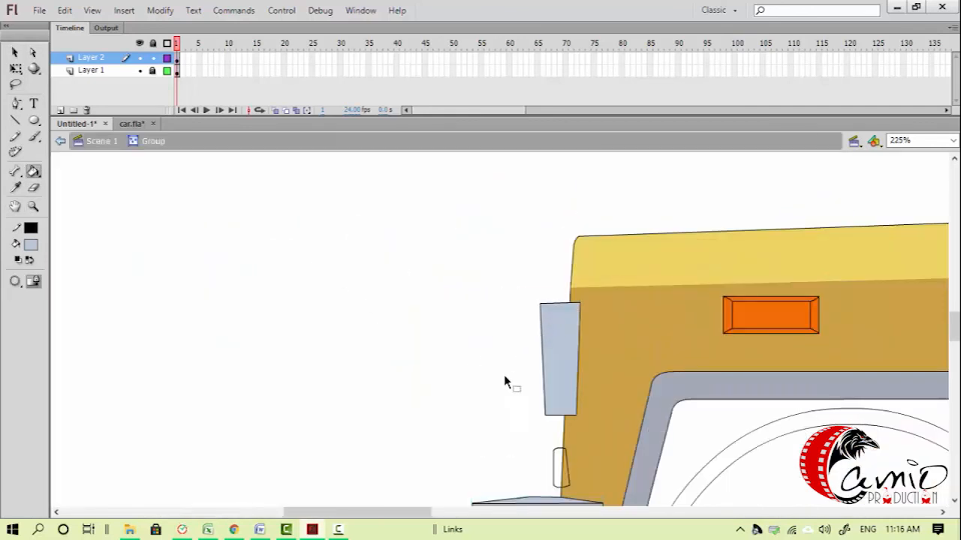
{"action": "key", "text": "ctrl+minus"}
{"action": "key", "text": "v"}
{"action": "double_click", "coordinate": [473, 371]}
{"action": "left_click", "coordinate": [474, 373]}
Sample the orange from the small light below the reference jeep's headlight
{"action": "key", "text": "ctrl+minus"}
{"action": "left_click_drag", "start_coordinate": [919, 458], "coordinate": [512, 388]}
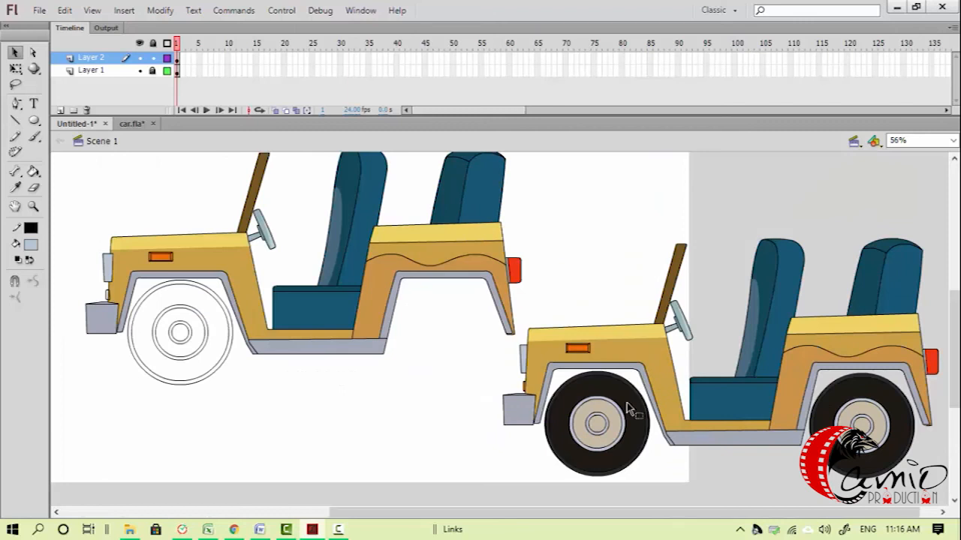
{"action": "key", "text": "z"}
{"action": "left_click_drag", "start_coordinate": [598, 360], "coordinate": [661, 435]}
{"action": "key", "text": "v"}
{"action": "left_click_drag", "start_coordinate": [352, 380], "coordinate": [744, 392]}
{"action": "key", "text": "i"}
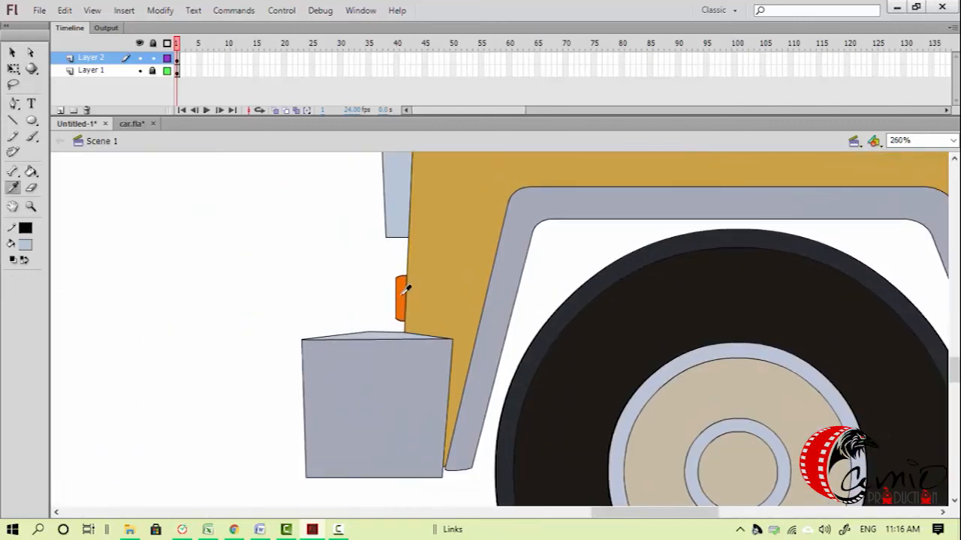
{"action": "left_click", "coordinate": [401, 300]}
Fill the traced small light above the front bumper with the sampled orange
{"action": "key", "text": "v"}
{"action": "key", "text": "ctrl+minus"}
{"action": "key", "text": "ctrl+minus"}
{"action": "left_click_drag", "start_coordinate": [253, 317], "coordinate": [656, 415]}
{"action": "key", "text": "z"}
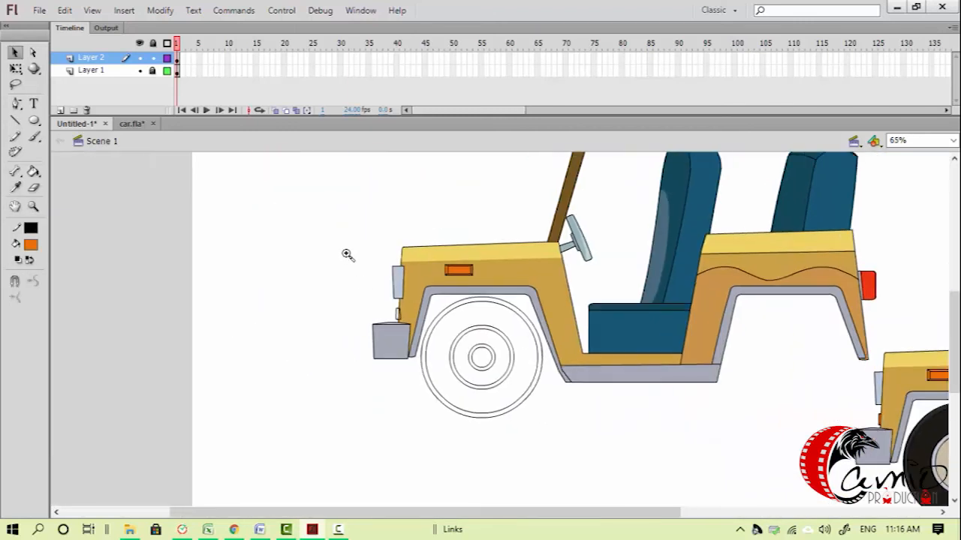
{"action": "left_click_drag", "start_coordinate": [364, 283], "coordinate": [471, 360]}
{"action": "key", "text": "v"}
{"action": "double_click", "coordinate": [388, 328]}
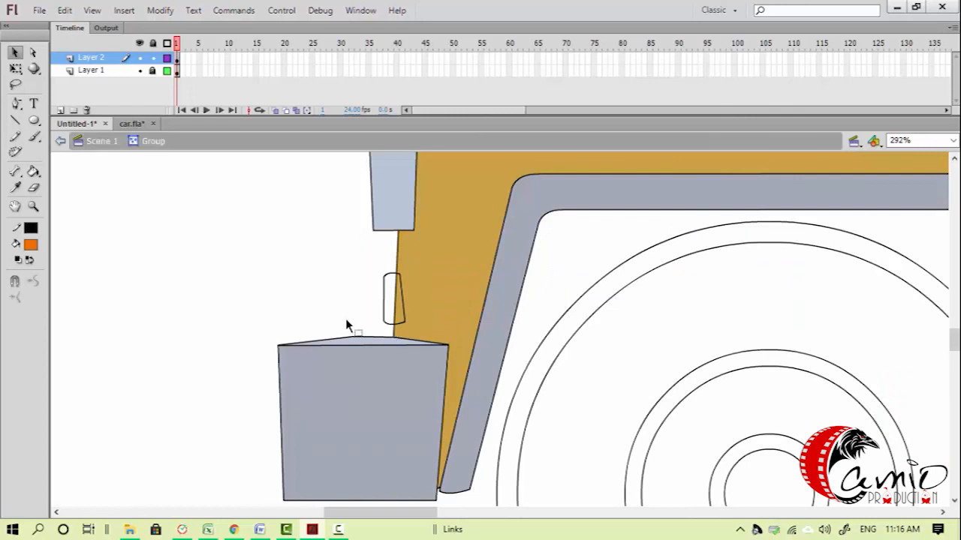
{"action": "key", "text": "k"}
{"action": "left_click", "coordinate": [387, 300]}
{"action": "key", "text": "v"}
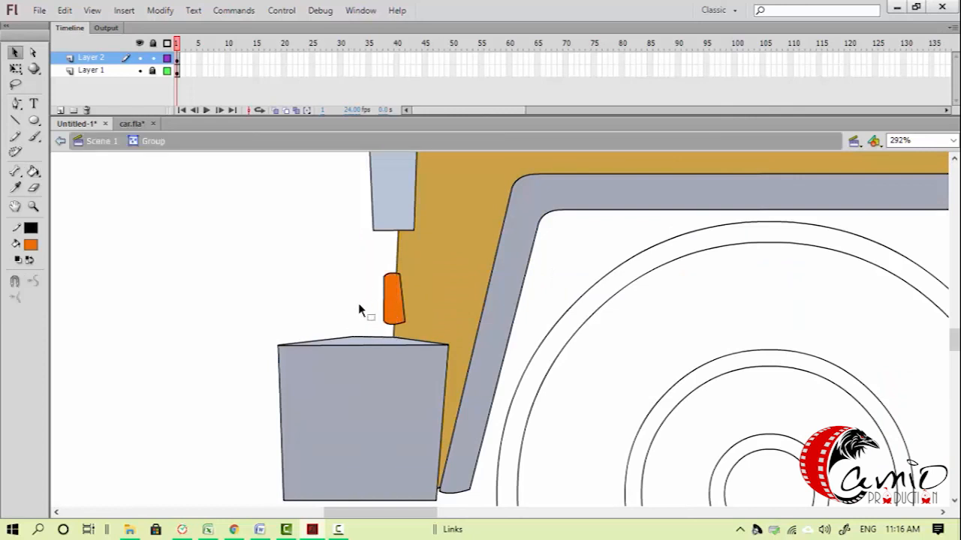
Return to Scene 1 and send the small orange light to the back, behind the jeep body
{"action": "double_click", "coordinate": [361, 310]}
{"action": "key", "text": "ctrl+minus"}
{"action": "scroll", "coordinate": [426, 287], "scroll_direction": "up", "scroll_amount": 2}
{"action": "key", "text": "ctrl+shift+Down"}
Open the traced front wheel group and fill its wide tyre ring with the near-black of the reference tyre
{"action": "key", "text": "ctrl+minus"}
{"action": "left_click_drag", "start_coordinate": [886, 417], "coordinate": [565, 299]}
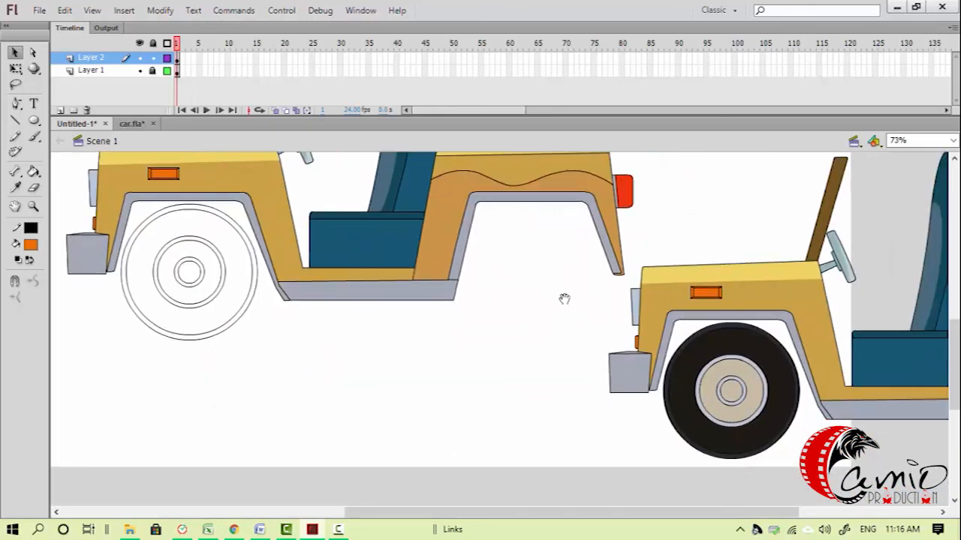
{"action": "double_click", "coordinate": [251, 295]}
{"action": "key", "text": "k"}
{"action": "left_click", "coordinate": [234, 287]}
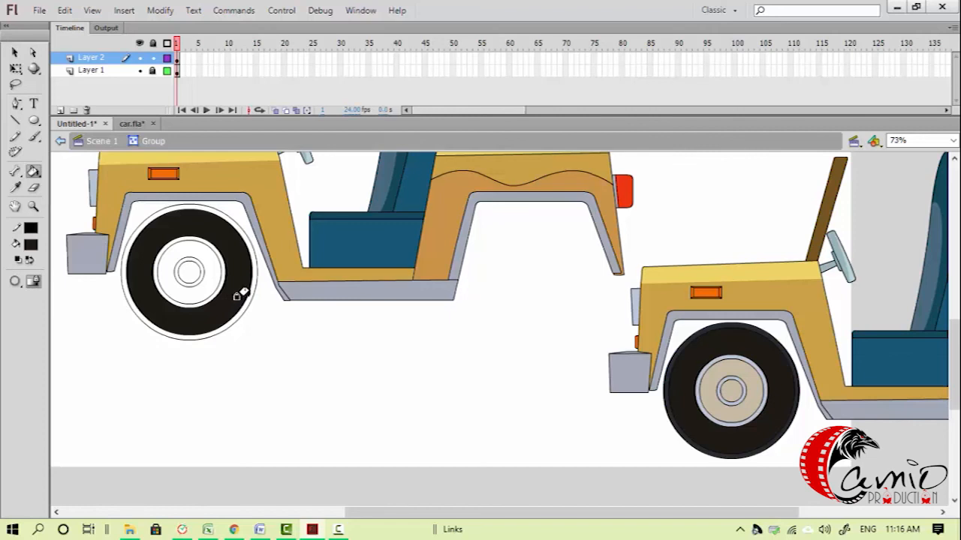
Fill the traced wheel's rim face and centre cap with the beige of the reference wheel
{"action": "key", "text": "i"}
{"action": "left_click", "coordinate": [199, 259]}
{"action": "left_click", "coordinate": [192, 272]}
Fill the two thin rings of the traced wheel's rim with the light blue-grey sampled from the reference wheel
{"action": "key", "text": "i"}
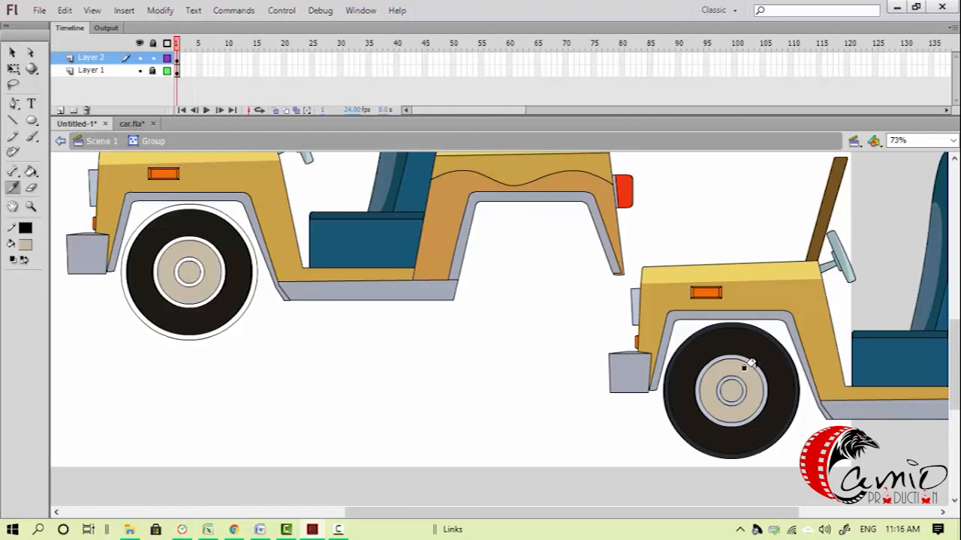
{"action": "left_click", "coordinate": [744, 368]}
{"action": "left_click", "coordinate": [214, 252]}
{"action": "left_click", "coordinate": [189, 267]}
Fill the tyre's thin outer ring with the dark slate sampled from the reference tyre, then return to Scene 1
{"action": "key", "text": "i"}
{"action": "left_click", "coordinate": [752, 327]}
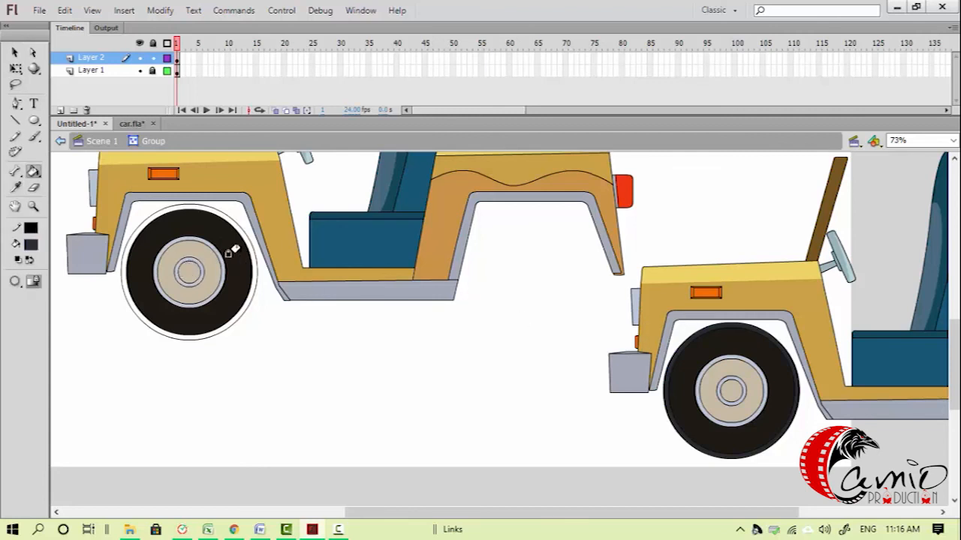
{"action": "left_click", "coordinate": [256, 264]}
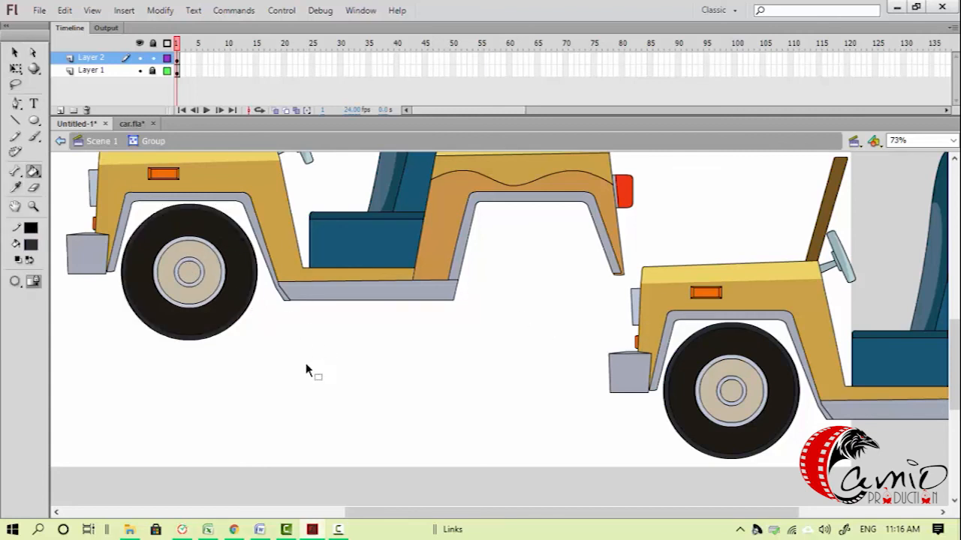
{"action": "key", "text": "ctrl+minus"}
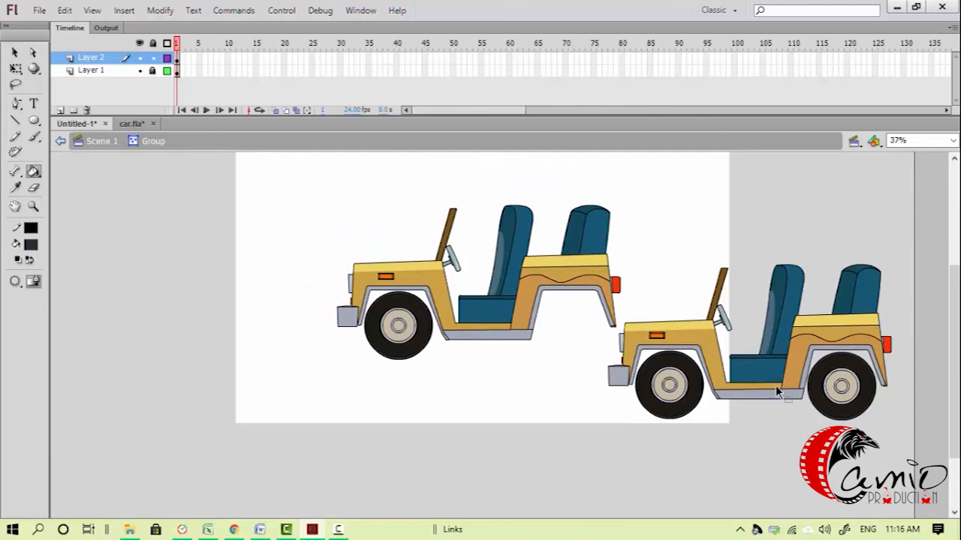
{"action": "key", "text": "v"}
{"action": "double_click", "coordinate": [494, 363]}
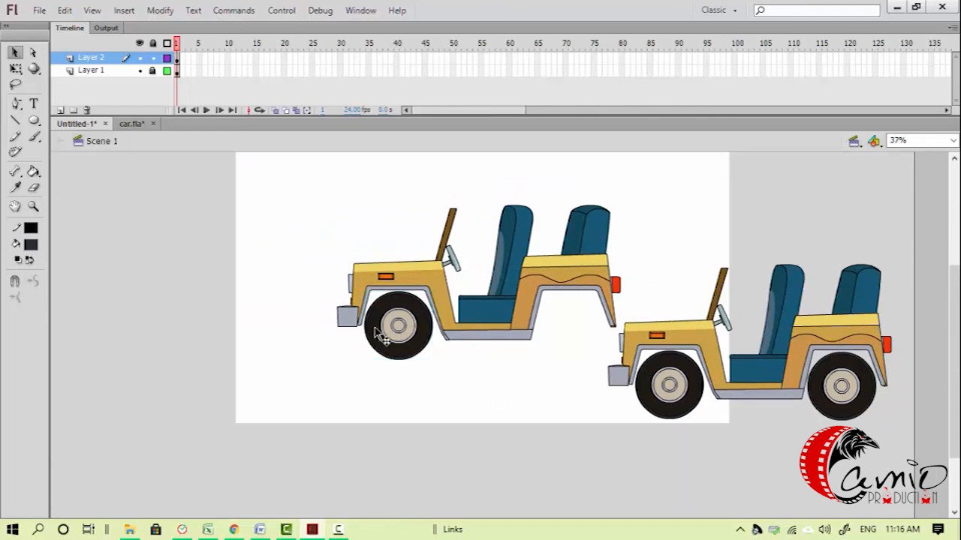
Duplicate the coloured front wheel and place the copy under the jeep's rear wheel arch
{"action": "key", "text": "z"}
{"action": "left_click_drag", "start_coordinate": [236, 206], "coordinate": [899, 479]}
{"action": "key", "text": "v"}
{"action": "key", "text": "space"}
{"action": "left_click_drag", "start_coordinate": [382, 399], "coordinate": [388, 414]}
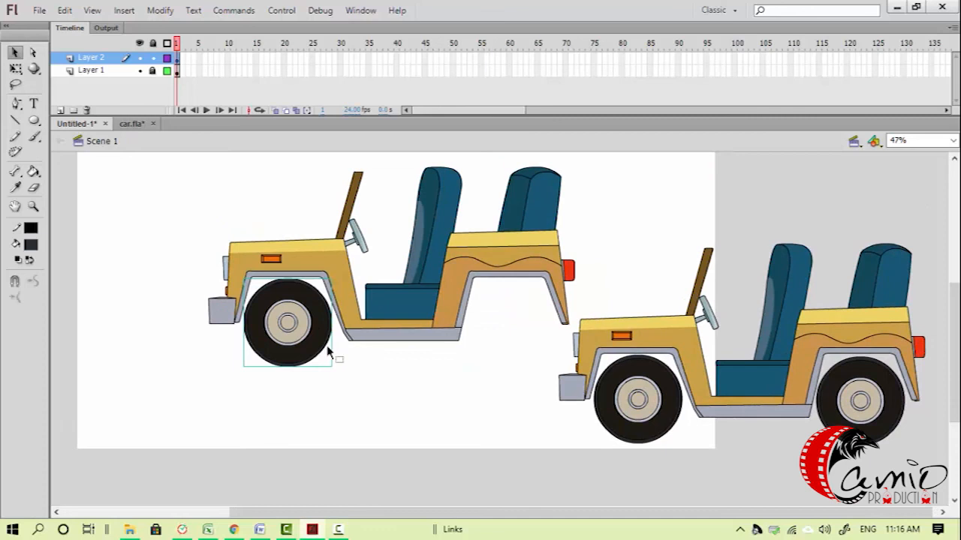
{"action": "left_click_drag", "start_coordinate": [303, 341], "coordinate": [521, 353]}
{"action": "left_click", "coordinate": [476, 403]}
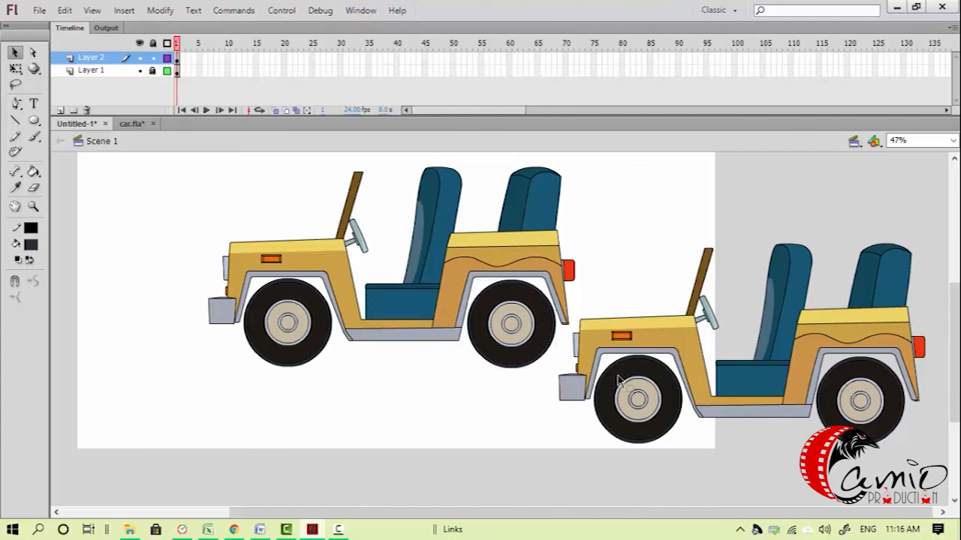
Unlock Layer 1 and delete the reference jeep from it
{"action": "left_click", "coordinate": [139, 70]}
{"action": "left_click", "coordinate": [125, 73]}
{"action": "key", "text": "Delete"}
{"action": "key", "text": "ctrl+minus"}
Select all the parts of the traced jeep and group them into one object
{"action": "left_click_drag", "start_coordinate": [201, 239], "coordinate": [534, 425]}
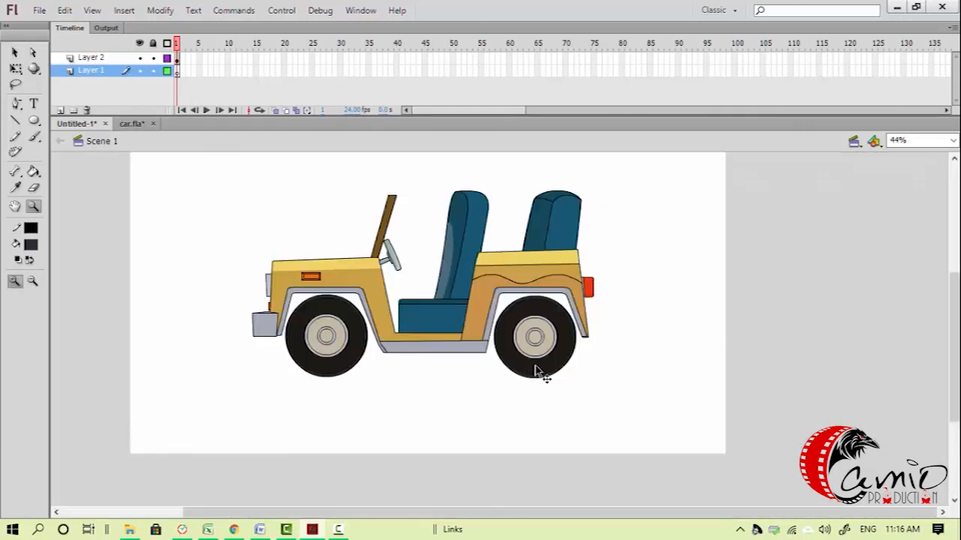
{"action": "left_click_drag", "start_coordinate": [255, 188], "coordinate": [600, 405]}
{"action": "left_click_drag", "start_coordinate": [592, 373], "coordinate": [595, 403]}
{"action": "mouse_move", "coordinate": [395, 381]}
{"action": "left_mouse_down"}
{"action": "mouse_move", "coordinate": [408, 398]}
{"action": "mouse_move", "coordinate": [387, 370]}
{"action": "left_mouse_up"}
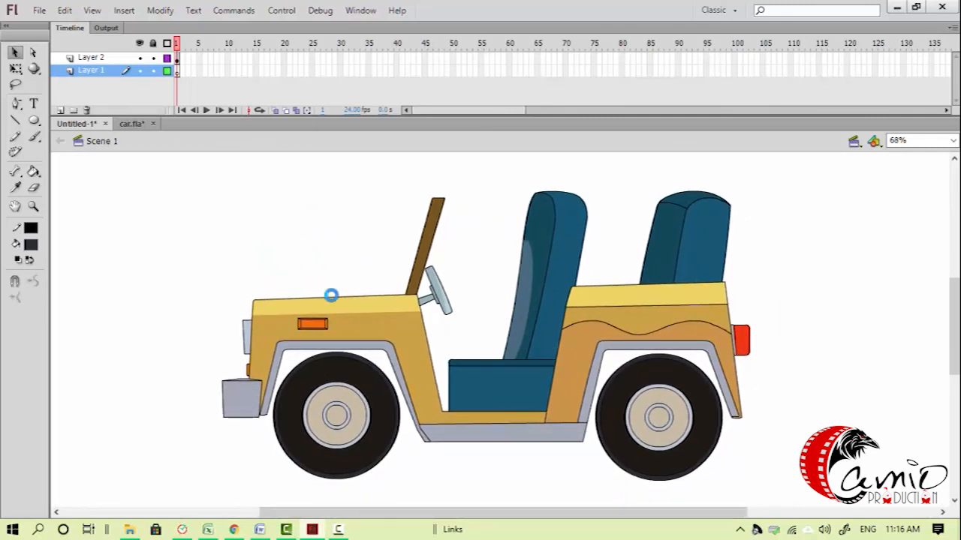
{"action": "key", "text": "ctrl+minus"}
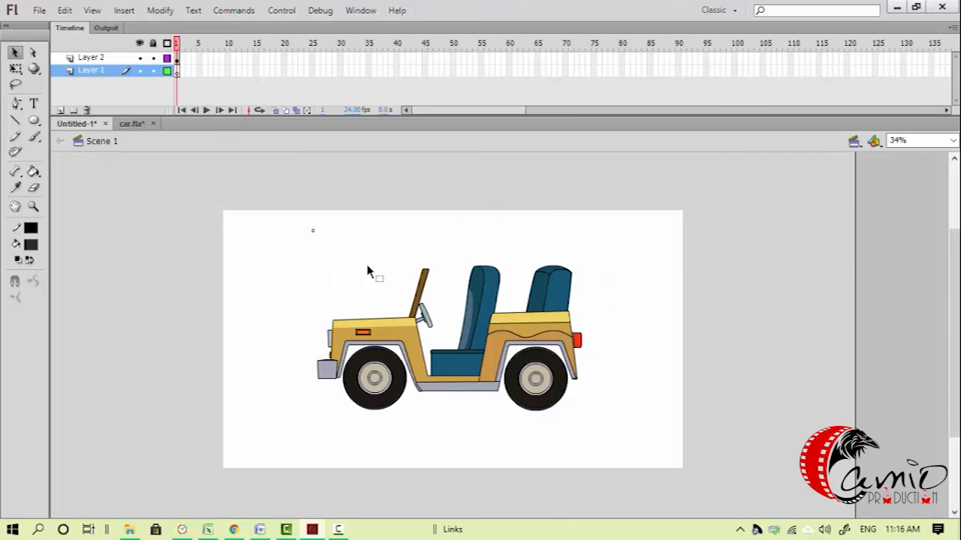
{"action": "left_click_drag", "start_coordinate": [338, 243], "coordinate": [643, 445]}
{"action": "key", "text": "ctrl+g"}
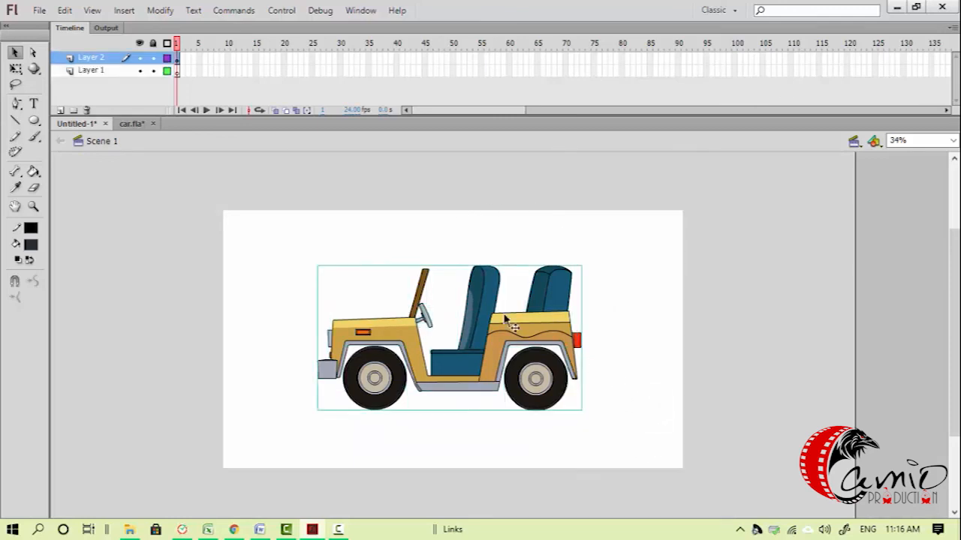
Lock Layer 2 and draw a wide dark slate rectangle on Layer 1 behind the wheels as the road
{"action": "left_click", "coordinate": [150, 71]}
{"action": "left_click_drag", "start_coordinate": [212, 220], "coordinate": [711, 511]}
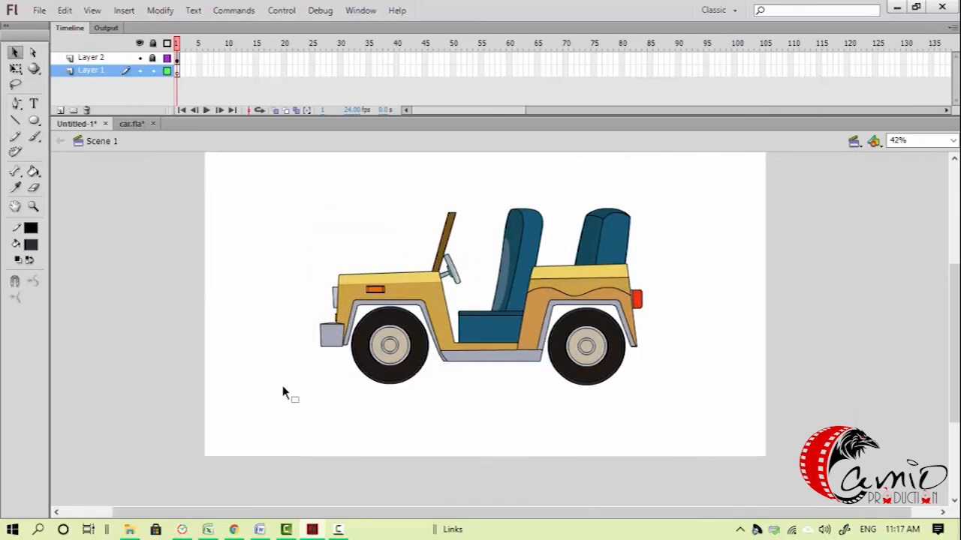
{"action": "key", "text": "r"}
{"action": "left_click_drag", "start_coordinate": [175, 351], "coordinate": [791, 455]}
{"action": "key", "text": "v"}
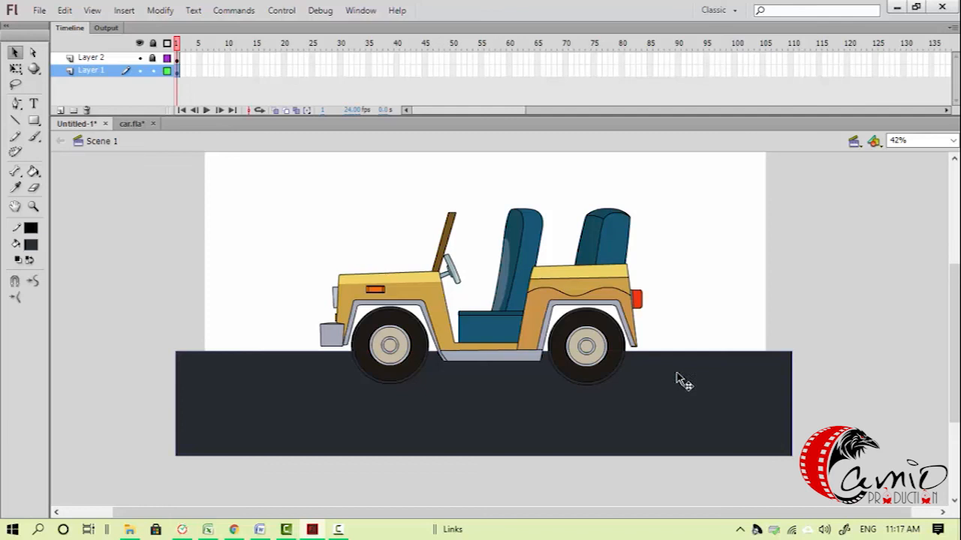
{"action": "left_click", "coordinate": [203, 310]}
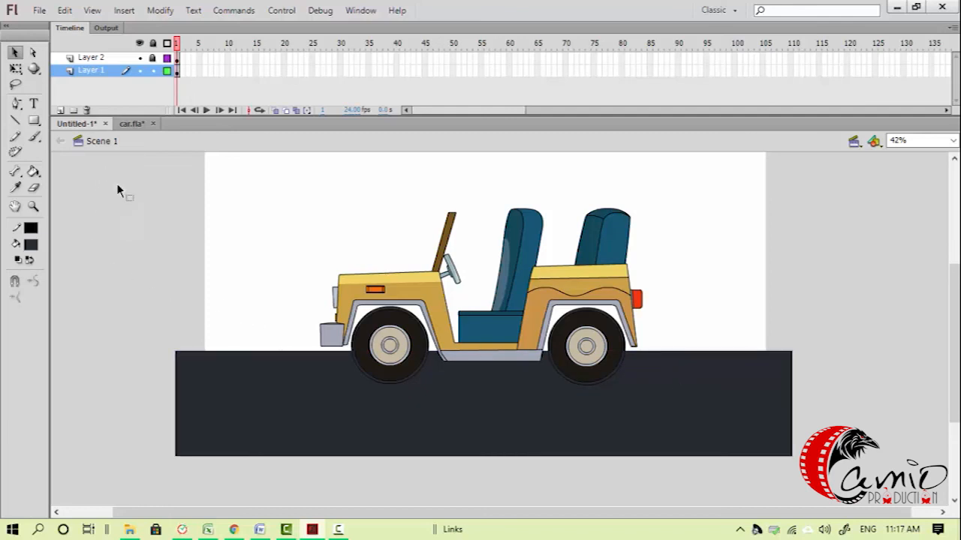
{"action": "double_click", "coordinate": [219, 355]}
{"action": "left_click", "coordinate": [220, 359]}
{"action": "left_click", "coordinate": [204, 353]}
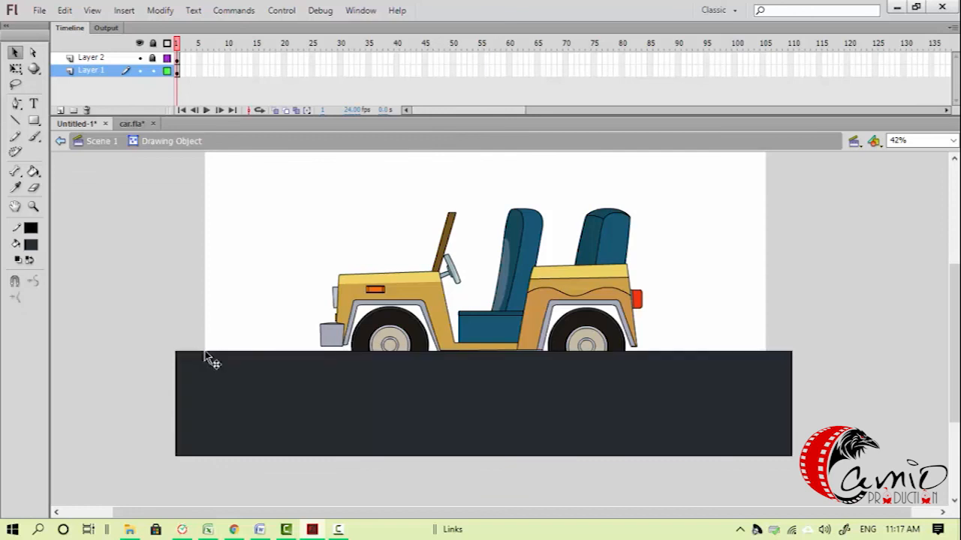
{"action": "double_click", "coordinate": [187, 338]}
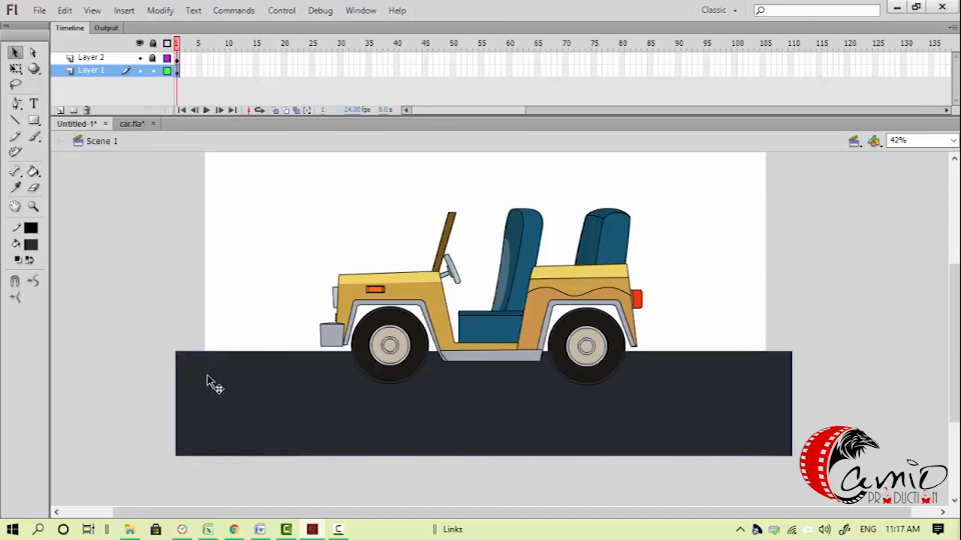
{"action": "double_click", "coordinate": [194, 387]}
{"action": "left_click", "coordinate": [184, 390]}
{"action": "left_click", "coordinate": [192, 388]}
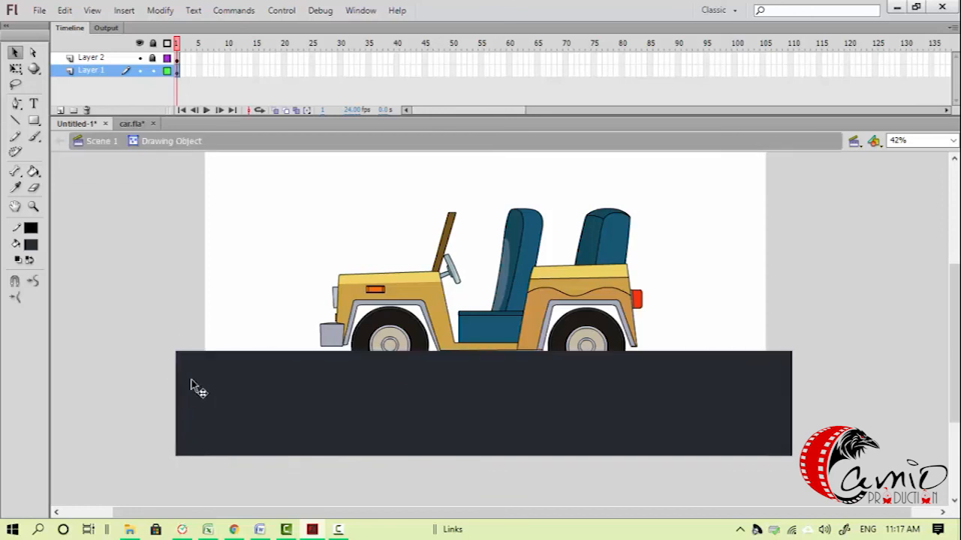
{"action": "double_click", "coordinate": [192, 383]}
{"action": "left_click", "coordinate": [189, 384]}
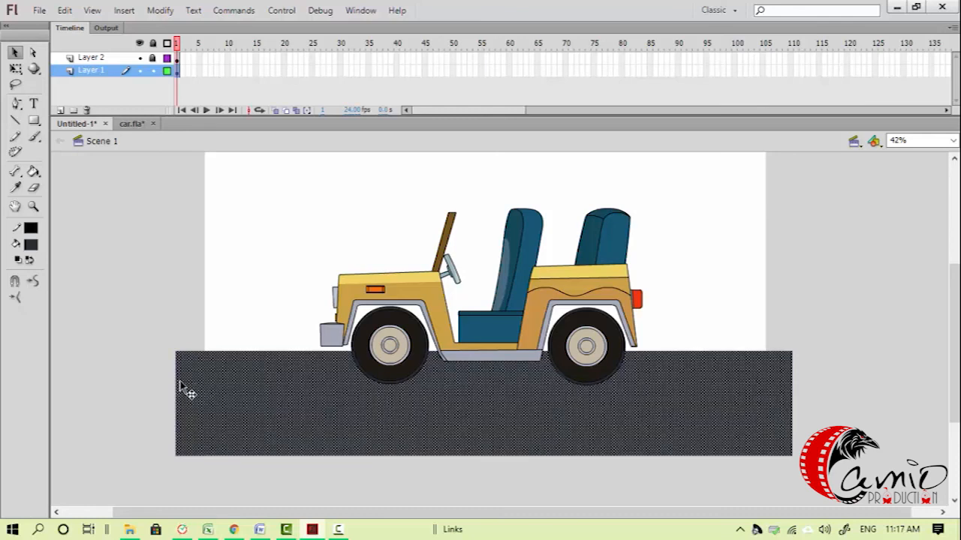
{"action": "left_click", "coordinate": [157, 393]}
{"action": "key", "text": "q"}
{"action": "left_click", "coordinate": [280, 413]}
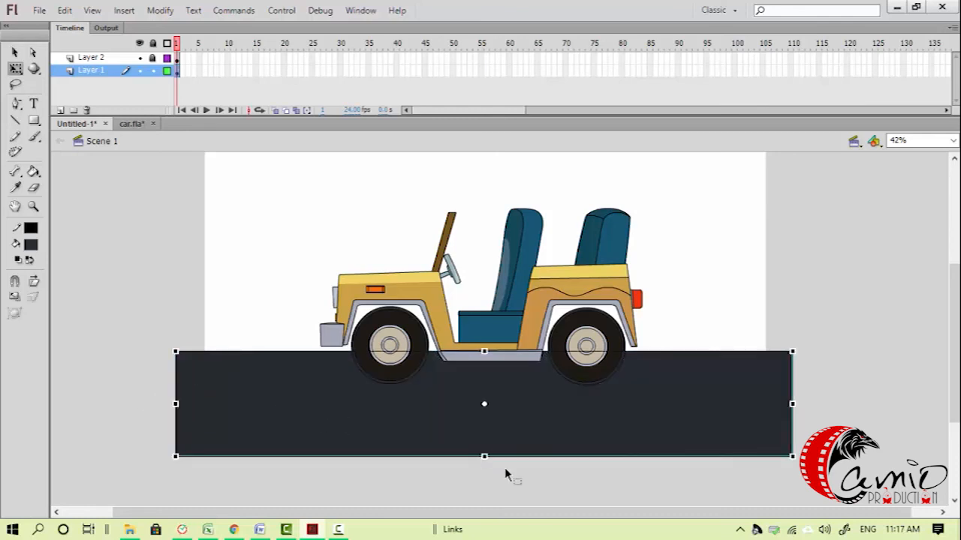
{"action": "left_click_drag", "start_coordinate": [484, 454], "coordinate": [484, 455]}
{"action": "left_click", "coordinate": [160, 317]}
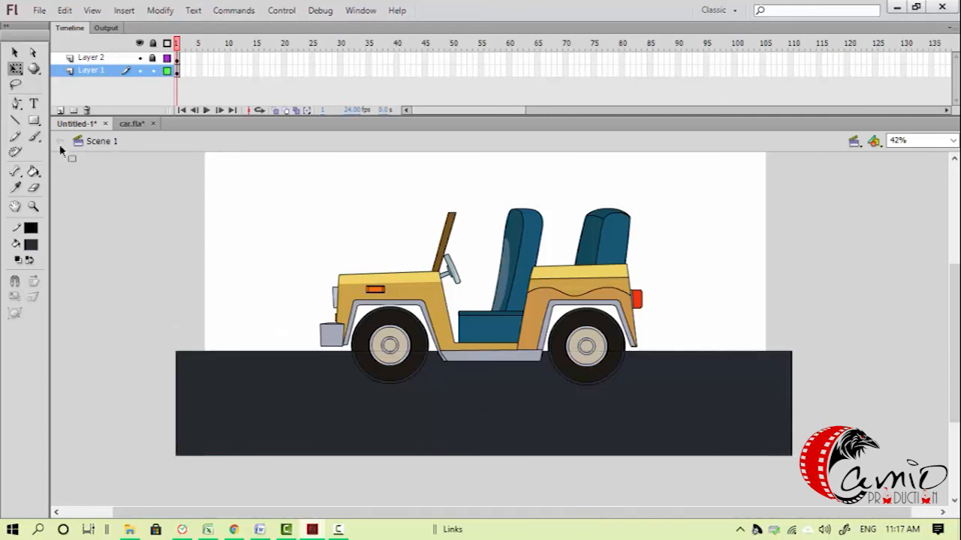
Set the stroke colour to white and choose the Dashed stroke style for the Line tool
{"action": "left_click", "coordinate": [34, 232]}
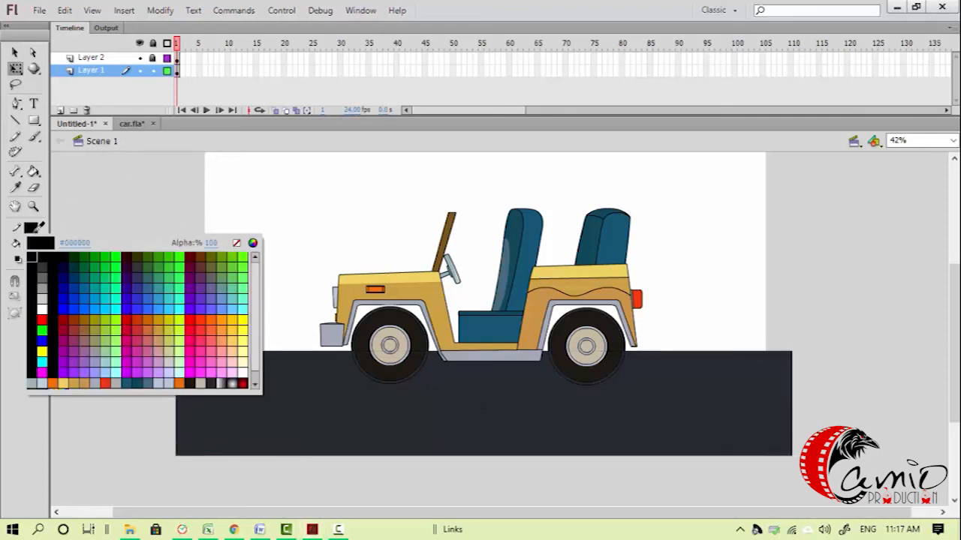
{"action": "left_click", "coordinate": [42, 307]}
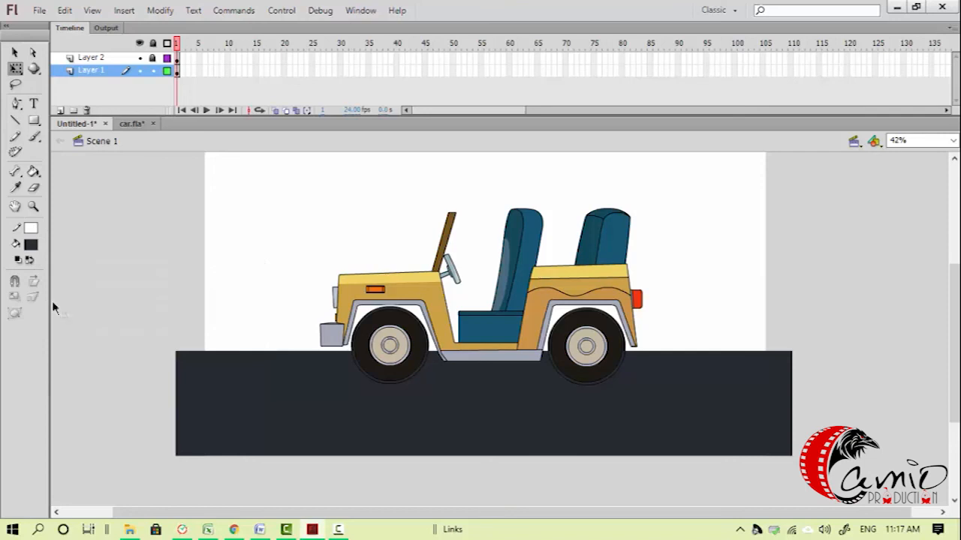
{"action": "key", "text": "ctrl+F3"}
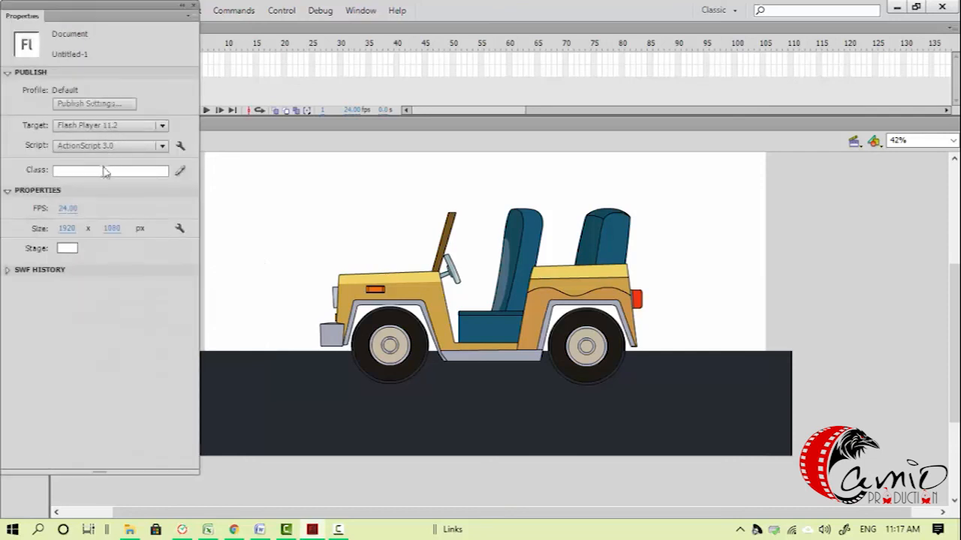
{"action": "key", "text": "n"}
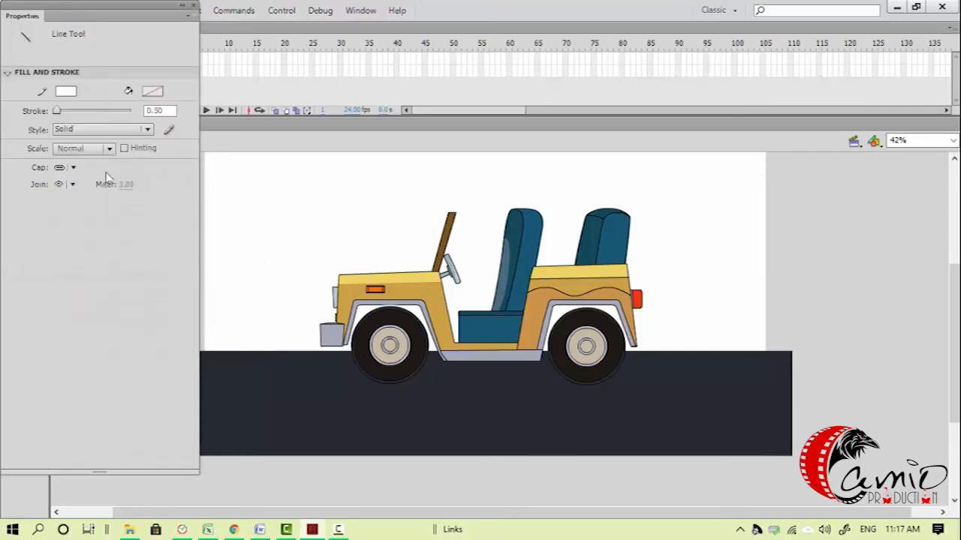
{"action": "left_click", "coordinate": [147, 130]}
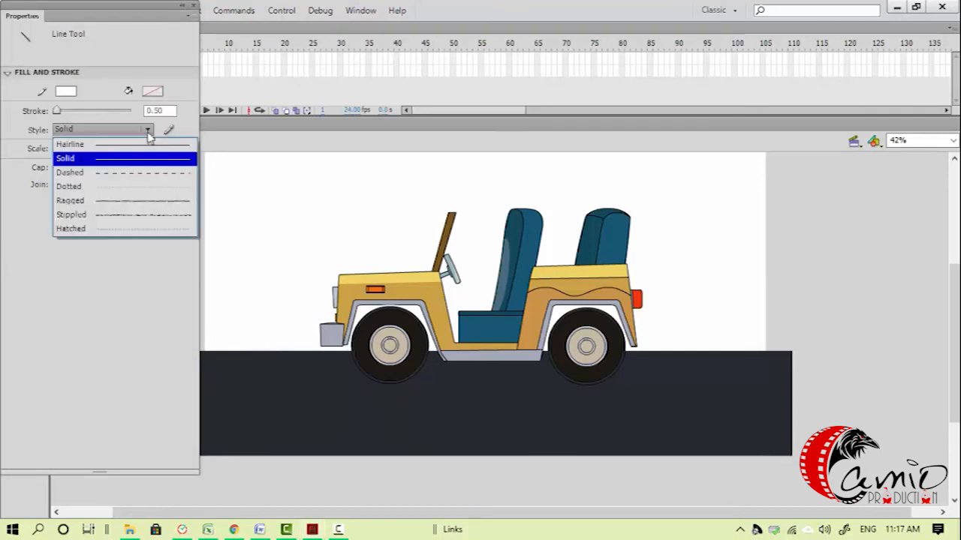
{"action": "left_click", "coordinate": [147, 173]}
{"action": "left_click", "coordinate": [200, 8]}
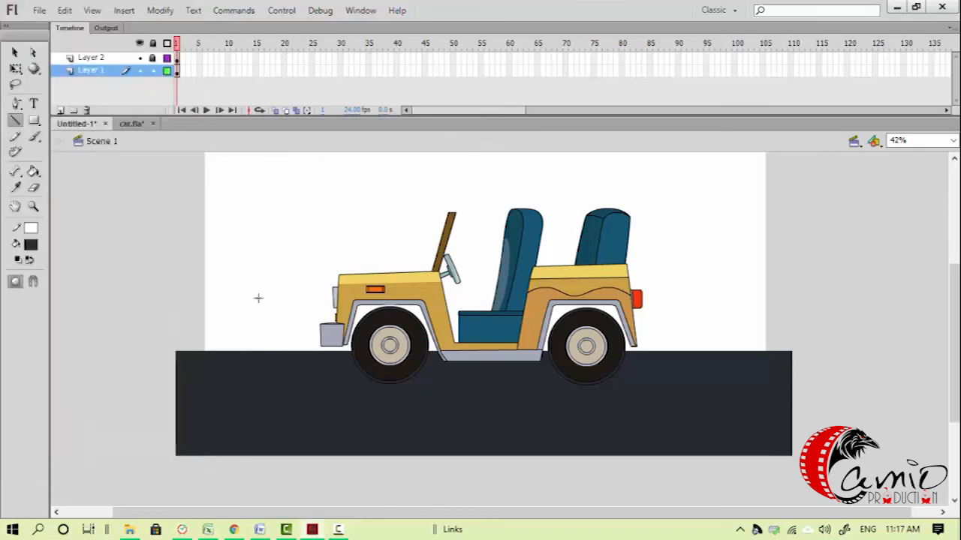
Draw a horizontal dashed line about 2260 px long across the road below the wheels, select it and open its properties
{"action": "left_click_drag", "start_coordinate": [242, 386], "coordinate": [830, 386]}
{"action": "key", "text": "v"}
{"action": "left_click", "coordinate": [822, 387]}
{"action": "left_click", "coordinate": [808, 394]}
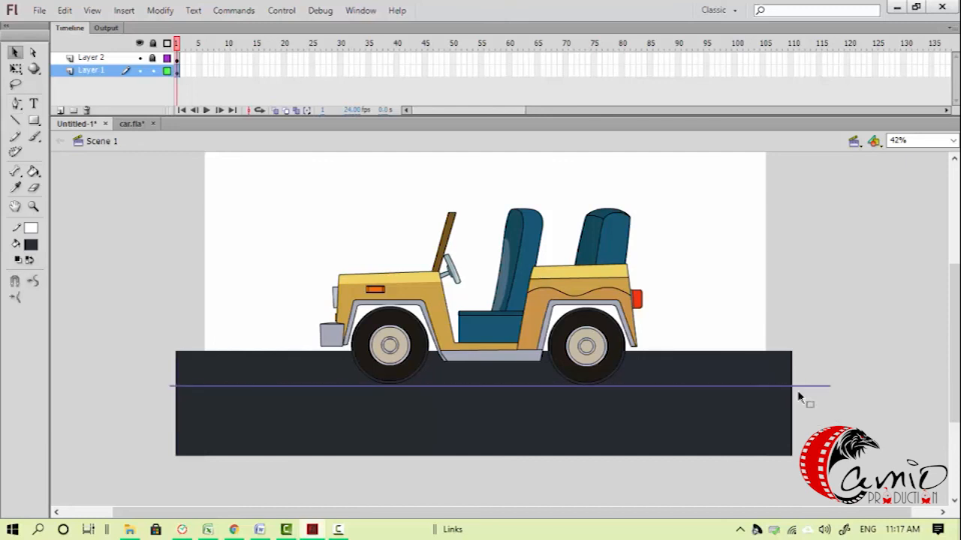
{"action": "key", "text": "ctrl+F3"}
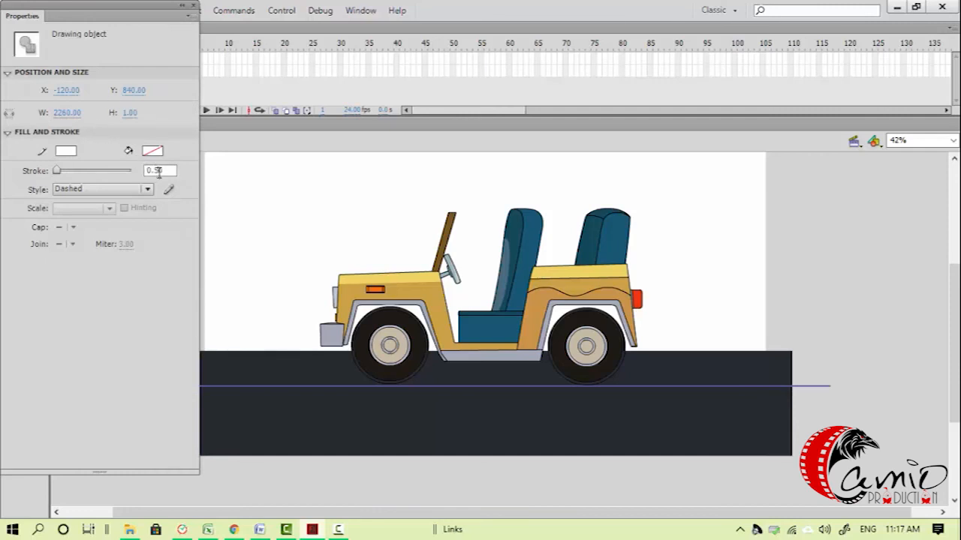
Try a stroke weight of 13.70 on the white dashed line across the road
{"action": "left_click_drag", "start_coordinate": [66, 175], "coordinate": [70, 175]}
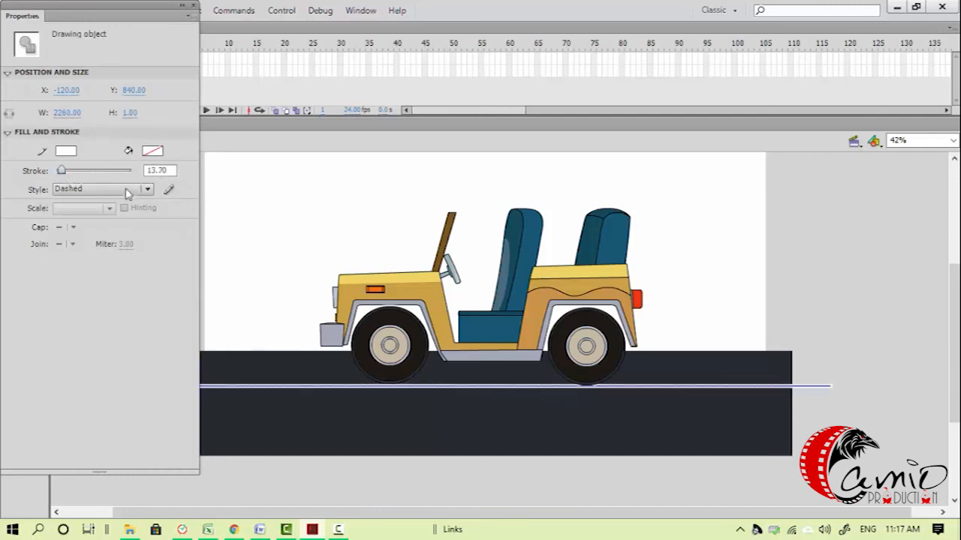
{"action": "left_click", "coordinate": [216, 188]}
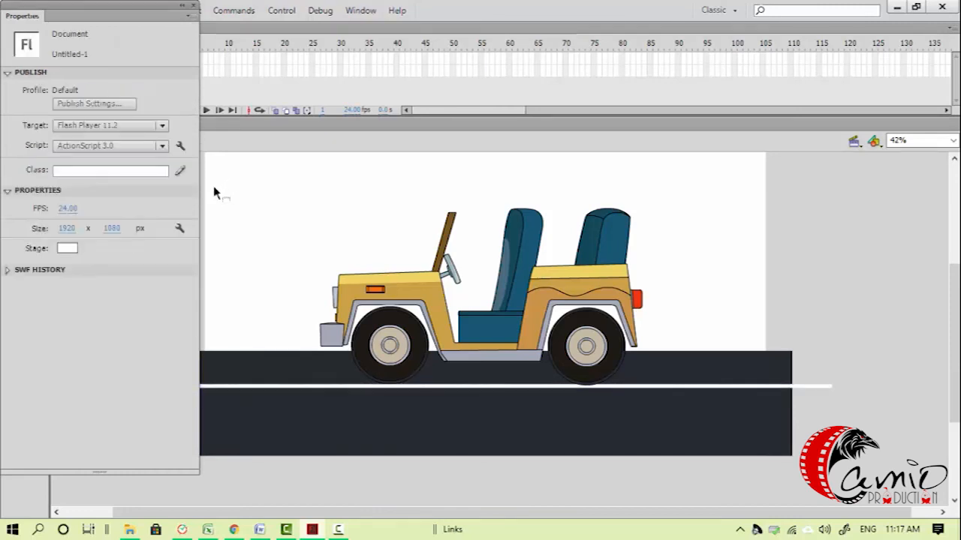
{"action": "left_click_drag", "start_coordinate": [242, 388], "coordinate": [236, 409]}
{"action": "key", "text": "ctrl+z"}
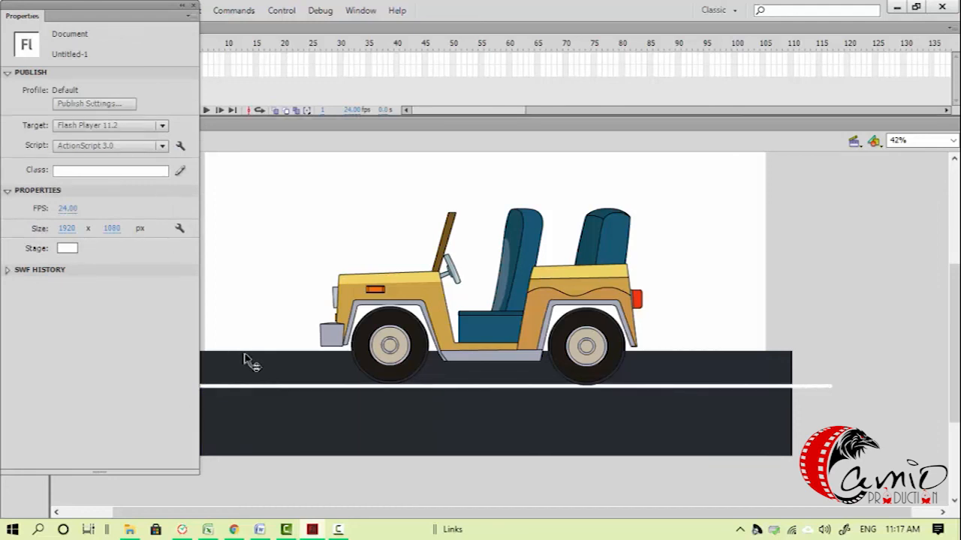
Reapply the Dashed style to the white road line and set its stroke weight to 0.50
{"action": "left_click", "coordinate": [226, 387]}
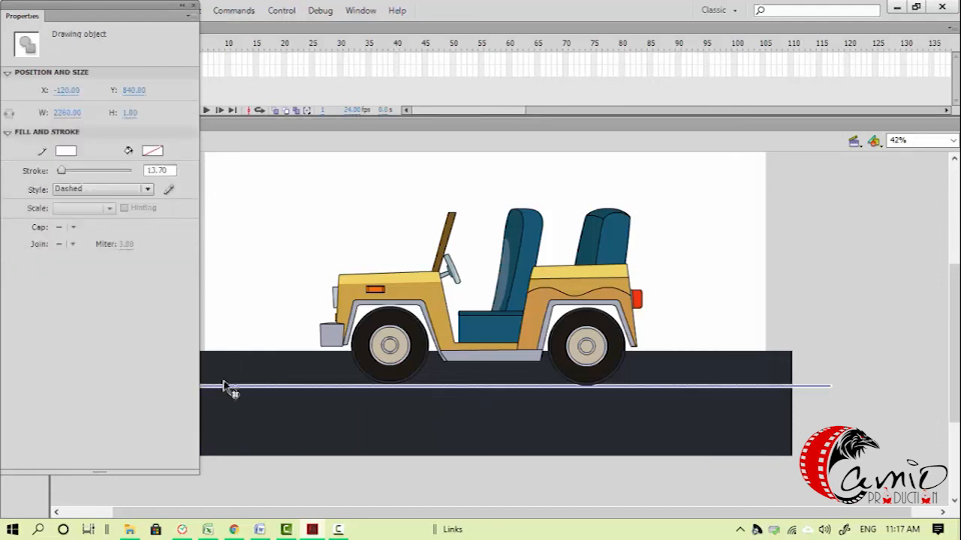
{"action": "left_click", "coordinate": [147, 189]}
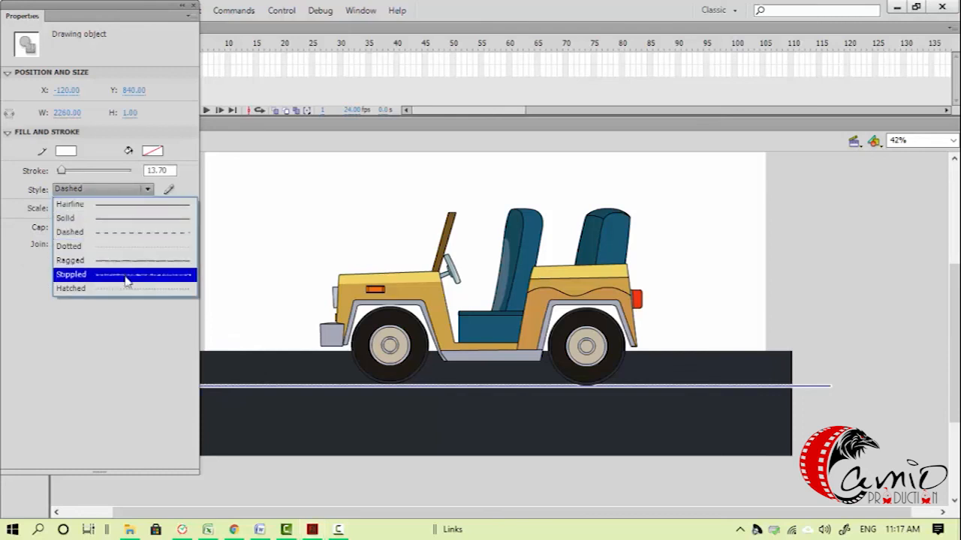
{"action": "left_click", "coordinate": [133, 235]}
{"action": "double_click", "coordinate": [168, 171]}
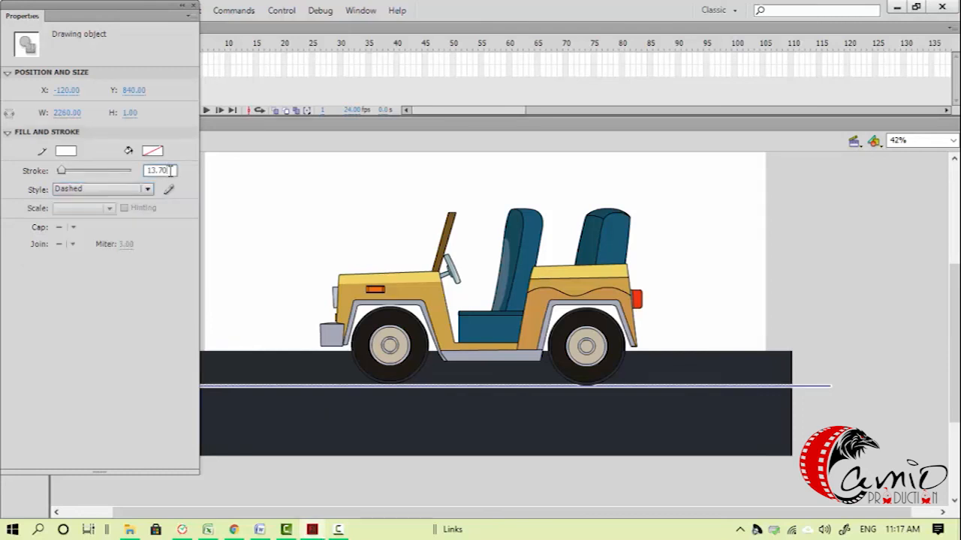
{"action": "type", "text": "1"}
{"action": "key", "text": "Return"}
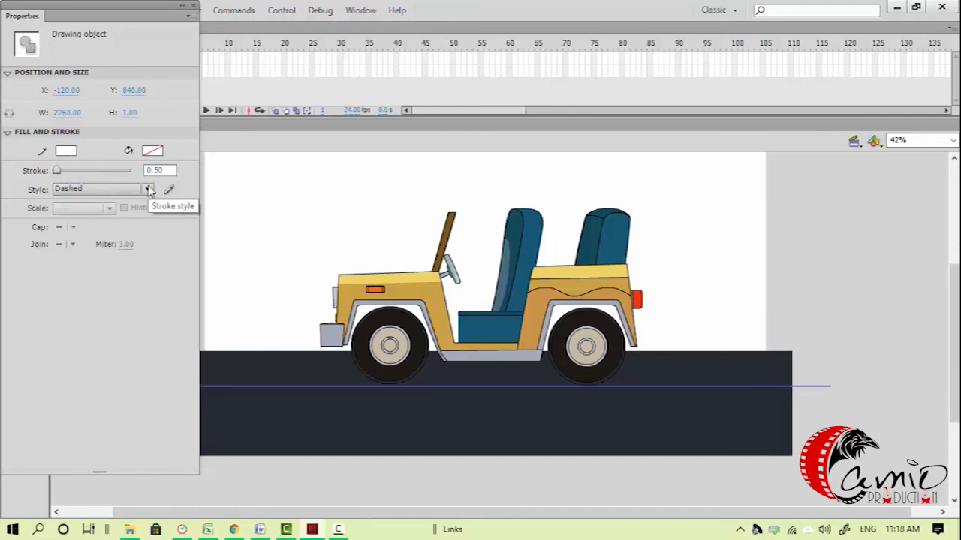
Examine the road line's dashes up close and set its stroke weight to 1.00
{"action": "left_click", "coordinate": [302, 190]}
{"action": "key", "text": "z"}
{"action": "left_click_drag", "start_coordinate": [187, 369], "coordinate": [259, 436]}
{"action": "key", "text": "v"}
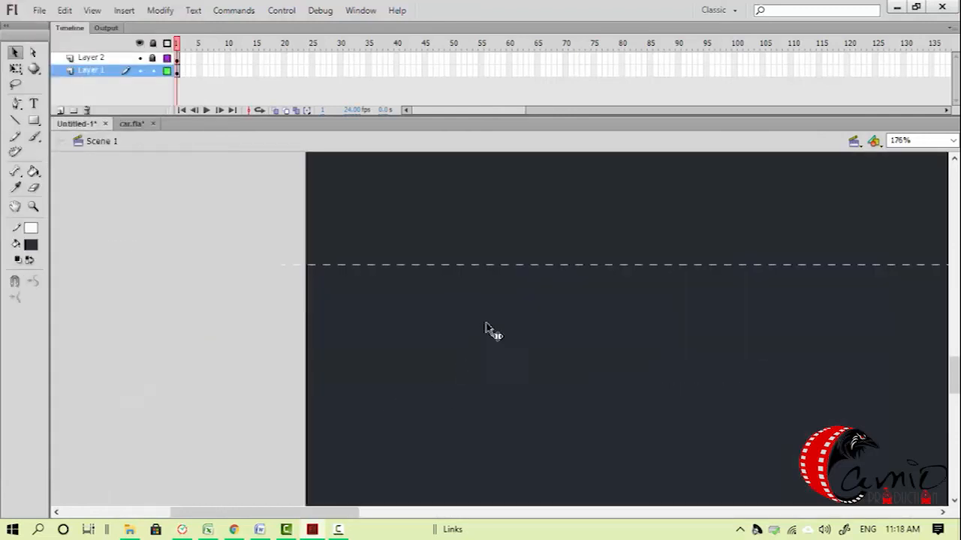
{"action": "left_click_drag", "start_coordinate": [646, 328], "coordinate": [280, 321]}
{"action": "left_click", "coordinate": [451, 260]}
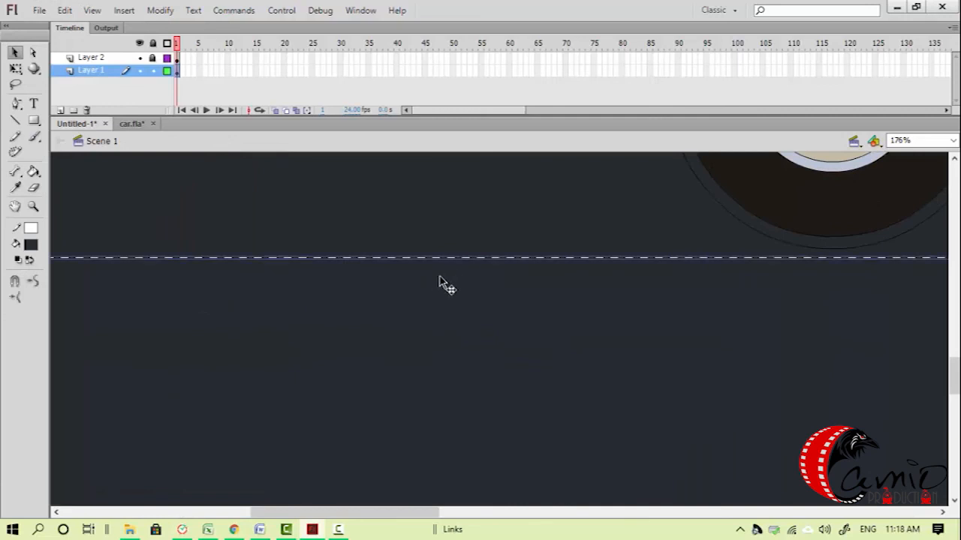
{"action": "key", "text": "ctrl+F3"}
{"action": "left_click", "coordinate": [142, 170]}
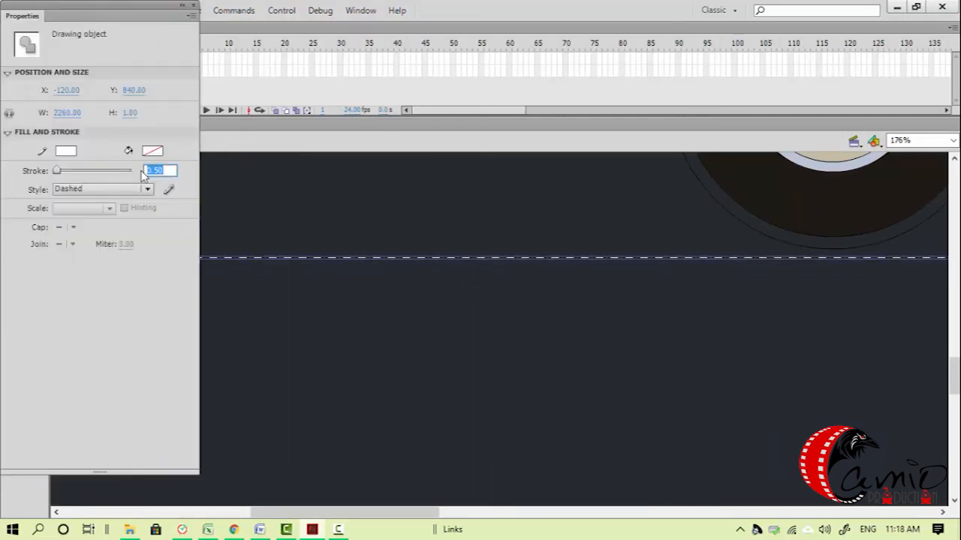
{"action": "key", "text": "Return"}
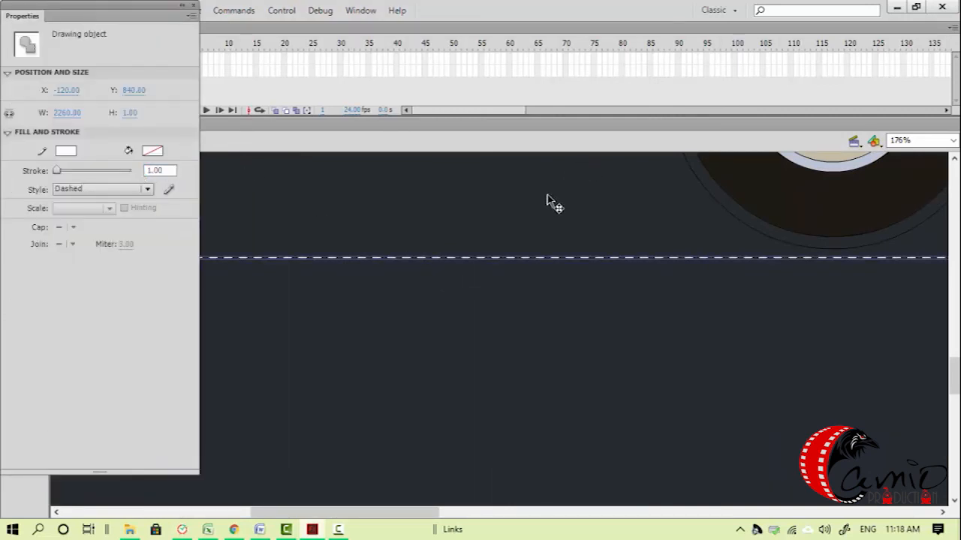
{"action": "key", "text": "ctrl+F3"}
{"action": "key", "text": "ctrl+minus"}
{"action": "left_click", "coordinate": [188, 365]}
{"action": "key", "text": "ctrl+minus"}
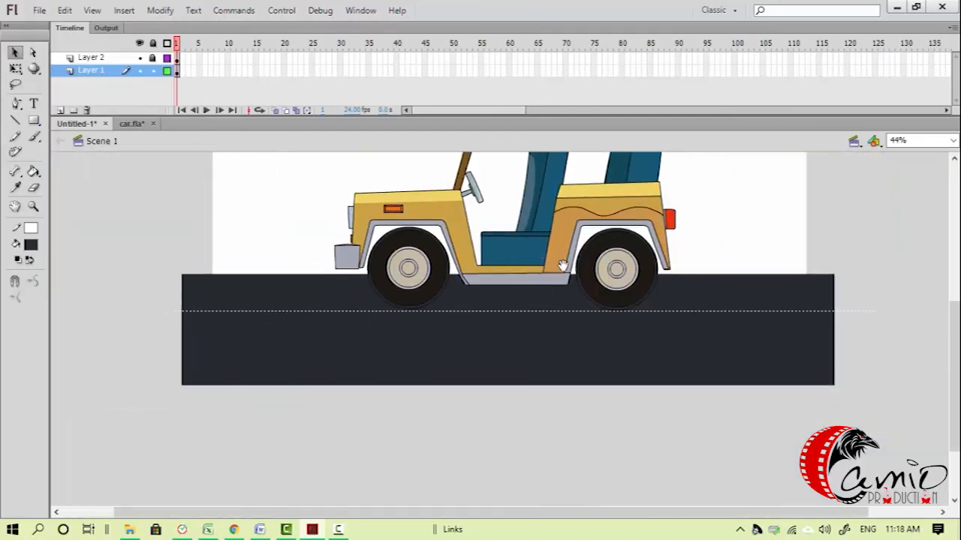
Select the dashed road line and nudge it slightly up towards the jeep's wheels
{"action": "left_click", "coordinate": [623, 360]}
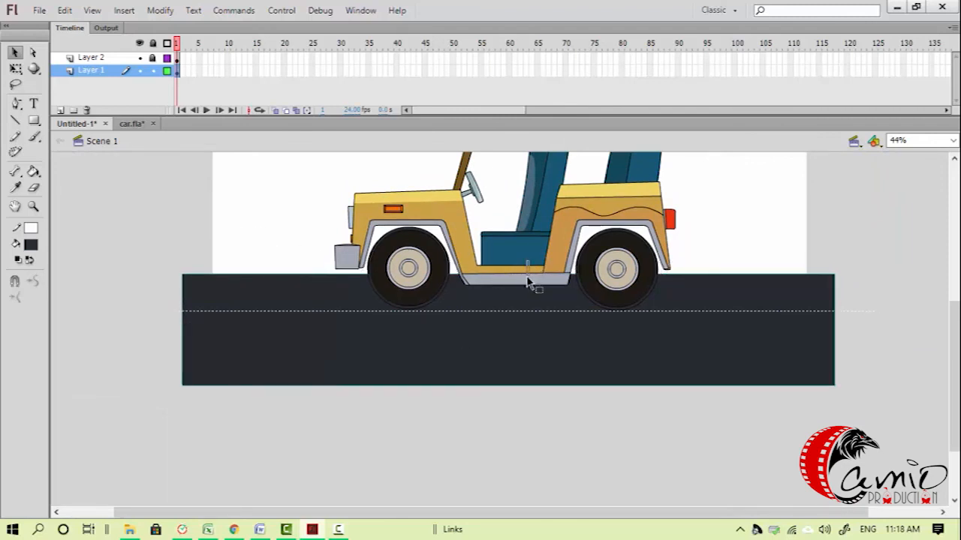
{"action": "left_click", "coordinate": [461, 319]}
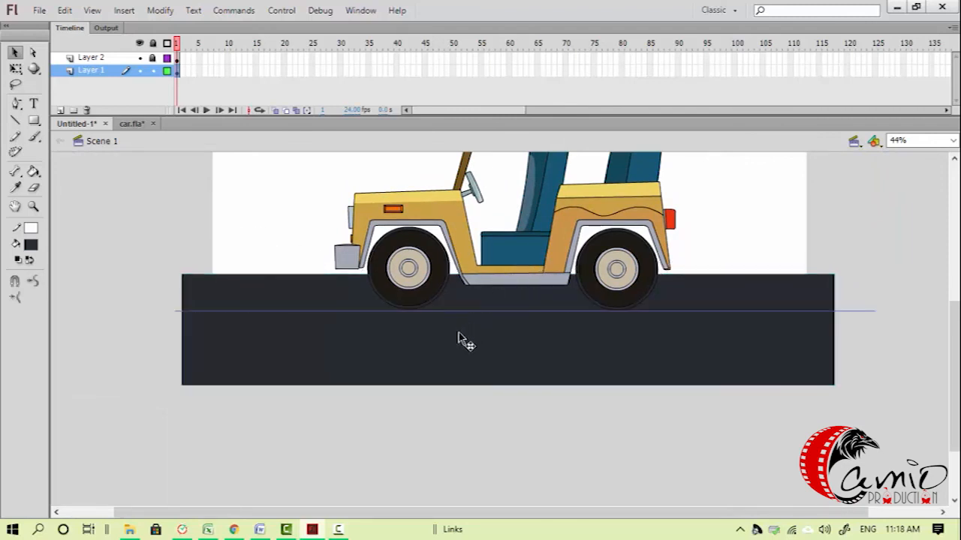
{"action": "key", "text": "Up"}
{"action": "key", "text": "Up"}
{"action": "key", "text": "Up"}
{"action": "key", "text": "Up"}
{"action": "key", "text": "Up"}
{"action": "key", "text": "Up"}
{"action": "key", "text": "Up"}
{"action": "key", "text": "Up"}
{"action": "key", "text": "Up"}
{"action": "key", "text": "Up"}
Select the road and its dashed line and reduce their height from the lower edge with Free Transform
{"action": "key", "text": "ctrl+a"}
{"action": "key", "text": "q"}
{"action": "left_click_drag", "start_coordinate": [508, 382], "coordinate": [508, 367]}
{"action": "left_click", "coordinate": [502, 399]}
{"action": "key", "text": "z"}
{"action": "left_click", "coordinate": [502, 400], "text": "alt"}
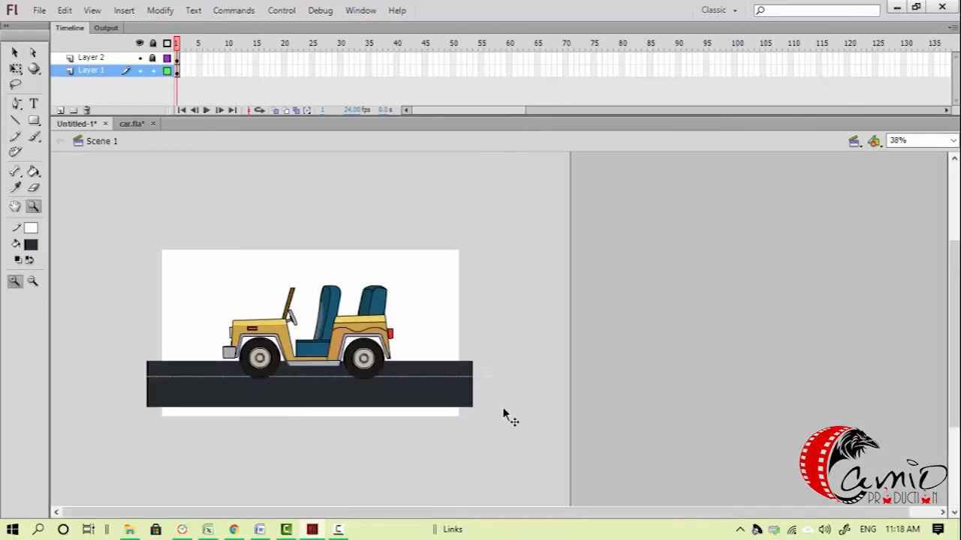
{"action": "key", "text": "ctrl+2"}
{"action": "key", "text": "v"}
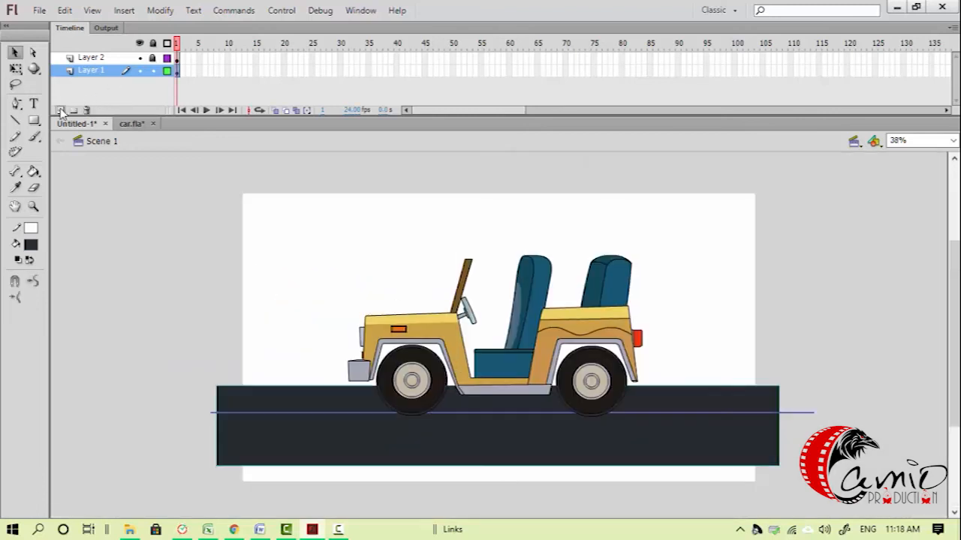
Add a new layer beneath Layer 1, lock Layer 1 and draw a background rectangle covering the stage above the road
{"action": "left_click", "coordinate": [61, 110]}
{"action": "left_click_drag", "start_coordinate": [109, 72], "coordinate": [152, 79]}
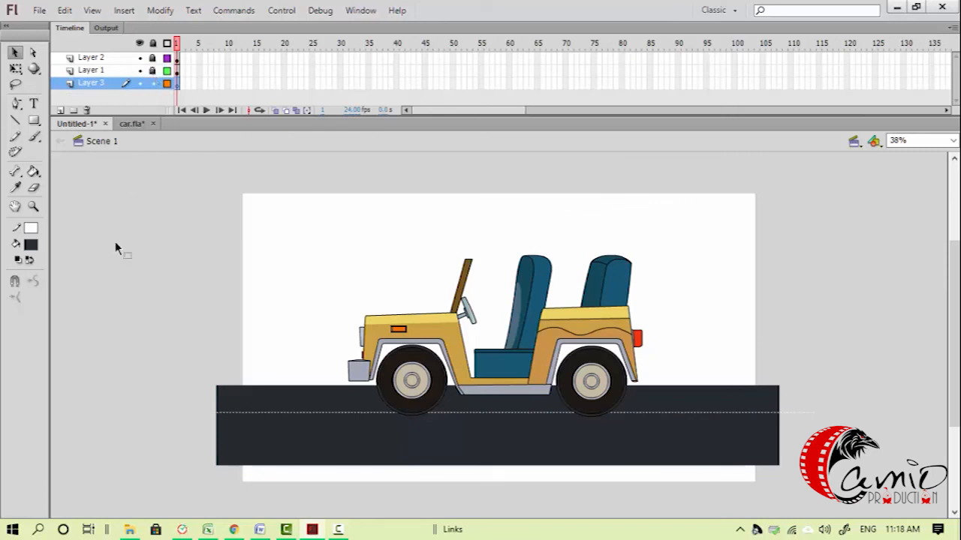
{"action": "mouse_move", "coordinate": [235, 191]}
{"action": "left_mouse_down"}
{"action": "mouse_move", "coordinate": [740, 386]}
{"action": "mouse_move", "coordinate": [771, 385]}
{"action": "left_mouse_up"}
{"action": "key", "text": "v"}
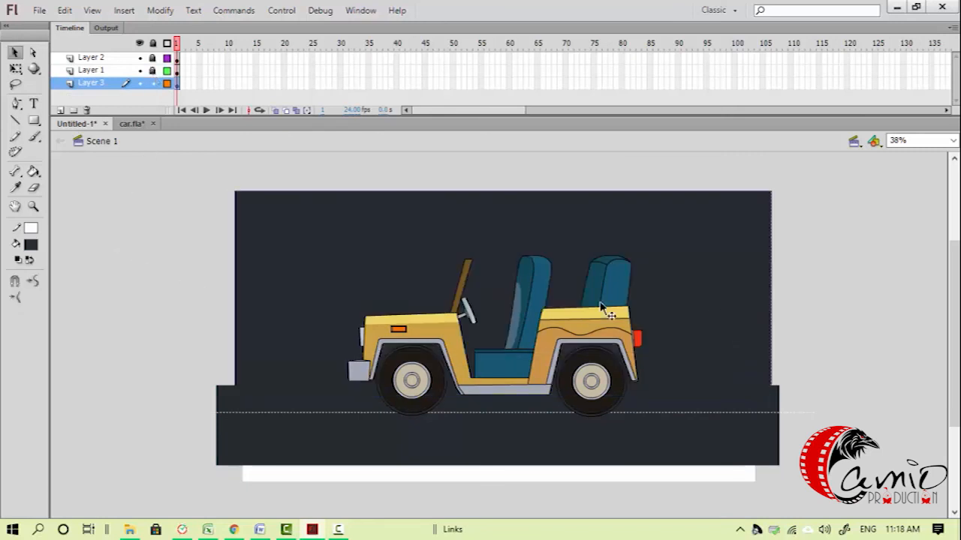
Try a #00CCFF fill on the background rectangle, replace it with the white-to-black linear gradient and open its colour settings
{"action": "left_click", "coordinate": [30, 244]}
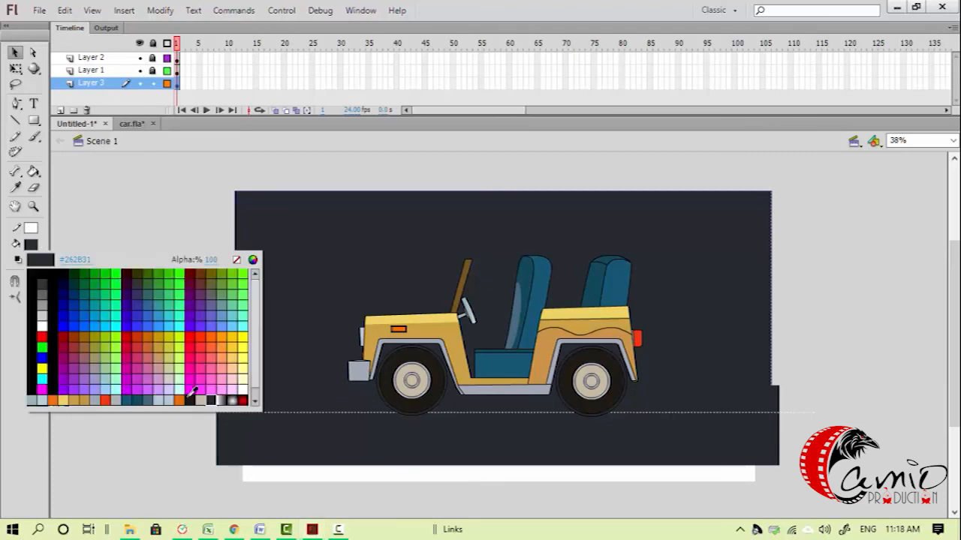
{"action": "left_click", "coordinate": [106, 322]}
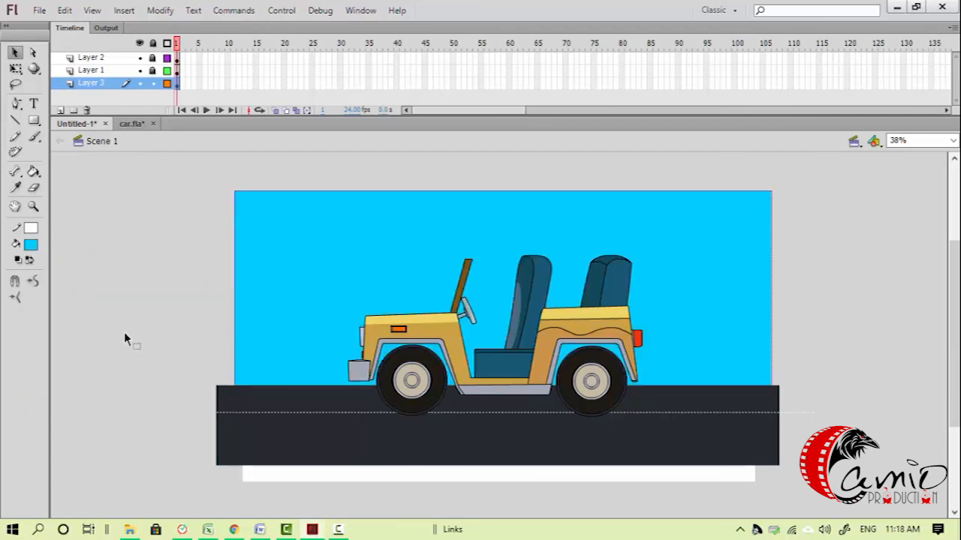
{"action": "left_click", "coordinate": [30, 245]}
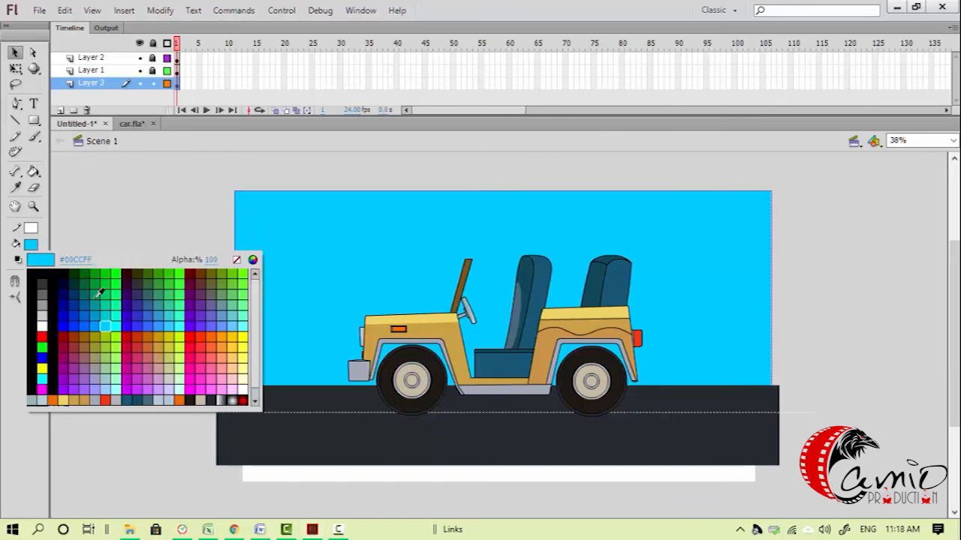
{"action": "left_click", "coordinate": [220, 400]}
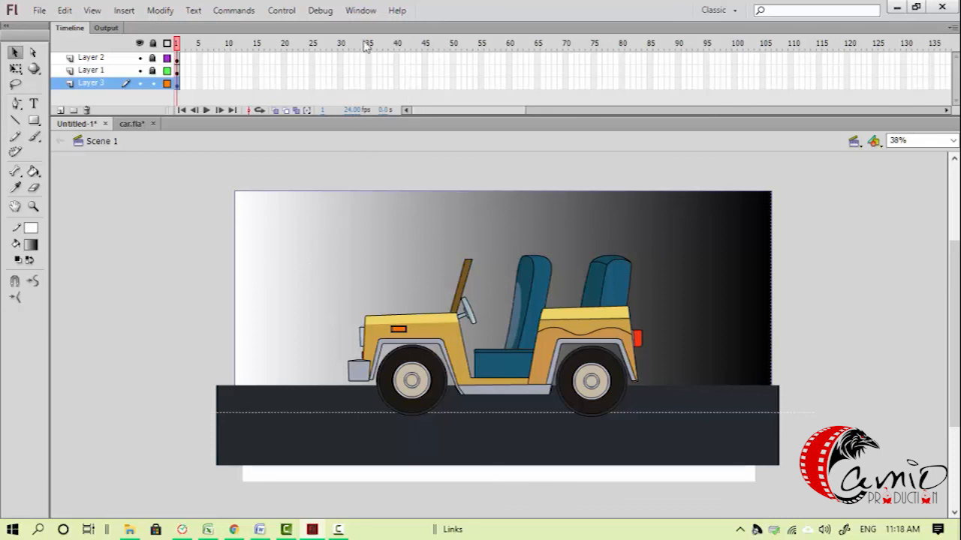
{"action": "left_click", "coordinate": [360, 10]}
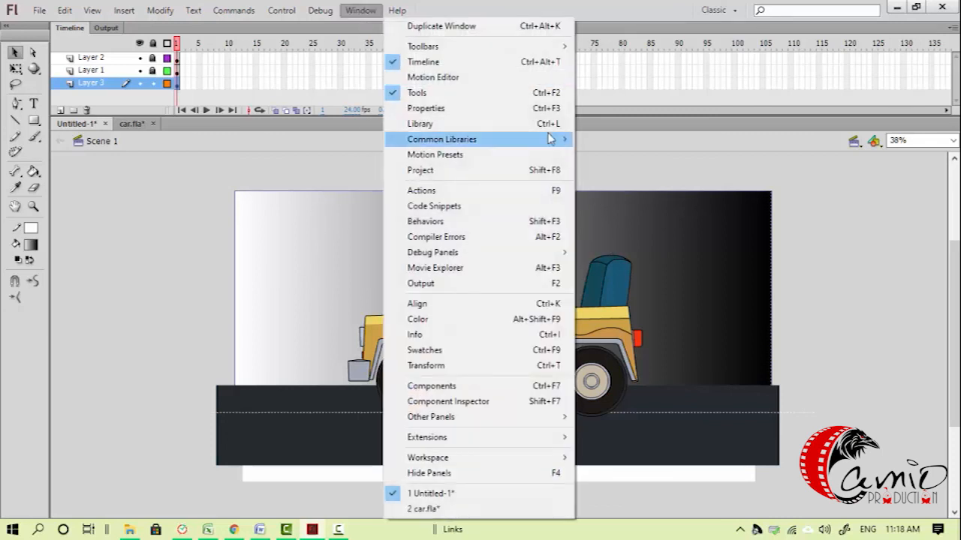
{"action": "left_click", "coordinate": [452, 320]}
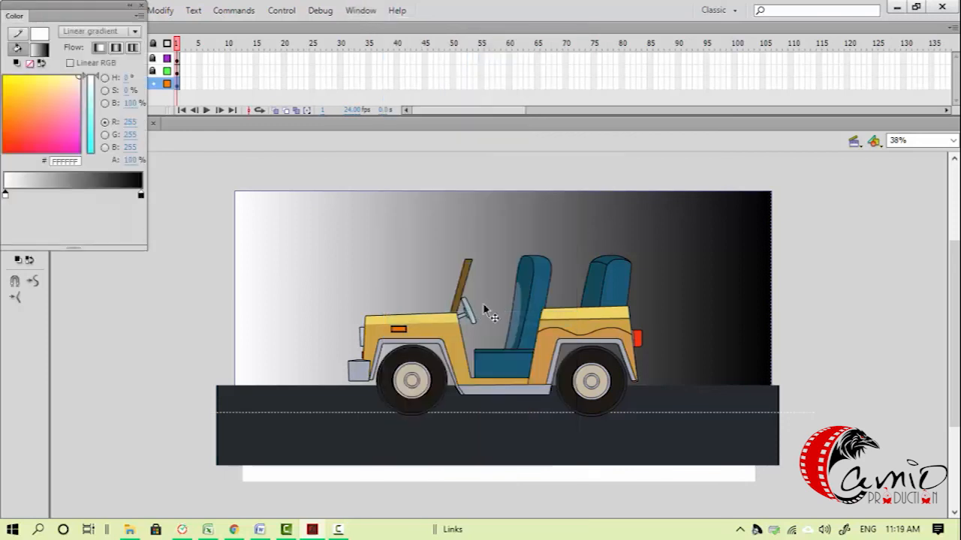
Change the gradient's white stop to light turquoise #6DF5F3
{"action": "left_click_drag", "start_coordinate": [98, 92], "coordinate": [94, 111]}
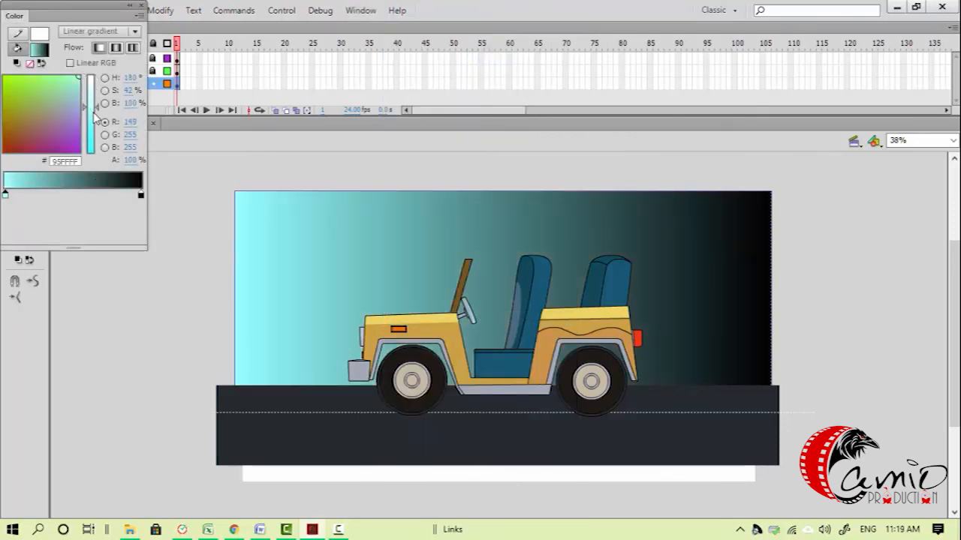
{"action": "left_click", "coordinate": [93, 118]}
{"action": "mouse_move", "coordinate": [77, 84]}
{"action": "left_mouse_down"}
{"action": "mouse_move", "coordinate": [76, 115]}
{"action": "mouse_move", "coordinate": [76, 78]}
{"action": "left_mouse_up"}
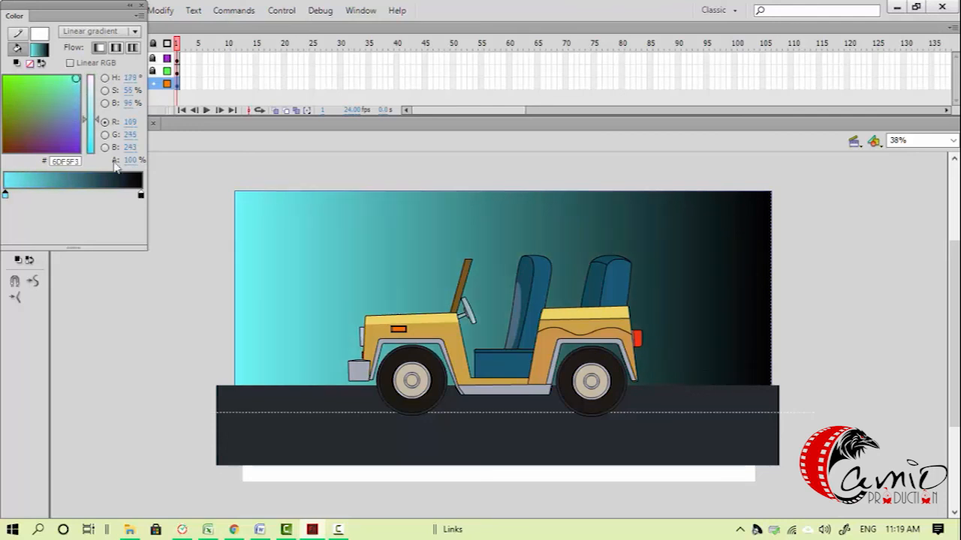
Add a strong blue stop to the gradient, remove the black end stop and shift the blue one towards that end
{"action": "left_click", "coordinate": [140, 195]}
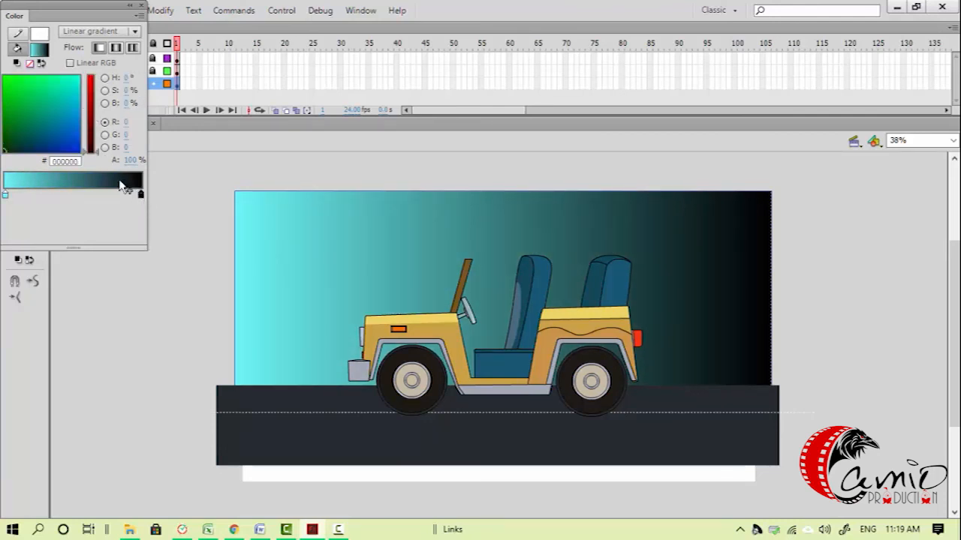
{"action": "left_click", "coordinate": [69, 139]}
{"action": "left_click", "coordinate": [141, 197]}
{"action": "left_click", "coordinate": [103, 188]}
{"action": "left_click_drag", "start_coordinate": [67, 133], "coordinate": [74, 136]}
{"action": "left_click_drag", "start_coordinate": [141, 196], "coordinate": [128, 237]}
{"action": "left_click_drag", "start_coordinate": [105, 197], "coordinate": [129, 199]}
Move the turquoise stop inward and add a paler stop, #BDF5F3, near the start of the gradient
{"action": "left_click_drag", "start_coordinate": [5, 196], "coordinate": [46, 195]}
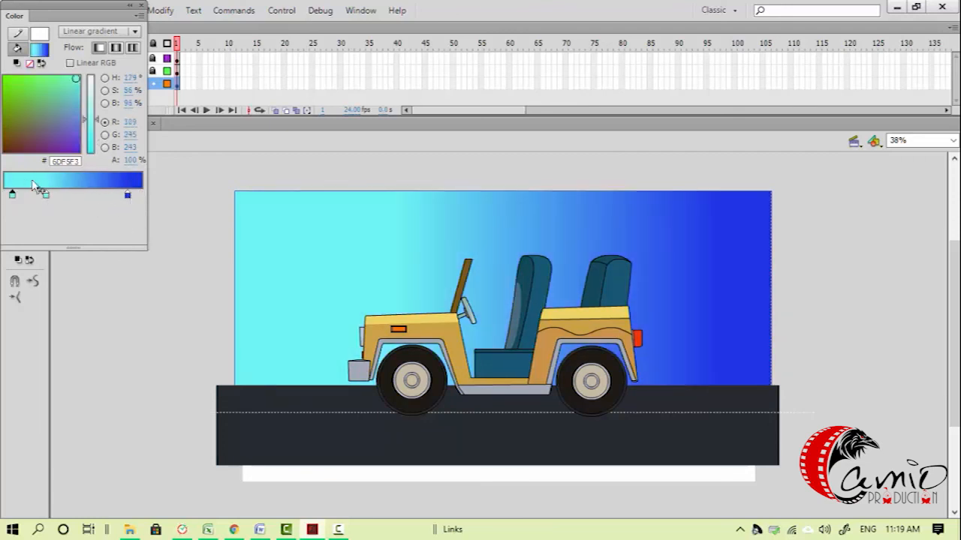
{"action": "left_click_drag", "start_coordinate": [86, 126], "coordinate": [88, 95]}
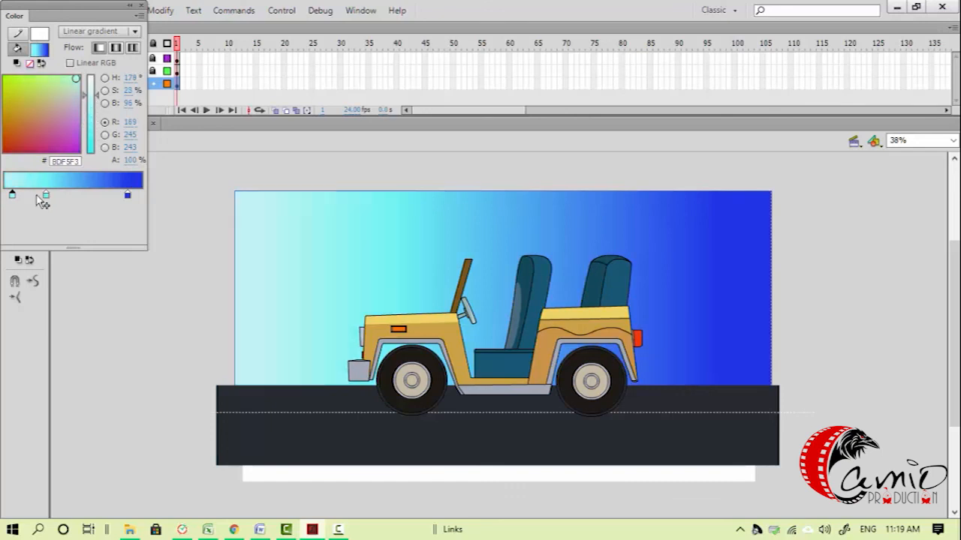
Shift the turquoise stop towards the middle, move the blue stop to the gradient's end and recolour it #2077E9
{"action": "left_click_drag", "start_coordinate": [46, 195], "coordinate": [68, 197]}
{"action": "mouse_move", "coordinate": [128, 196]}
{"action": "left_mouse_down"}
{"action": "mouse_move", "coordinate": [164, 203]}
{"action": "mouse_move", "coordinate": [145, 205]}
{"action": "left_mouse_up"}
{"action": "left_click_drag", "start_coordinate": [68, 196], "coordinate": [58, 195]}
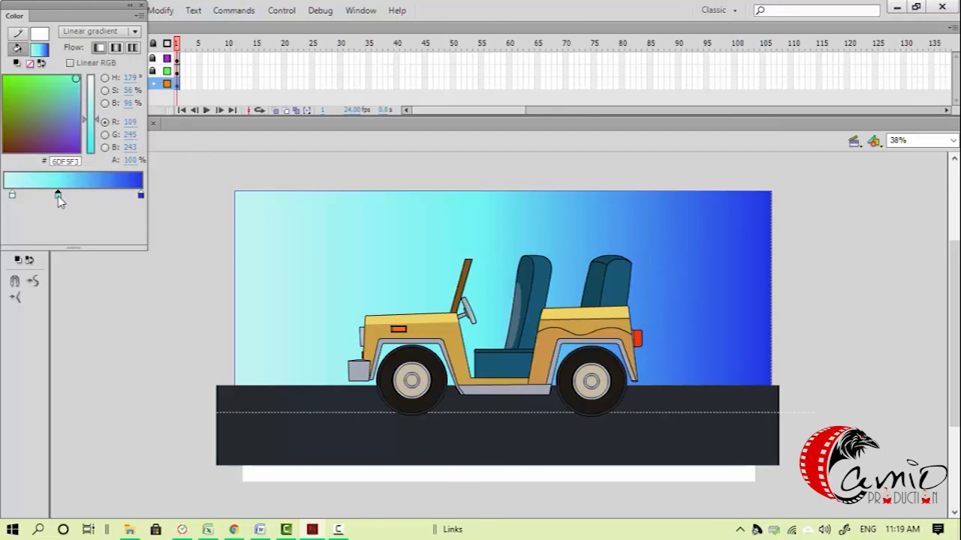
{"action": "left_click", "coordinate": [140, 194]}
{"action": "left_click_drag", "start_coordinate": [72, 133], "coordinate": [73, 116]}
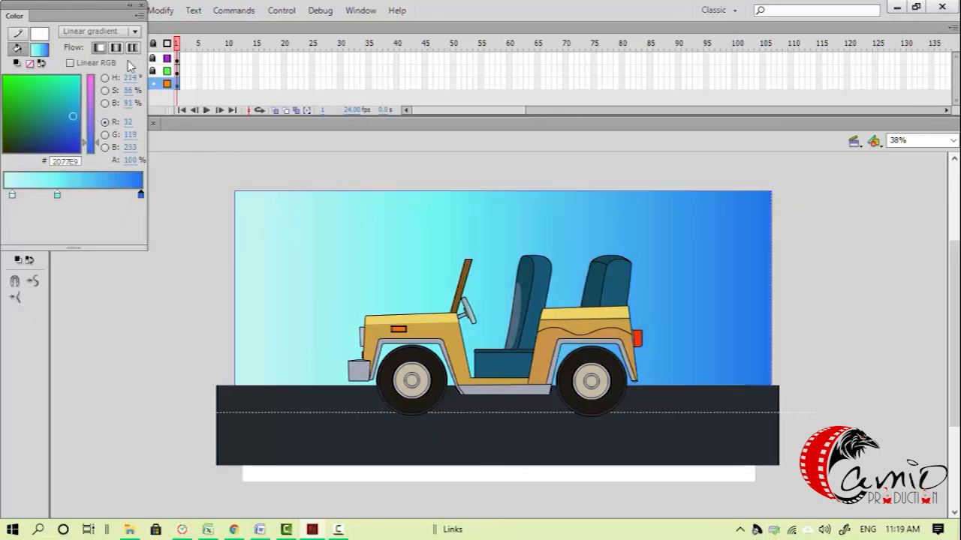
{"action": "left_click", "coordinate": [141, 5]}
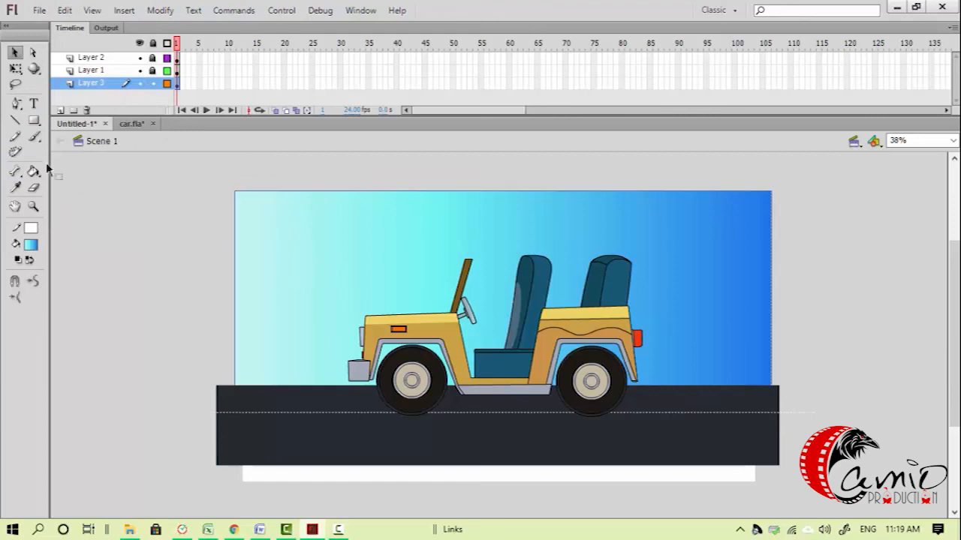
Rotate the background gradient with the Gradient Transform tool so it runs vertically, darker blue at the top of the sky
{"action": "left_click", "coordinate": [15, 69]}
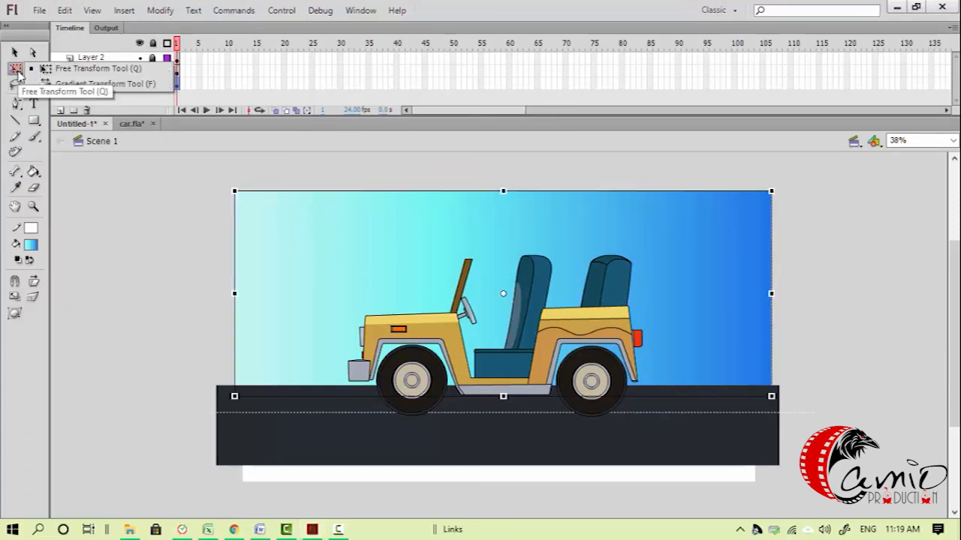
{"action": "left_click", "coordinate": [65, 85]}
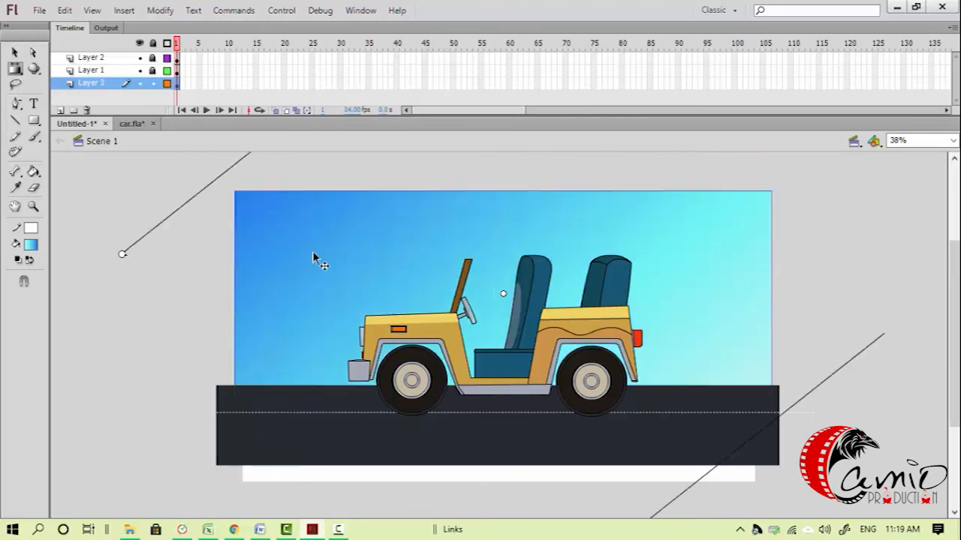
{"action": "key", "text": "ctrl+minus"}
{"action": "left_click_drag", "start_coordinate": [85, 277], "coordinate": [147, 159]}
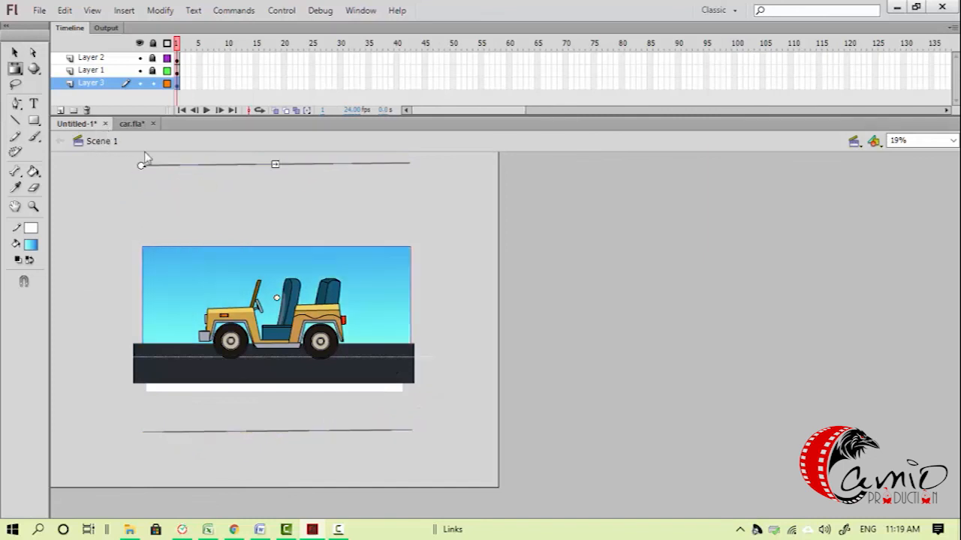
Compress the background gradient vertically with the Gradient Transform tool so the top of the sky becomes a deeper blue
{"action": "left_click_drag", "start_coordinate": [276, 163], "coordinate": [275, 204]}
{"action": "left_click", "coordinate": [272, 220]}
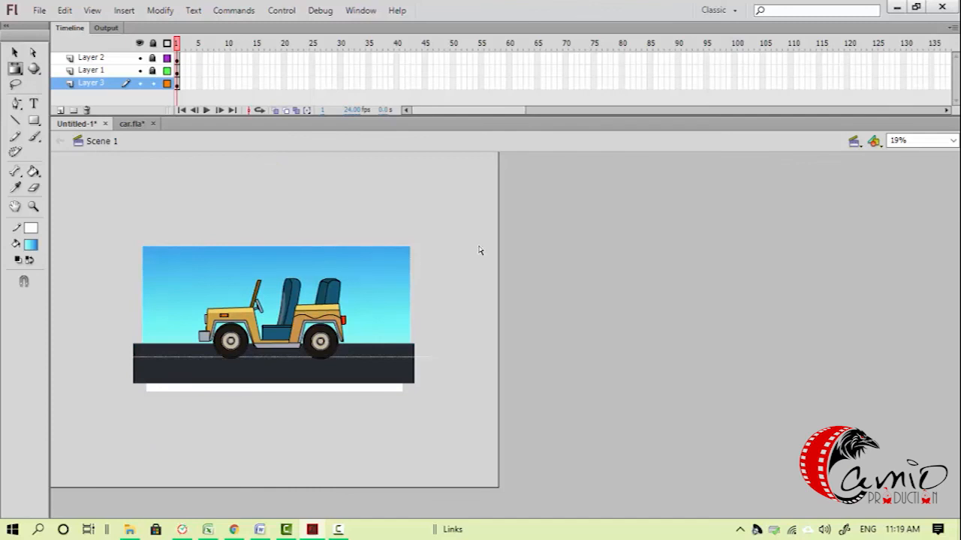
{"action": "key", "text": "z"}
{"action": "left_click_drag", "start_coordinate": [117, 235], "coordinate": [417, 393]}
{"action": "key", "text": "v"}
{"action": "left_click", "coordinate": [444, 384]}
Lock Layer 3, unlock Layer 2, scale the jeep down with Free Transform and reposition it near the middle of the road
{"action": "left_click", "coordinate": [153, 83]}
{"action": "key", "text": "ctrl+a"}
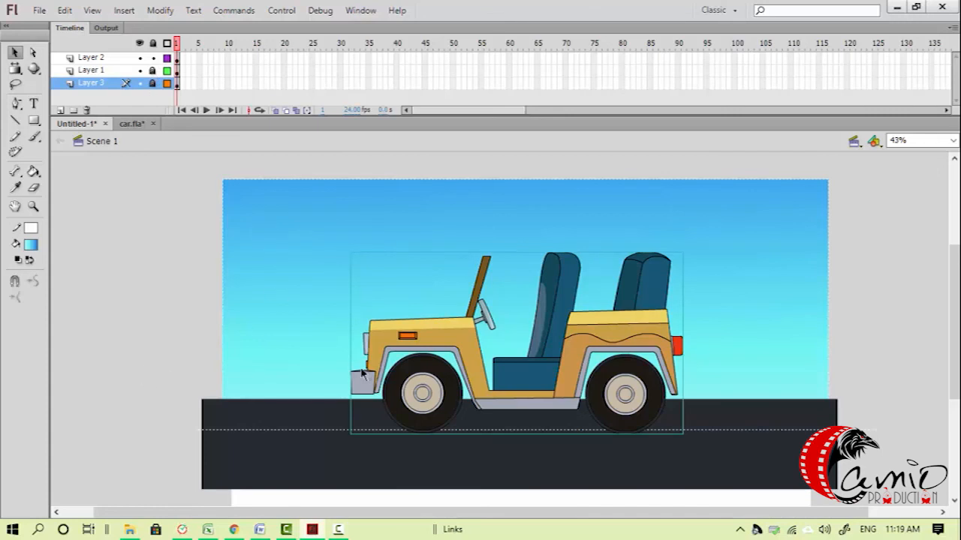
{"action": "left_click", "coordinate": [458, 341]}
{"action": "key", "text": "q"}
{"action": "left_click_drag", "start_coordinate": [683, 252], "coordinate": [564, 295]}
{"action": "left_click_drag", "start_coordinate": [491, 374], "coordinate": [551, 370]}
{"action": "left_click", "coordinate": [450, 354]}
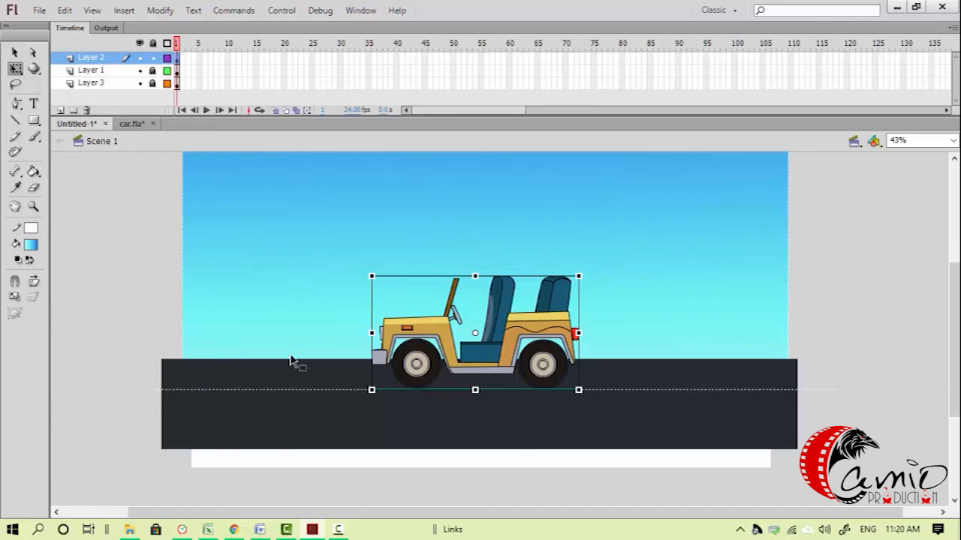
Unlock Layers 1 and 3 and move the road together with its dashed line down to cover the stage's lower edge
{"action": "left_click", "coordinate": [458, 456]}
{"action": "left_click", "coordinate": [210, 287]}
{"action": "left_click", "coordinate": [193, 404]}
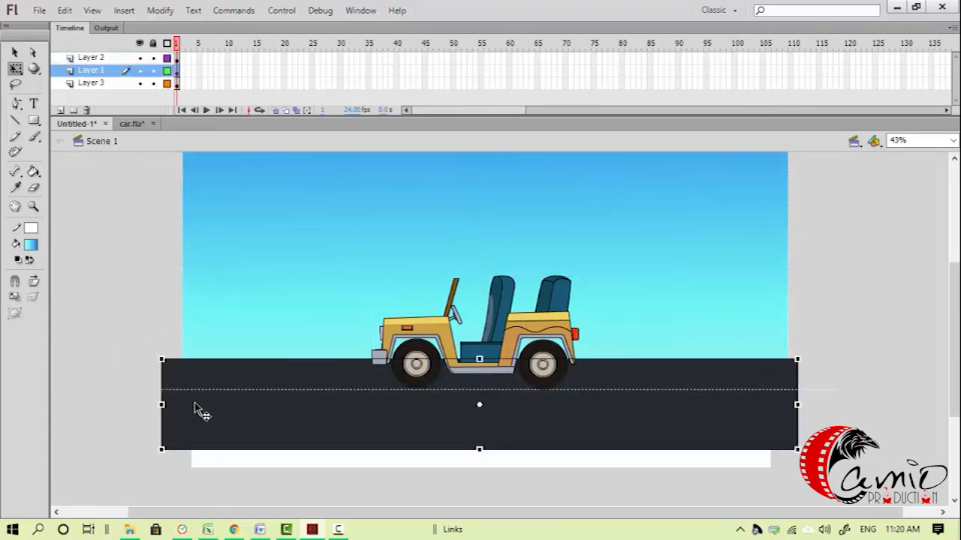
{"action": "left_click", "coordinate": [210, 390], "text": "shift"}
{"action": "key", "text": "Down"}
{"action": "key", "text": "Down"}
{"action": "key", "text": "Down"}
{"action": "key", "text": "Down"}
{"action": "key", "text": "Down"}
{"action": "key", "text": "Down"}
{"action": "key", "text": "Down"}
{"action": "key", "text": "Down"}
{"action": "key", "text": "Down"}
{"action": "key", "text": "Down"}
{"action": "key", "text": "Down"}
{"action": "key", "text": "Down"}
{"action": "key", "text": "Down"}
{"action": "key", "text": "Down"}
{"action": "key", "text": "Down"}
{"action": "key", "text": "Down"}
{"action": "key", "text": "Down"}
{"action": "key", "text": "Down"}
{"action": "key", "text": "Down"}
{"action": "key", "text": "Down"}
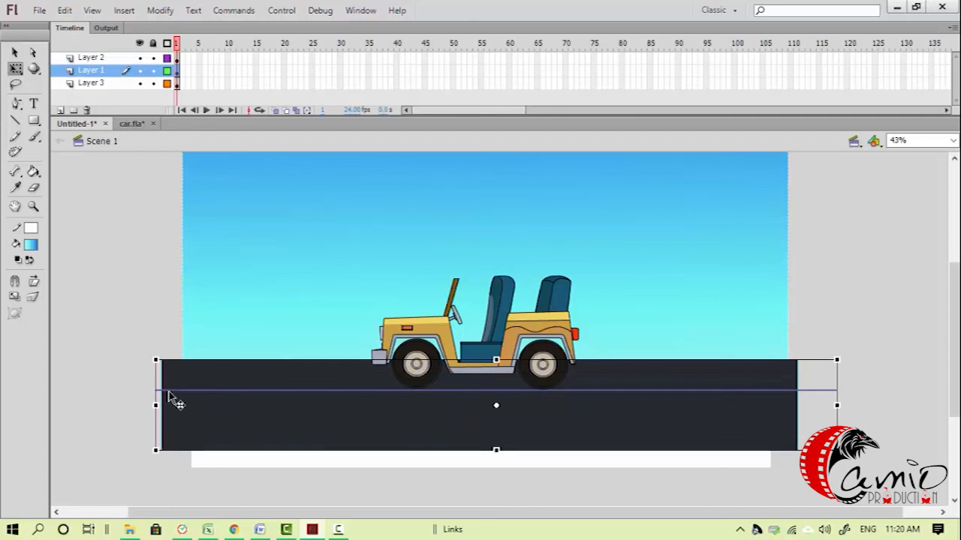
{"action": "key", "text": "Up"}
{"action": "key", "text": "Up"}
{"action": "key", "text": "Up"}
{"action": "key", "text": "Up"}
{"action": "key", "text": "Up"}
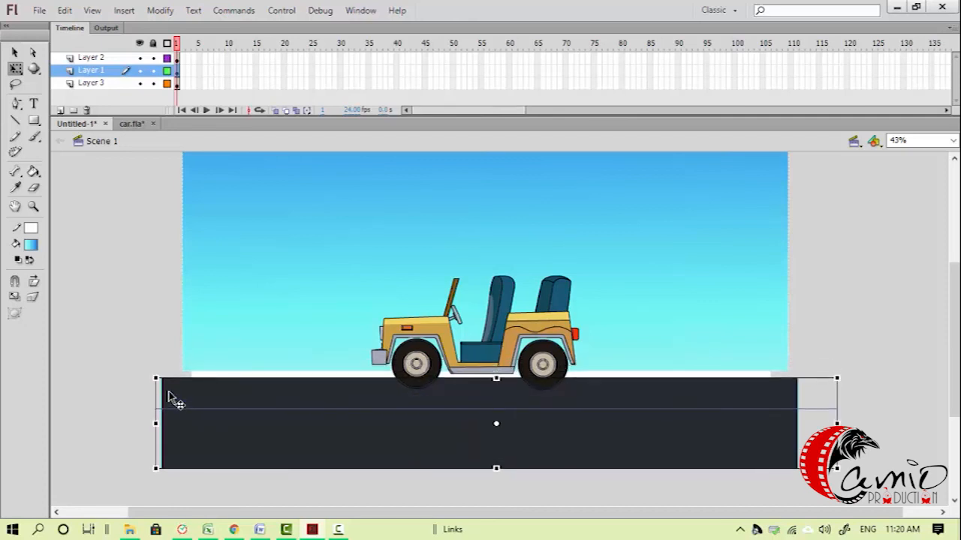
Nudge the sky rectangle on Layer 3 down until it meets the top of the road
{"action": "left_click", "coordinate": [145, 287]}
{"action": "left_click", "coordinate": [319, 311]}
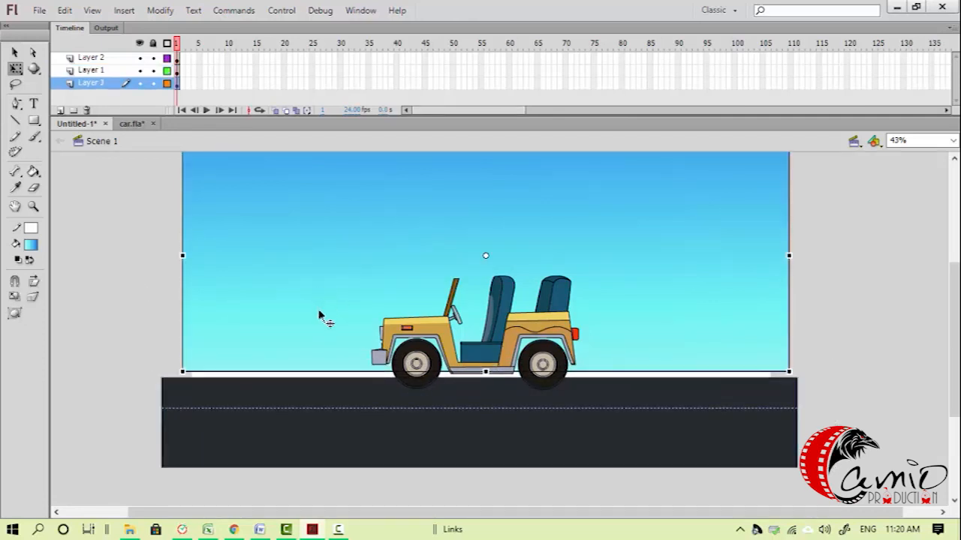
{"action": "key", "text": "Down"}
{"action": "key", "text": "Down"}
{"action": "key", "text": "Down"}
{"action": "key", "text": "Down"}
{"action": "key", "text": "Down"}
{"action": "key", "text": "Down"}
{"action": "key", "text": "Down"}
{"action": "key", "text": "Down"}
{"action": "key", "text": "Down"}
{"action": "key", "text": "Down"}
{"action": "key", "text": "Down"}
{"action": "key", "text": "Down"}
{"action": "key", "text": "Down"}
{"action": "key", "text": "Down"}
{"action": "key", "text": "Down"}
{"action": "key", "text": "Down"}
{"action": "key", "text": "Down"}
{"action": "key", "text": "Down"}
{"action": "left_click", "coordinate": [139, 308]}
Lower the jeep slightly with the road and stretch the sky's upper edge to cover the top of the stage
{"action": "left_click_drag", "start_coordinate": [198, 343], "coordinate": [200, 367]}
{"action": "left_click_drag", "start_coordinate": [440, 355], "coordinate": [439, 362]}
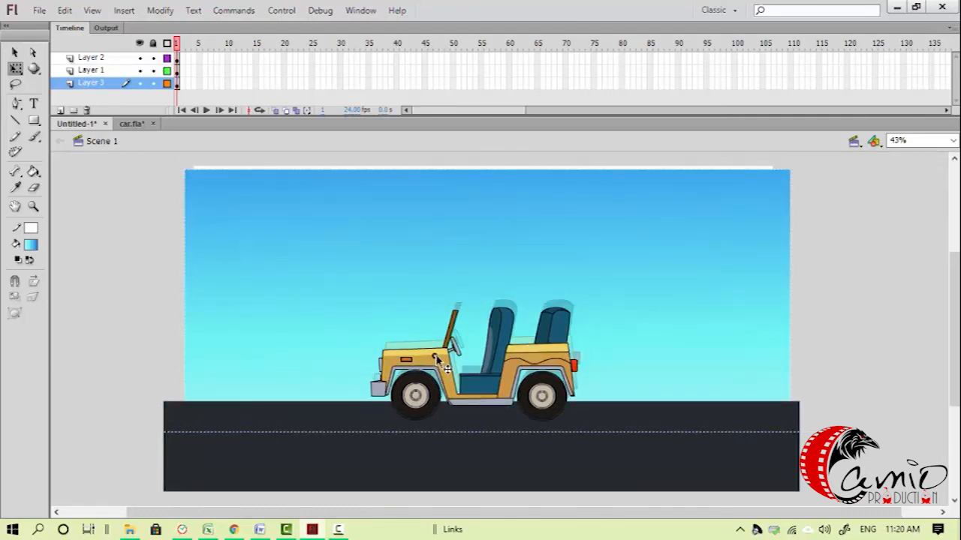
{"action": "left_click", "coordinate": [488, 255]}
{"action": "left_click_drag", "start_coordinate": [488, 170], "coordinate": [487, 159]}
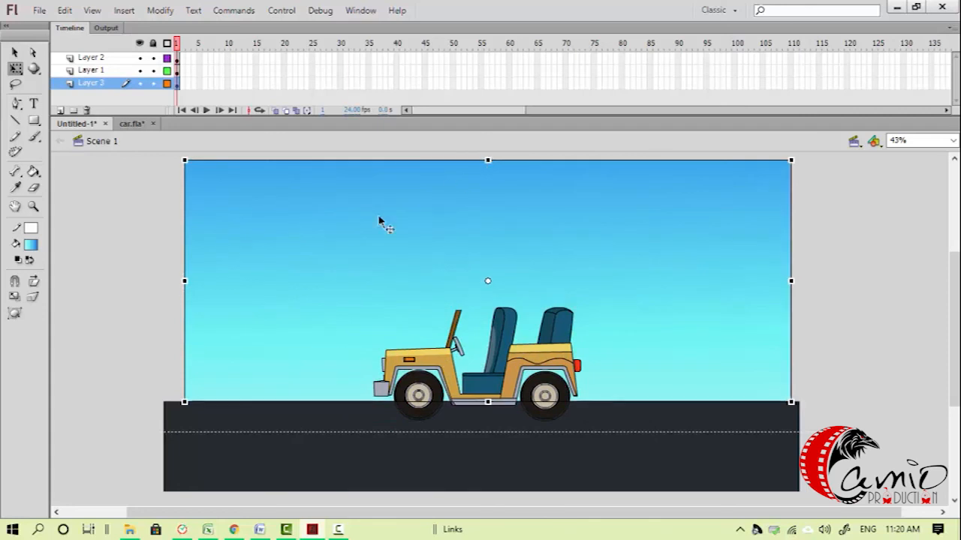
Move the jeep a little lower so its wheels sit on the road just above the dashed line
{"action": "key", "text": "z"}
{"action": "left_click_drag", "start_coordinate": [179, 326], "coordinate": [674, 455]}
{"action": "key", "text": "v"}
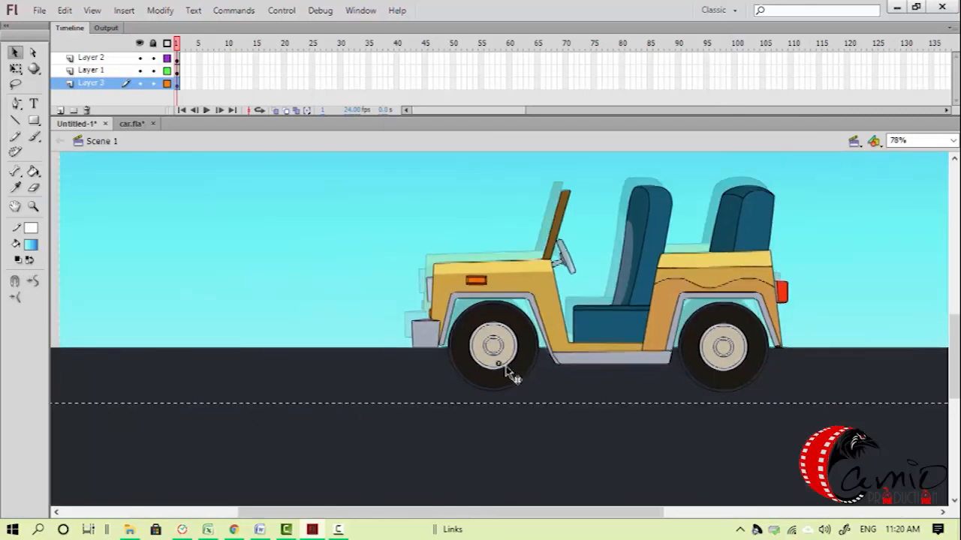
{"action": "left_click", "coordinate": [511, 364]}
{"action": "key", "text": "ctrl+minus"}
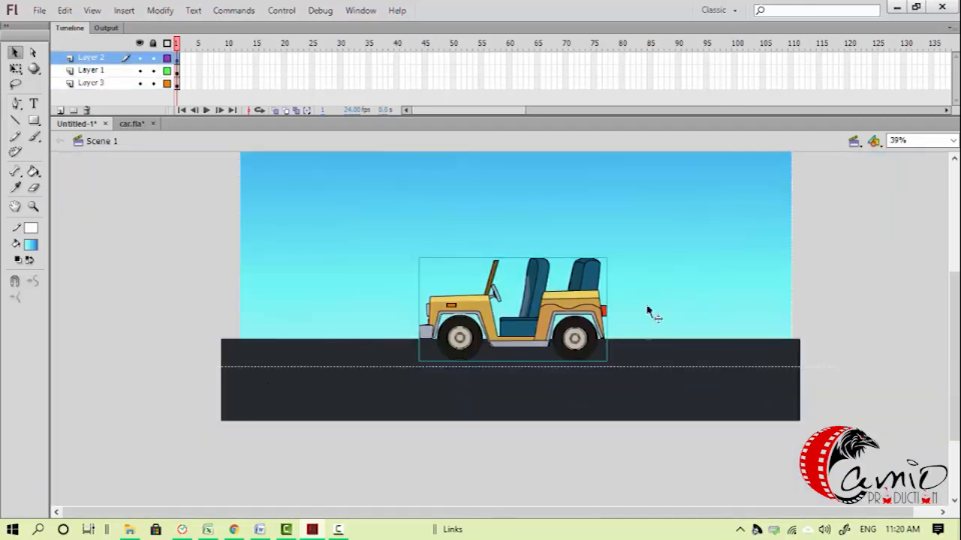
{"action": "left_click_drag", "start_coordinate": [826, 305], "coordinate": [820, 338]}
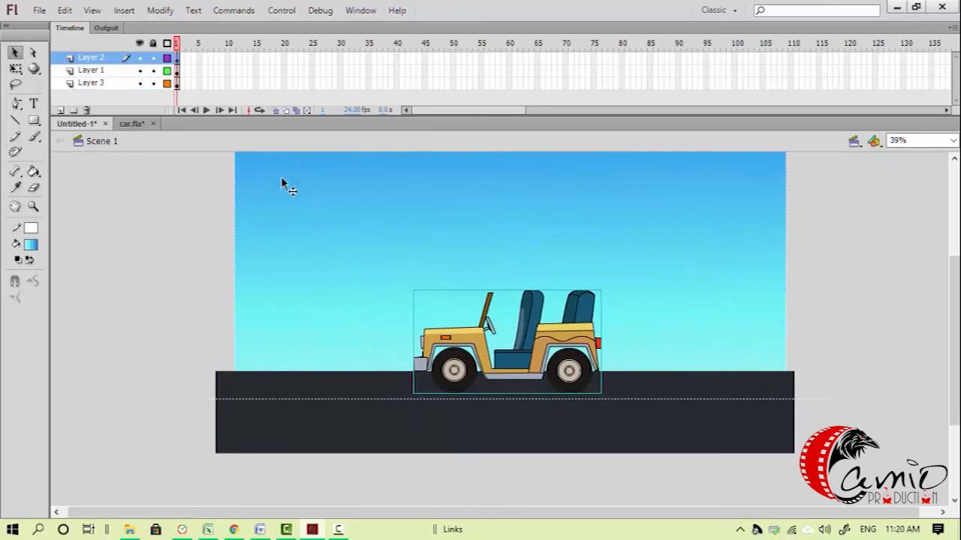
{"action": "left_click_drag", "start_coordinate": [149, 248], "coordinate": [154, 250]}
{"action": "left_click", "coordinate": [833, 279]}
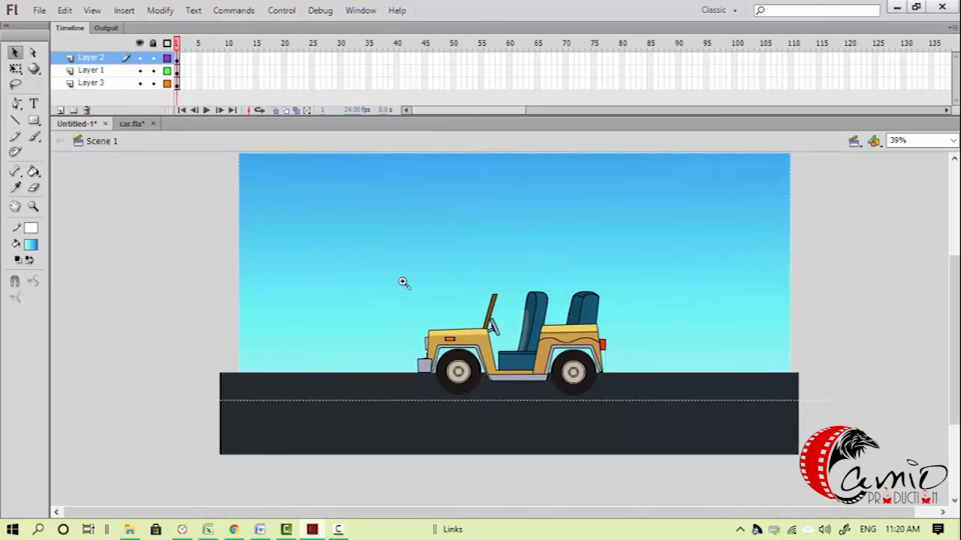
{"action": "left_click_drag", "start_coordinate": [403, 282], "coordinate": [678, 419]}
{"action": "left_click_drag", "start_coordinate": [555, 384], "coordinate": [554, 398]}
{"action": "left_click_drag", "start_coordinate": [268, 194], "coordinate": [633, 405]}
{"action": "left_click_drag", "start_coordinate": [585, 324], "coordinate": [589, 330]}
{"action": "key", "text": "ctrl+minus"}
{"action": "key", "text": "ctrl+minus"}
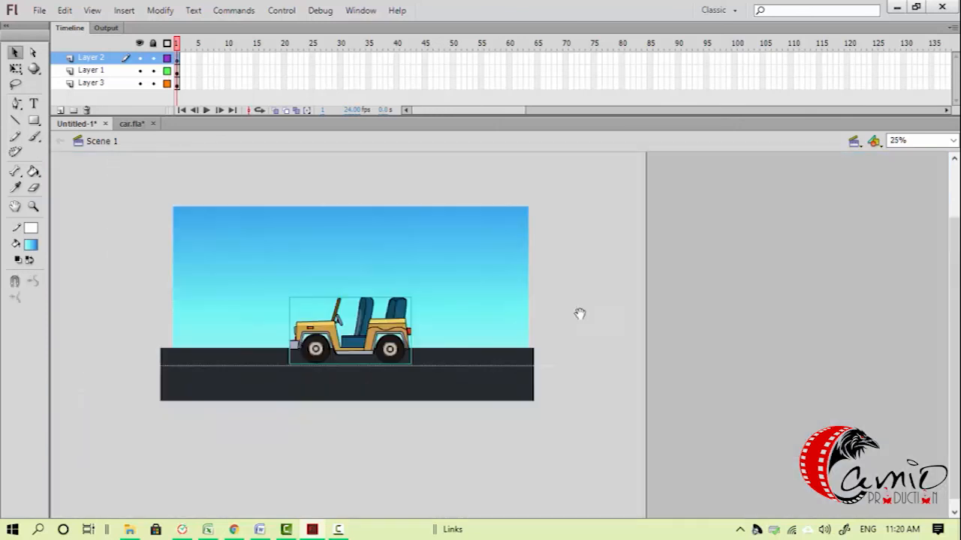
Enlarge the jeep with Free Transform and reposition it so its wheels stand on the road near the centre of the scene
{"action": "key", "text": "q"}
{"action": "left_click_drag", "start_coordinate": [411, 298], "coordinate": [472, 260]}
{"action": "left_click_drag", "start_coordinate": [430, 321], "coordinate": [399, 307]}
{"action": "left_click_drag", "start_coordinate": [194, 210], "coordinate": [625, 403]}
{"action": "key", "text": "v"}
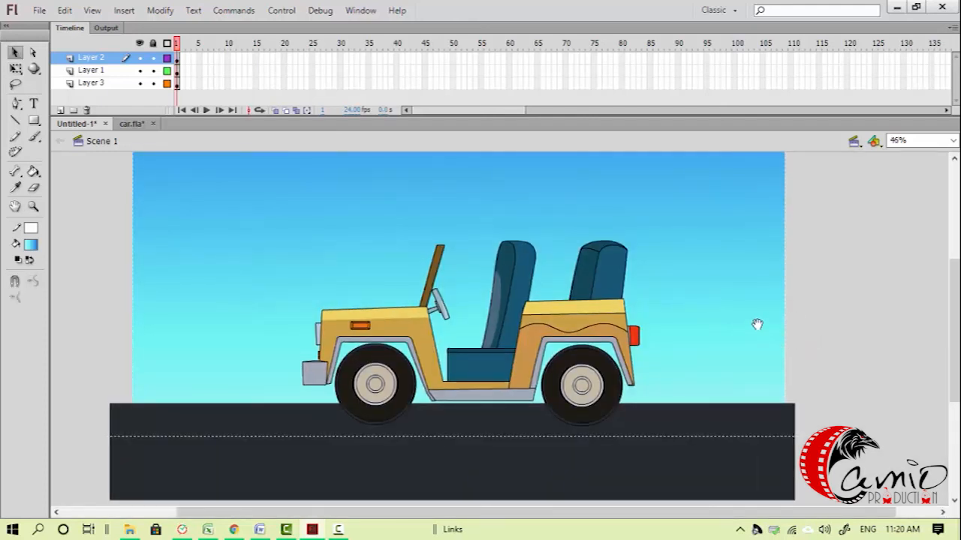
{"action": "left_click", "coordinate": [588, 285]}
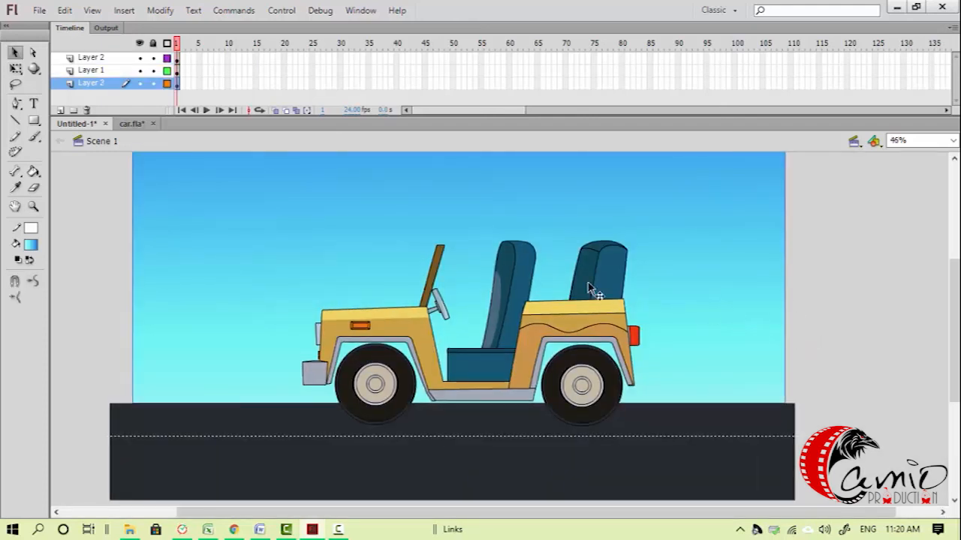
{"action": "double_click", "coordinate": [133, 210]}
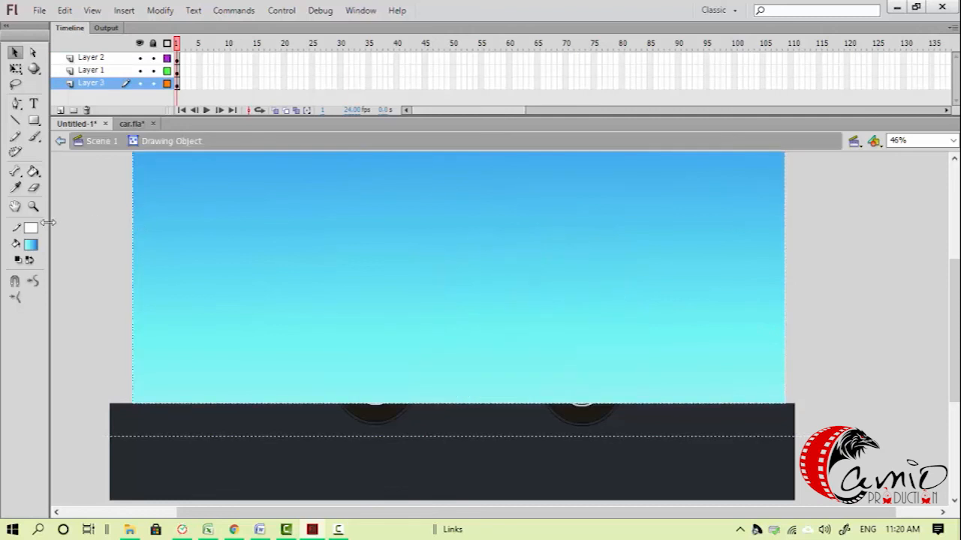
{"action": "double_click", "coordinate": [96, 283]}
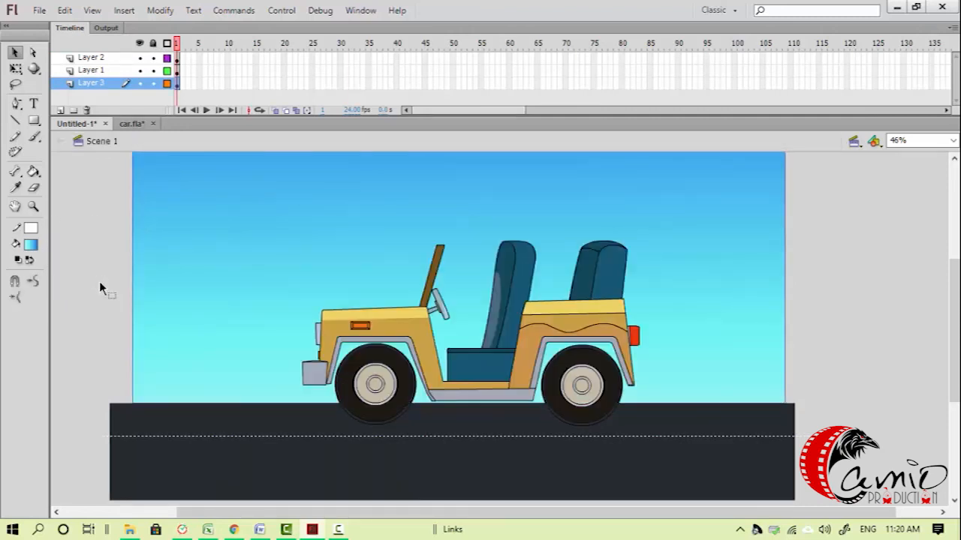
{"action": "key", "text": "space"}
{"action": "left_click_drag", "start_coordinate": [155, 326], "coordinate": [225, 328]}
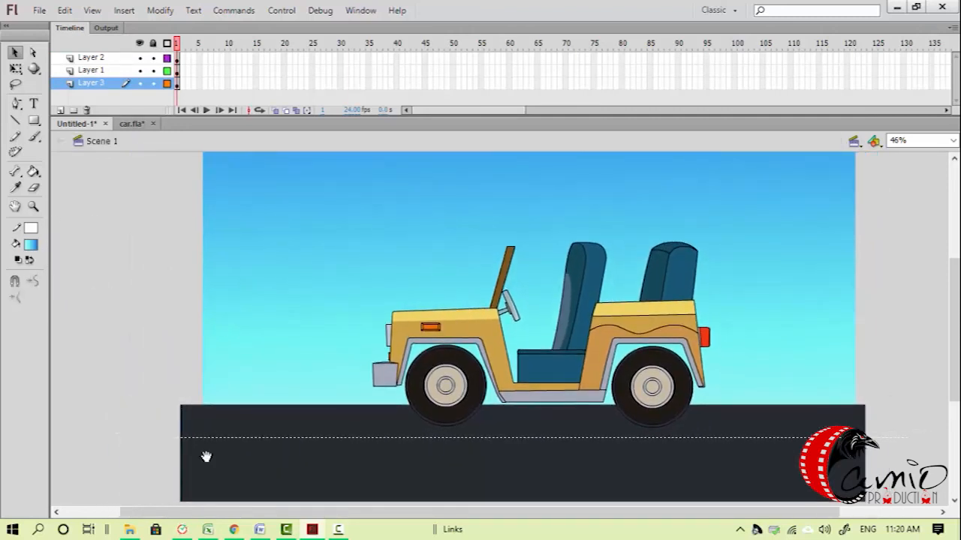